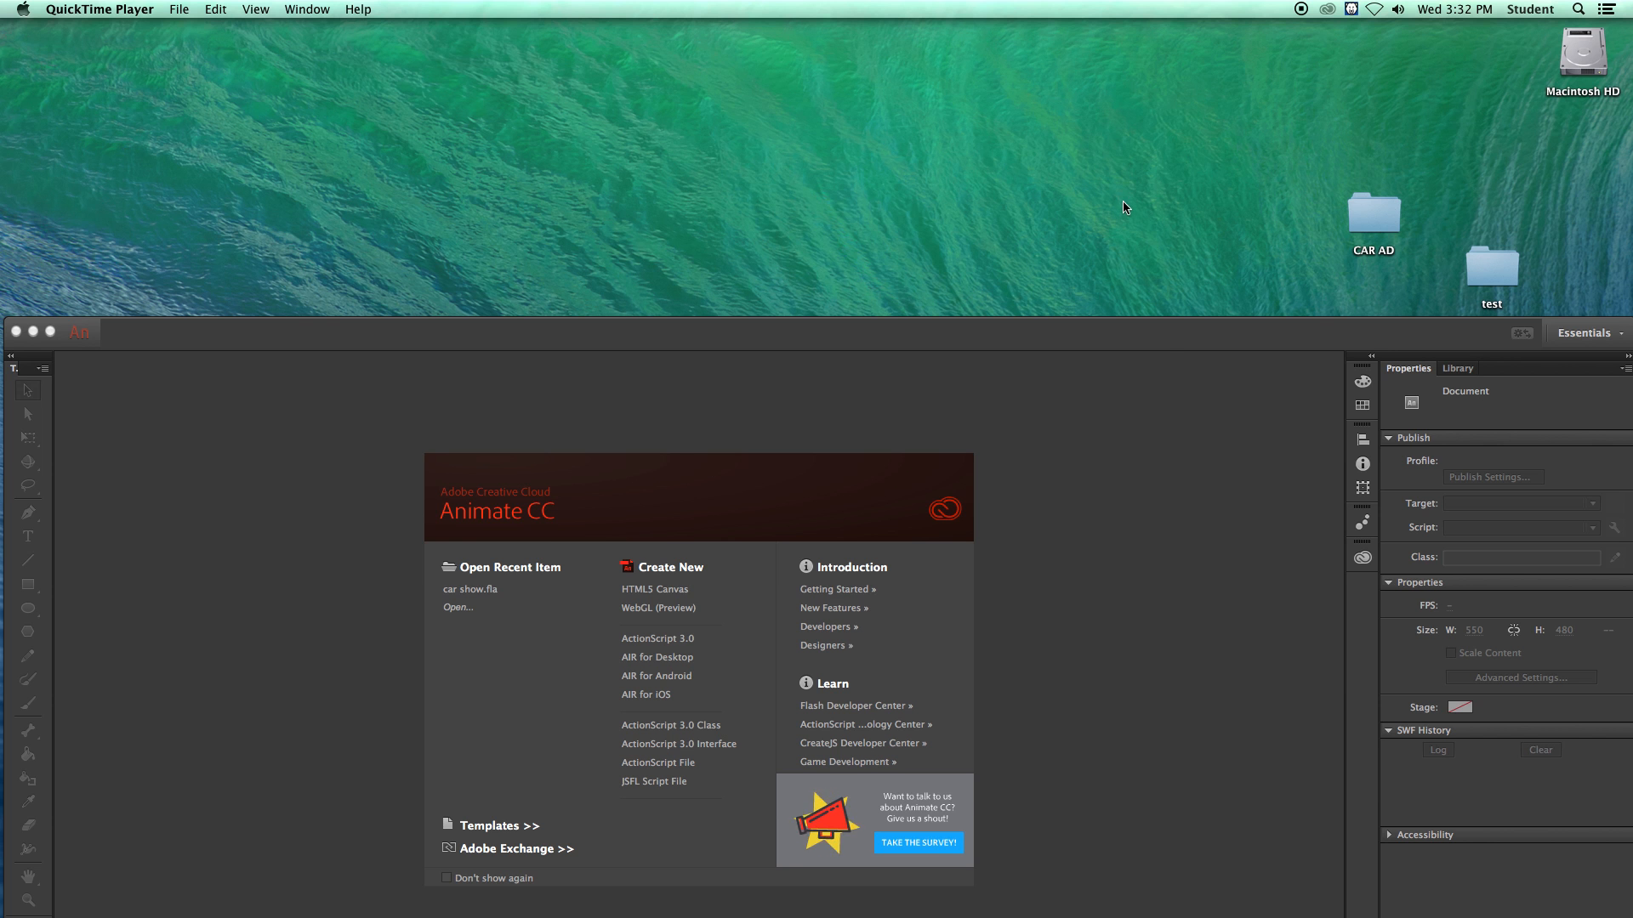
- Look at the image files in the images folder inside the CAR AD desktop folder, then close the folder window
double_click(1361, 209)
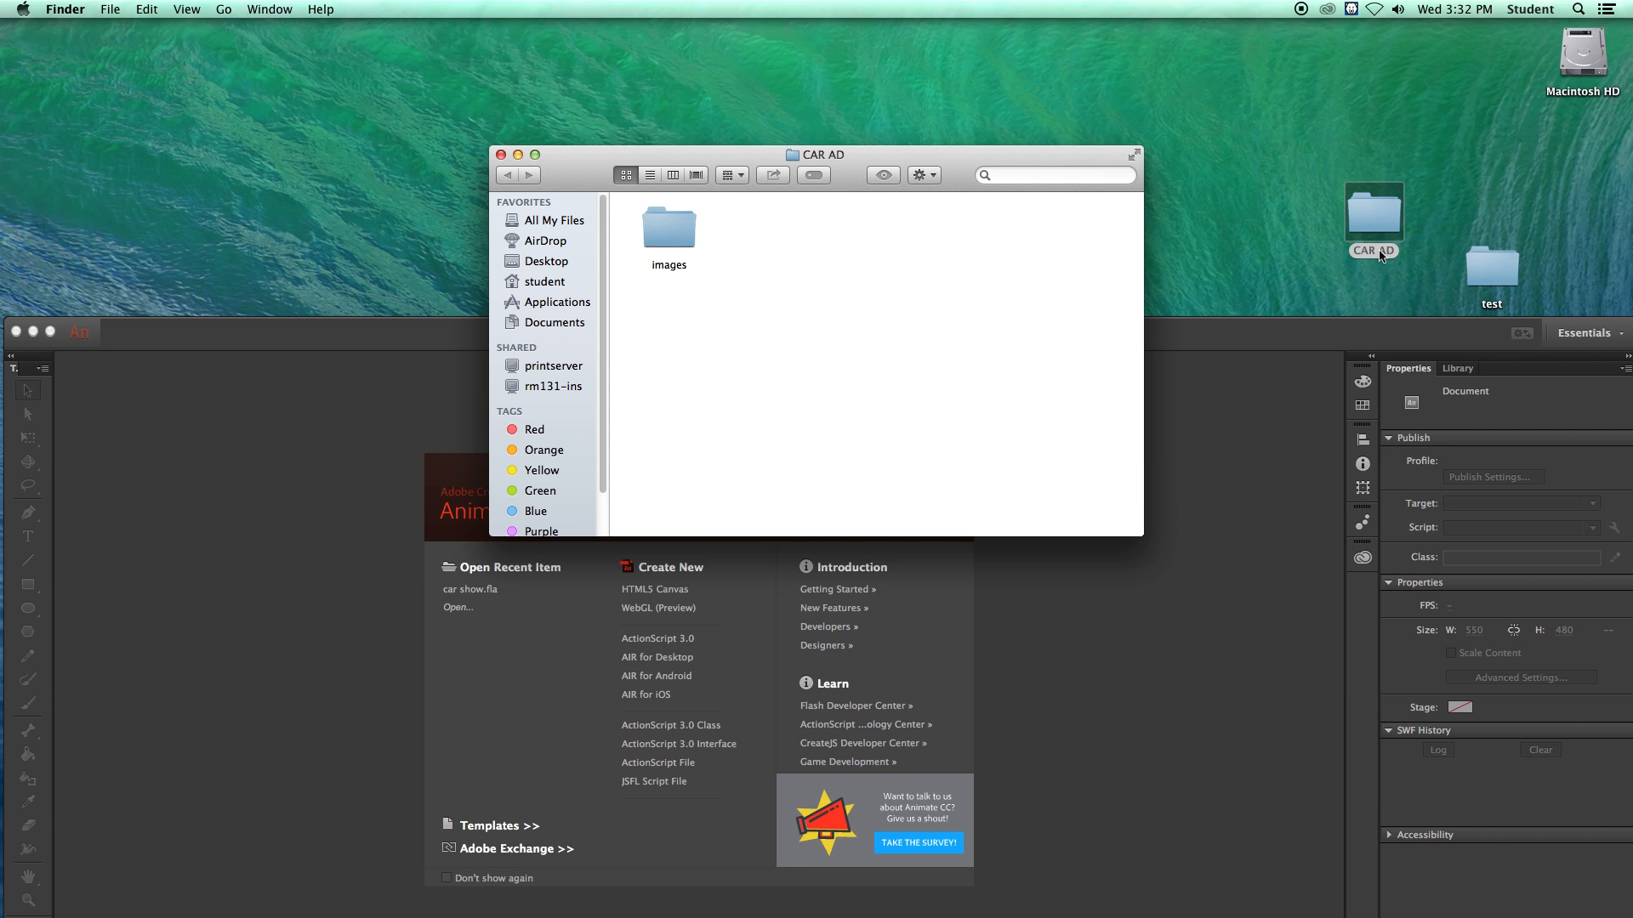
double_click(648, 230)
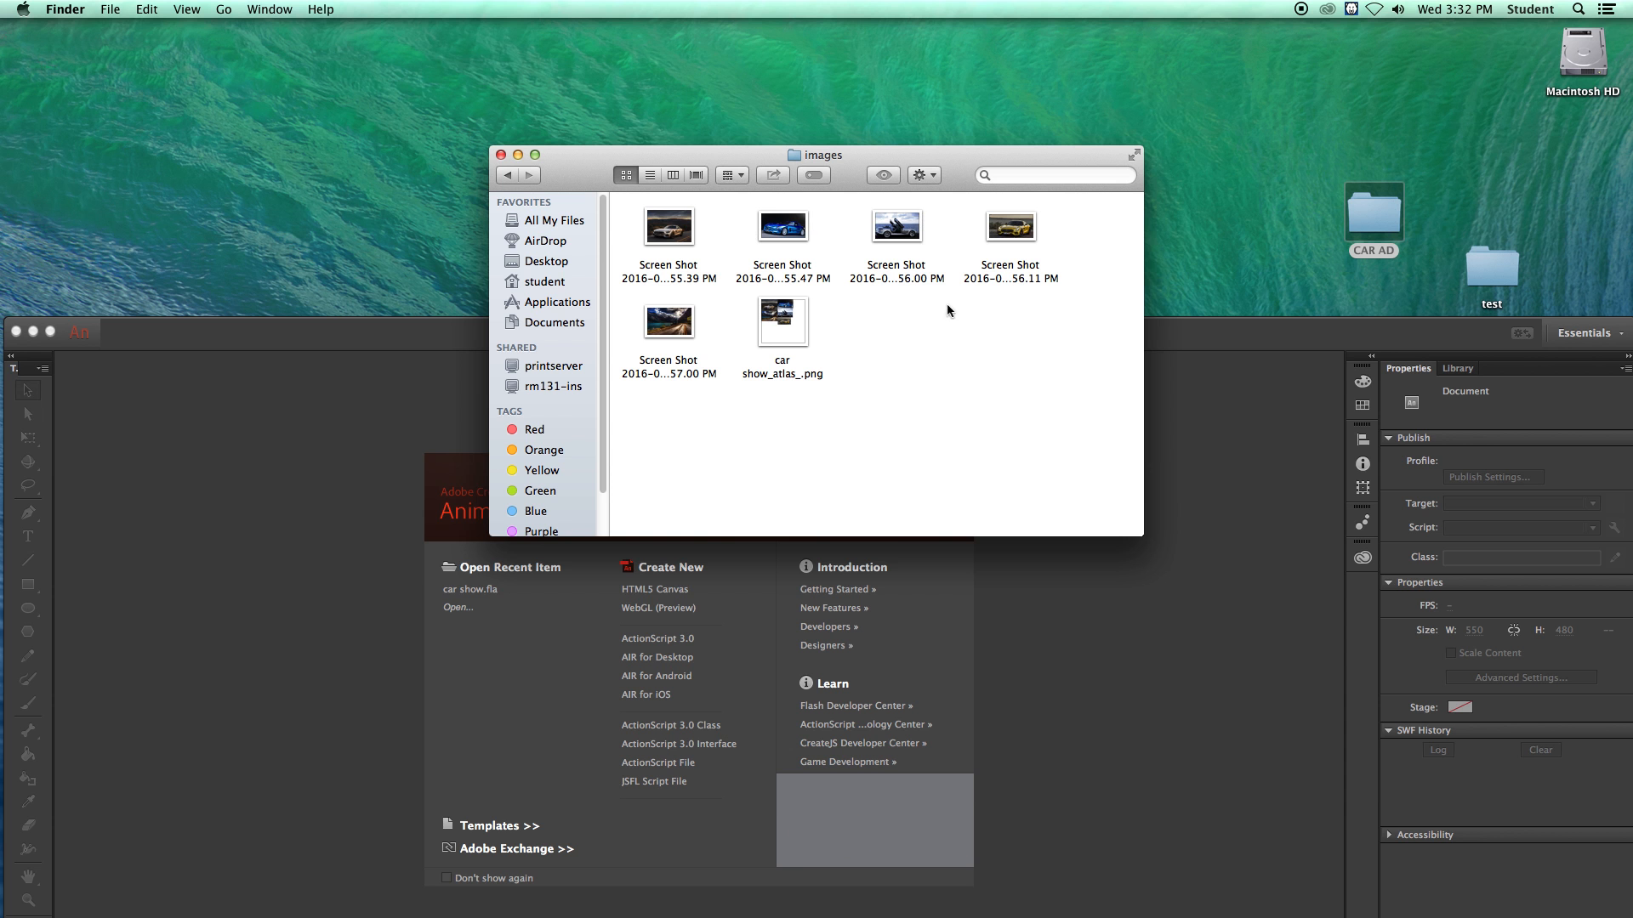
click(501, 154)
- Switch to Animate CC, move its window up to fill the screen, and create a new HTML5 Canvas document
click(286, 341)
drag(286, 341, 309, 40)
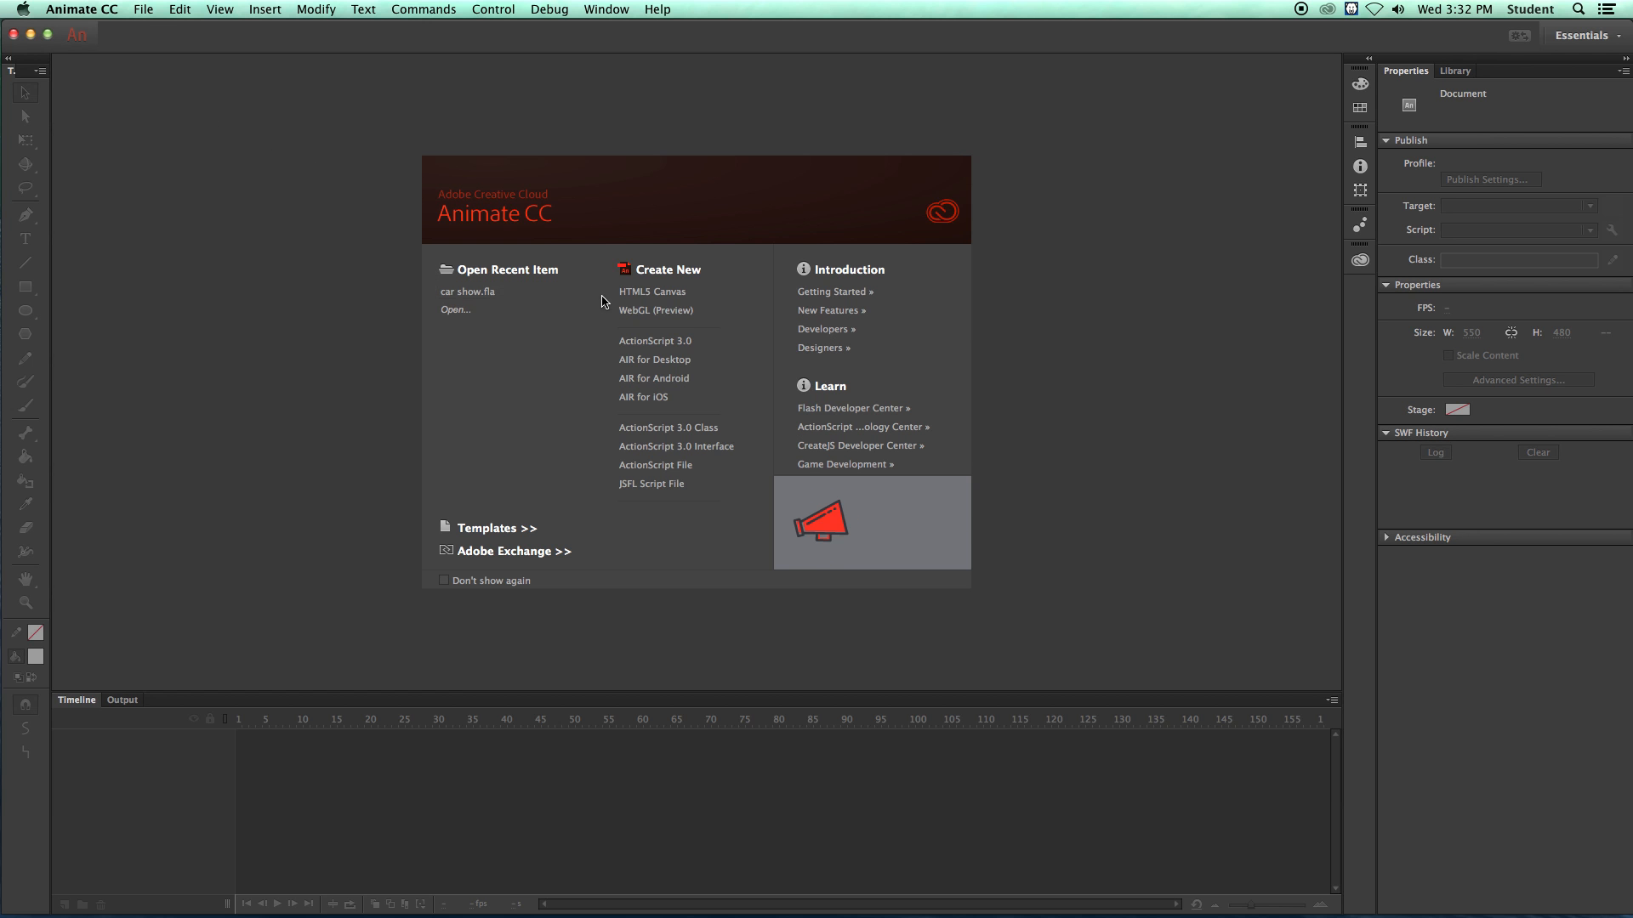
mouse_move(893, 910)
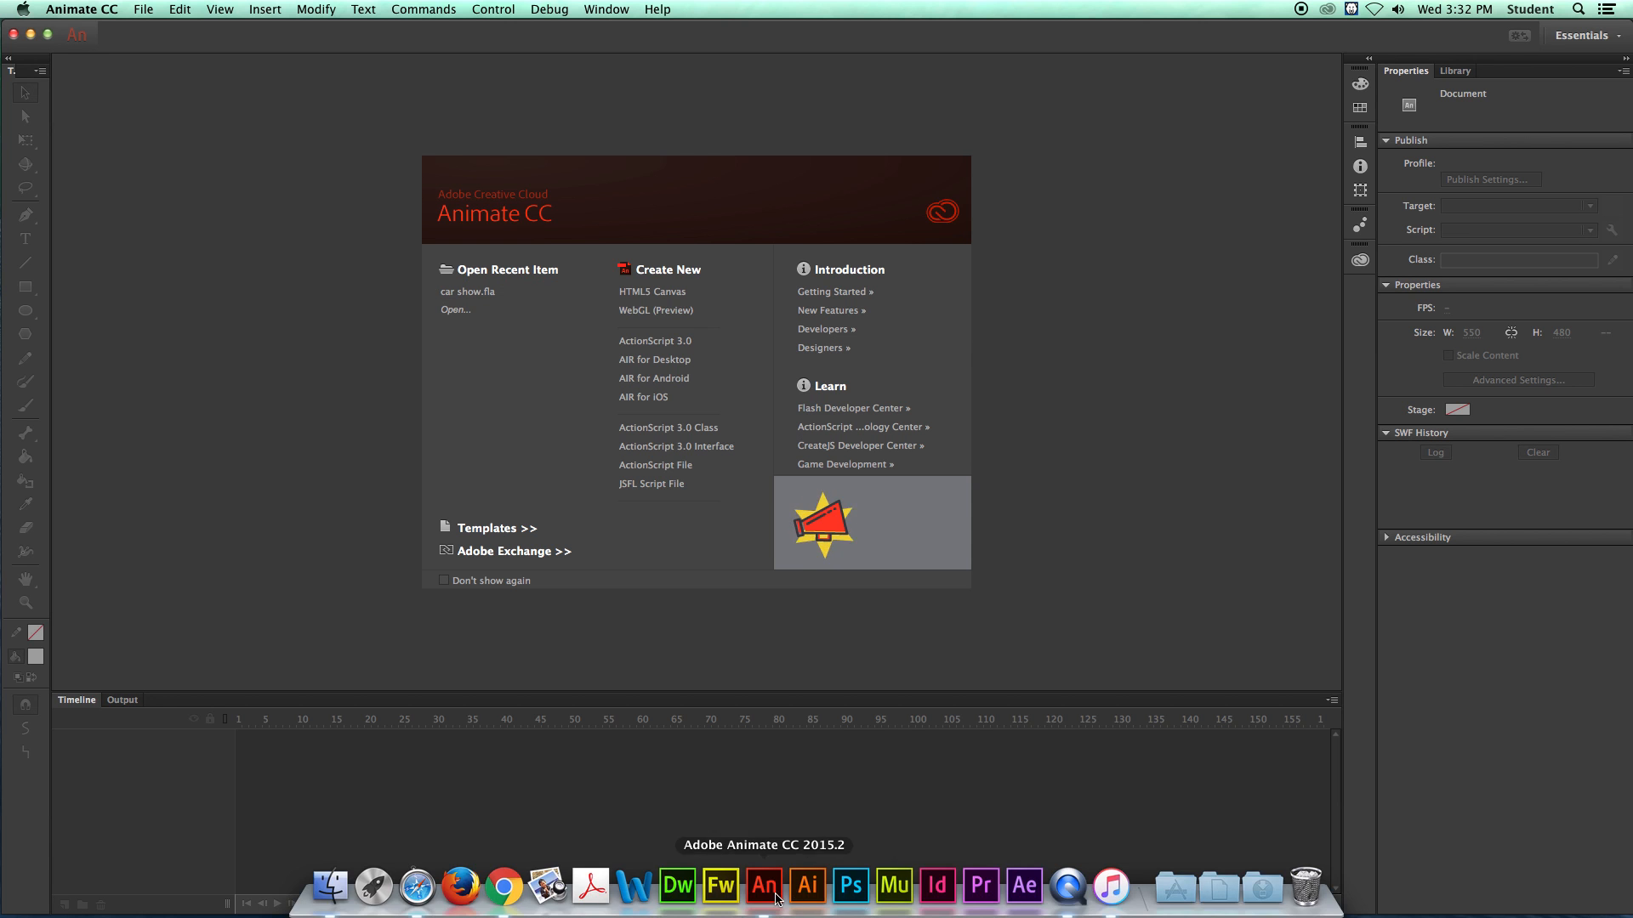
click(650, 294)
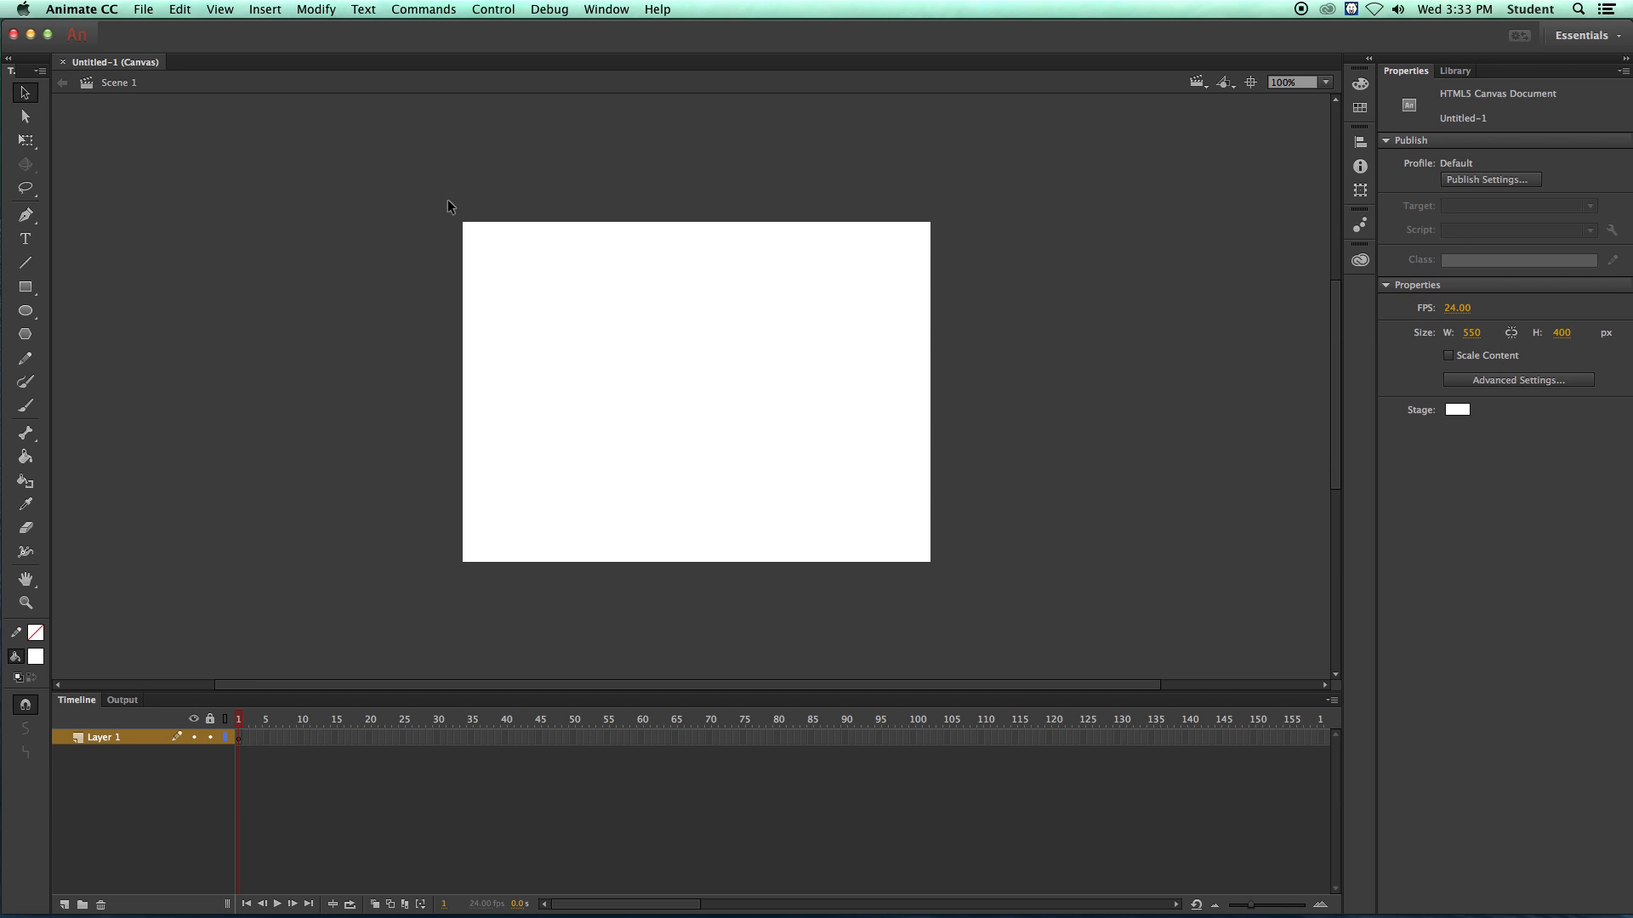
- Save the document as CAR AD in the Desktop's CAR AD folder, using the Animate Document (*.fla) format
click(141, 10)
click(146, 151)
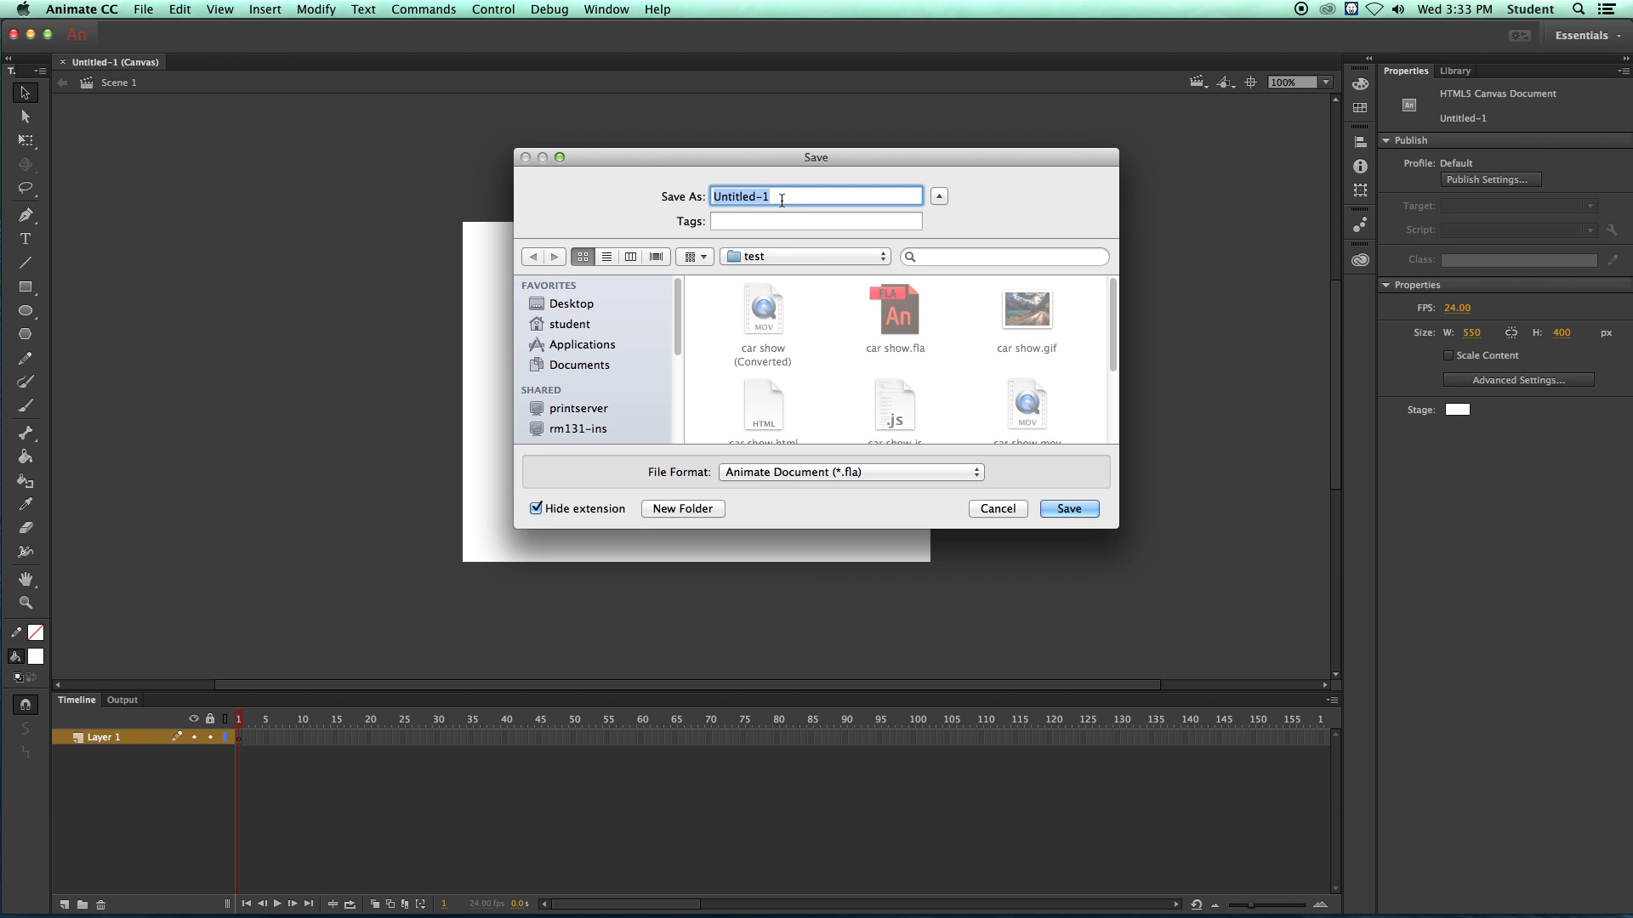
text(CAT AN)
key(BackSpace)
key(BackSpace)
key(BackSpace)
key(BackSpace)
text(R AD)
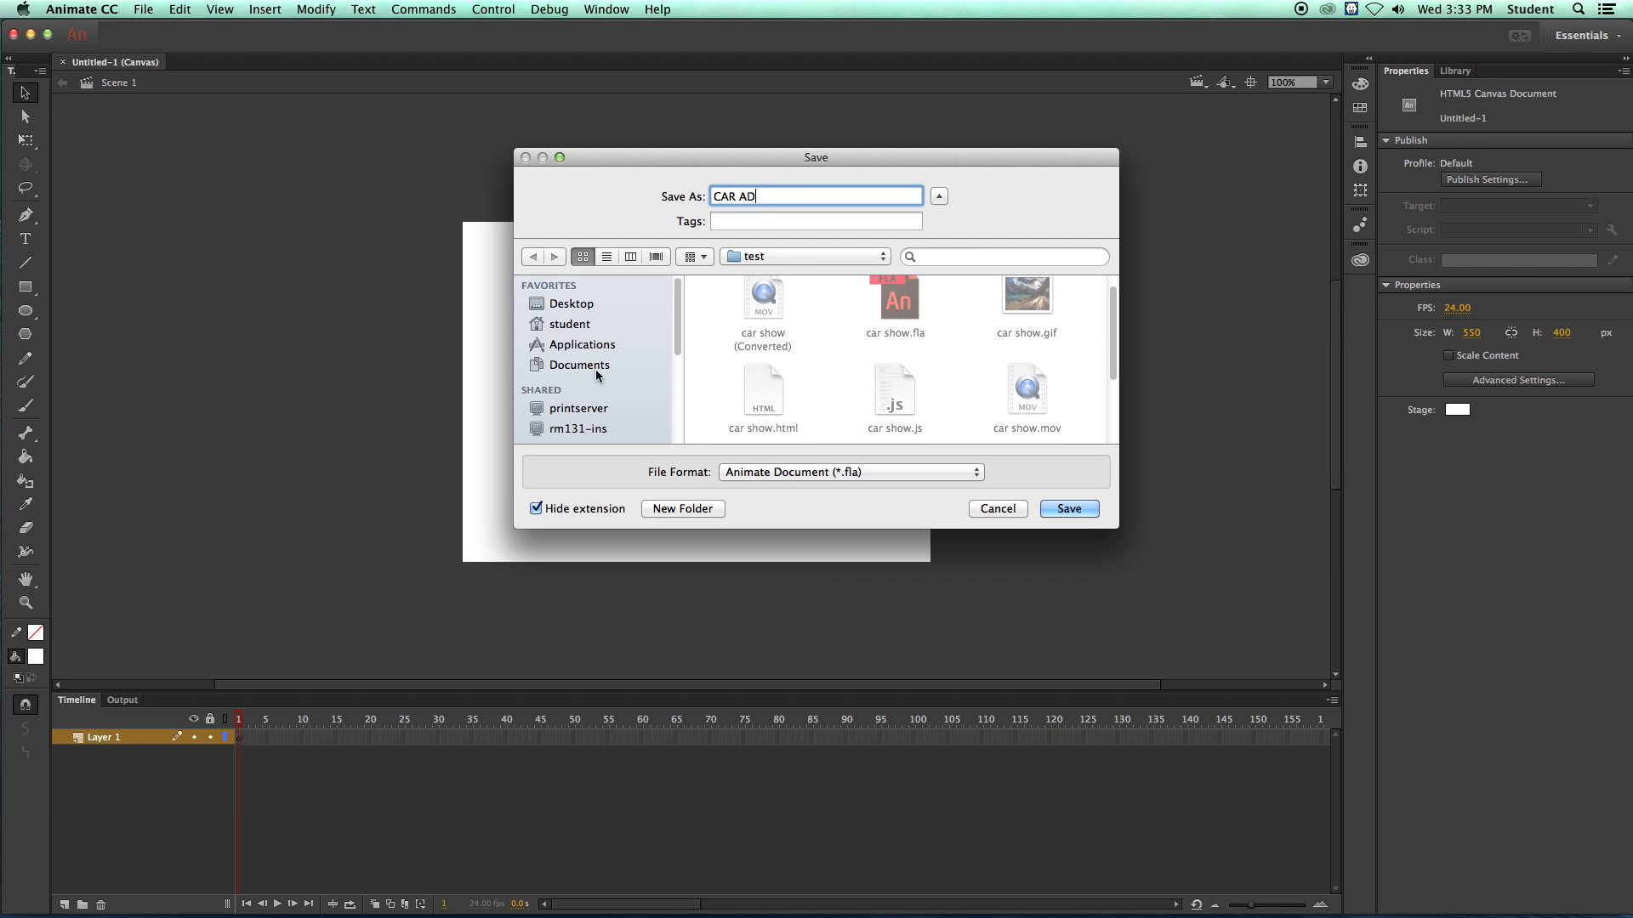
click(572, 305)
double_click(897, 304)
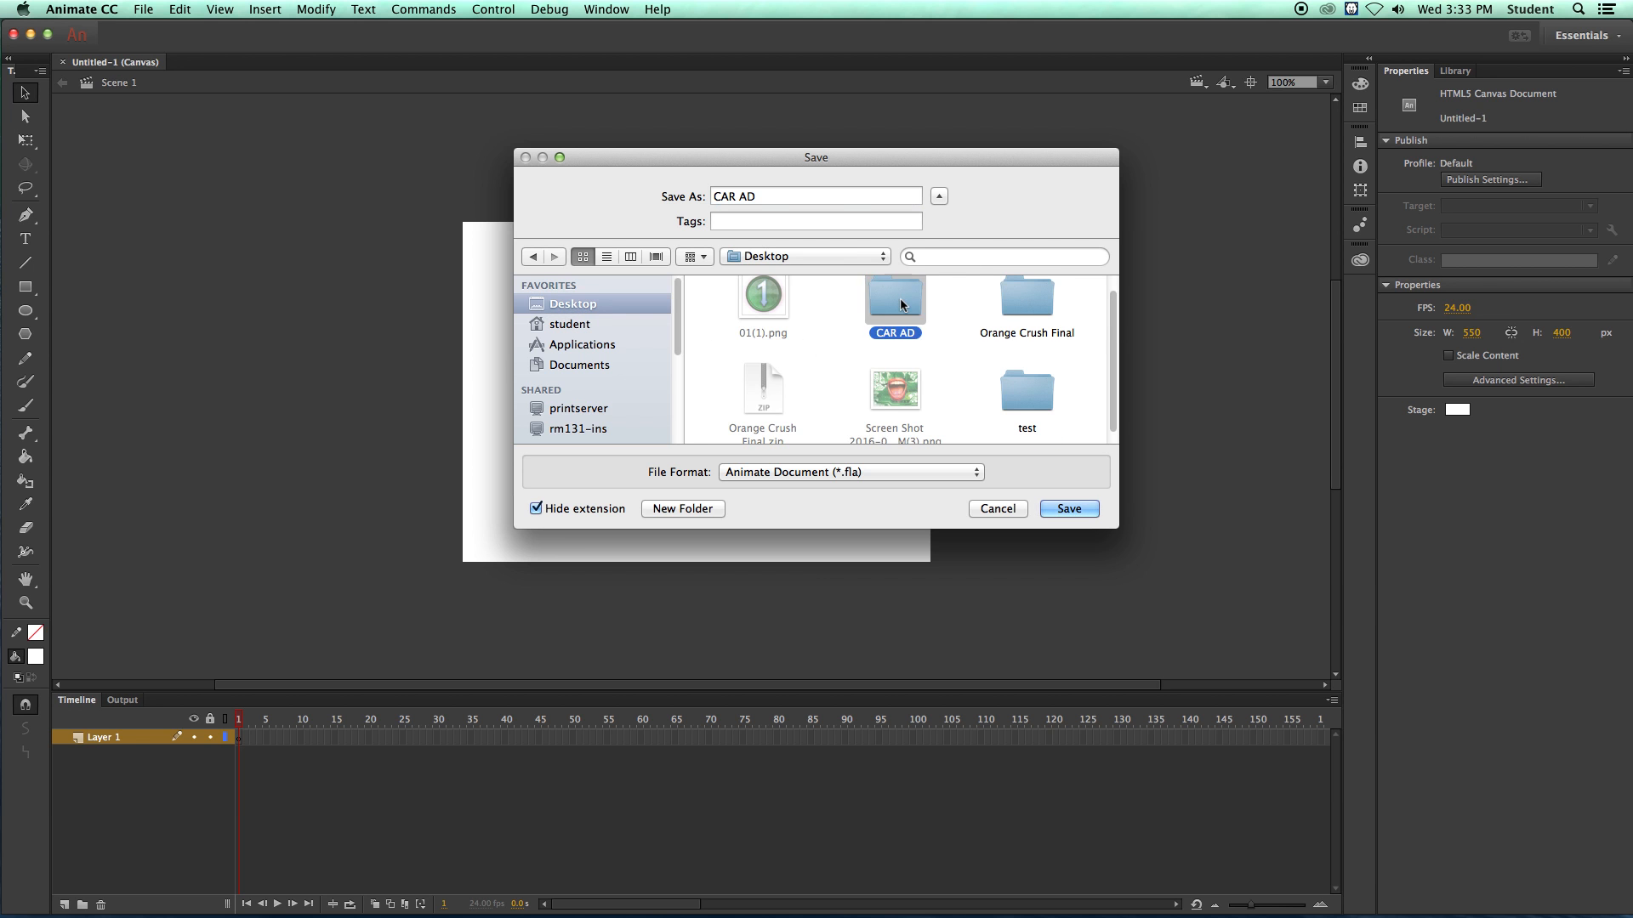
click(977, 473)
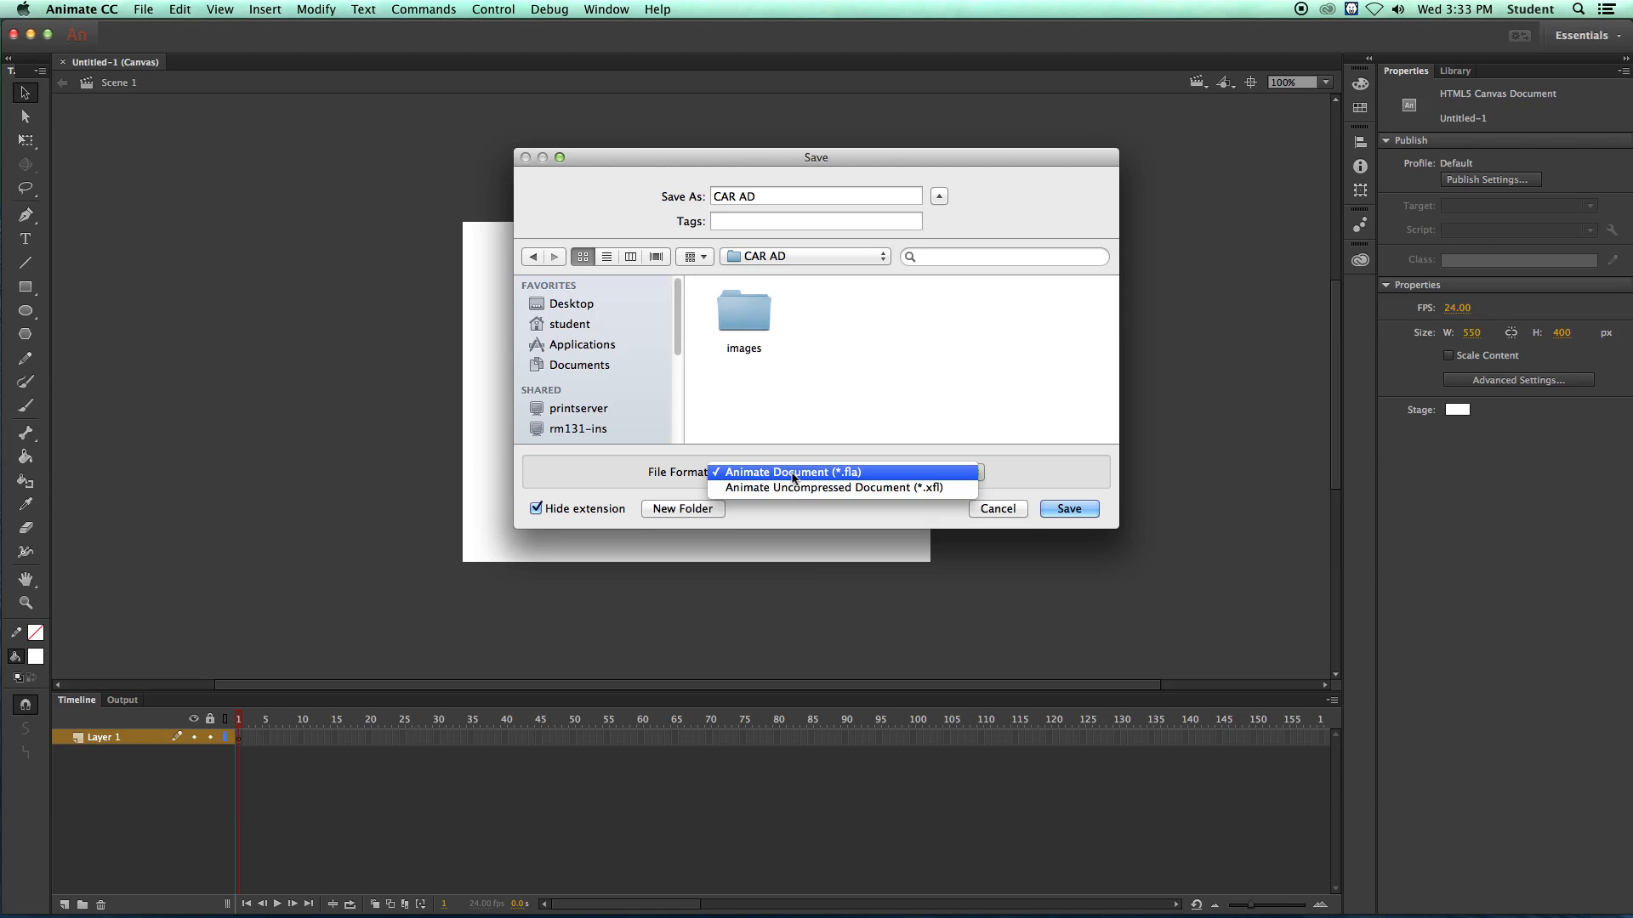
click(850, 473)
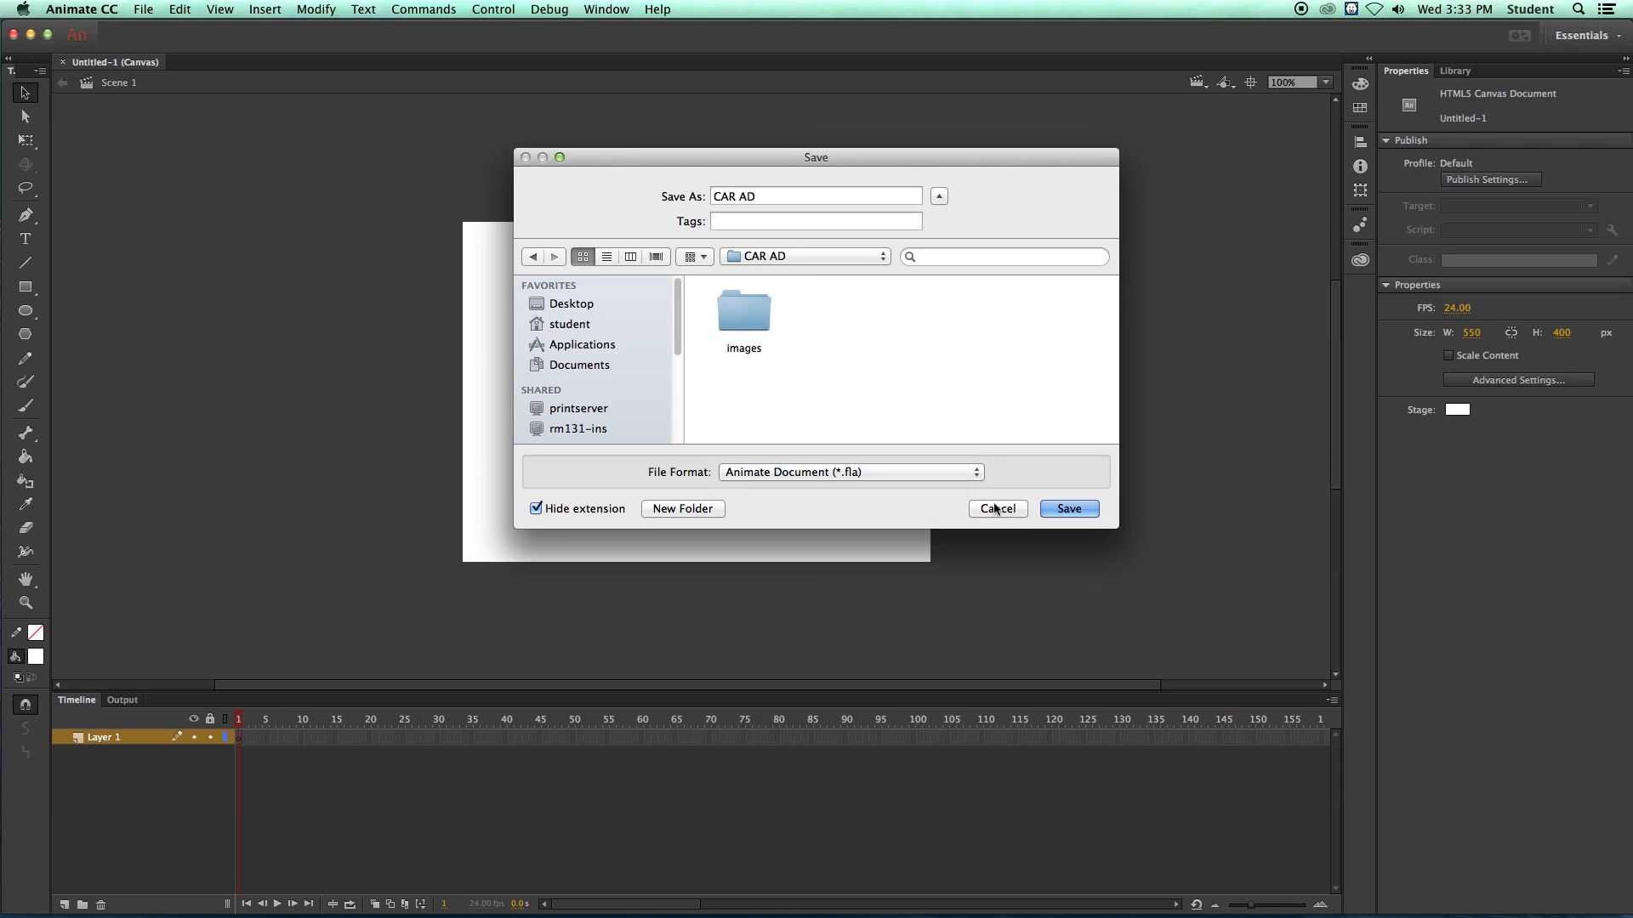
click(1070, 510)
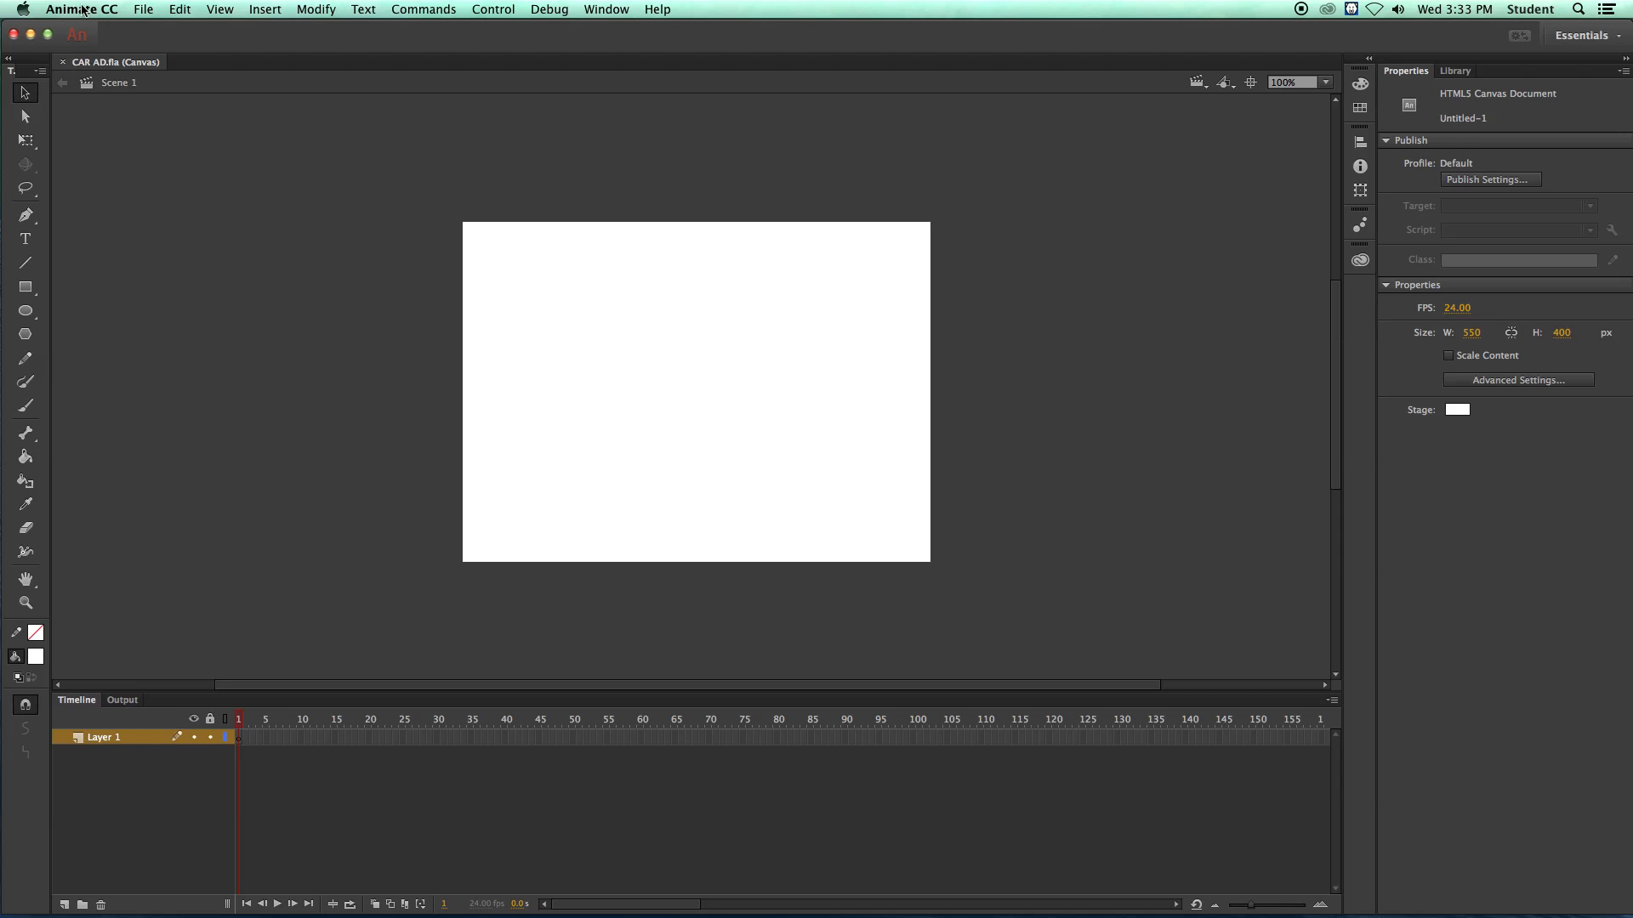
click(114, 11)
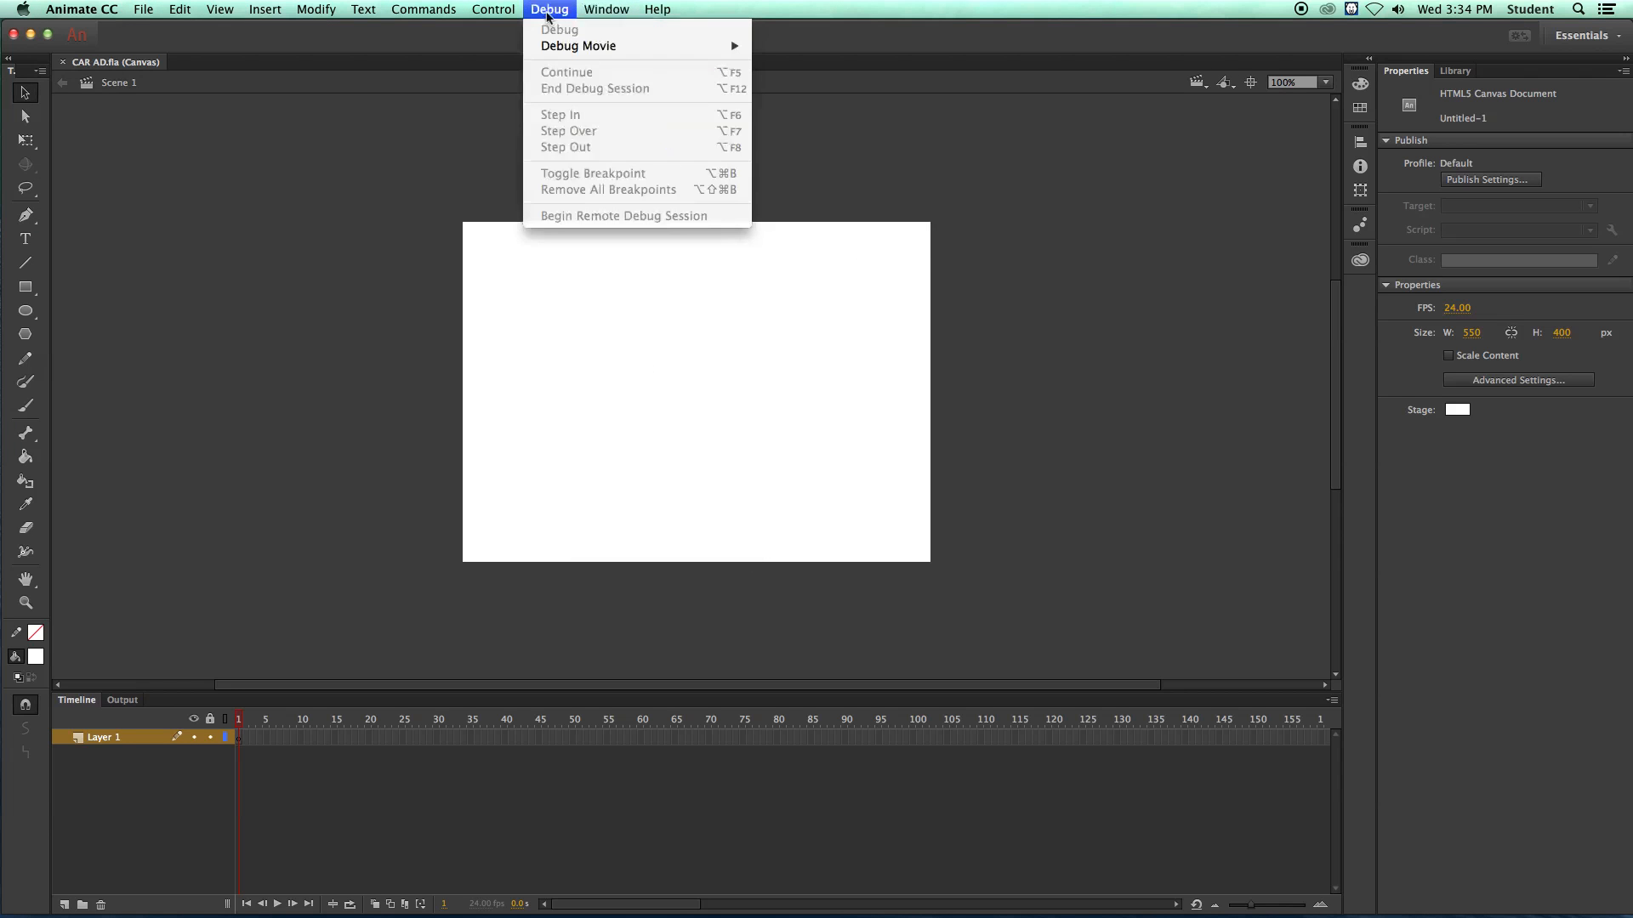
click(332, 56)
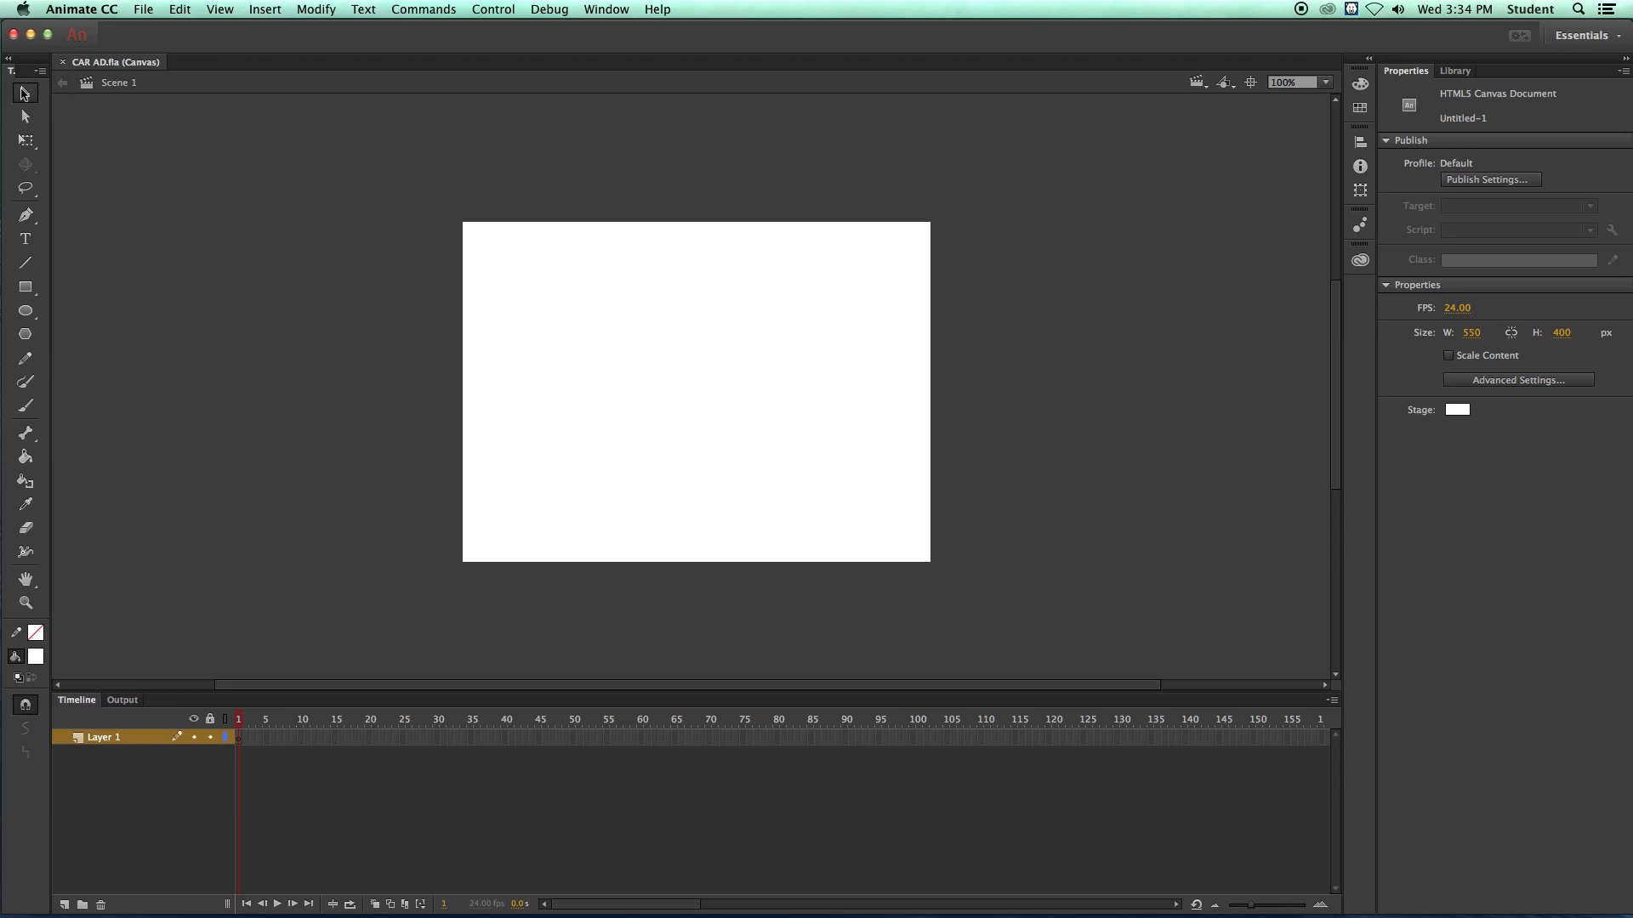
mouse_move(29, 71)
mouse_down()
mouse_move(237, 158)
mouse_move(1343, 147)
mouse_move(1382, 84)
mouse_move(332, 146)
mouse_move(68, 64)
mouse_move(39, 76)
mouse_up()
click(106, 743)
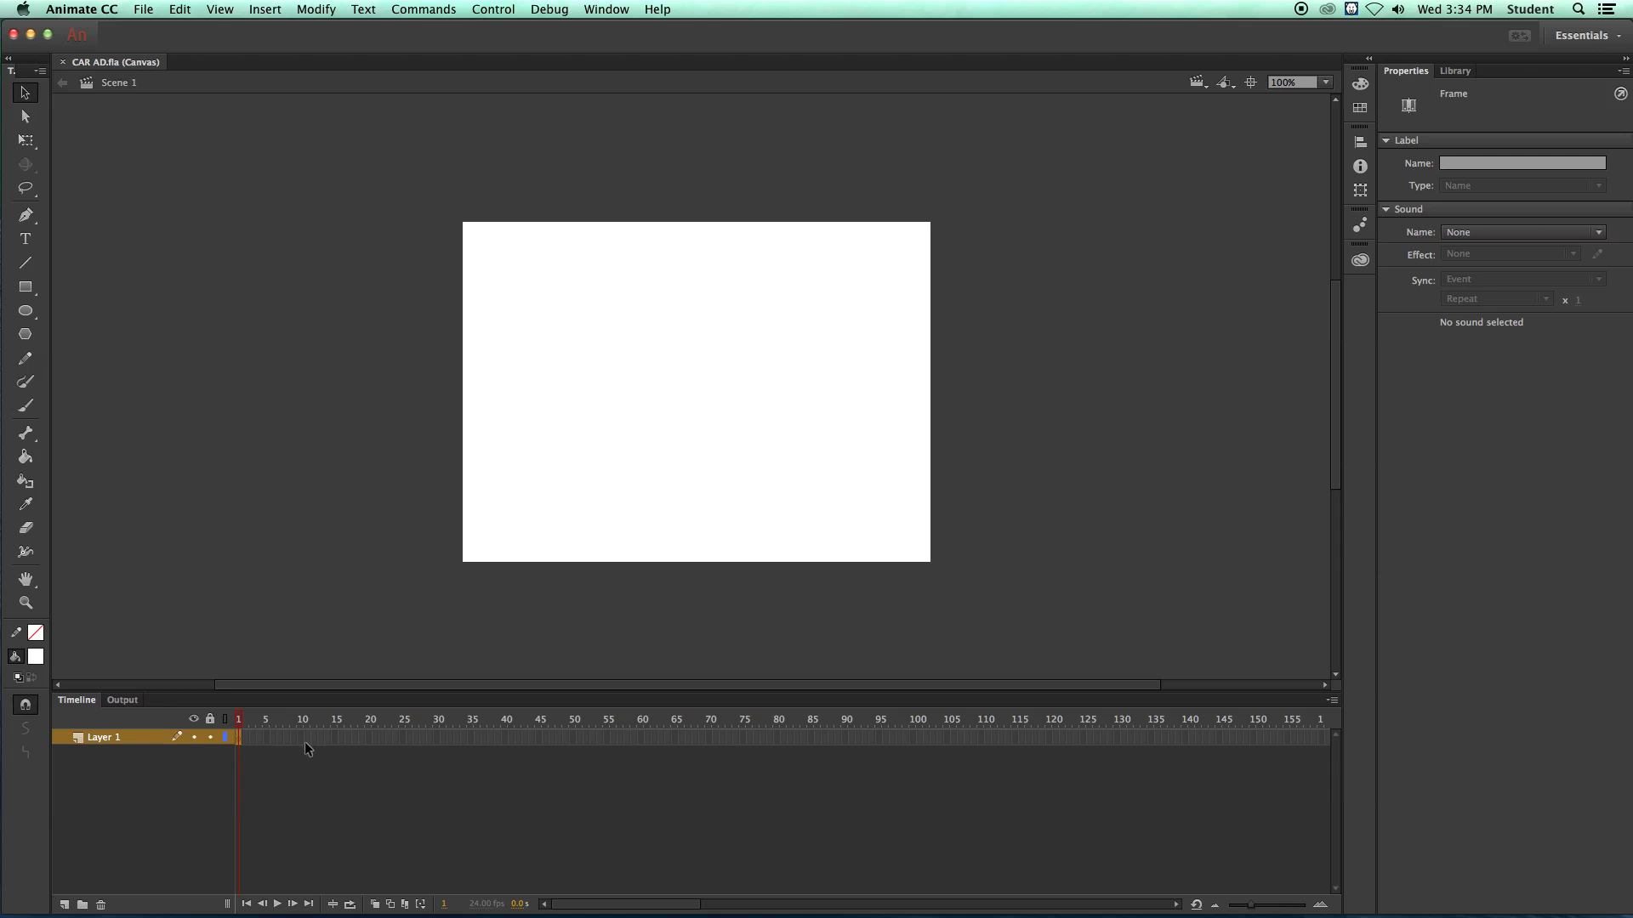
click(138, 738)
click(271, 721)
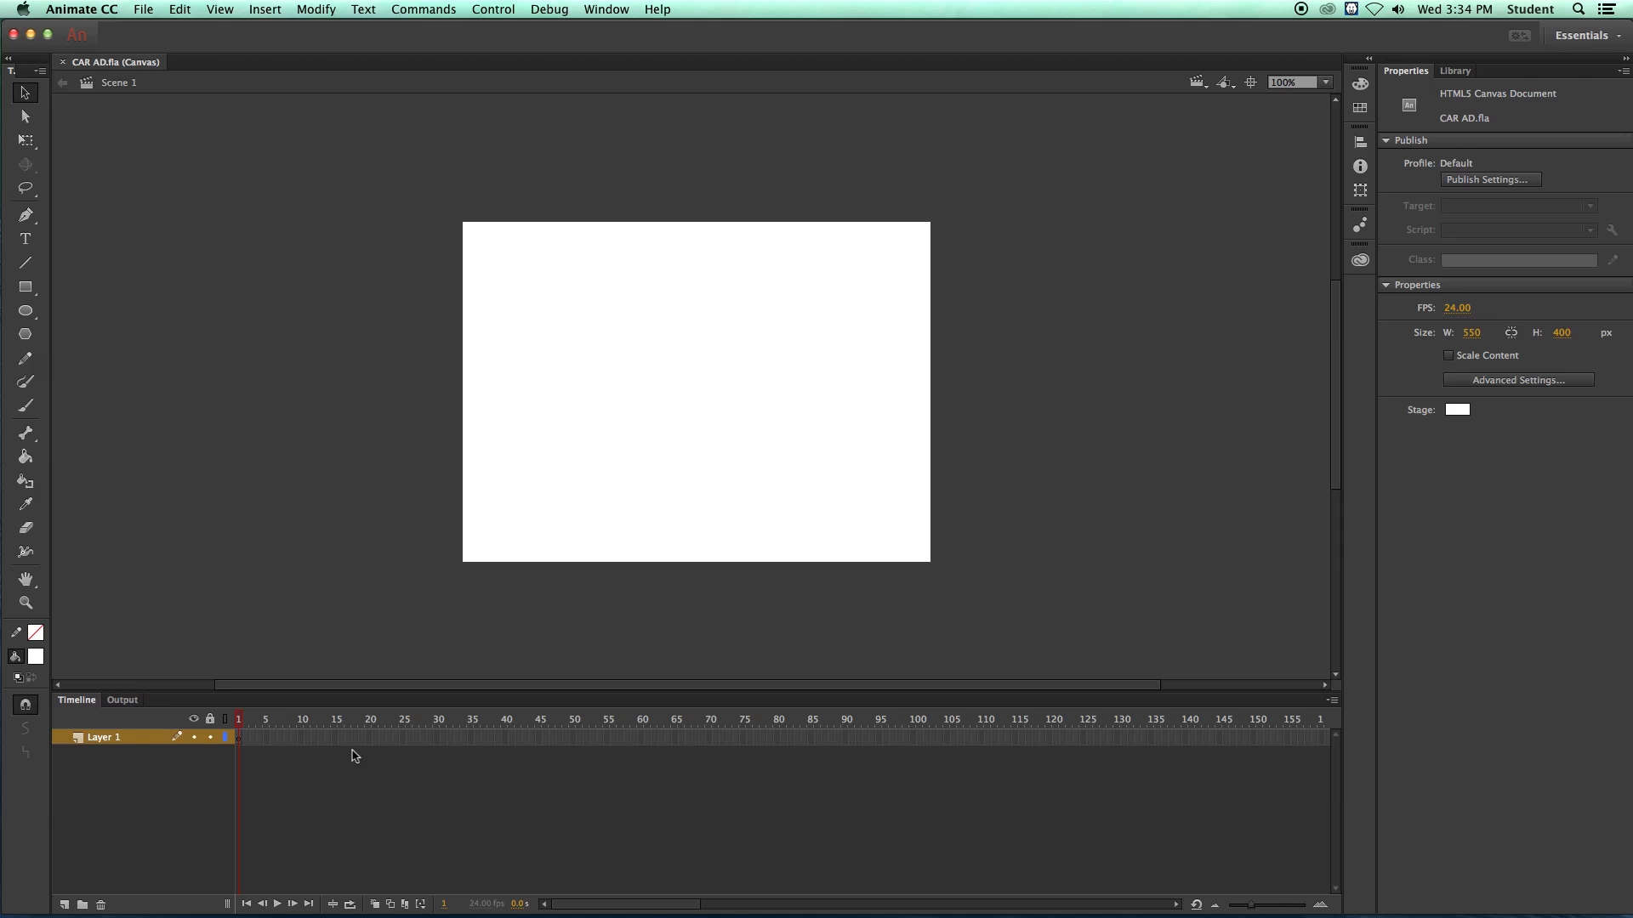
click(264, 738)
click(239, 739)
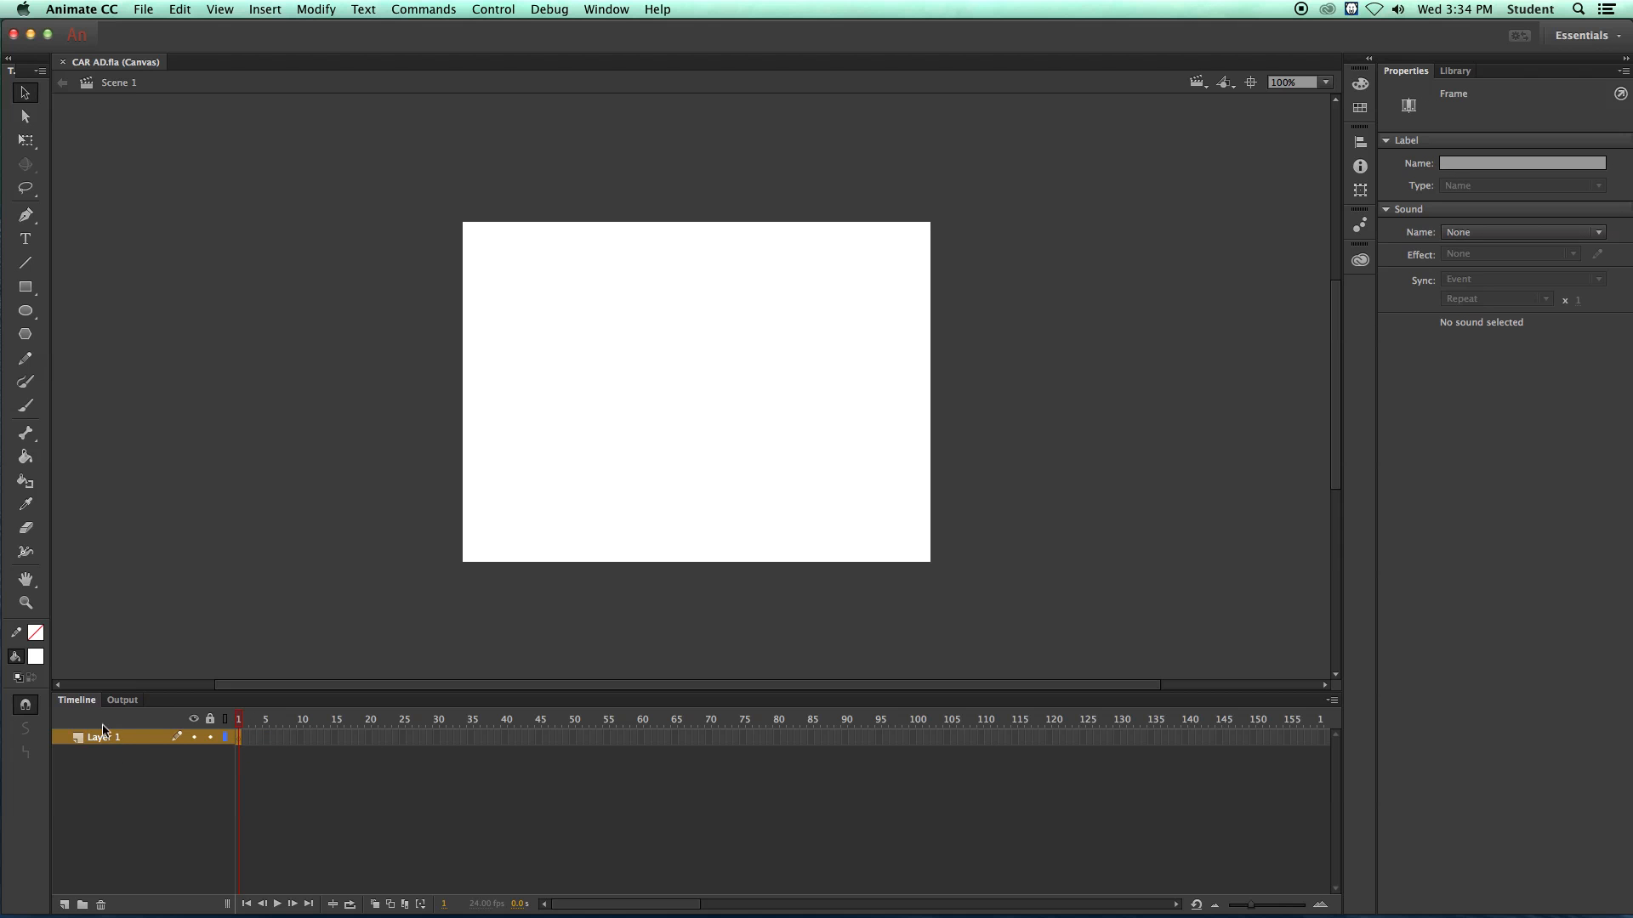
click(742, 359)
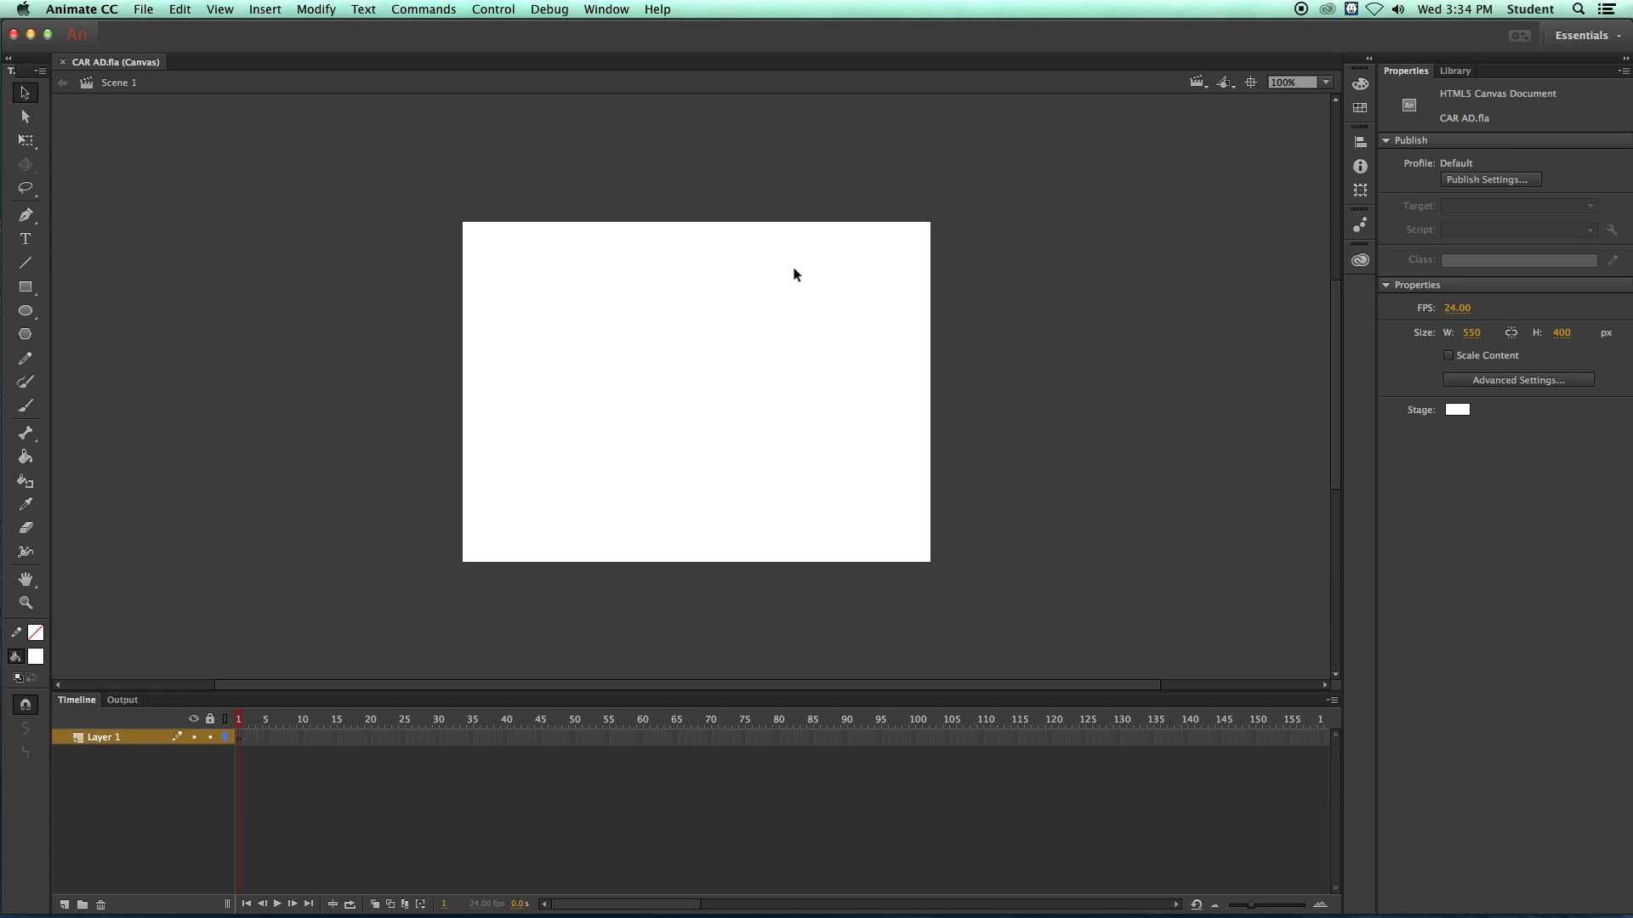
- Set the stage size to 1024 × 768 px and check it in the advanced document settings
click(1472, 333)
text(1024)
click(1561, 333)
text(7)
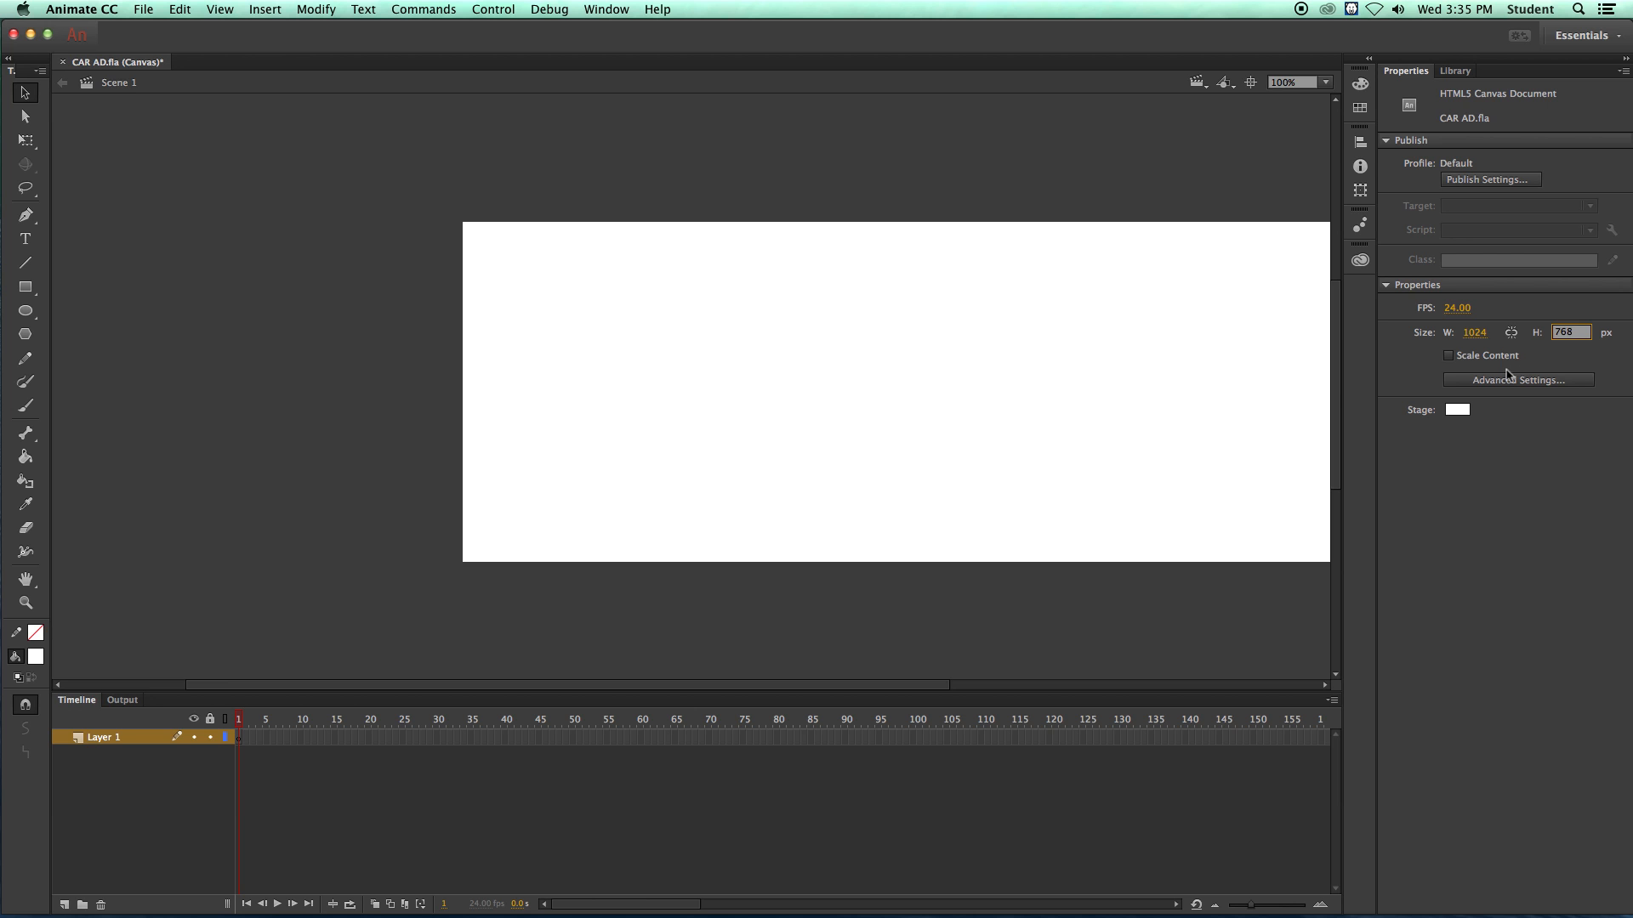
text(68)
click(1422, 365)
click(1482, 381)
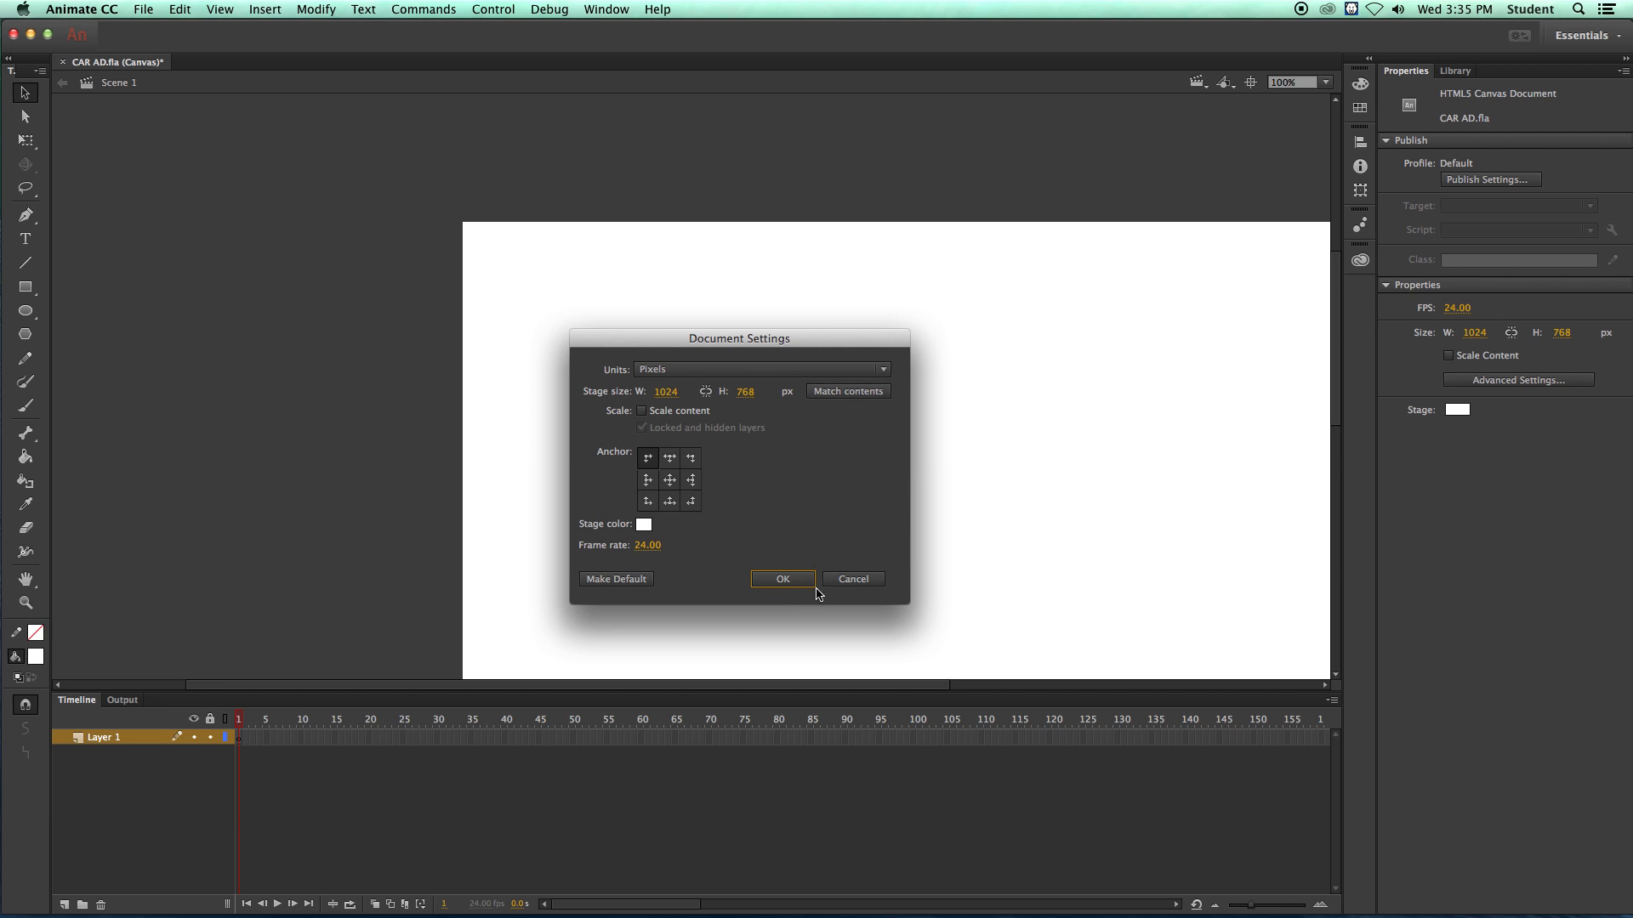
click(787, 580)
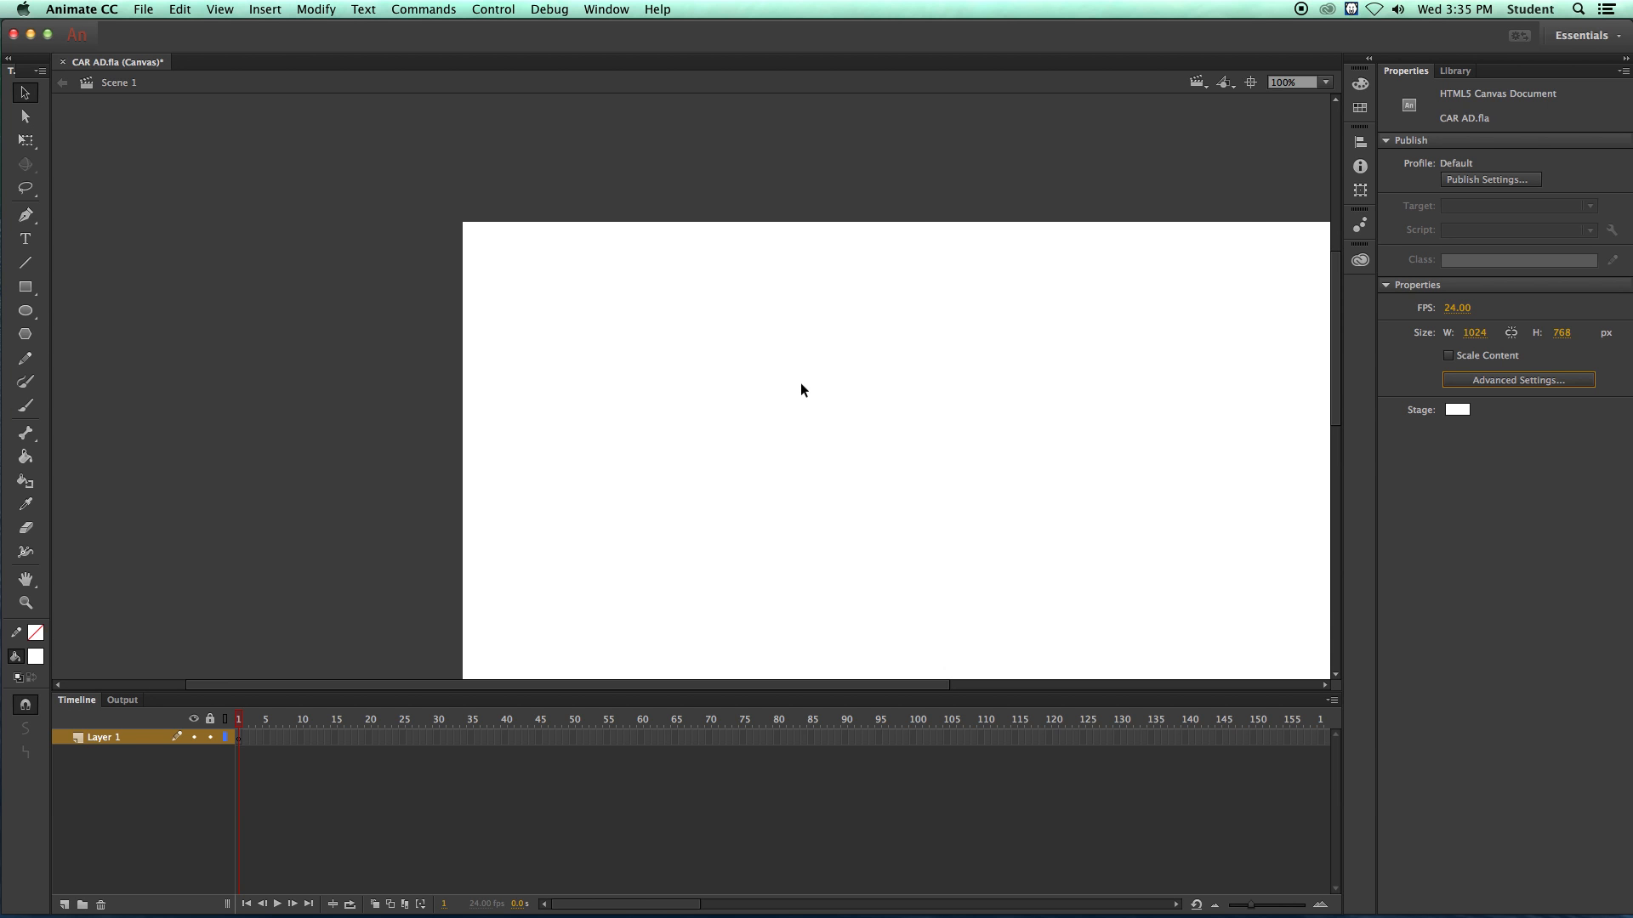
key(super+equal)
key(super+equal)
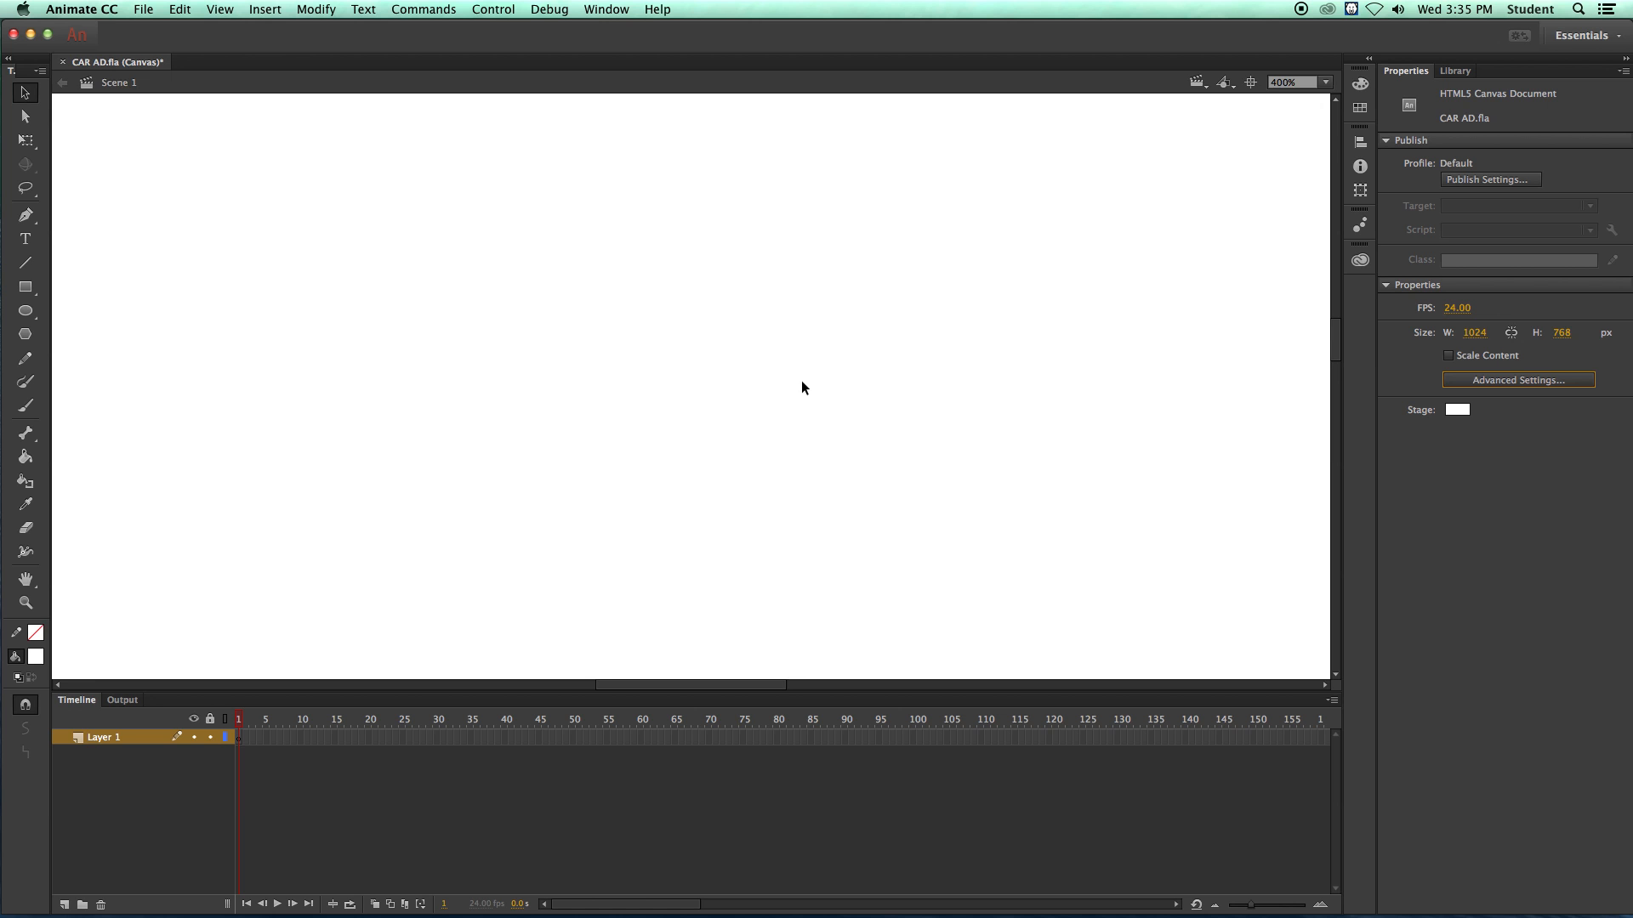
key(super+minus)
key(super+minus)
key(super+minus)
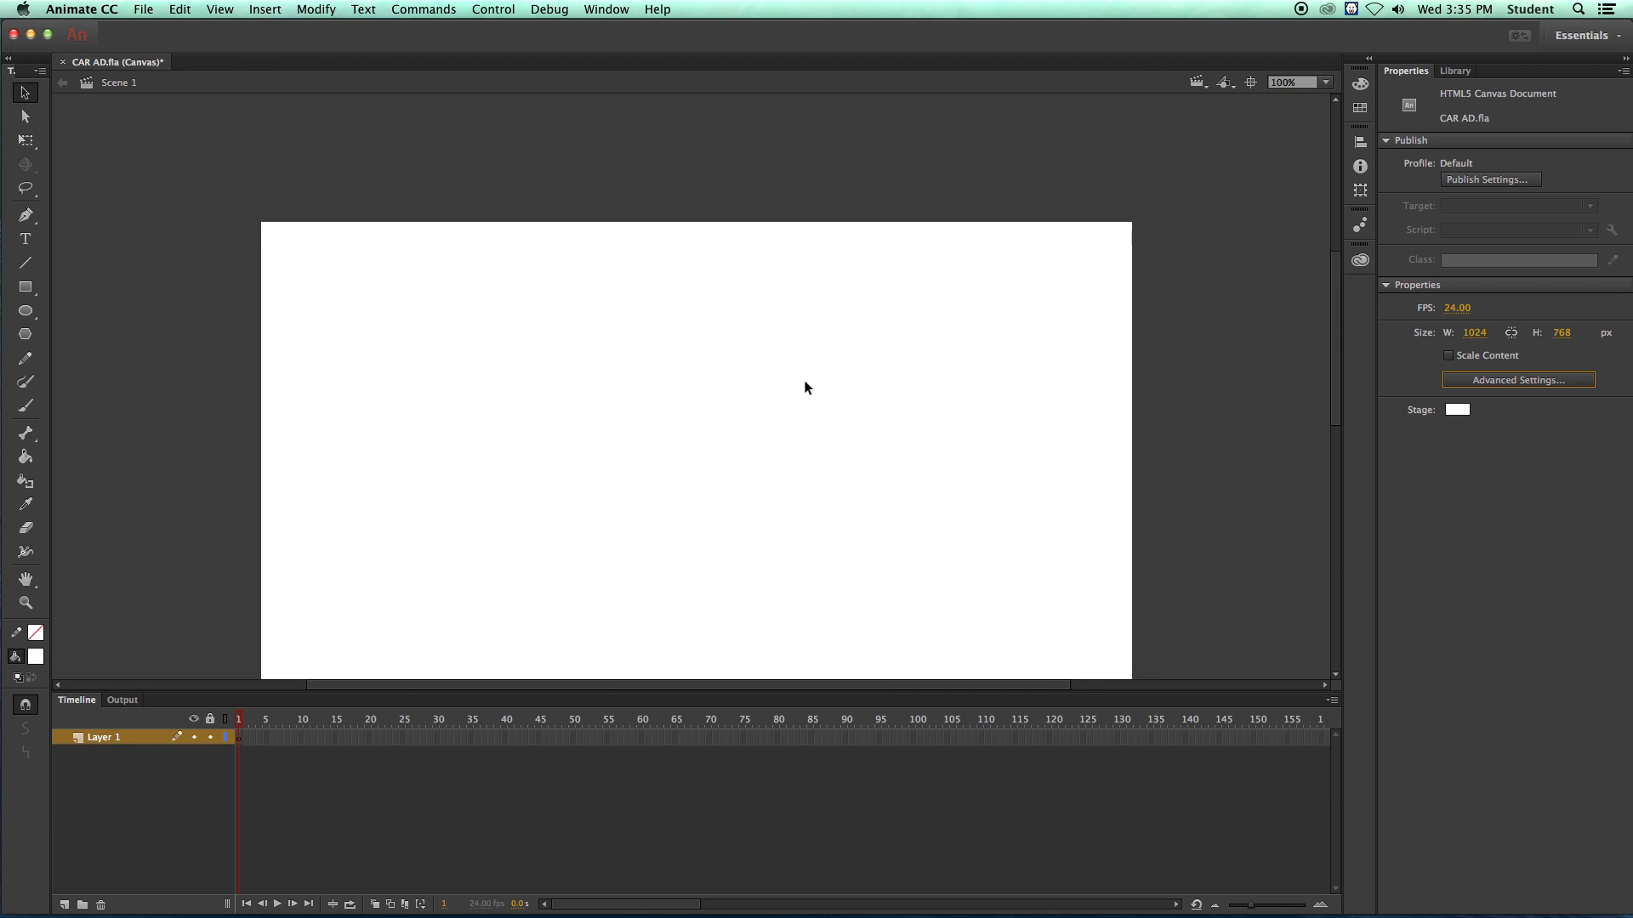
key(super+equal)
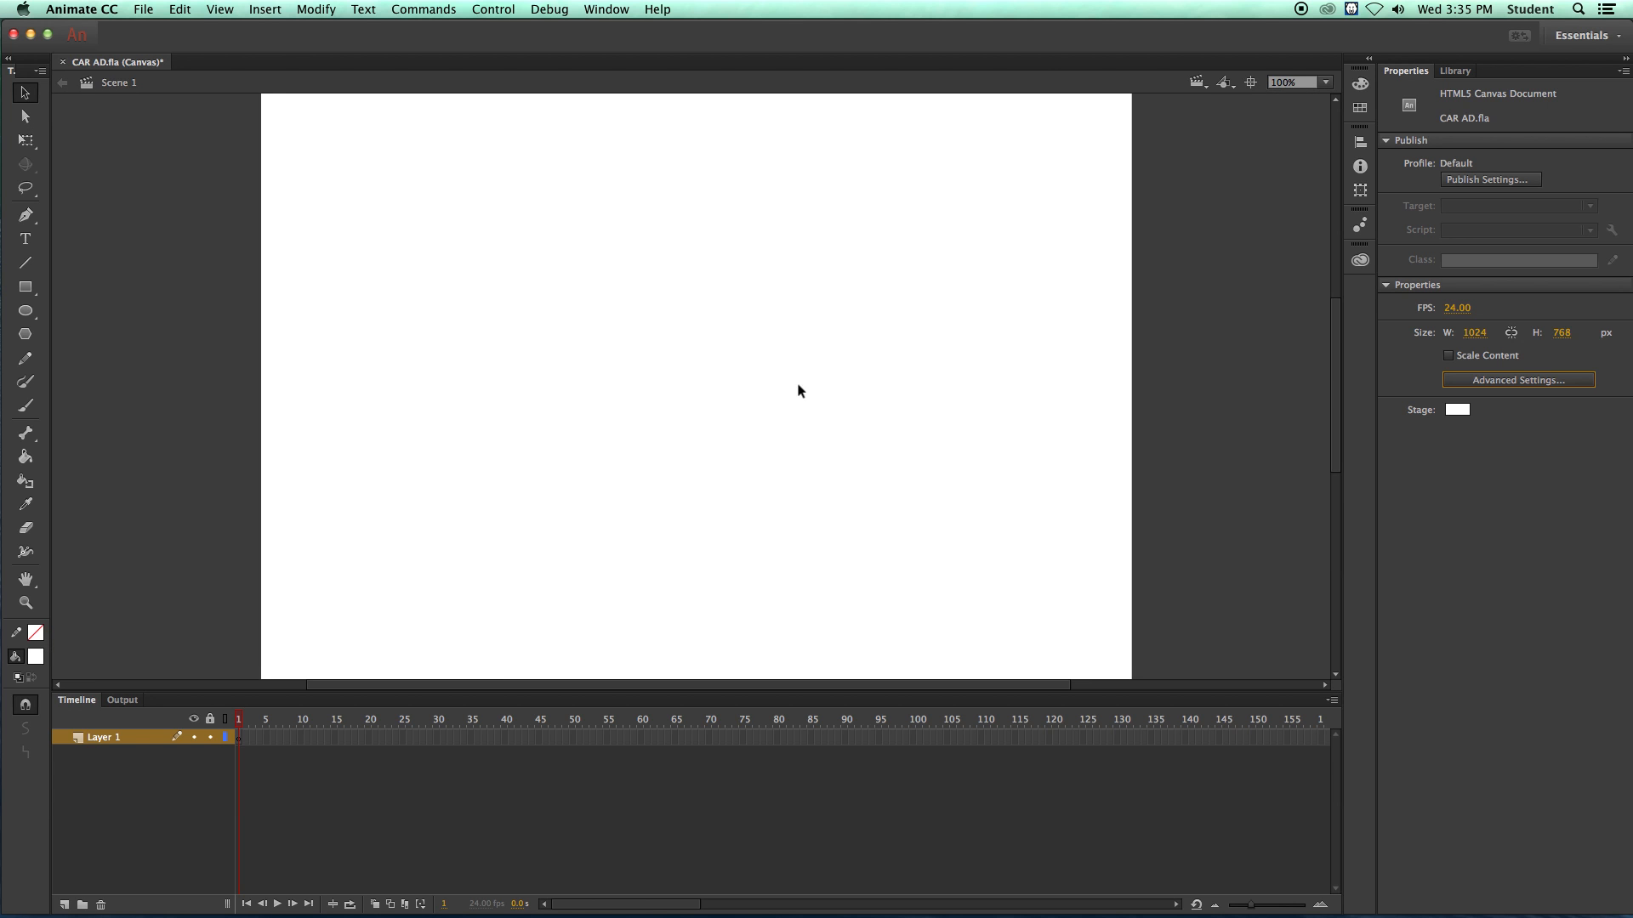
key(super+equal)
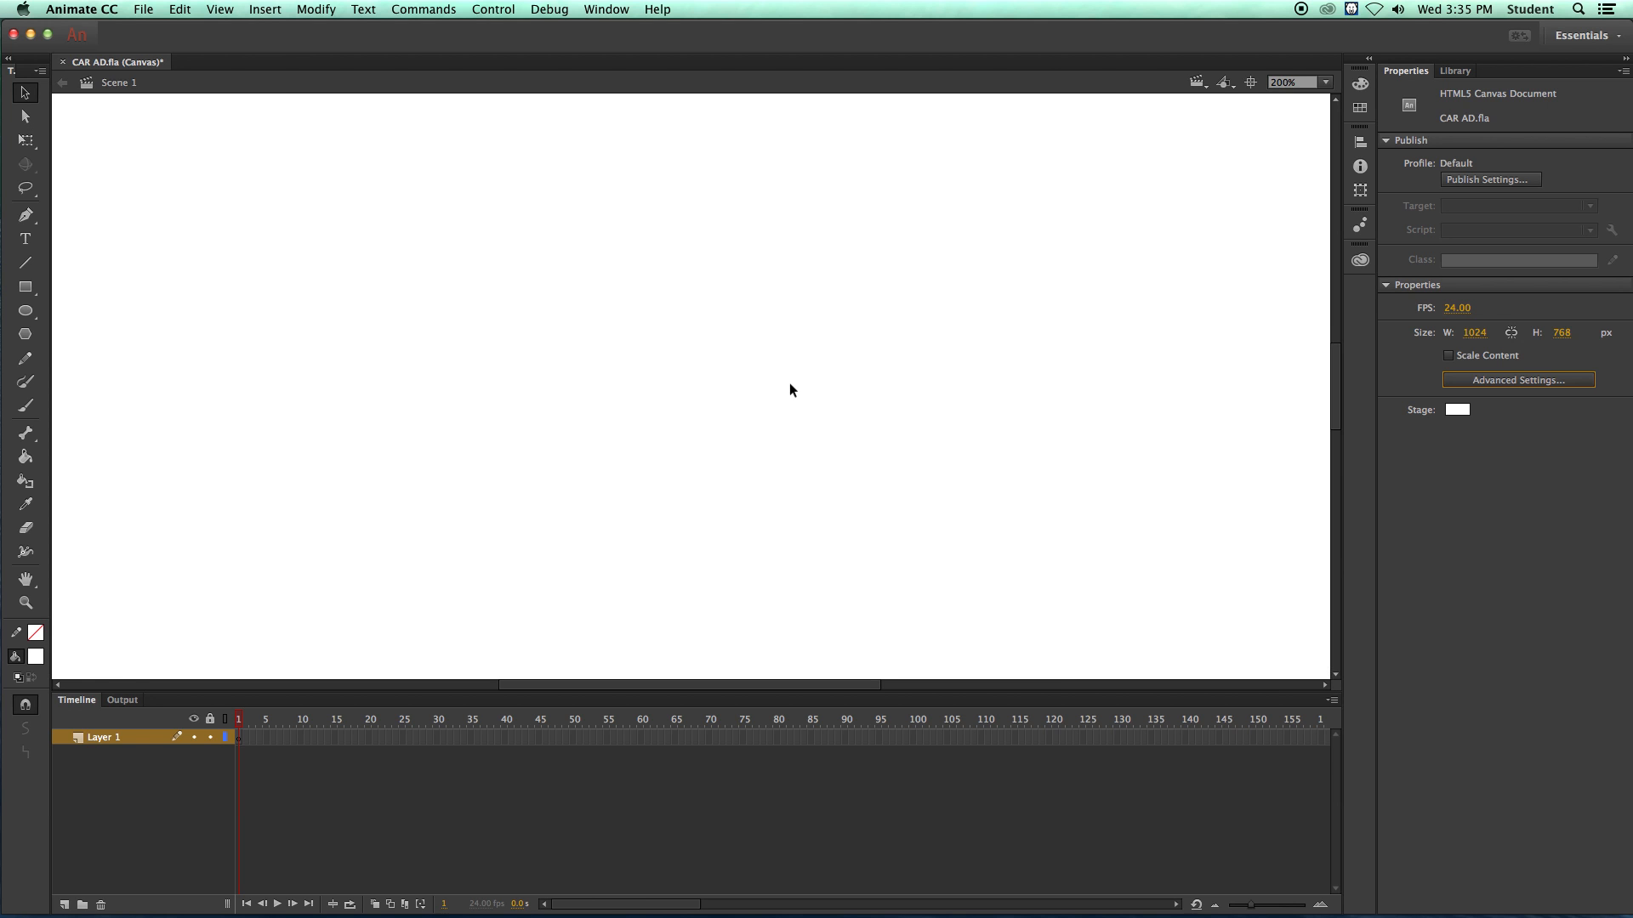
click(878, 377)
drag(878, 377, 579, 234)
drag(1038, 403, 948, 395)
mouse_move(1341, 436)
mouse_down()
mouse_move(1341, 378)
mouse_move(1341, 445)
mouse_up()
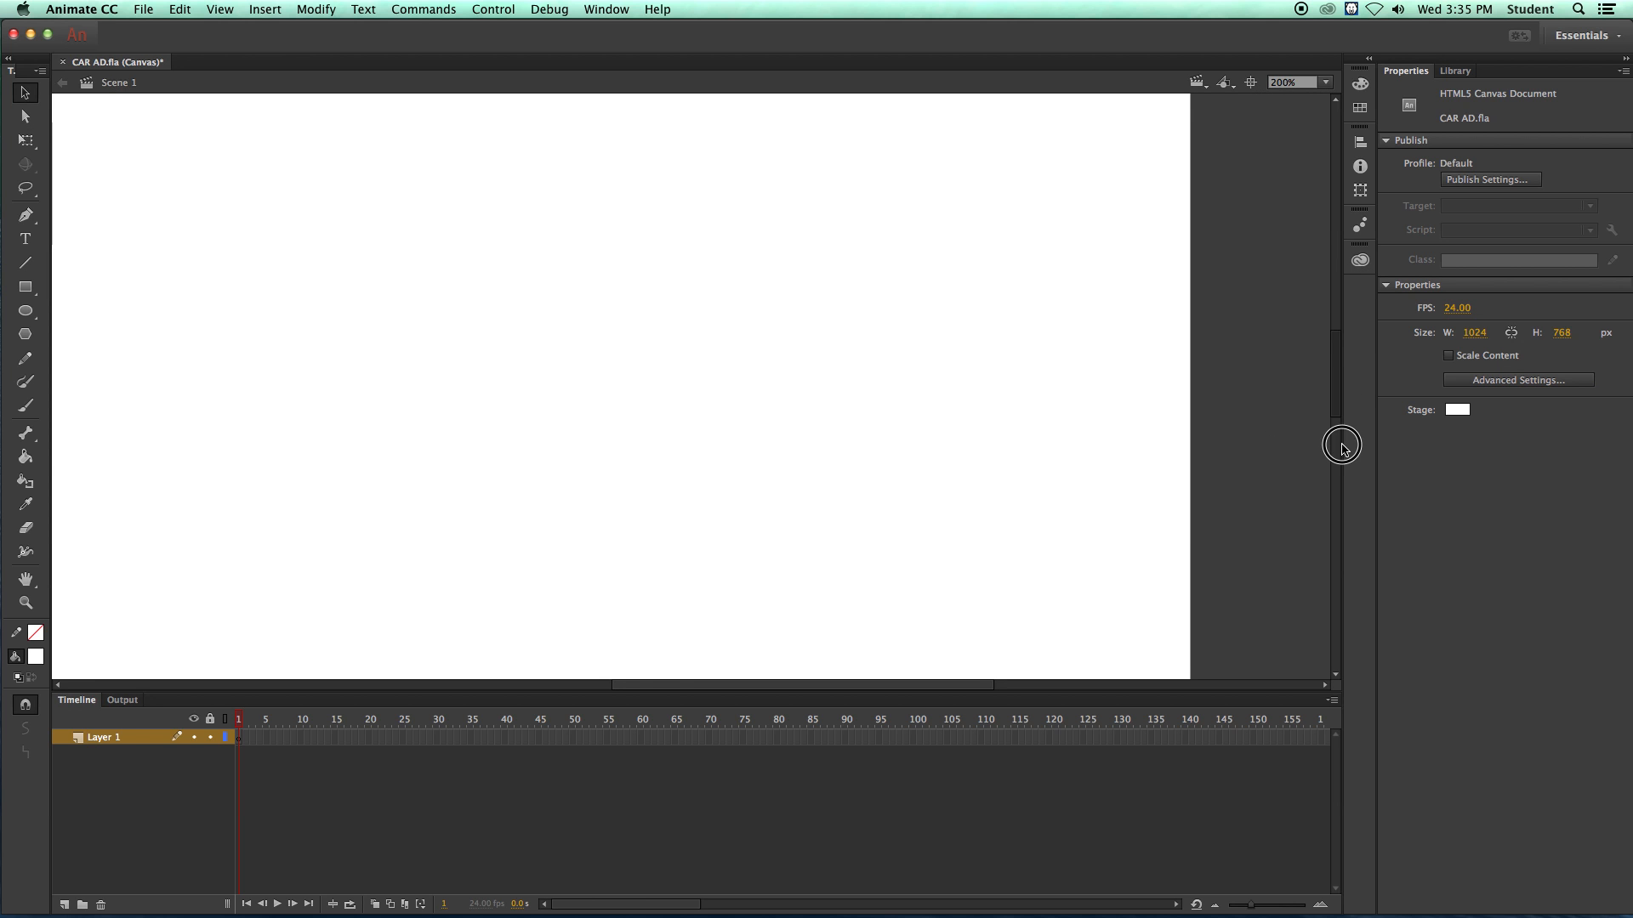
drag(656, 688, 599, 684)
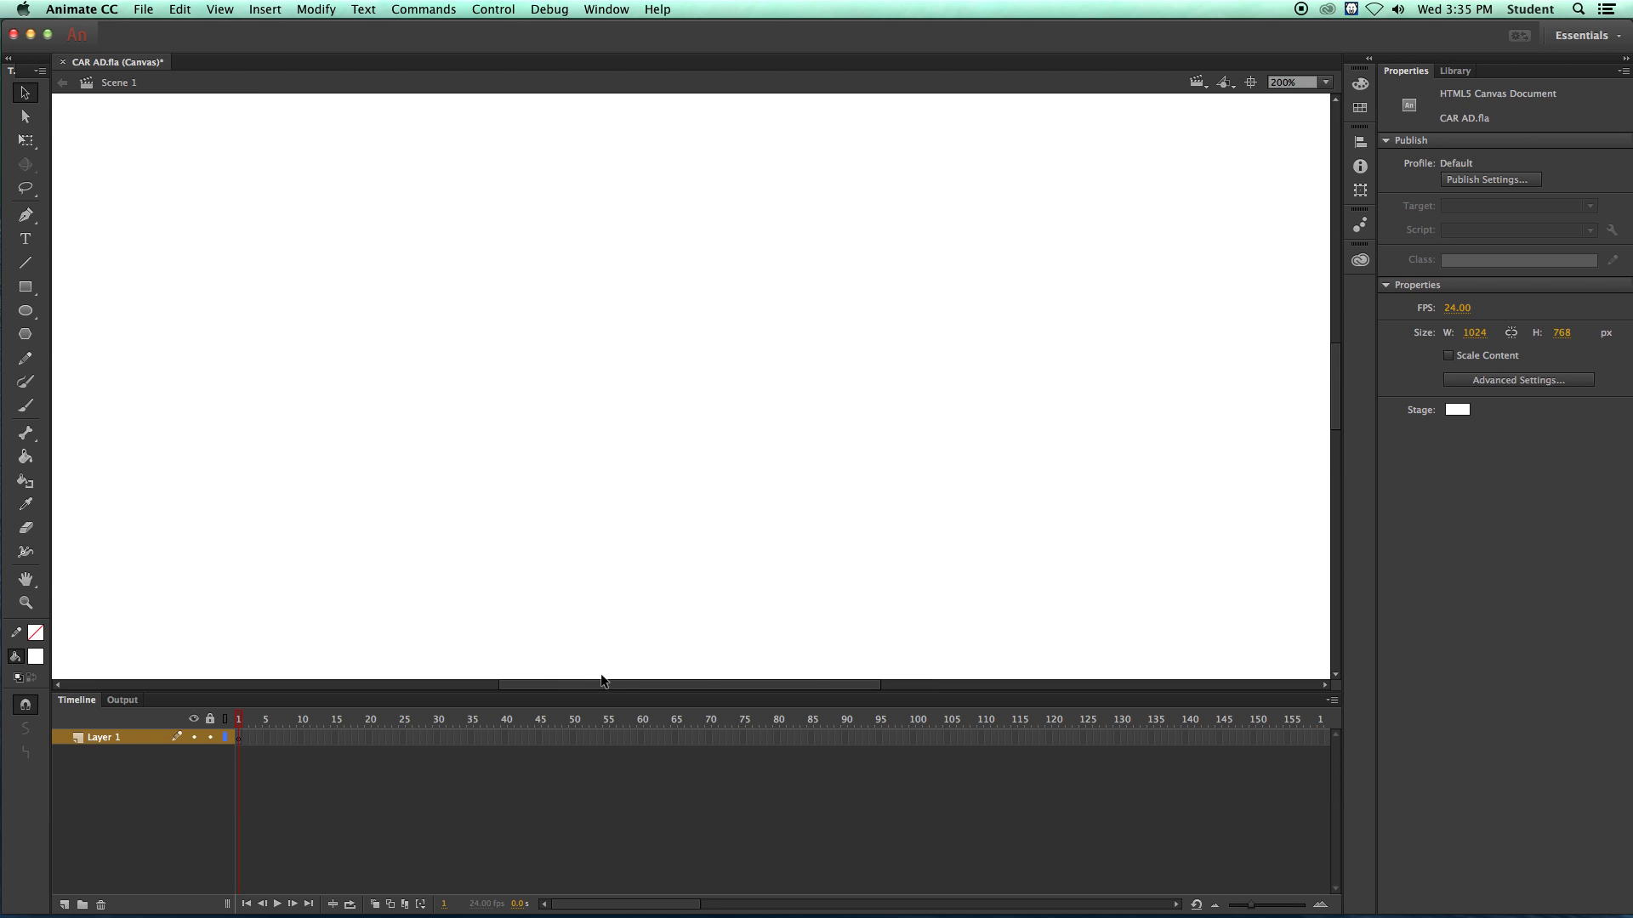
- Show the whole stage at 50% zoom and reduce the timeline's height to enlarge the work area
key(super+minus)
key(super+minus)
key(super+equal)
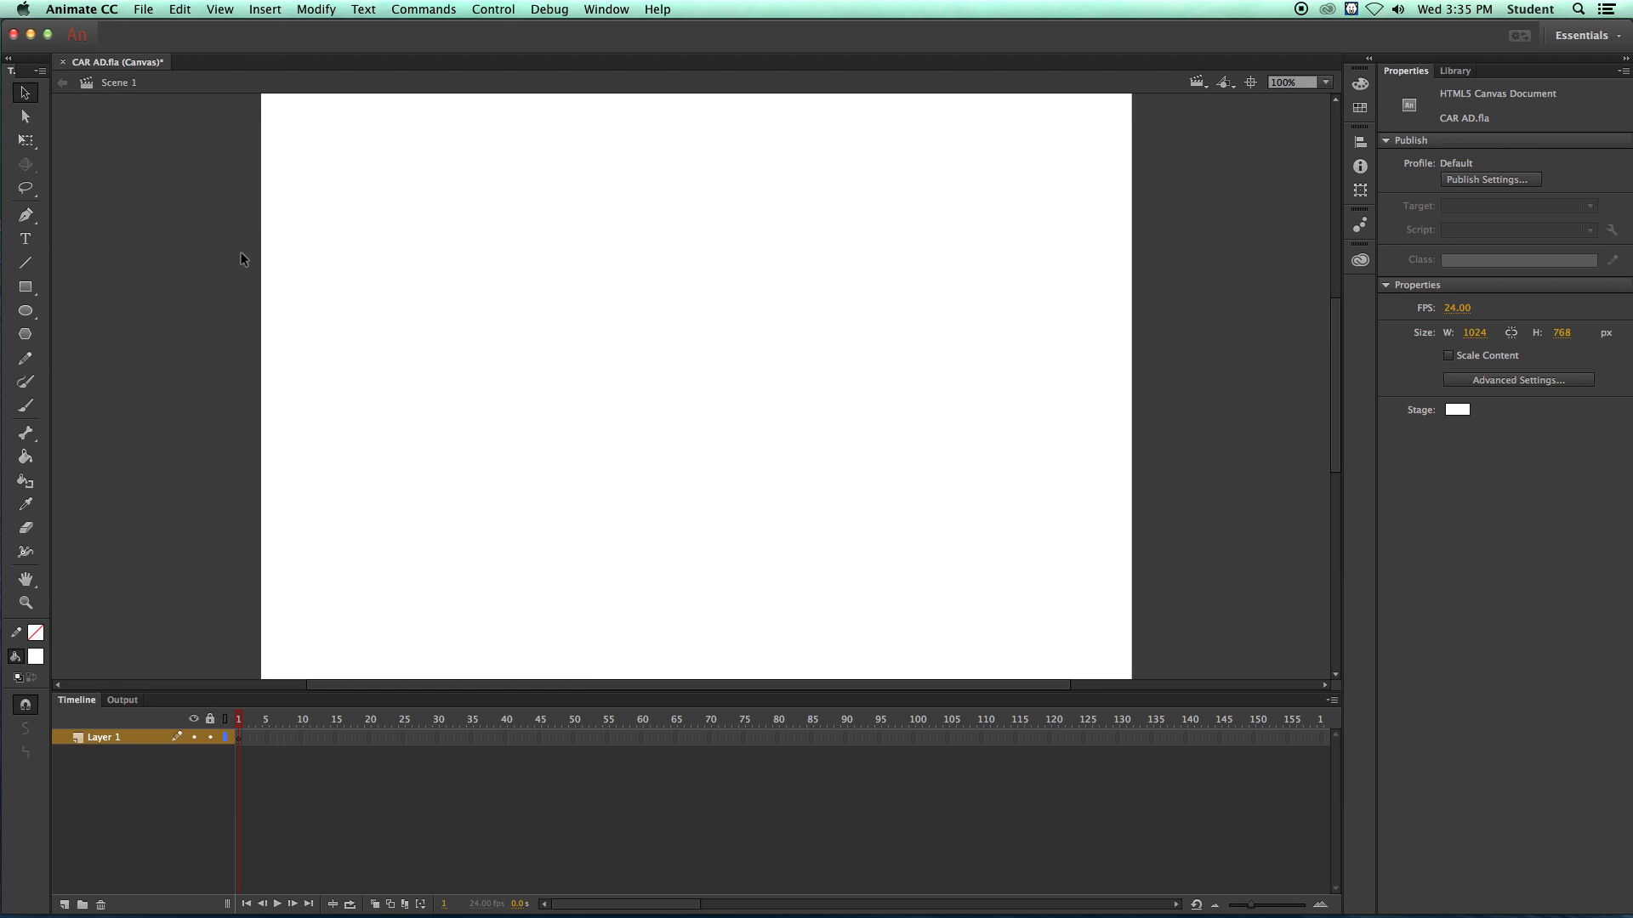
key(super+minus)
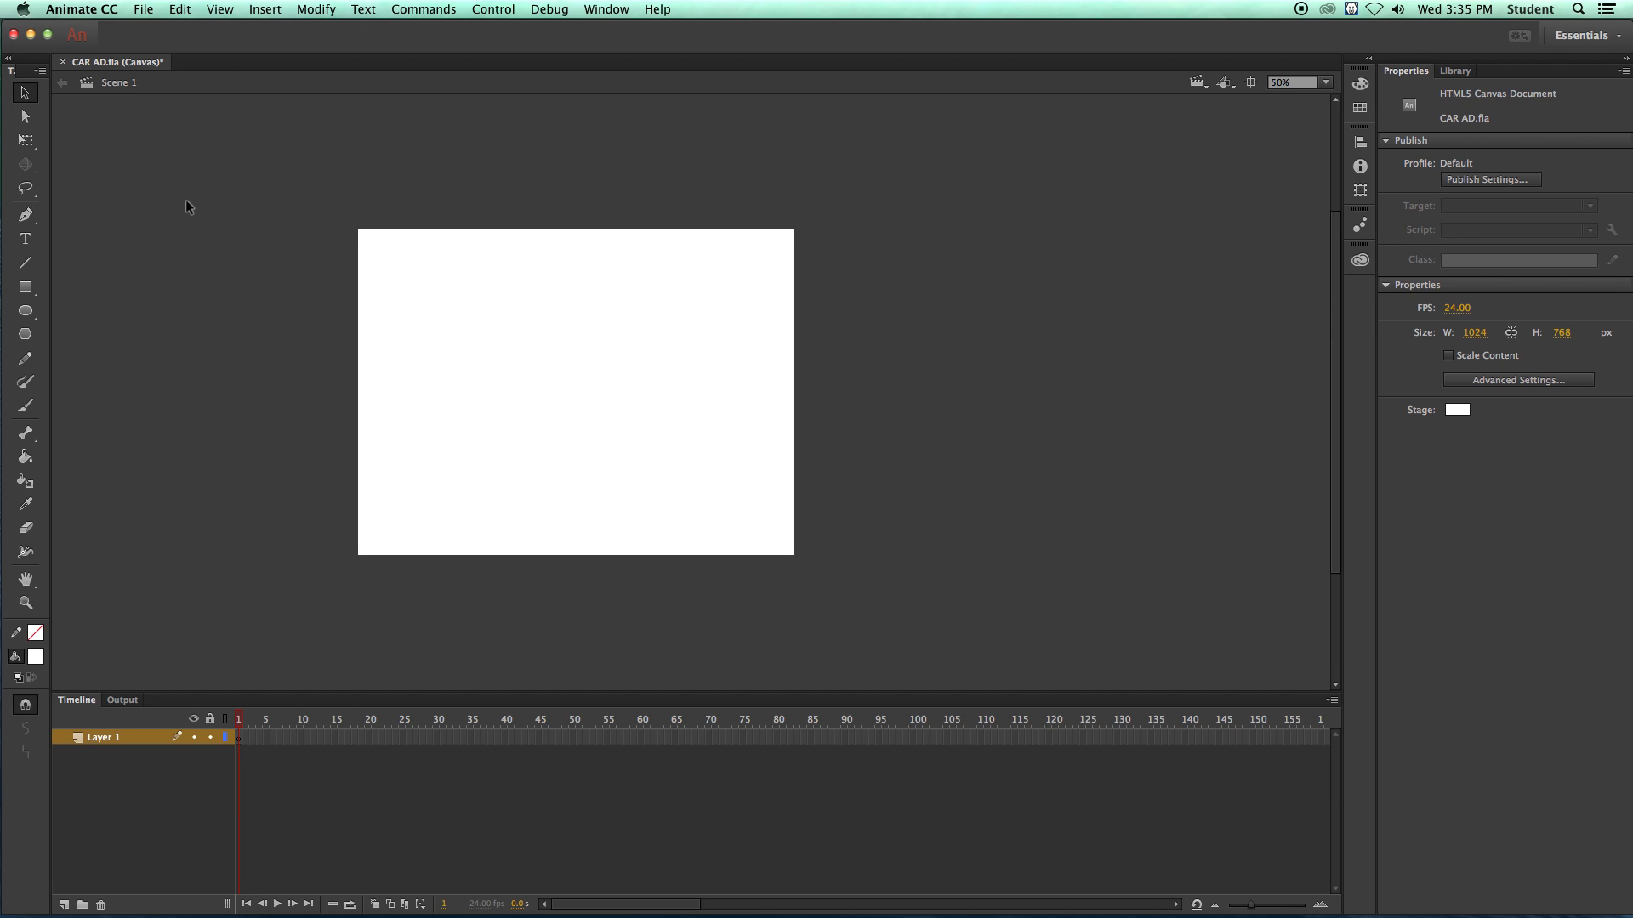
drag(275, 692, 266, 810)
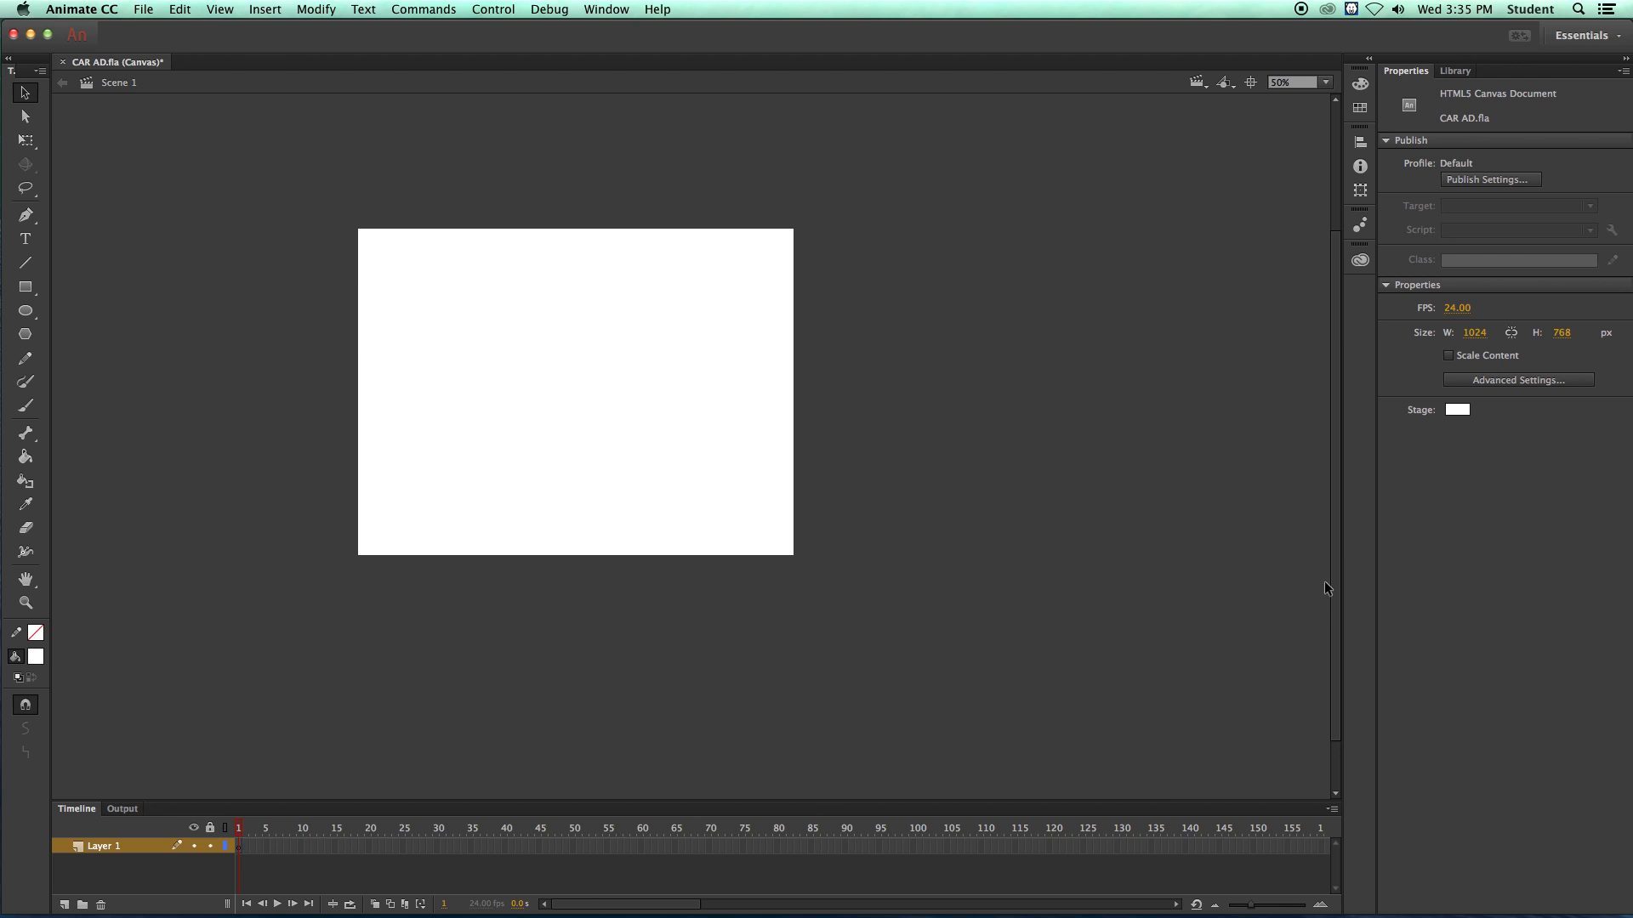
mouse_move(1342, 582)
mouse_down()
mouse_move(1137, 598)
mouse_move(1329, 600)
mouse_up()
- Rename Layer 1 as BACKGROUND
click(108, 854)
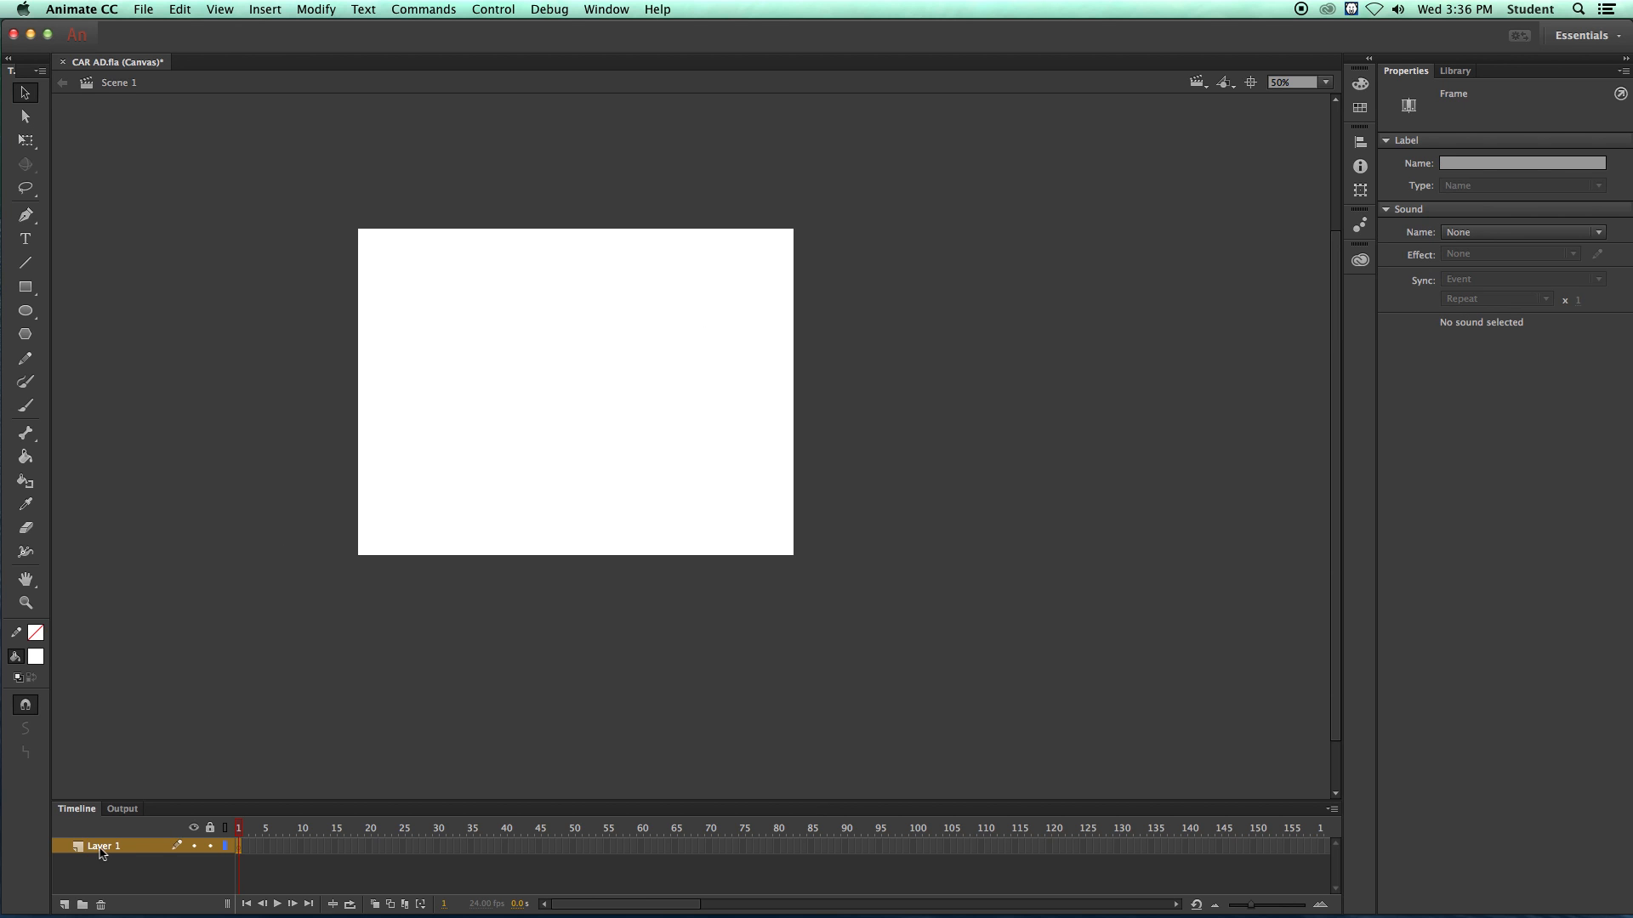
double_click(102, 846)
text(BACKGROUND)
click(213, 754)
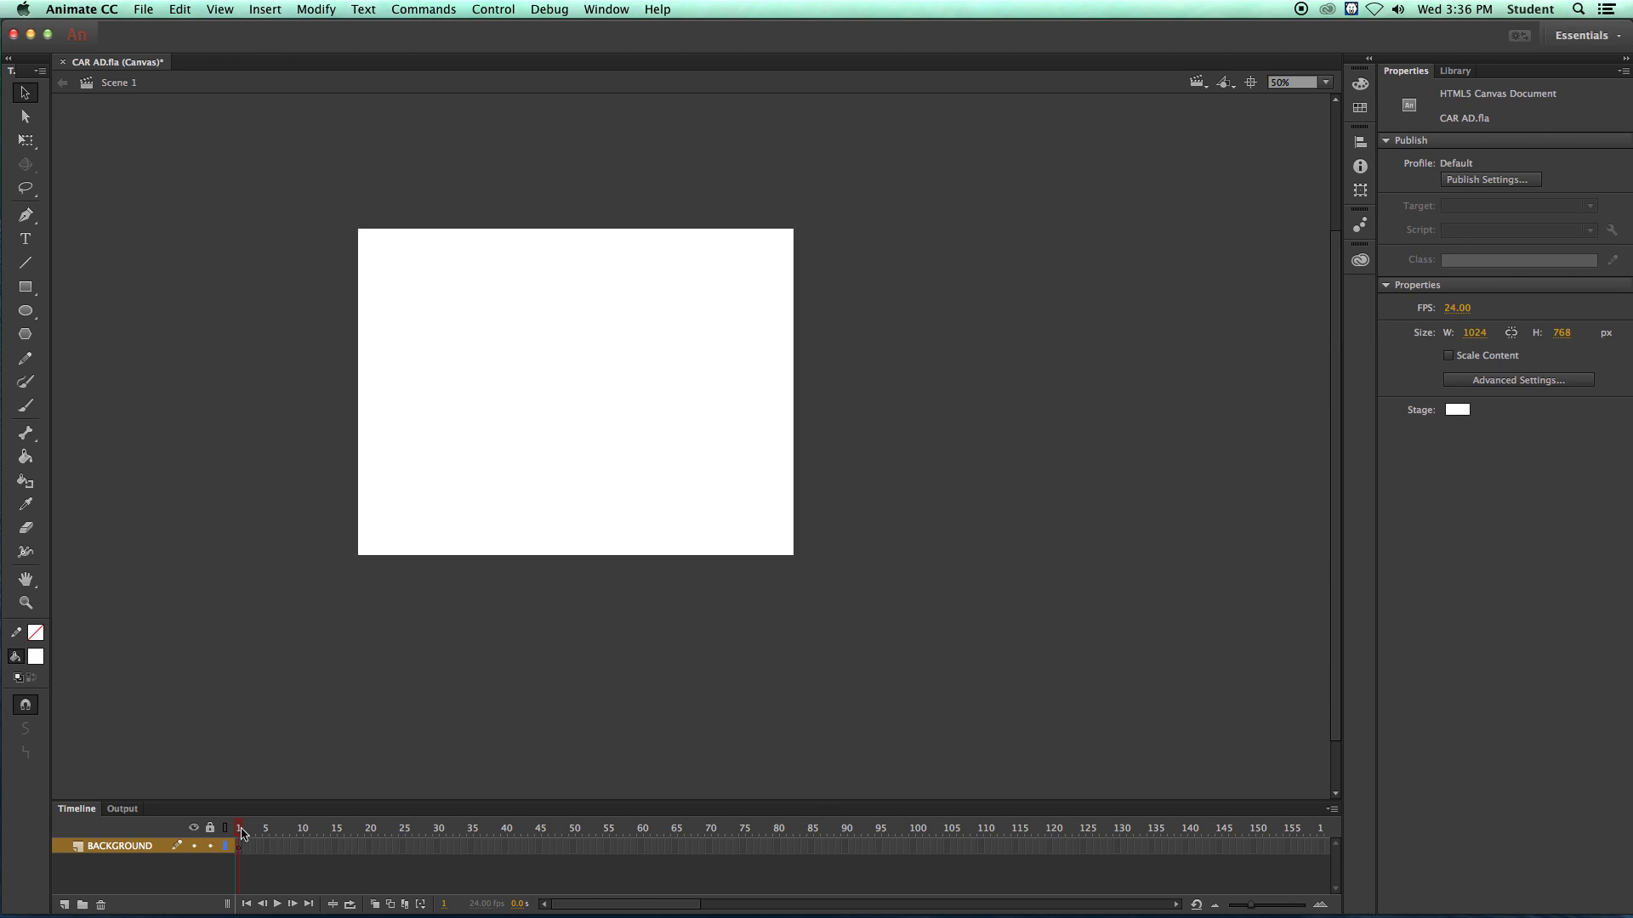
- Import the five car and road screenshots from the Desktop's CAR AD/images folder into the library, leaving out the atlas PNG
click(238, 849)
click(226, 747)
click(141, 8)
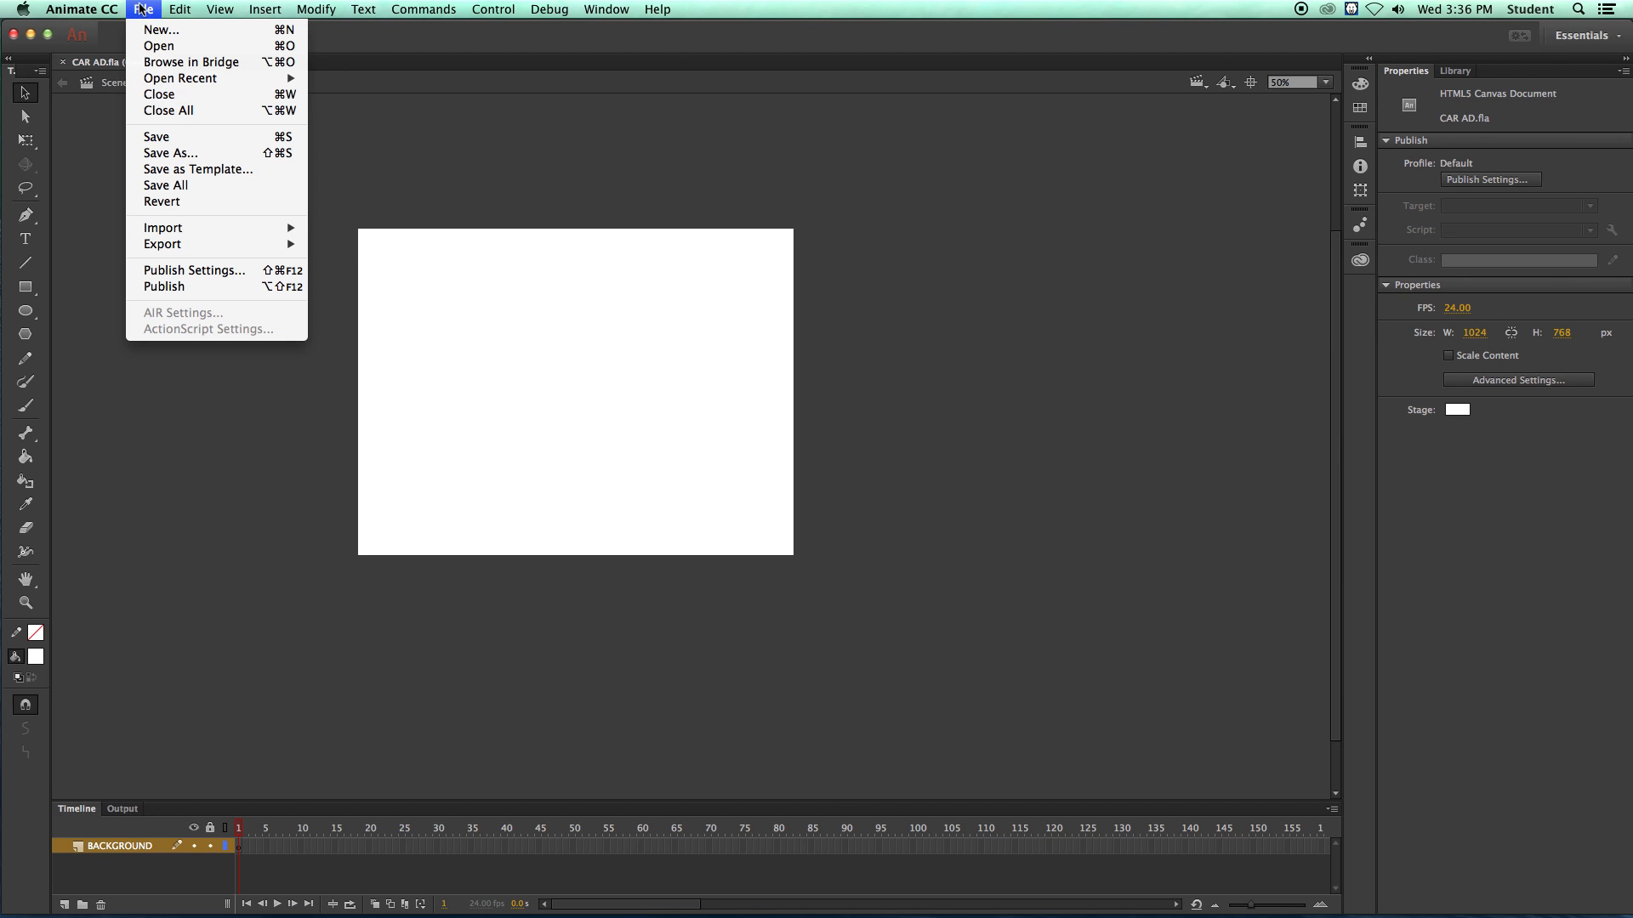
mouse_move(143, 227)
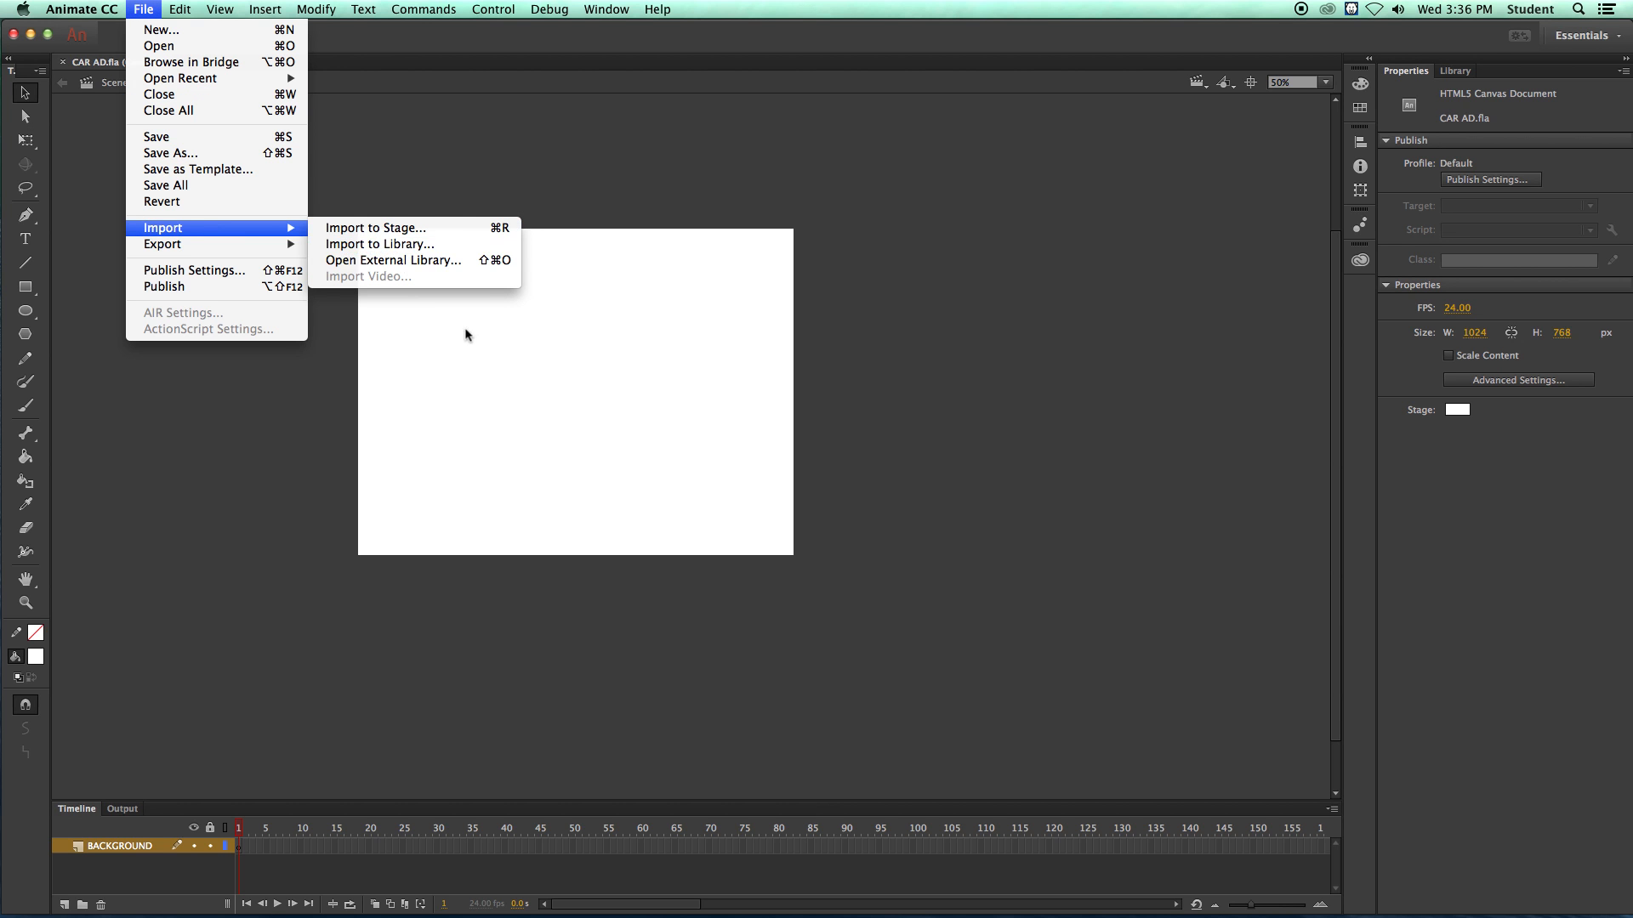
click(384, 246)
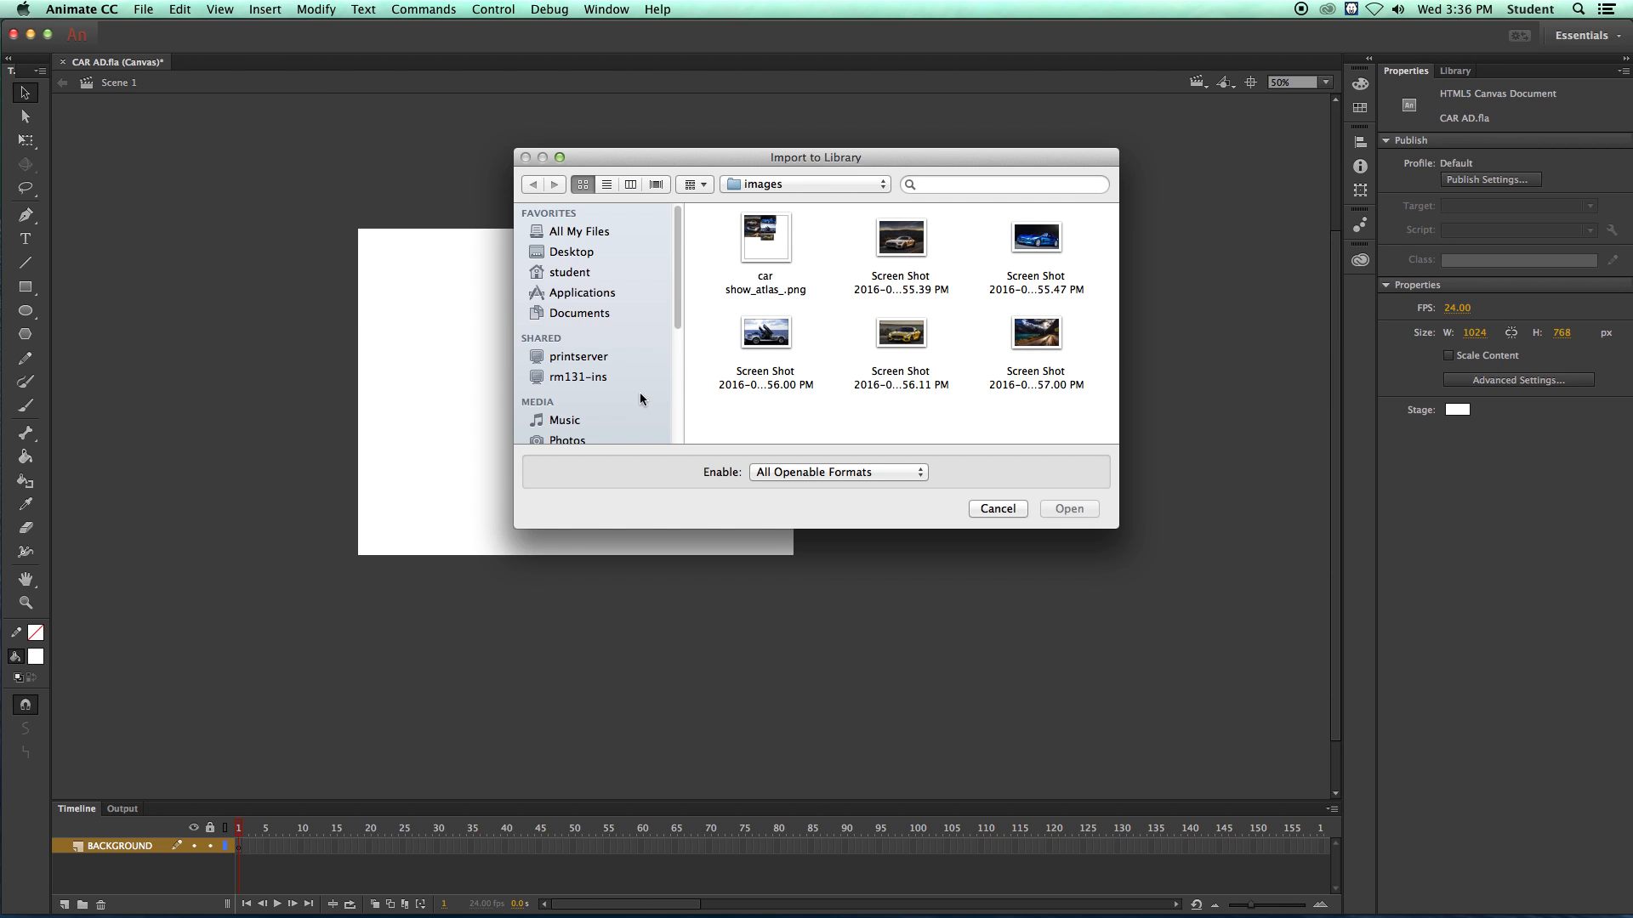
click(563, 255)
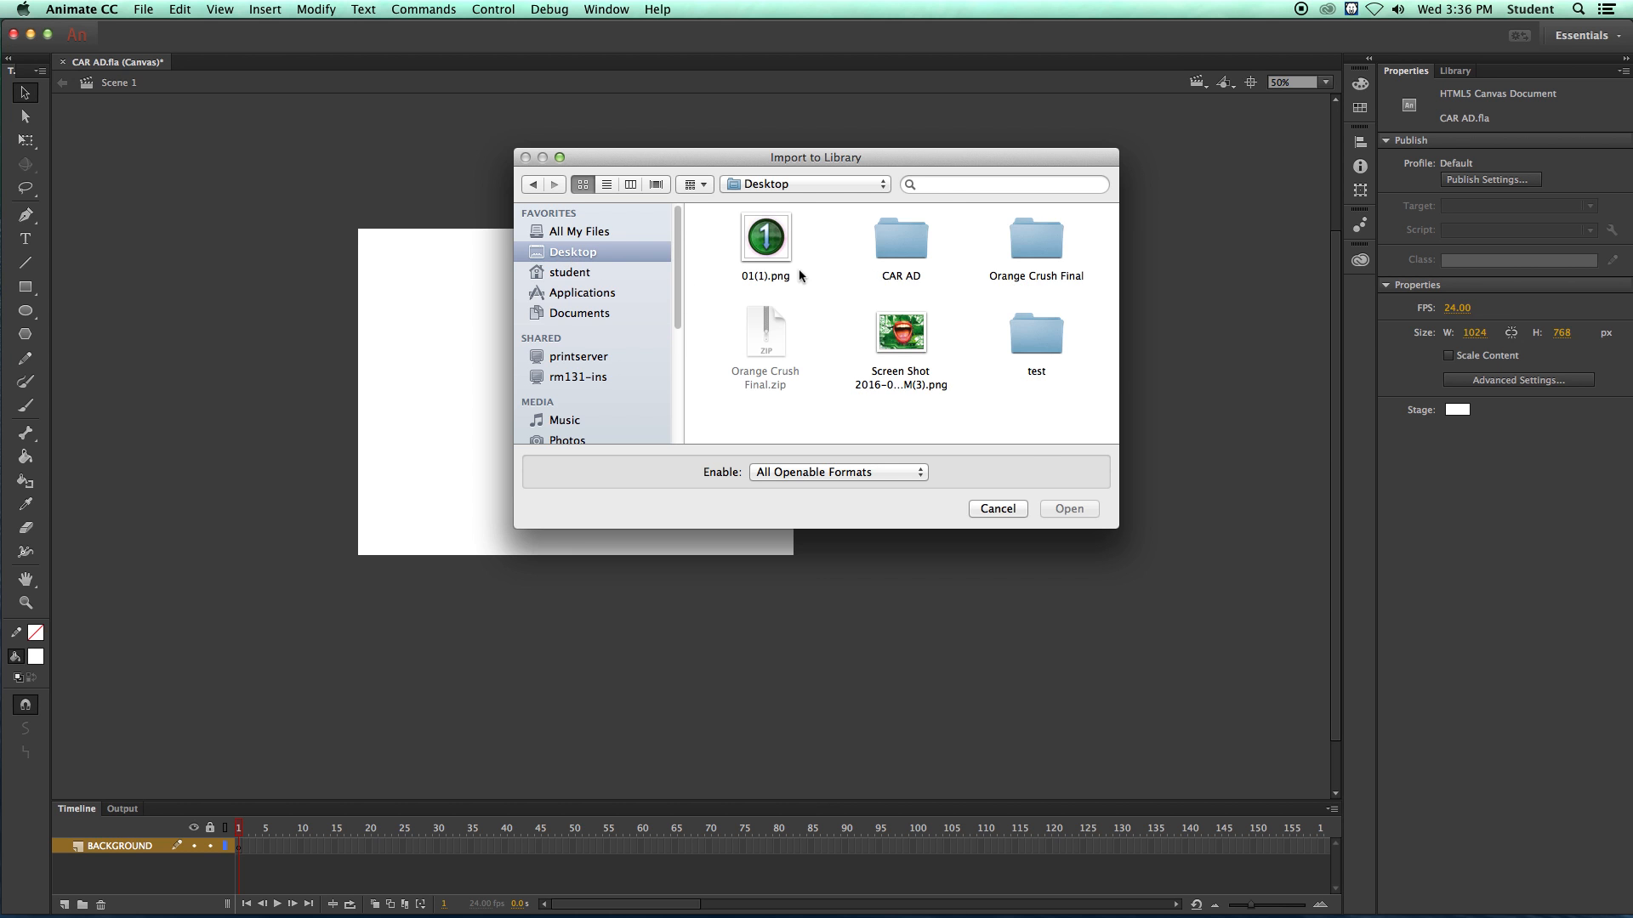
double_click(903, 240)
double_click(876, 245)
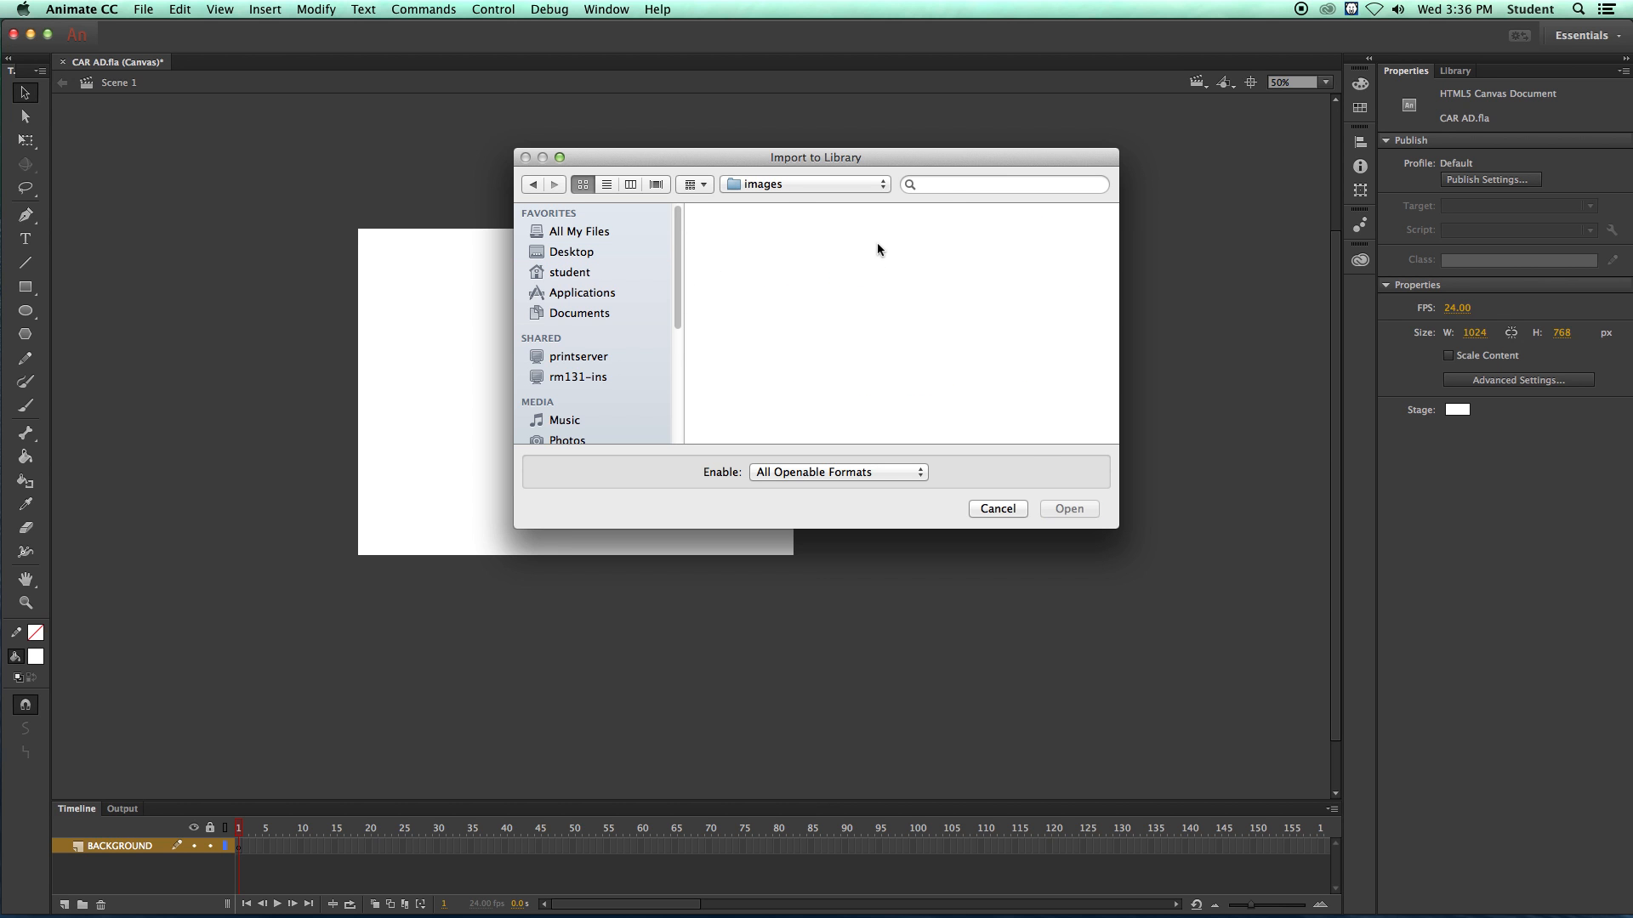
drag(842, 217, 1041, 348)
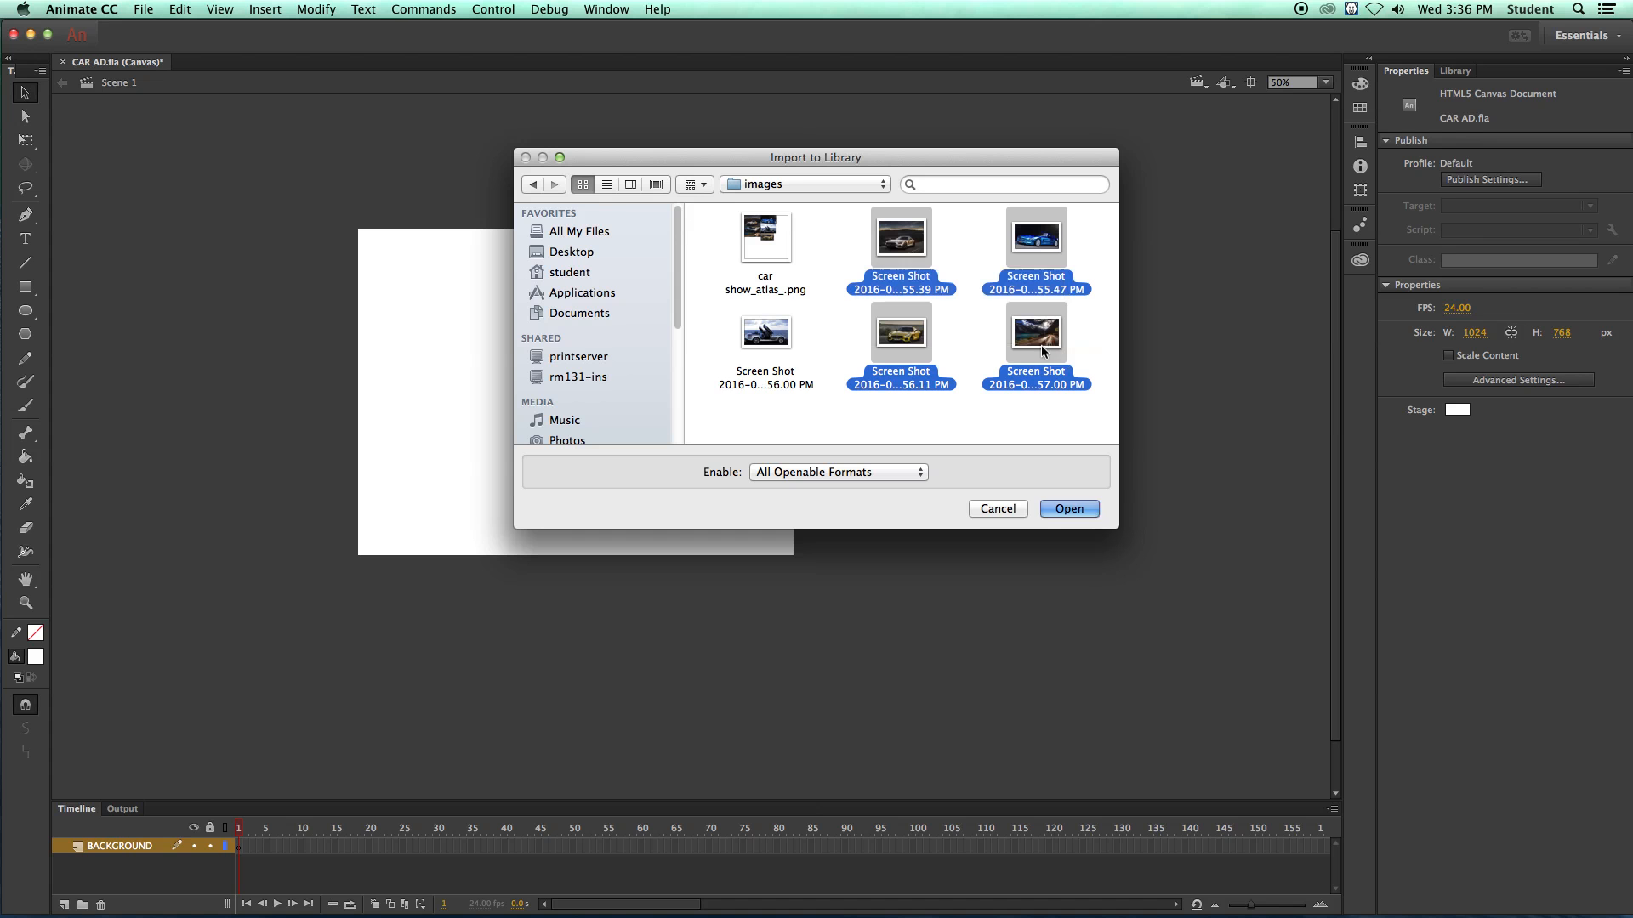
shift+click(754, 341)
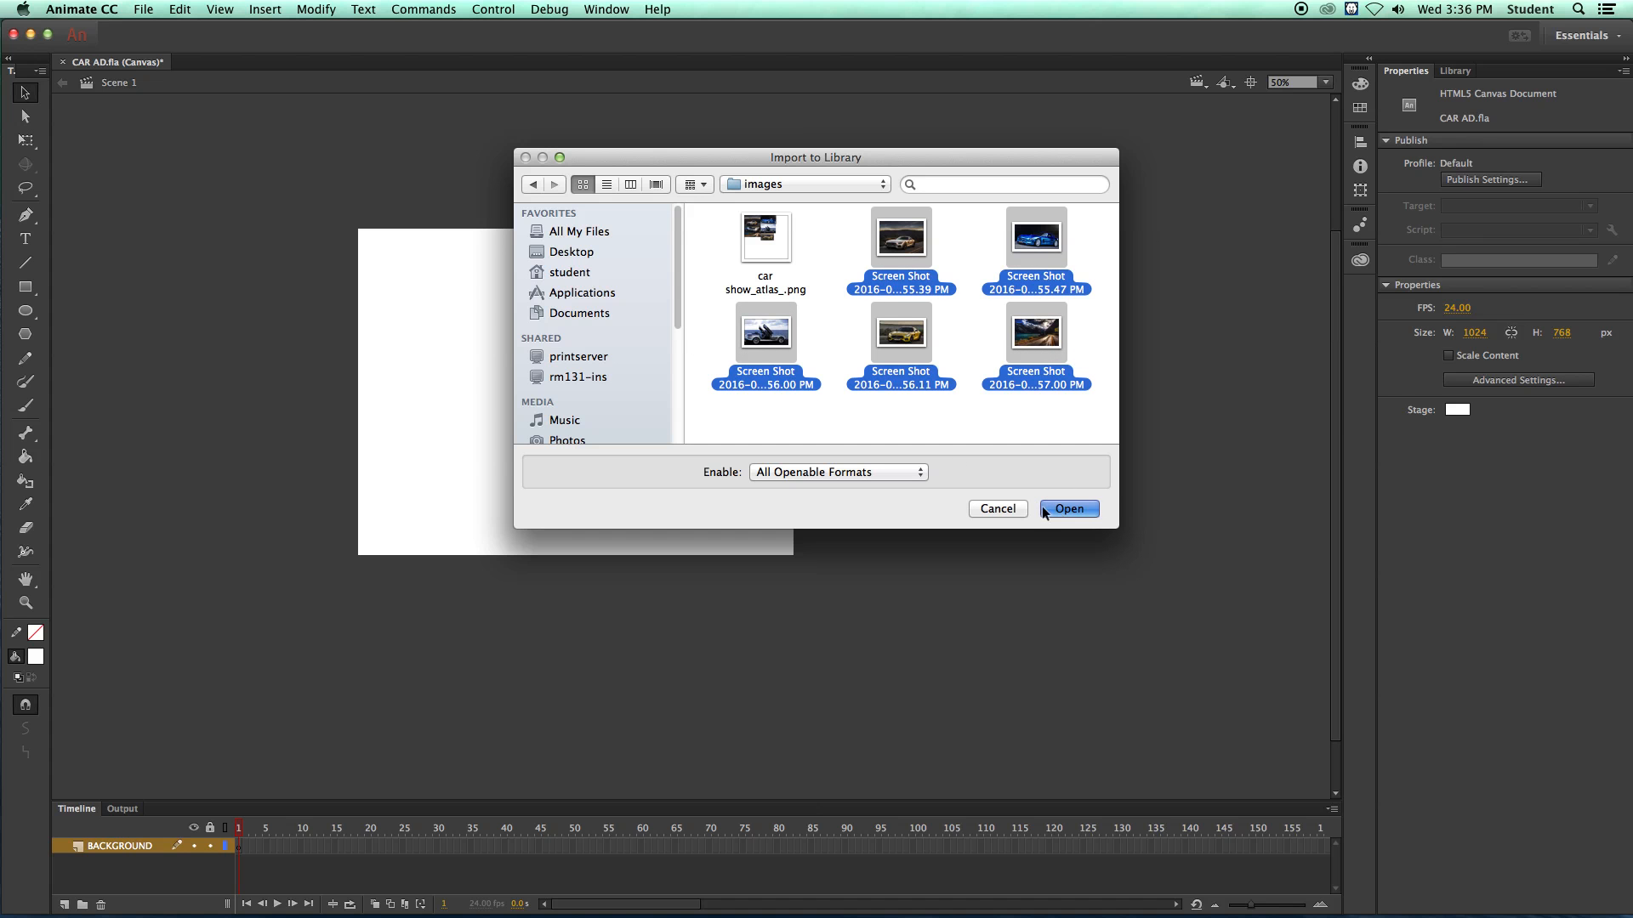
click(1063, 508)
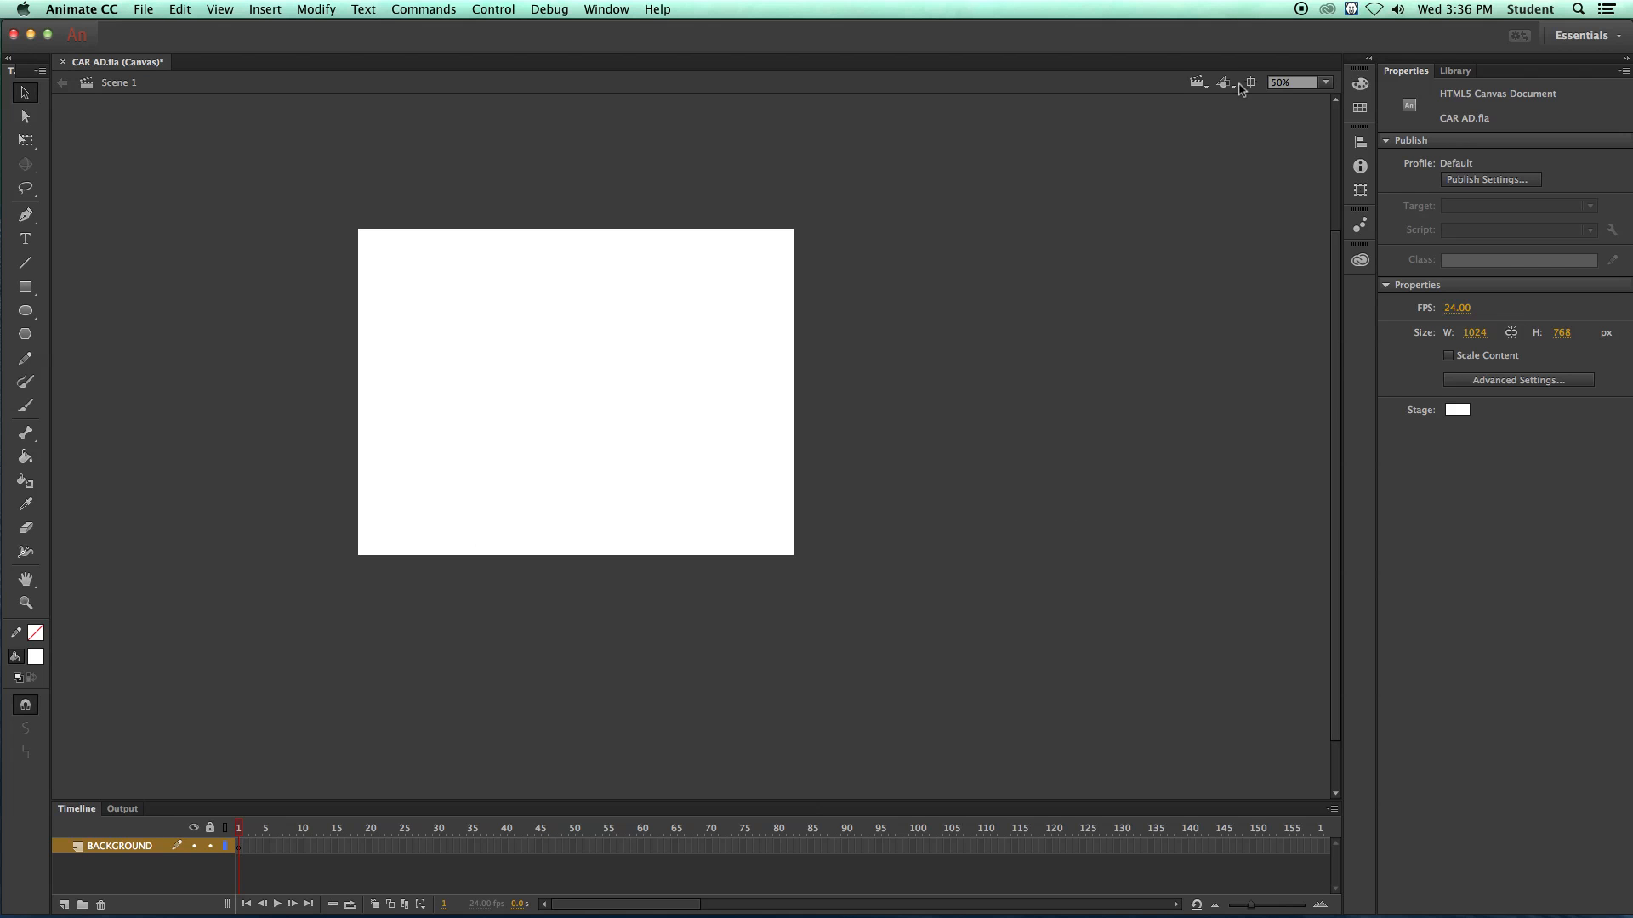
- Examine the previews of the imported images in the library to identify each car and the road landscape
click(1455, 71)
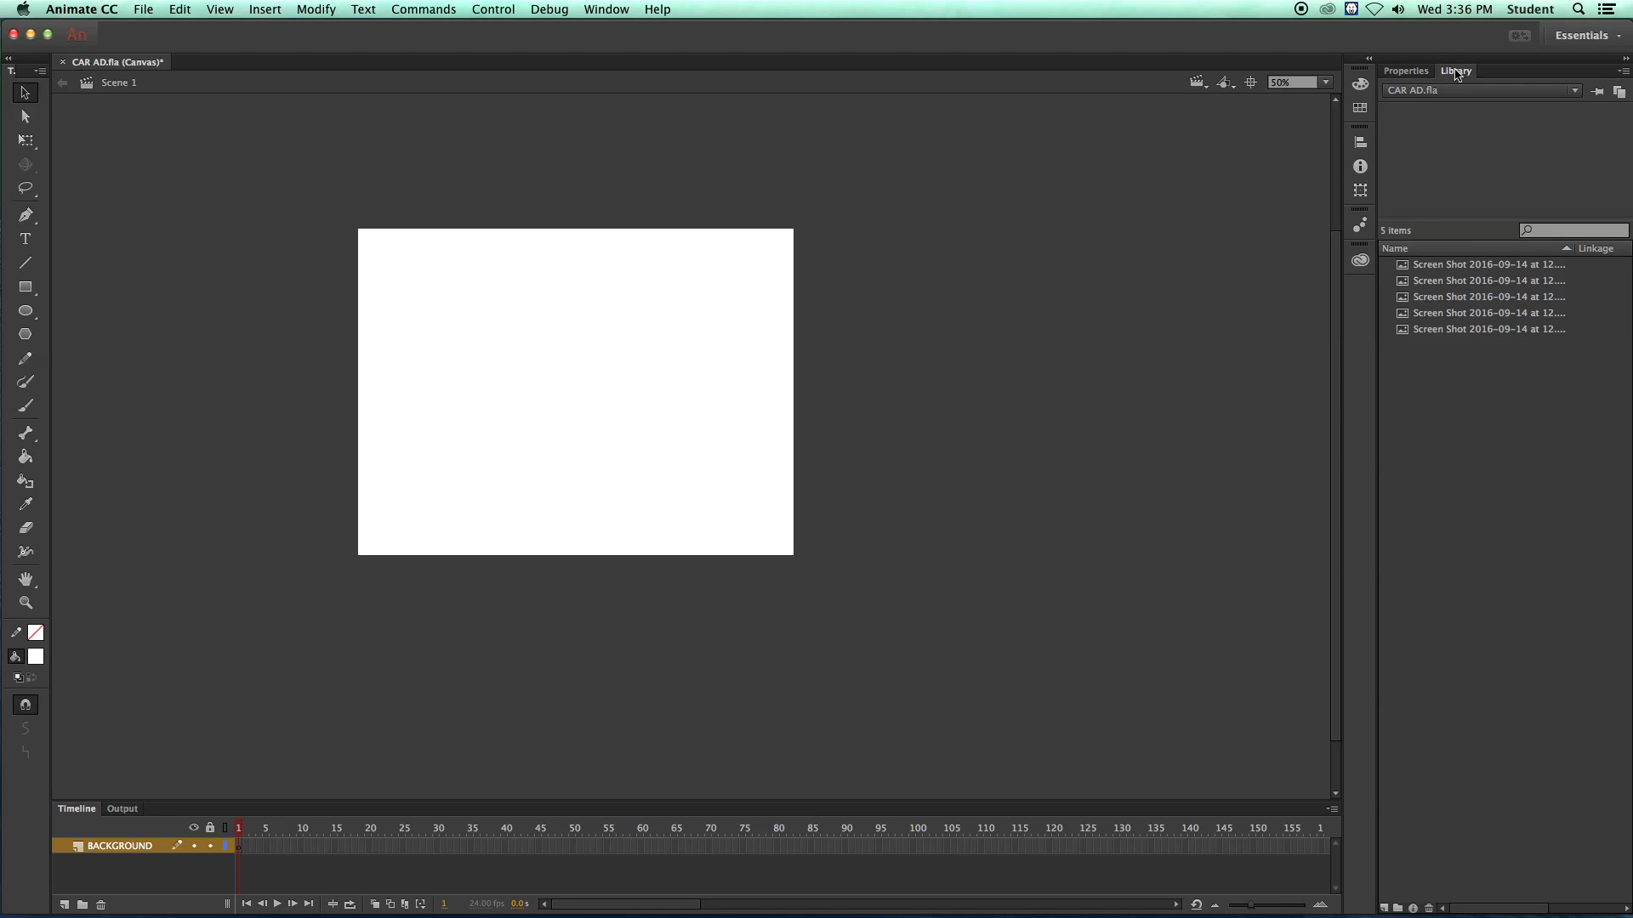
click(1484, 265)
click(1477, 282)
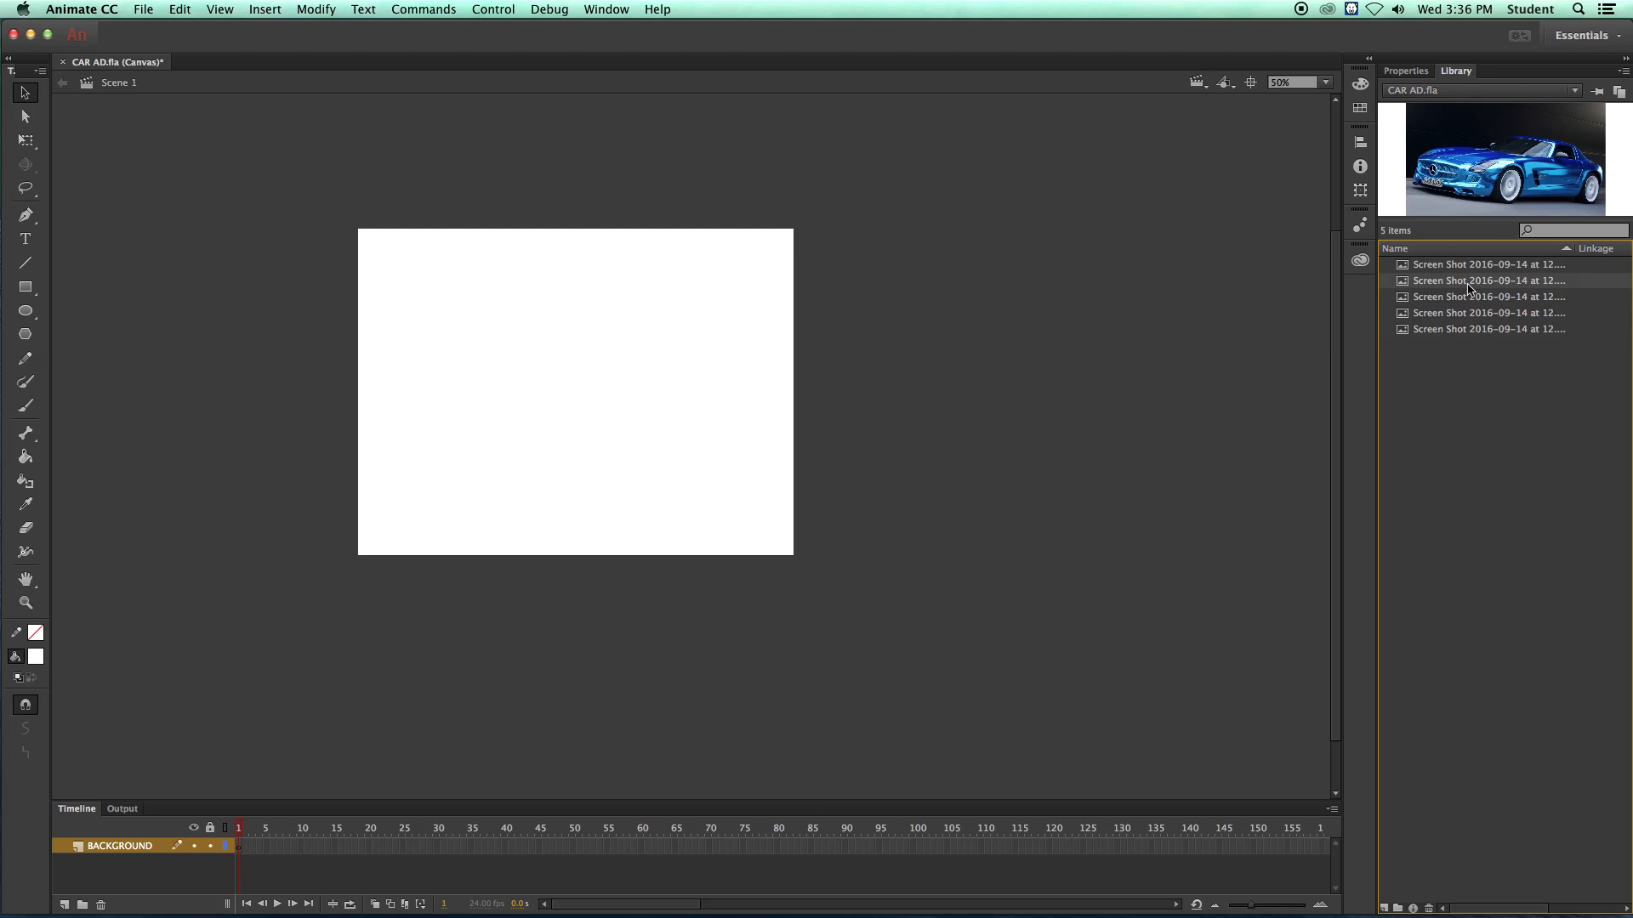
click(1451, 298)
click(1458, 314)
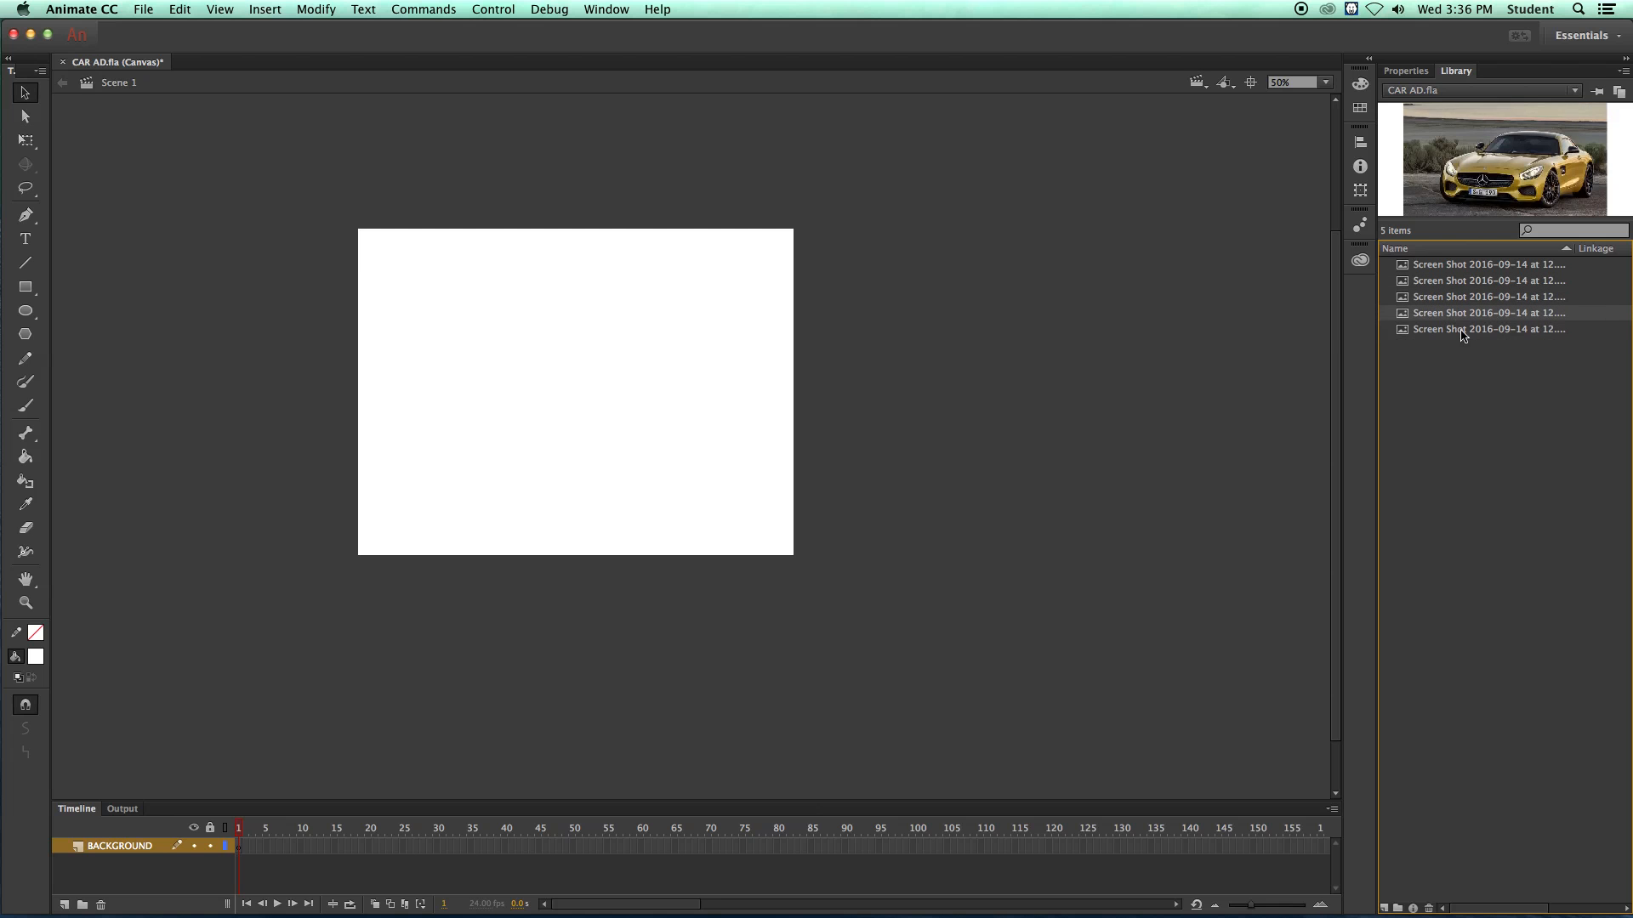
click(1461, 331)
click(1461, 313)
click(1450, 266)
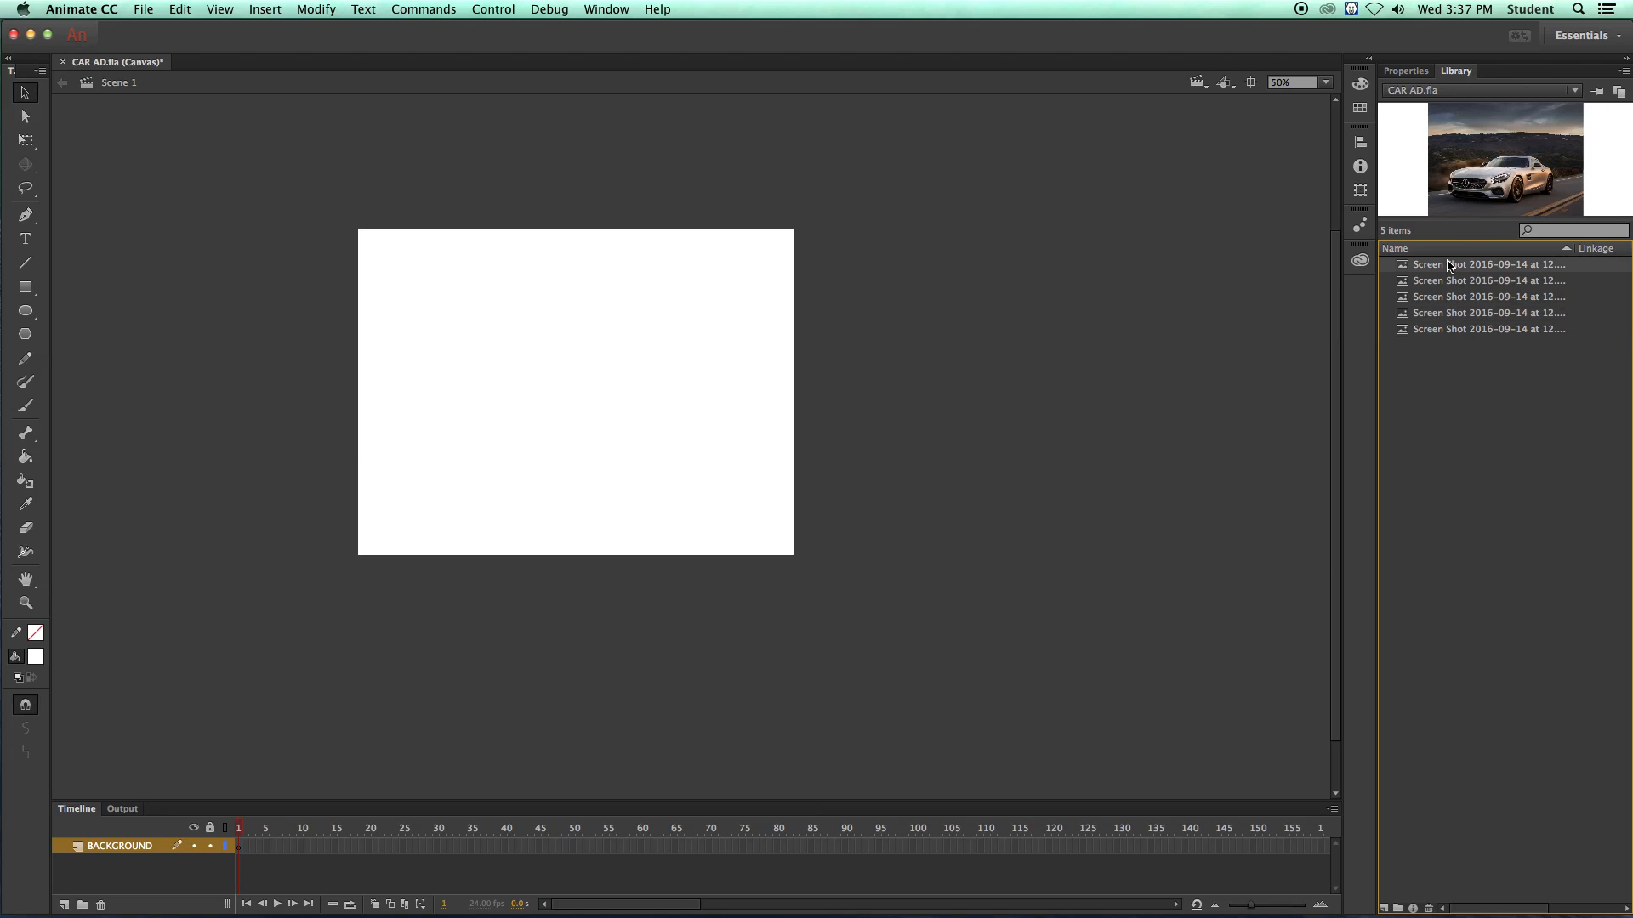
click(1446, 282)
click(1443, 298)
click(1442, 314)
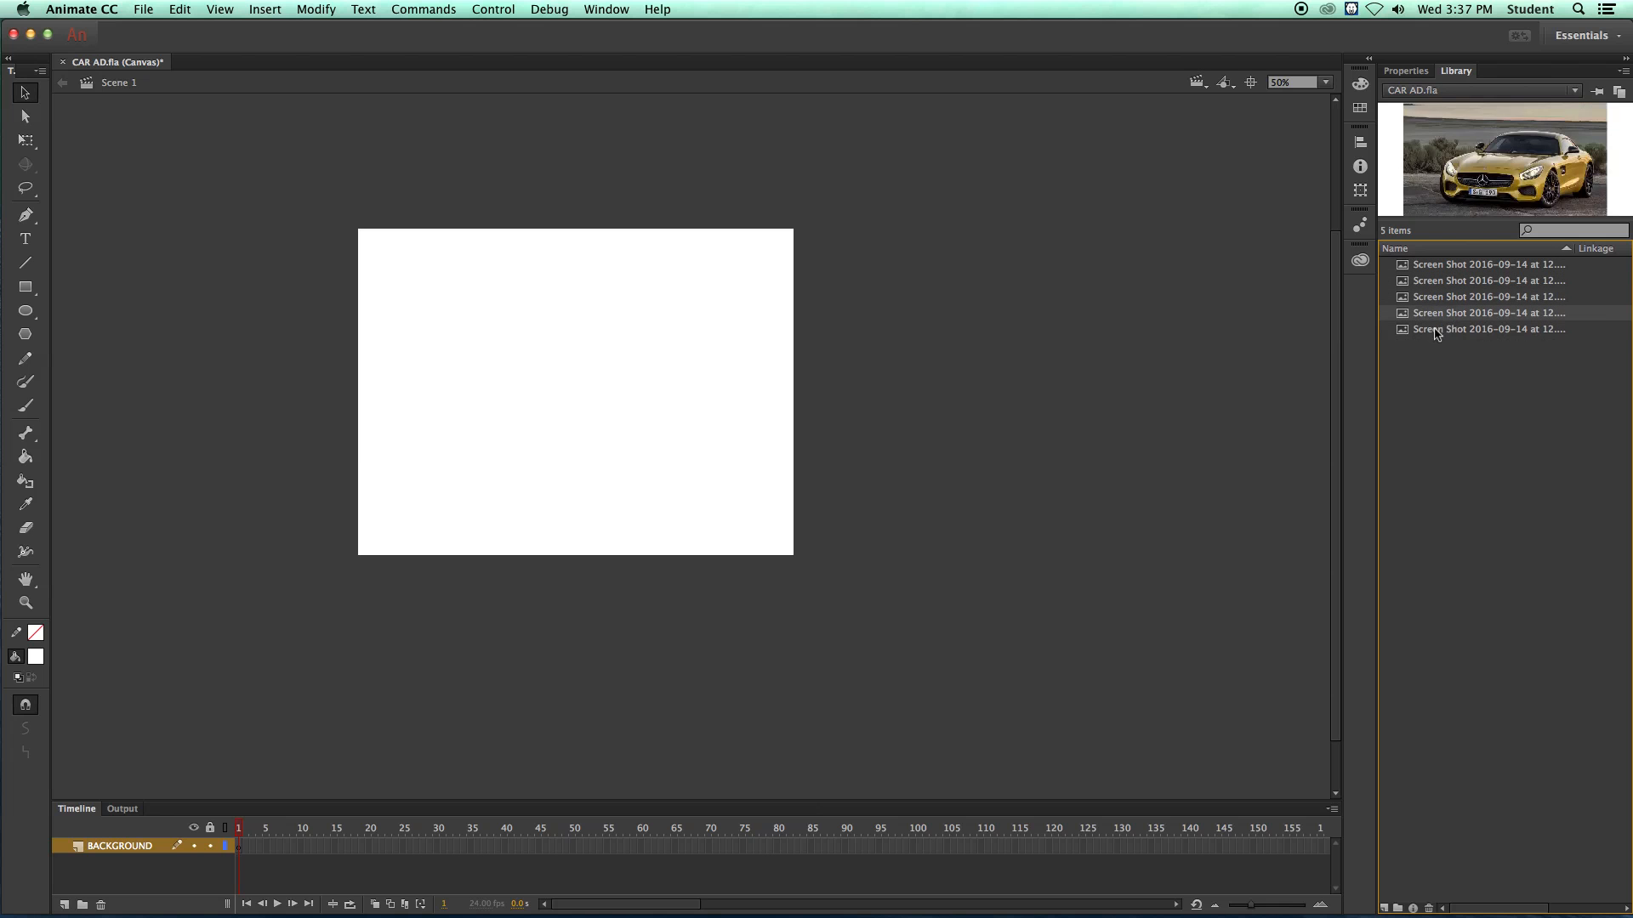
click(1437, 331)
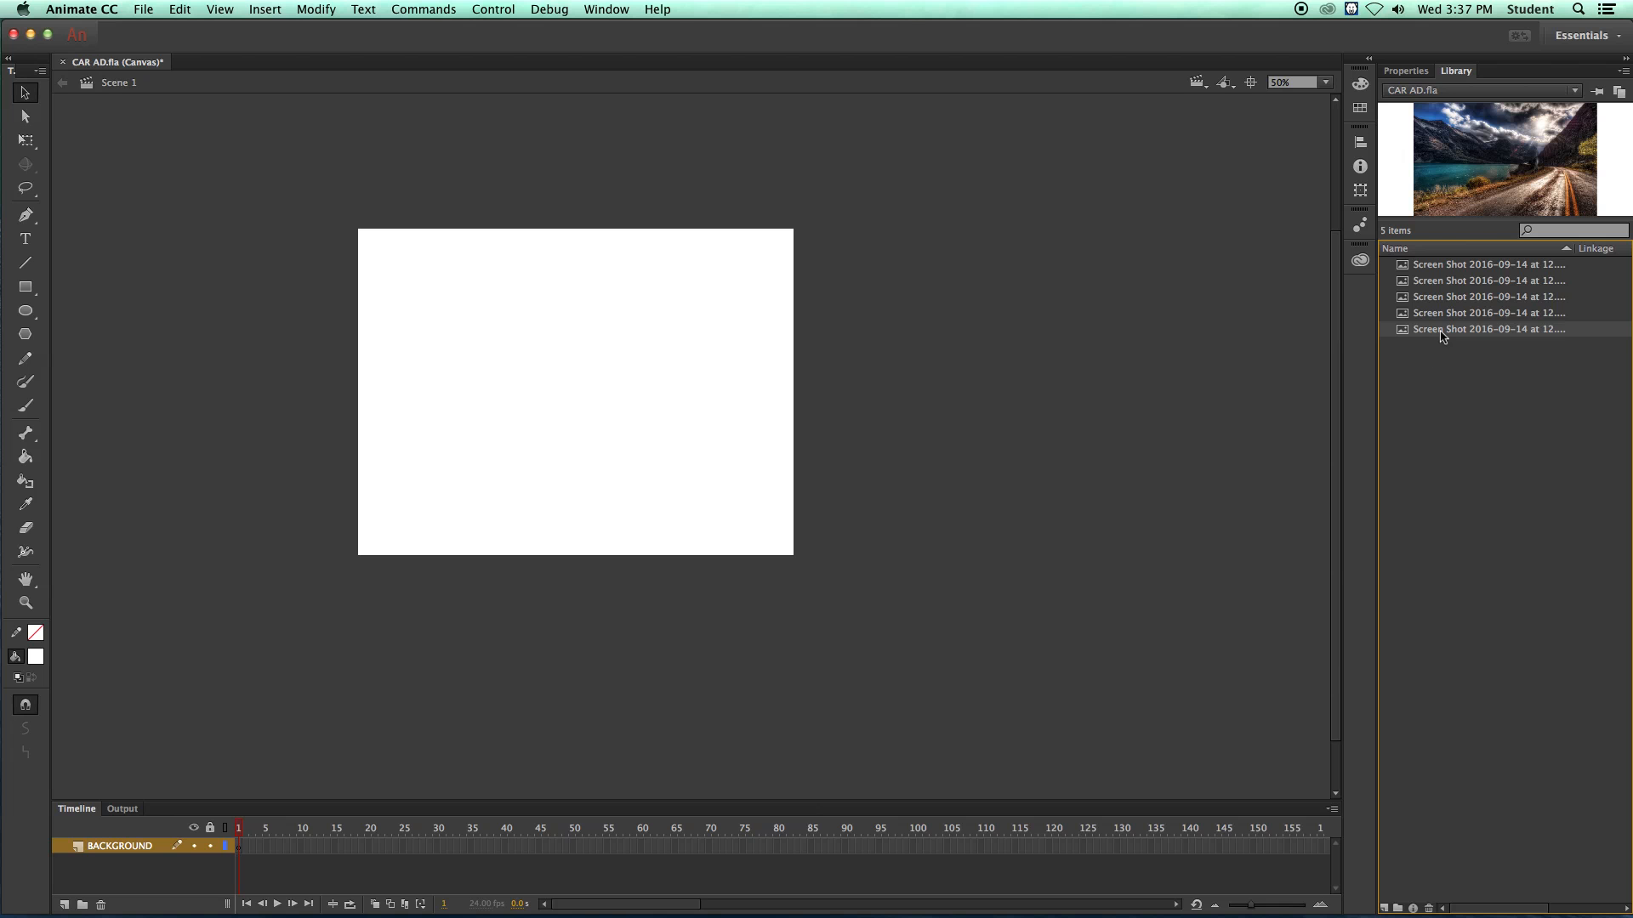
- Place the road landscape image on the BACKGROUND layer and enlarge it with Free Transform to the stage's full width
drag(1430, 334, 527, 368)
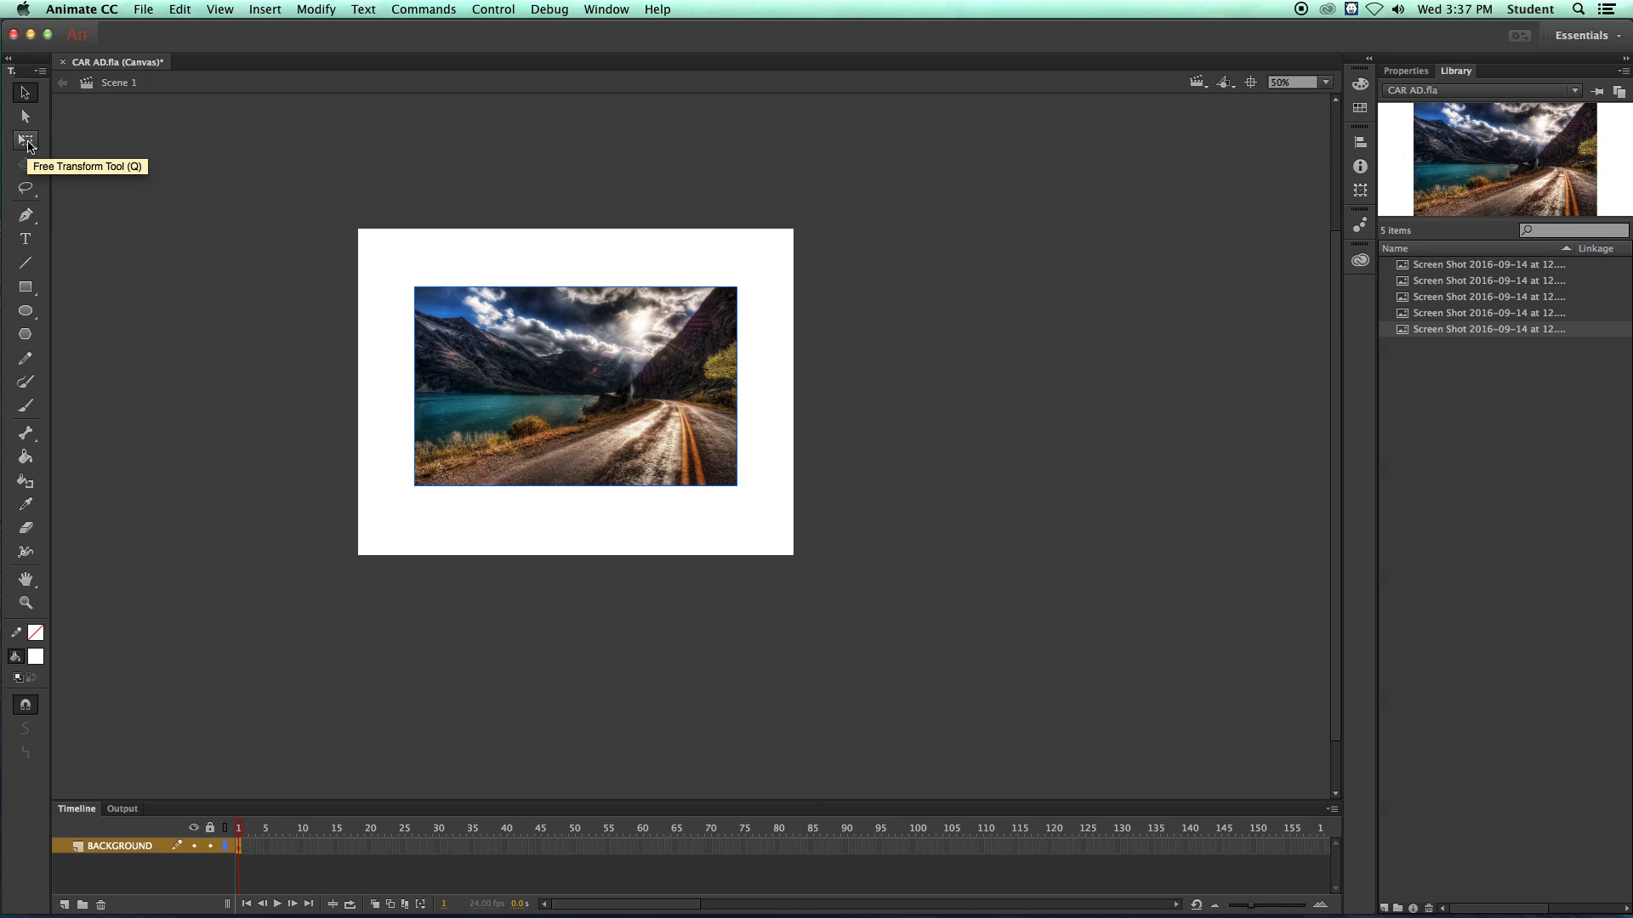
click(26, 141)
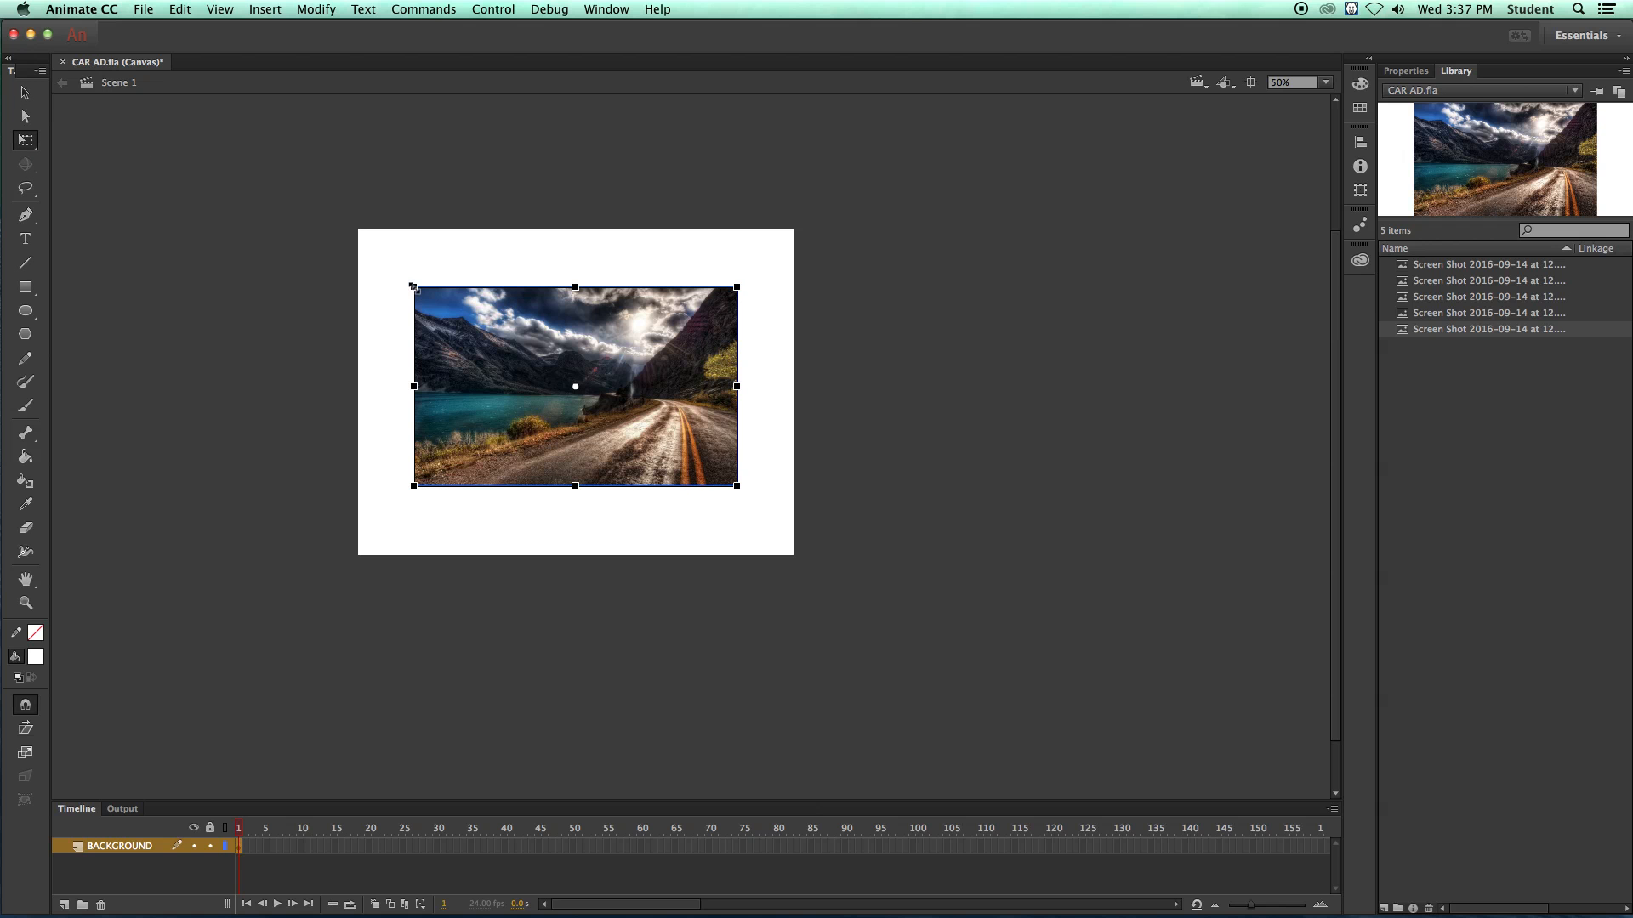
drag(413, 286, 357, 252)
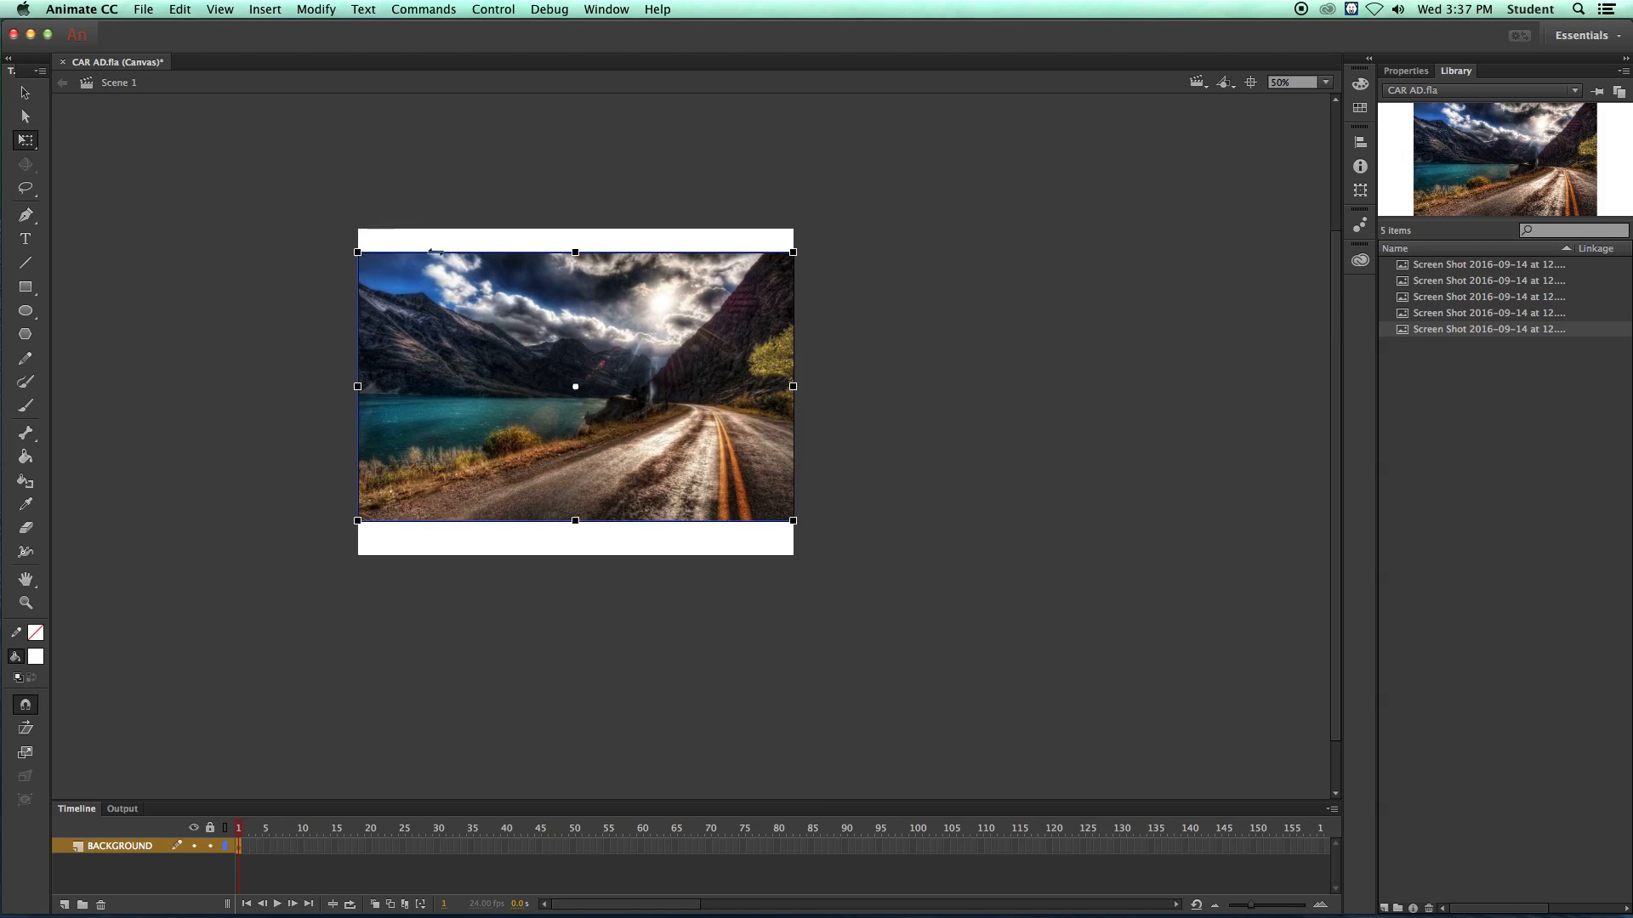
- Stretch the road image vertically and reposition it to cover the whole stage
mouse_move(575, 252)
mouse_down()
mouse_move(572, 217)
mouse_move(574, 293)
mouse_move(574, 273)
mouse_up()
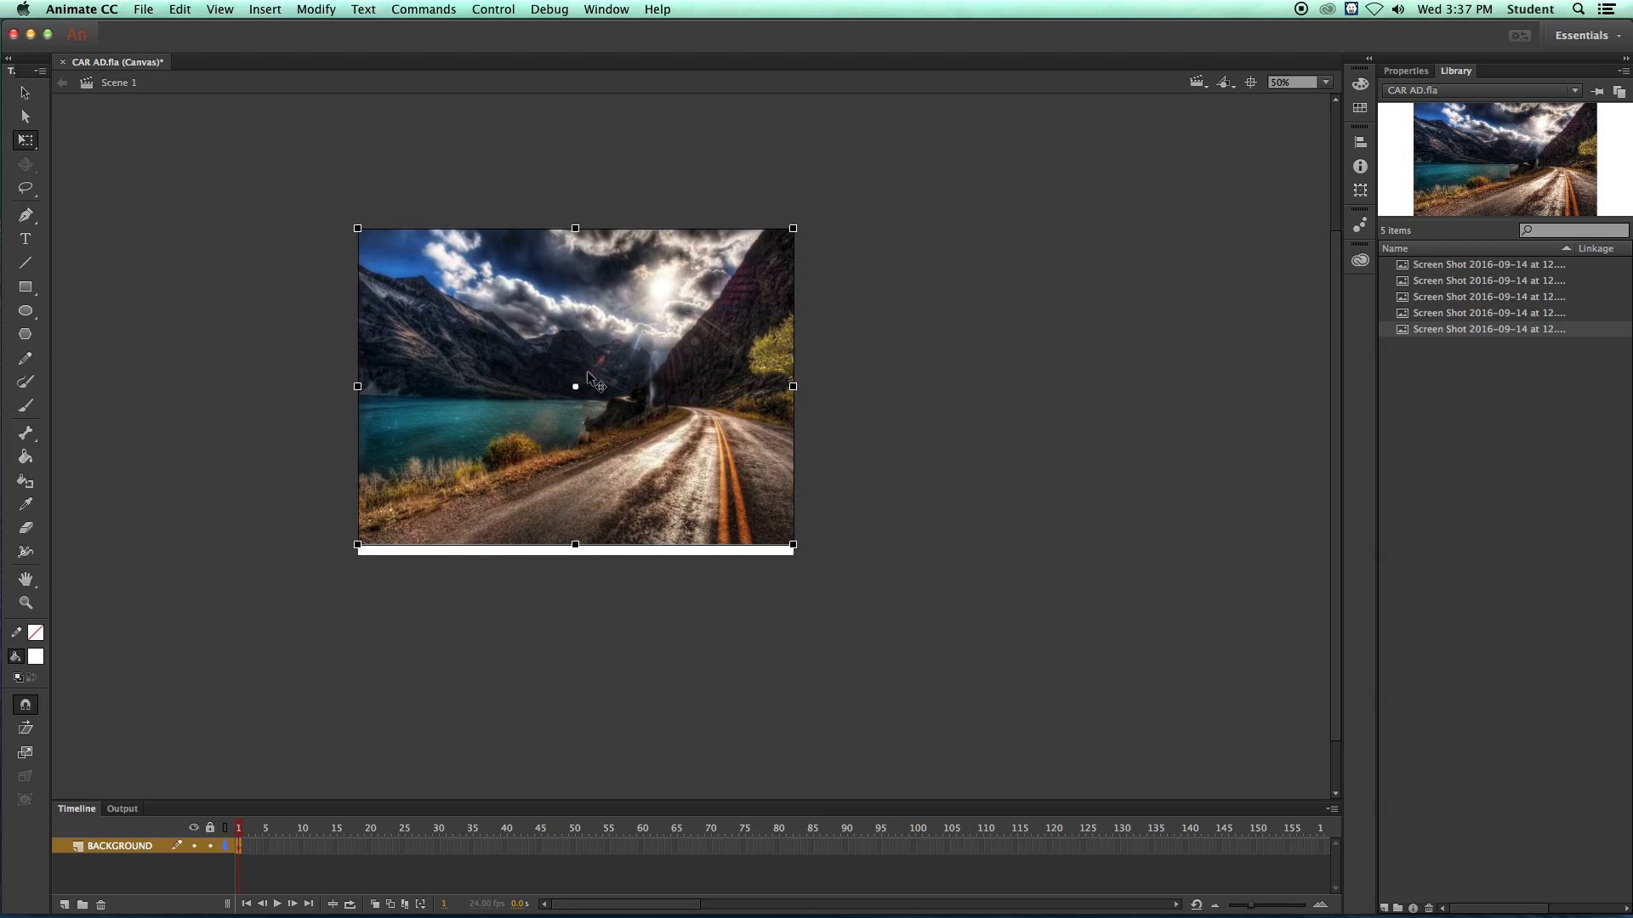
drag(575, 545, 561, 525)
click(854, 492)
drag(641, 384, 618, 502)
drag(533, 435, 553, 332)
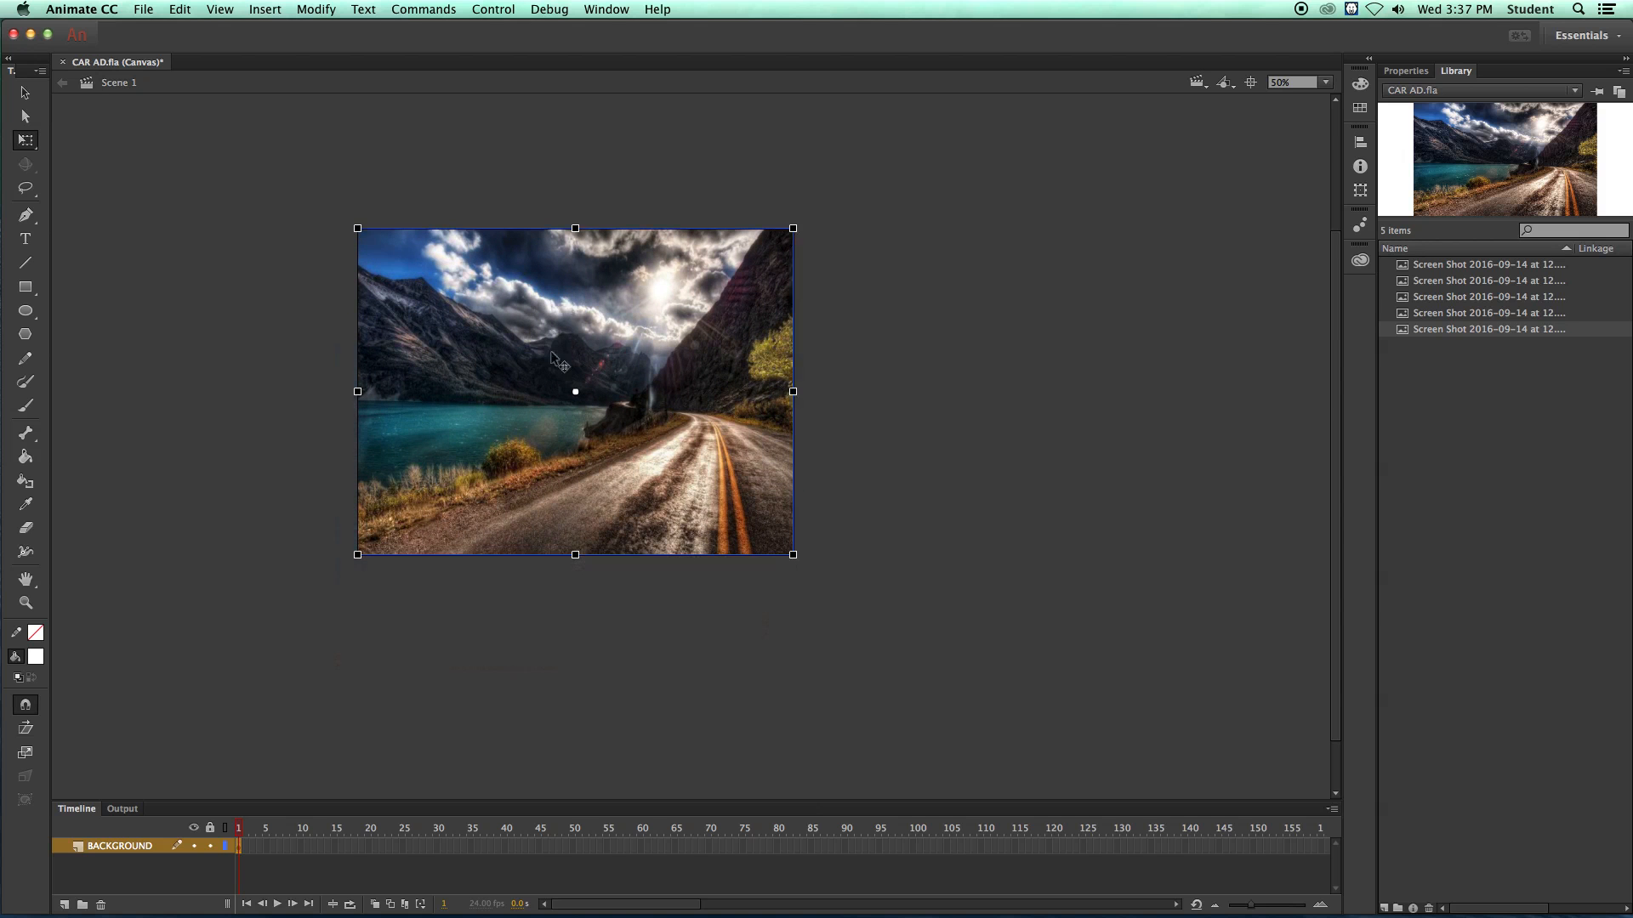
drag(576, 553, 572, 555)
click(583, 583)
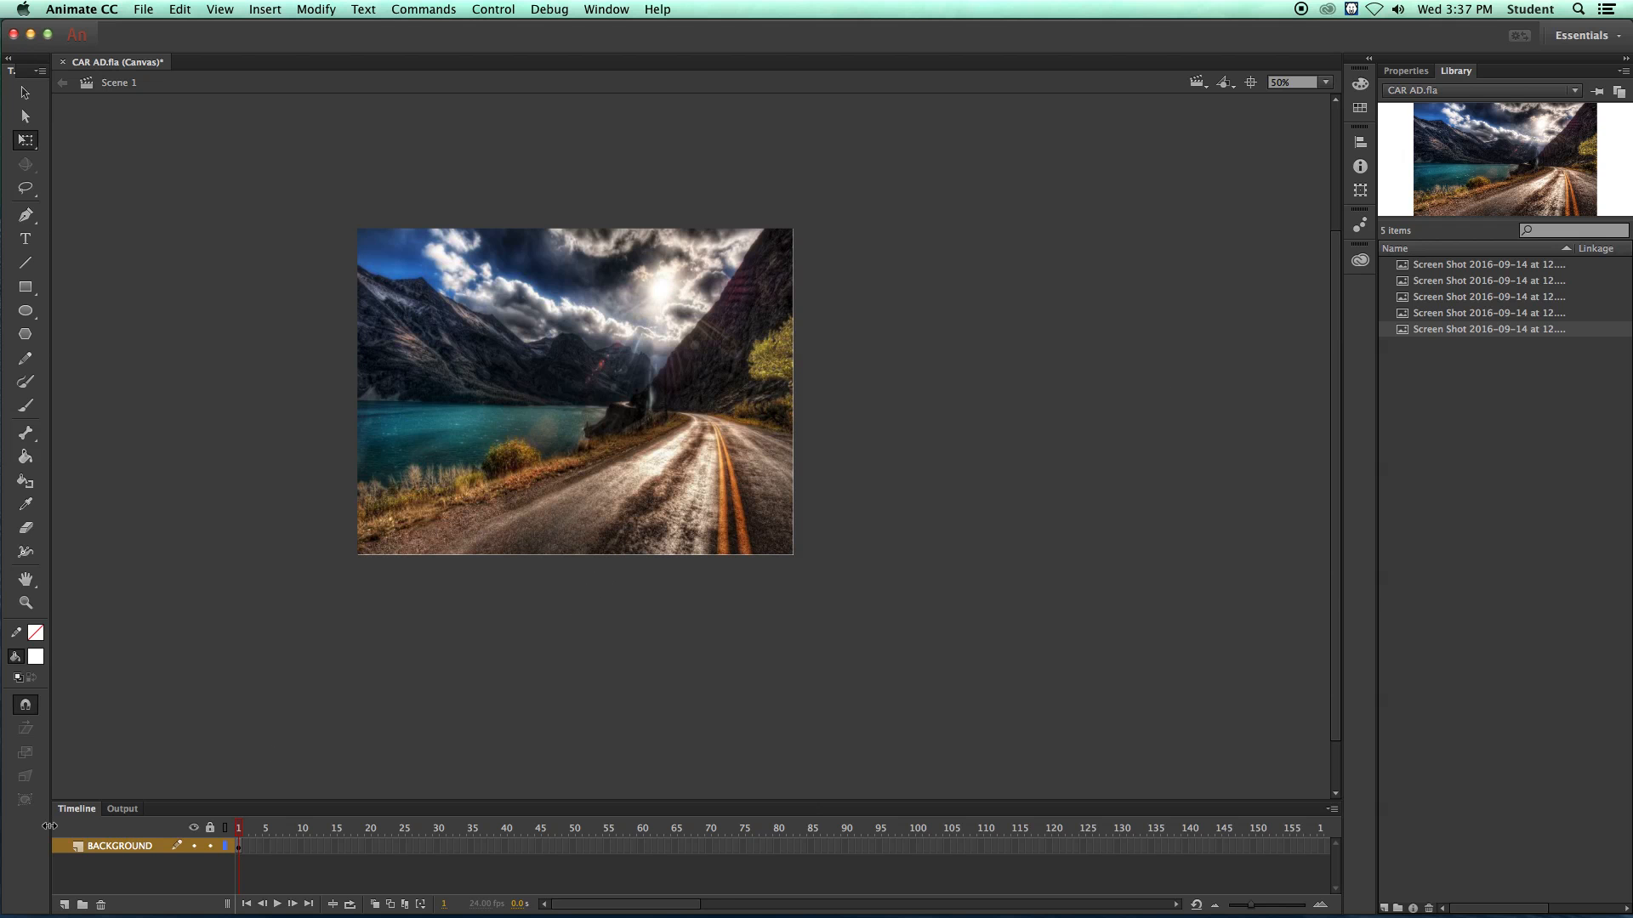
- Add a new layer above BACKGROUND and name it YELLOW CAR
click(111, 853)
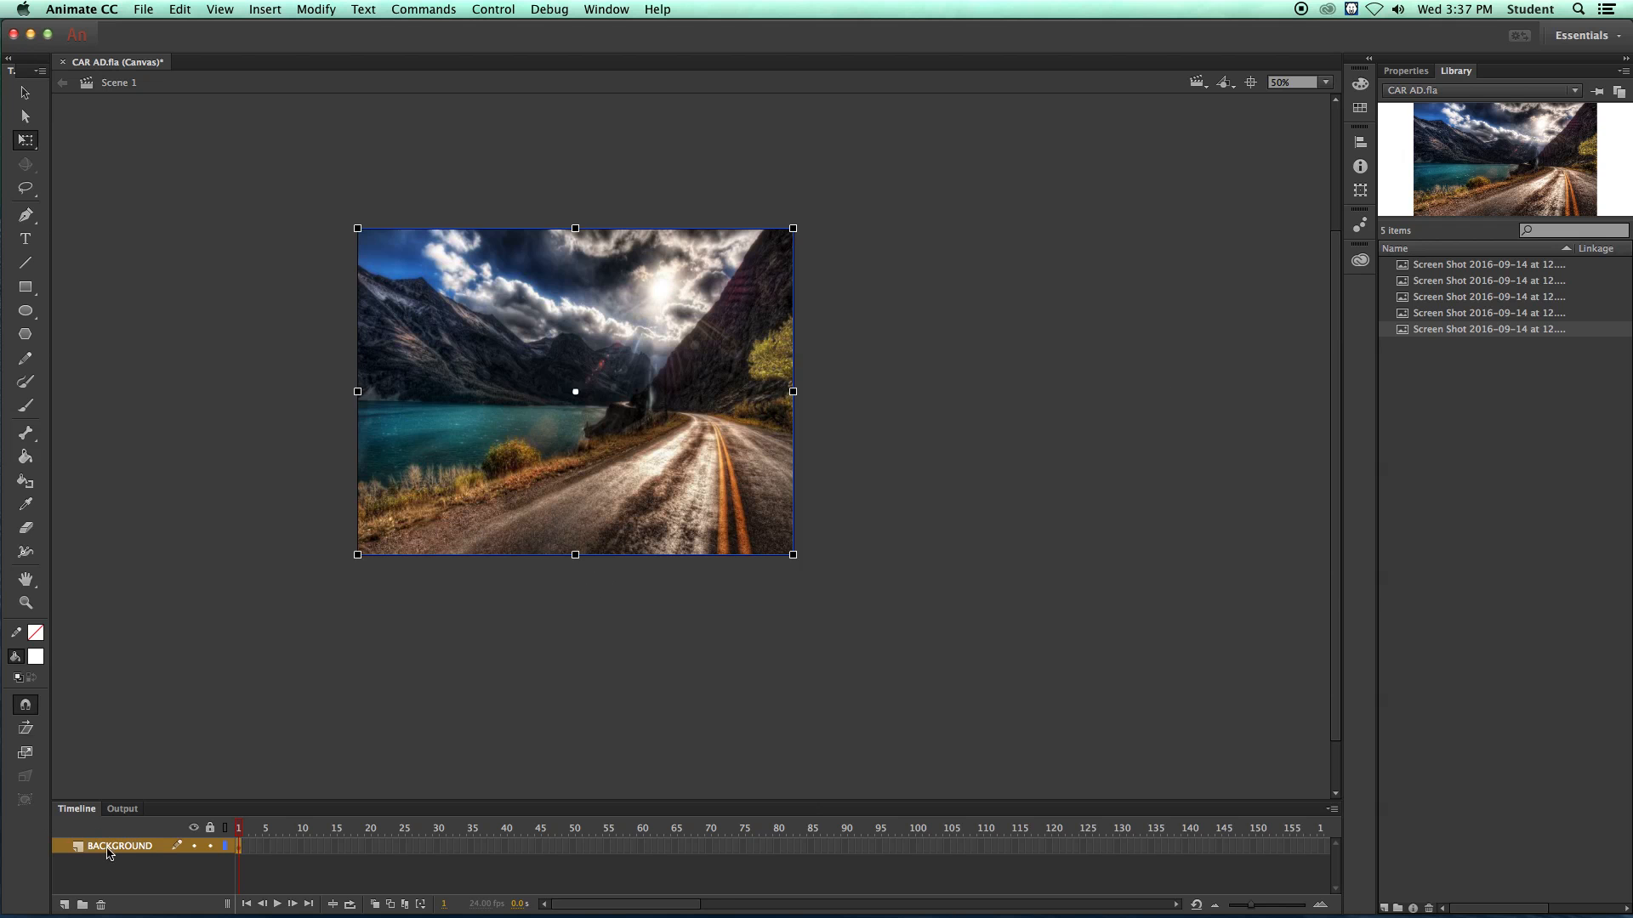
click(64, 906)
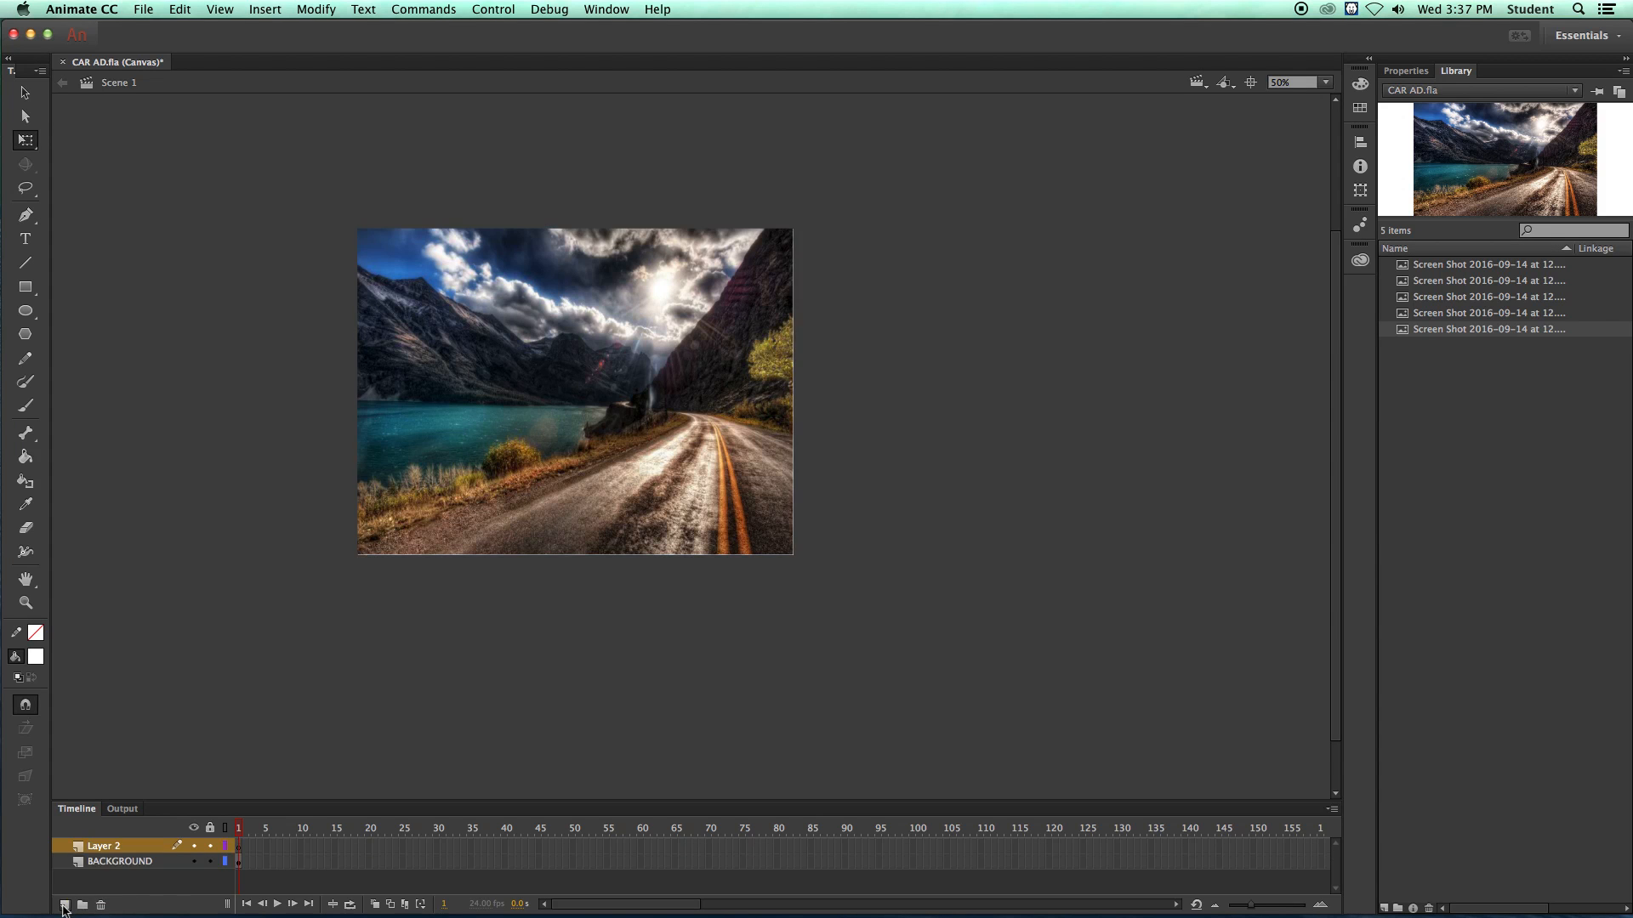
double_click(105, 848)
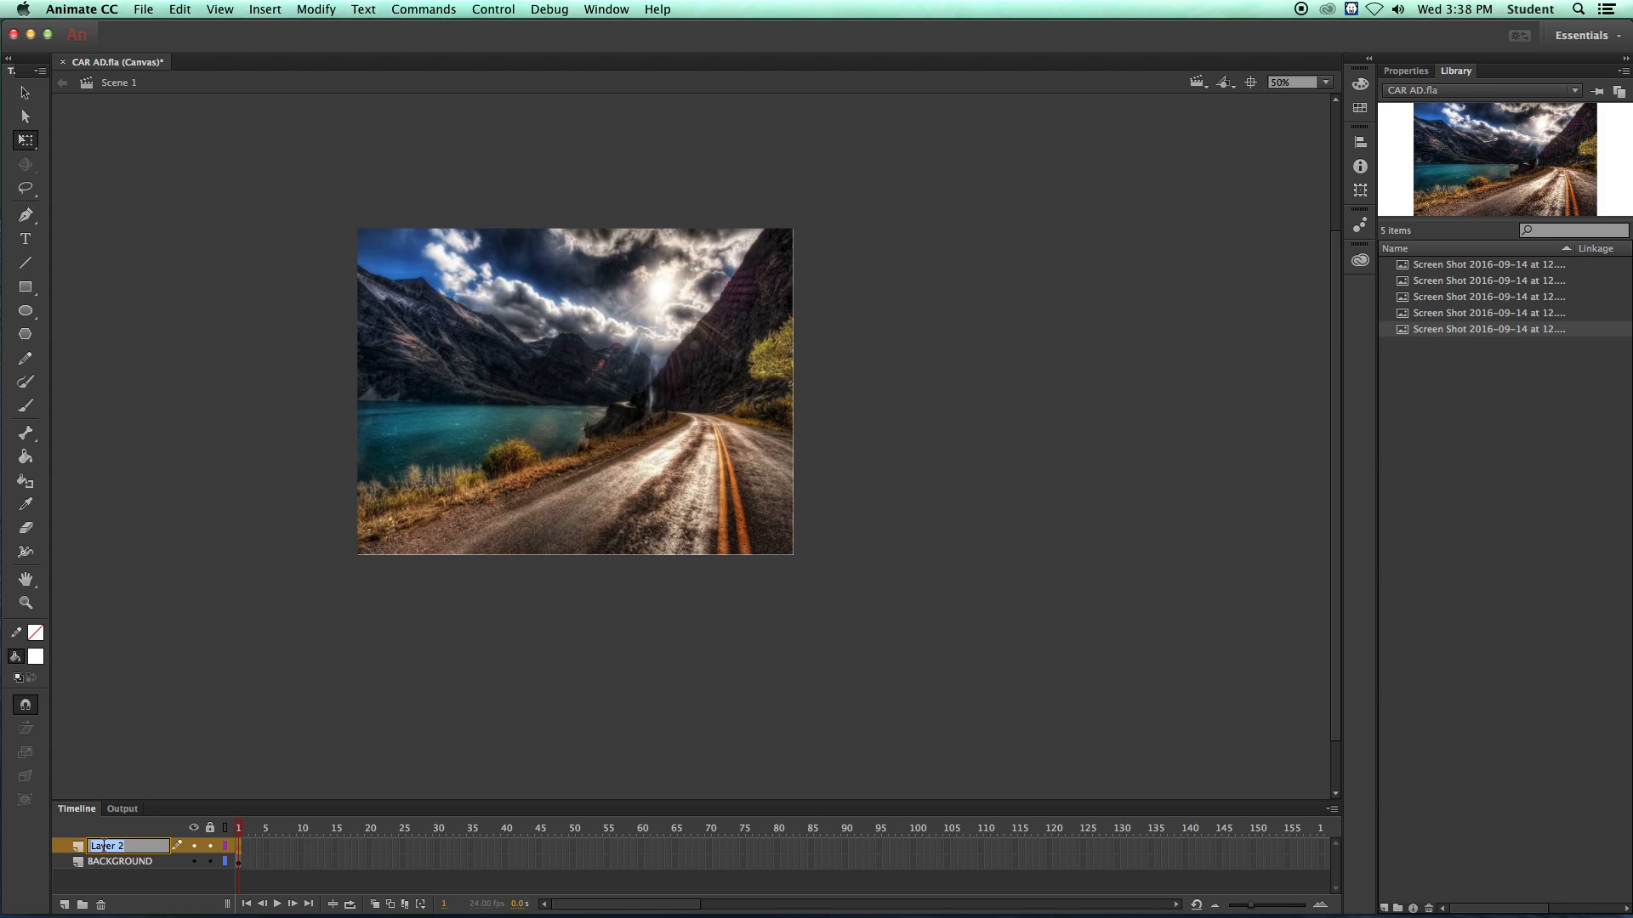
text(YELLOW CAR)
key(Return)
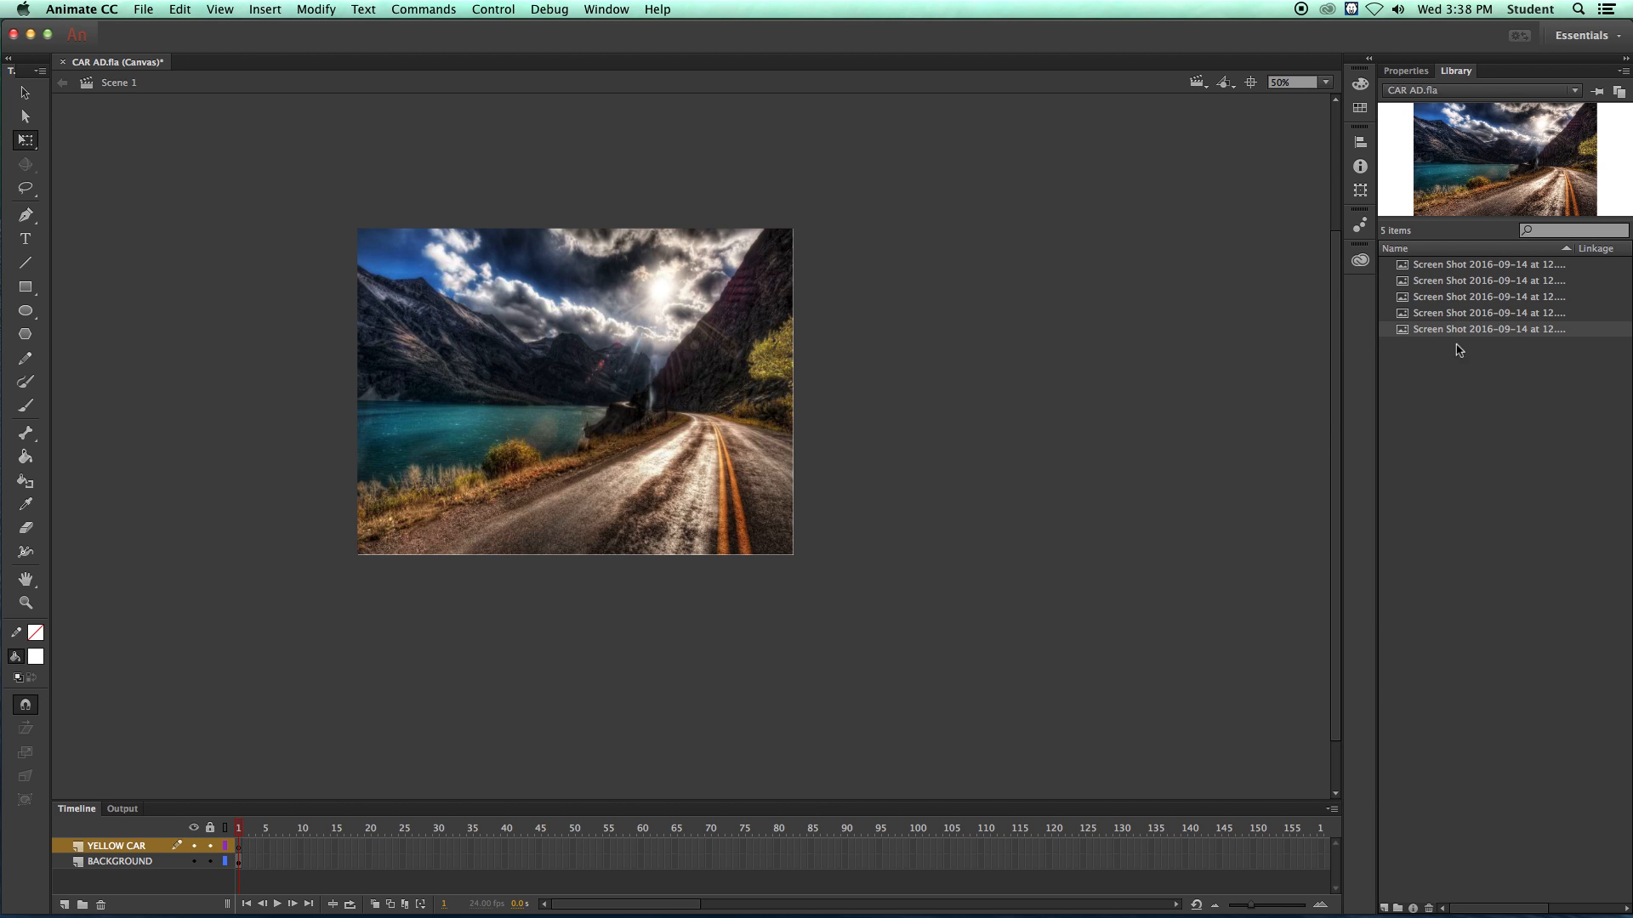
- Place the yellow car image on the YELLOW CAR layer, then enlarge it with Free Transform and centre it over the road
drag(1457, 318, 460, 357)
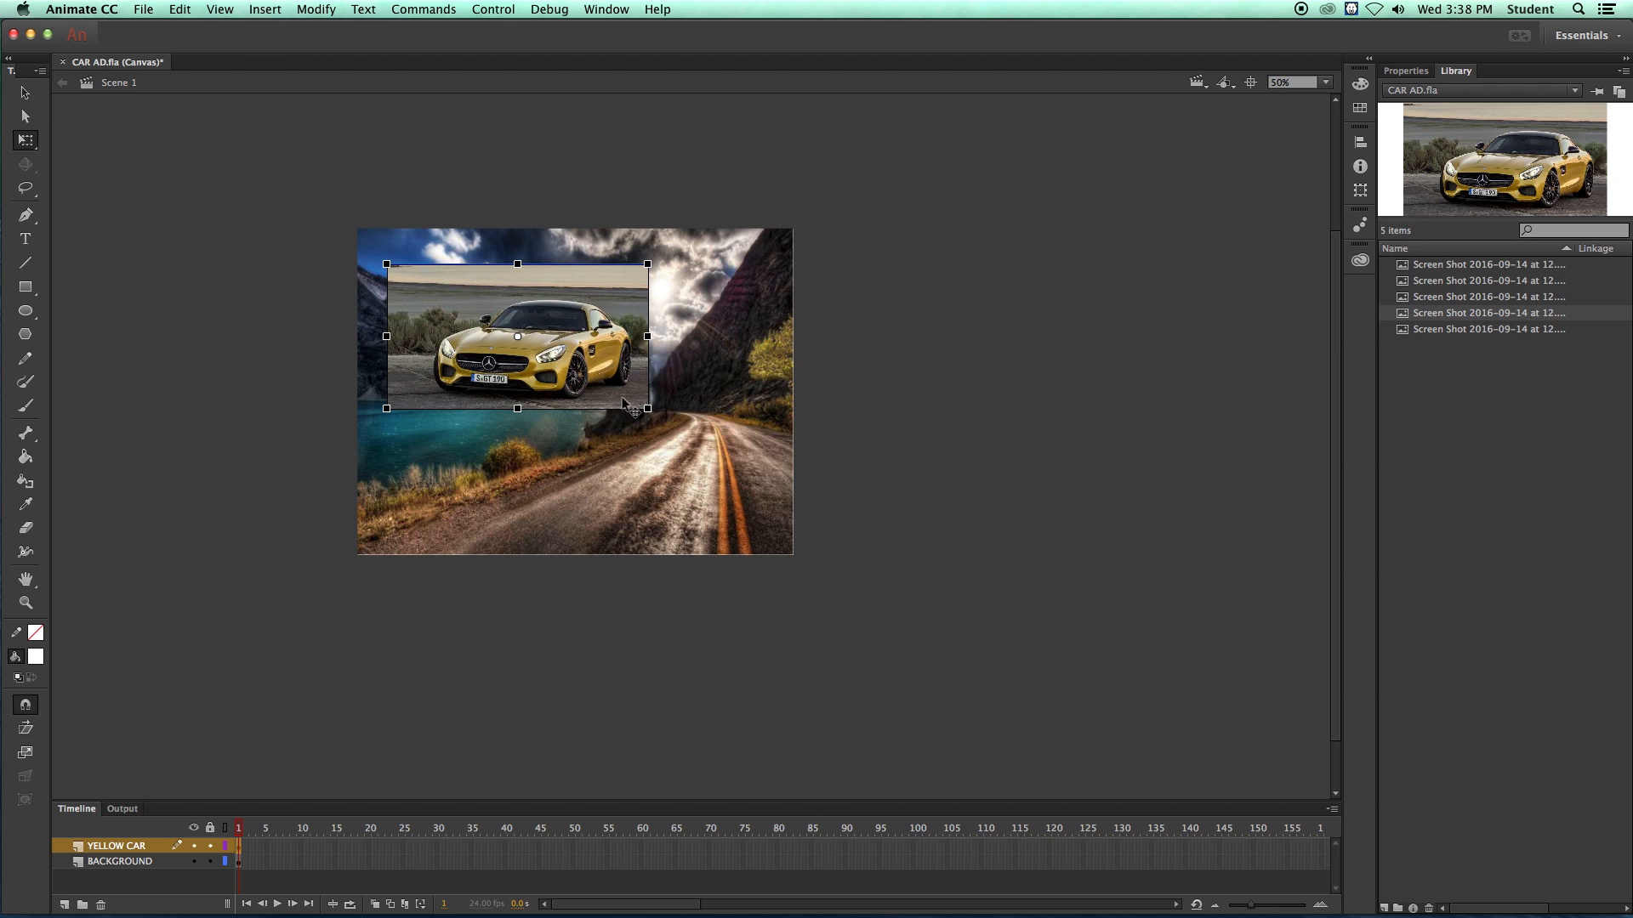
click(25, 92)
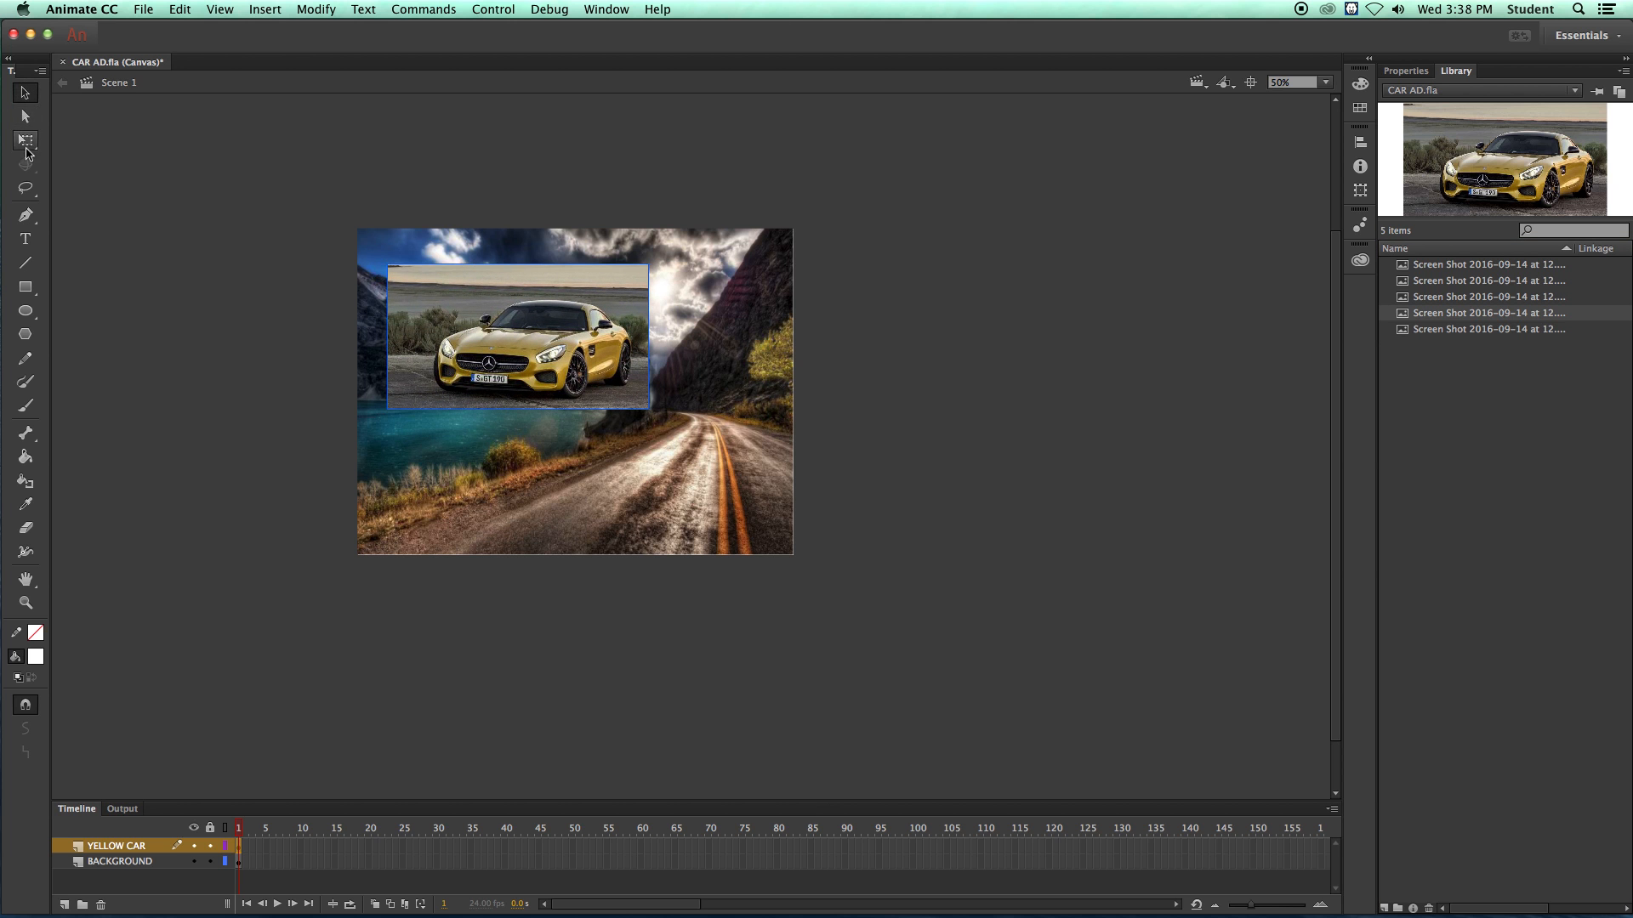
click(24, 116)
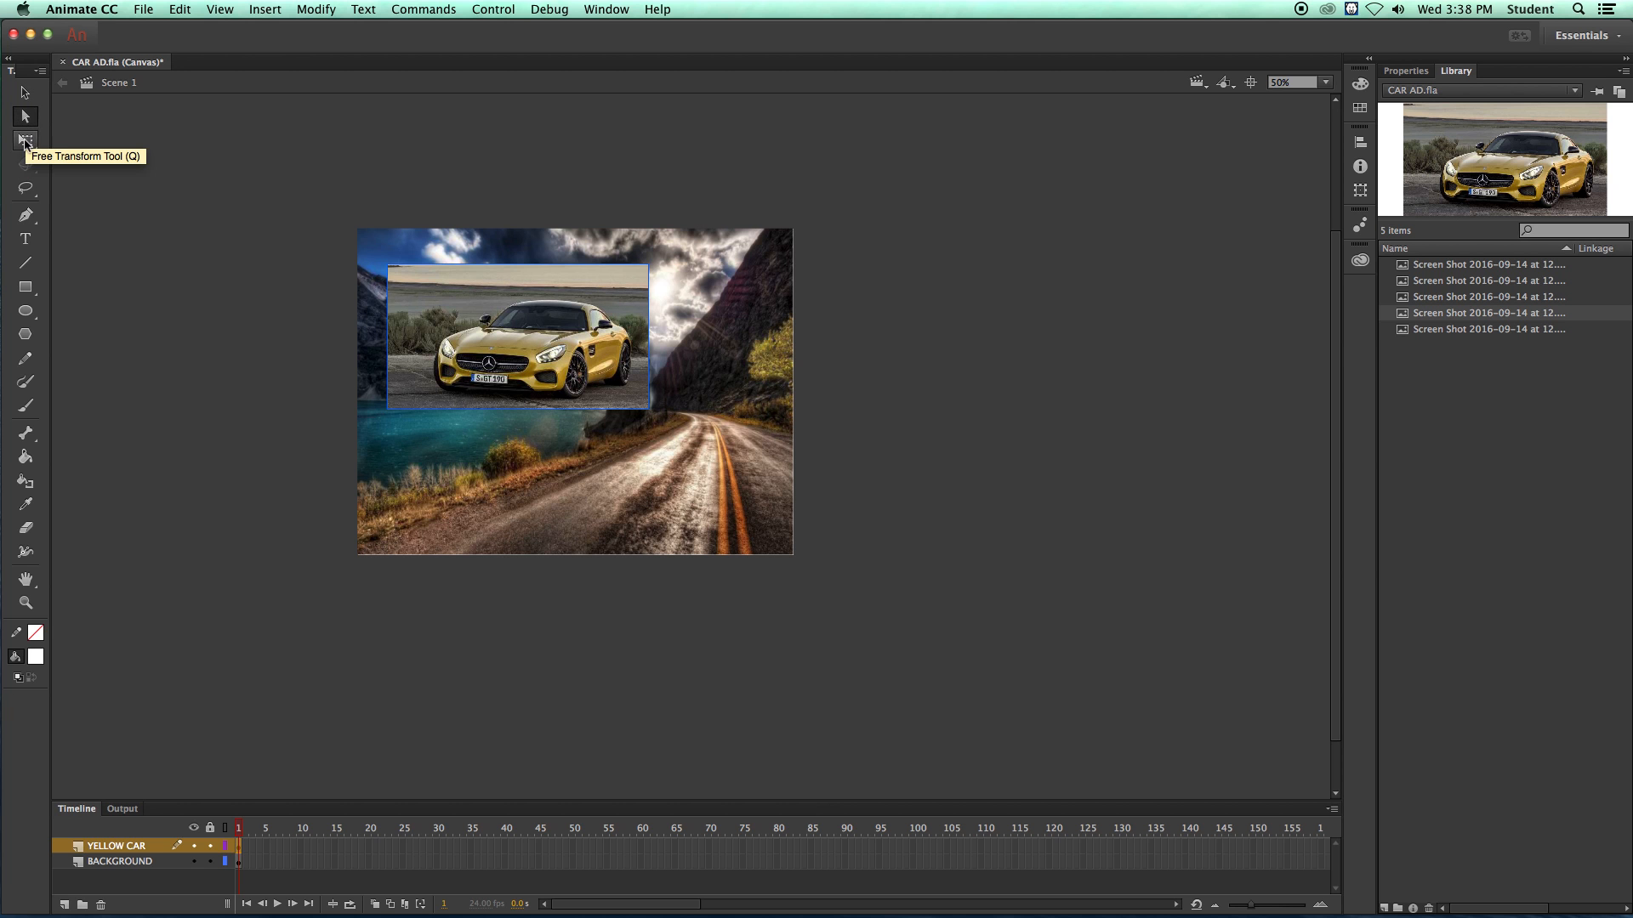
click(24, 141)
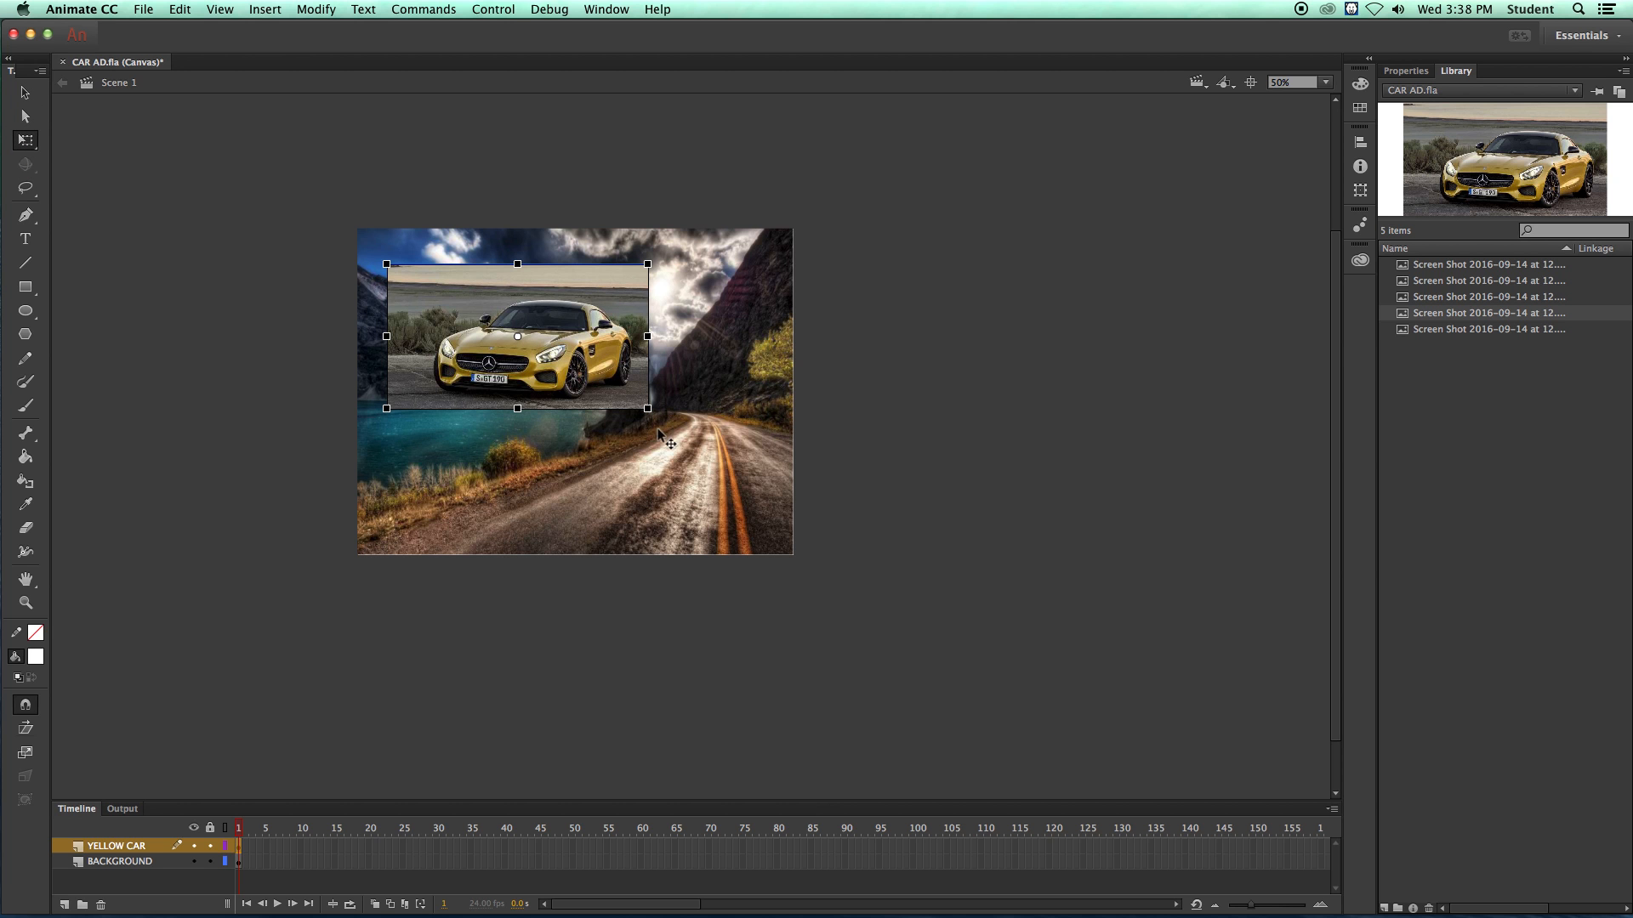
drag(649, 410, 686, 420)
click(918, 412)
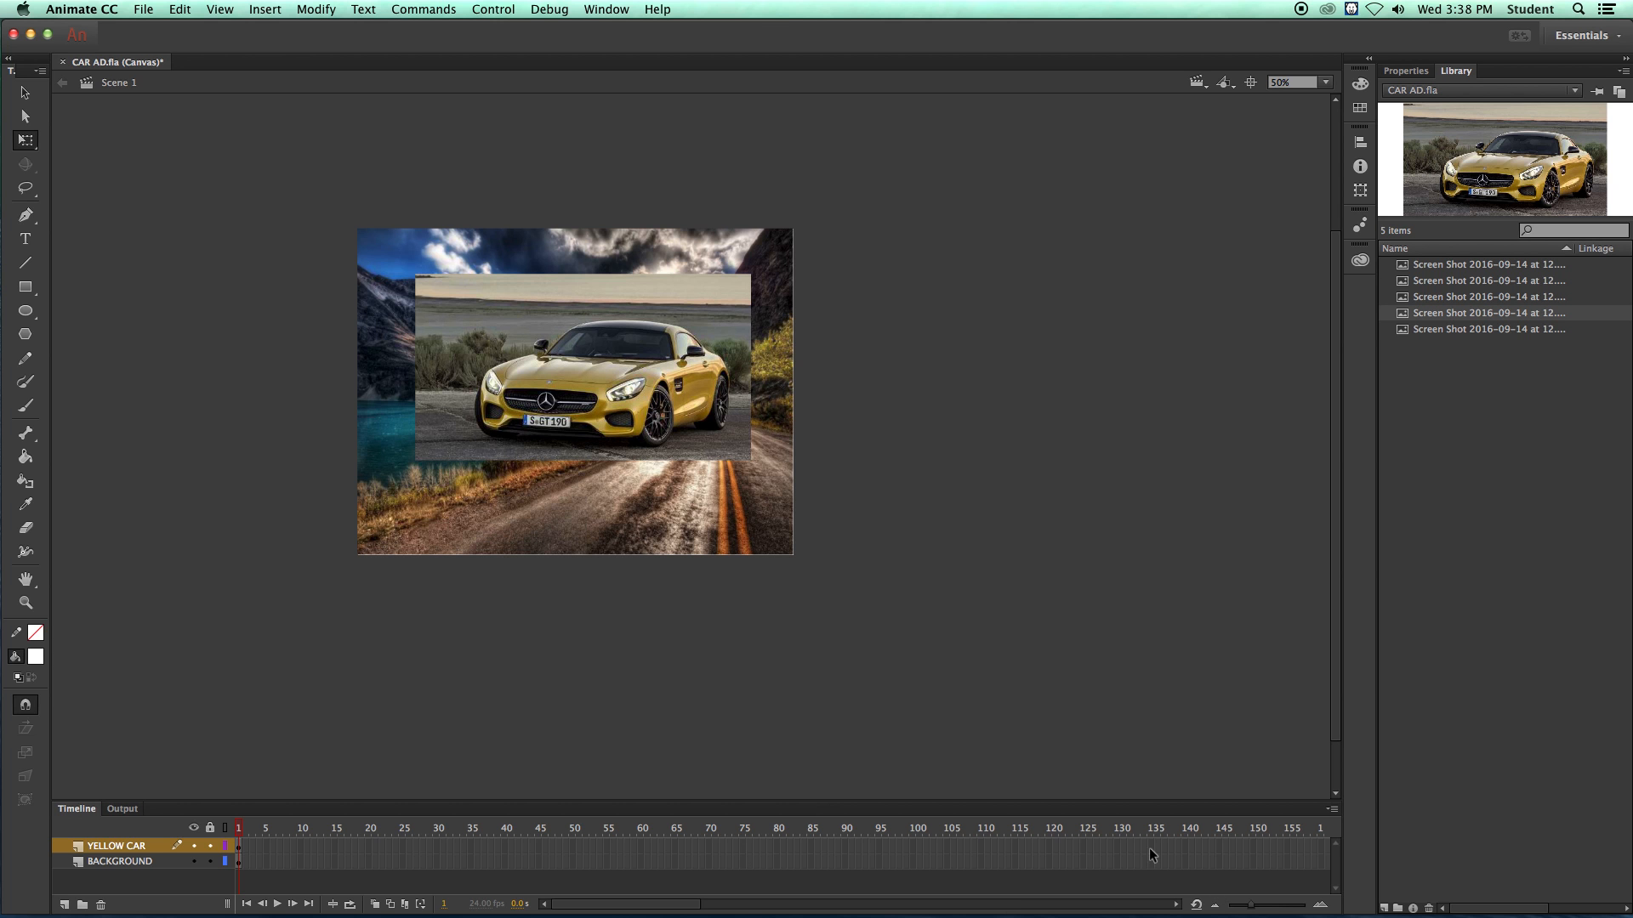
- Extend the BACKGROUND layer by inserting a frame at frame 240
drag(642, 903, 564, 900)
mouse_move(1252, 909)
mouse_down()
mouse_move(1284, 909)
mouse_move(1235, 908)
mouse_up()
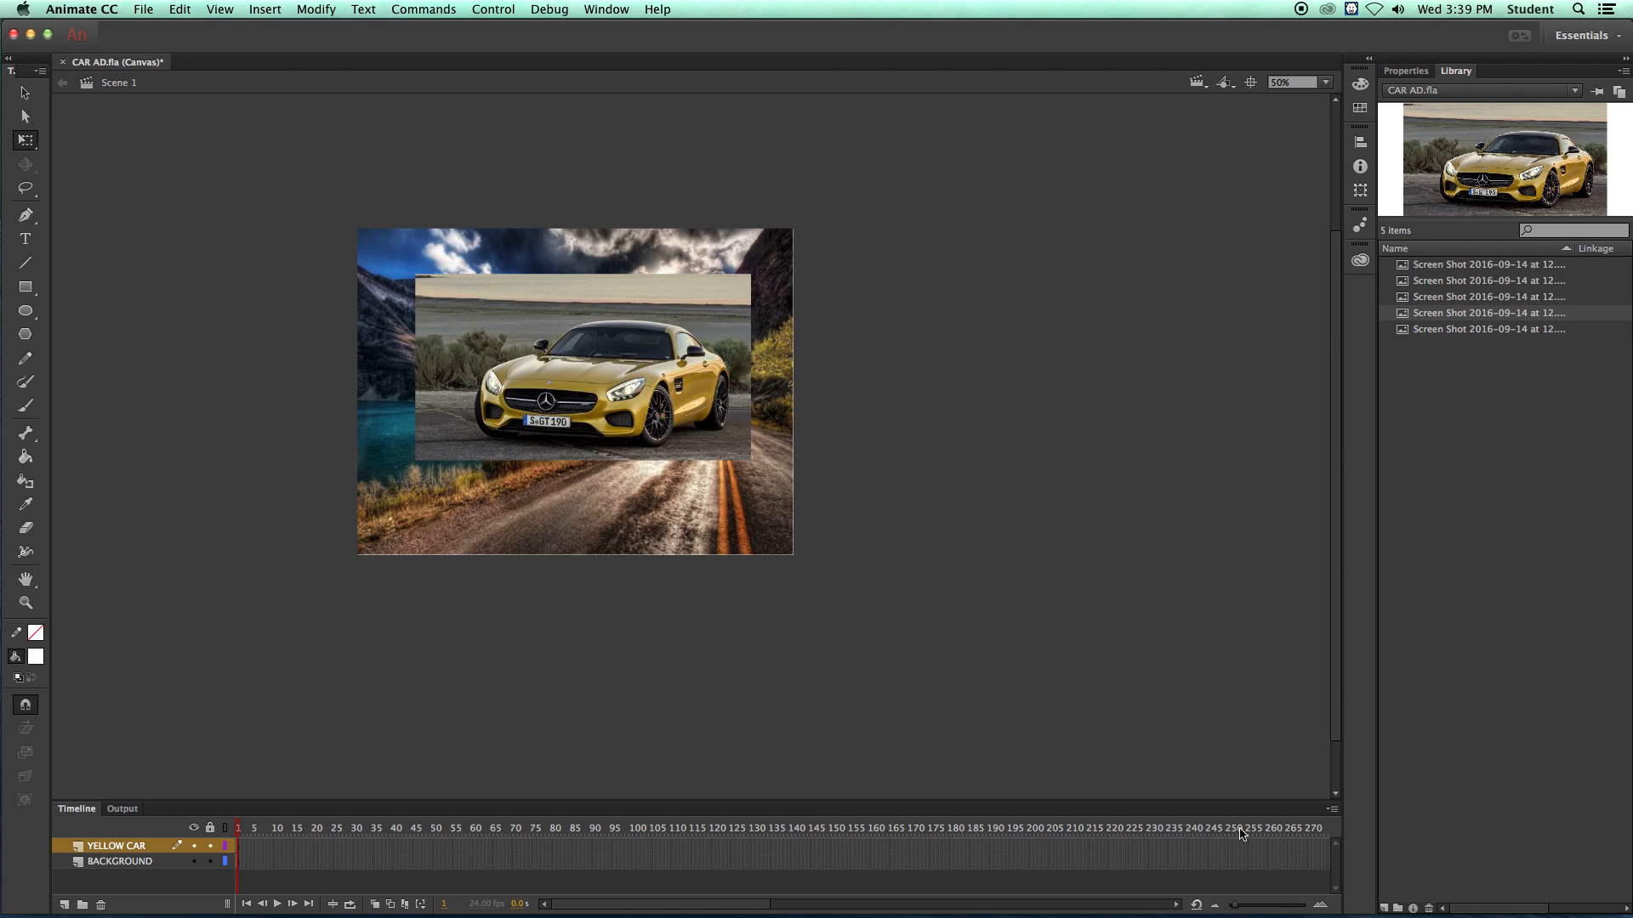
click(1197, 864)
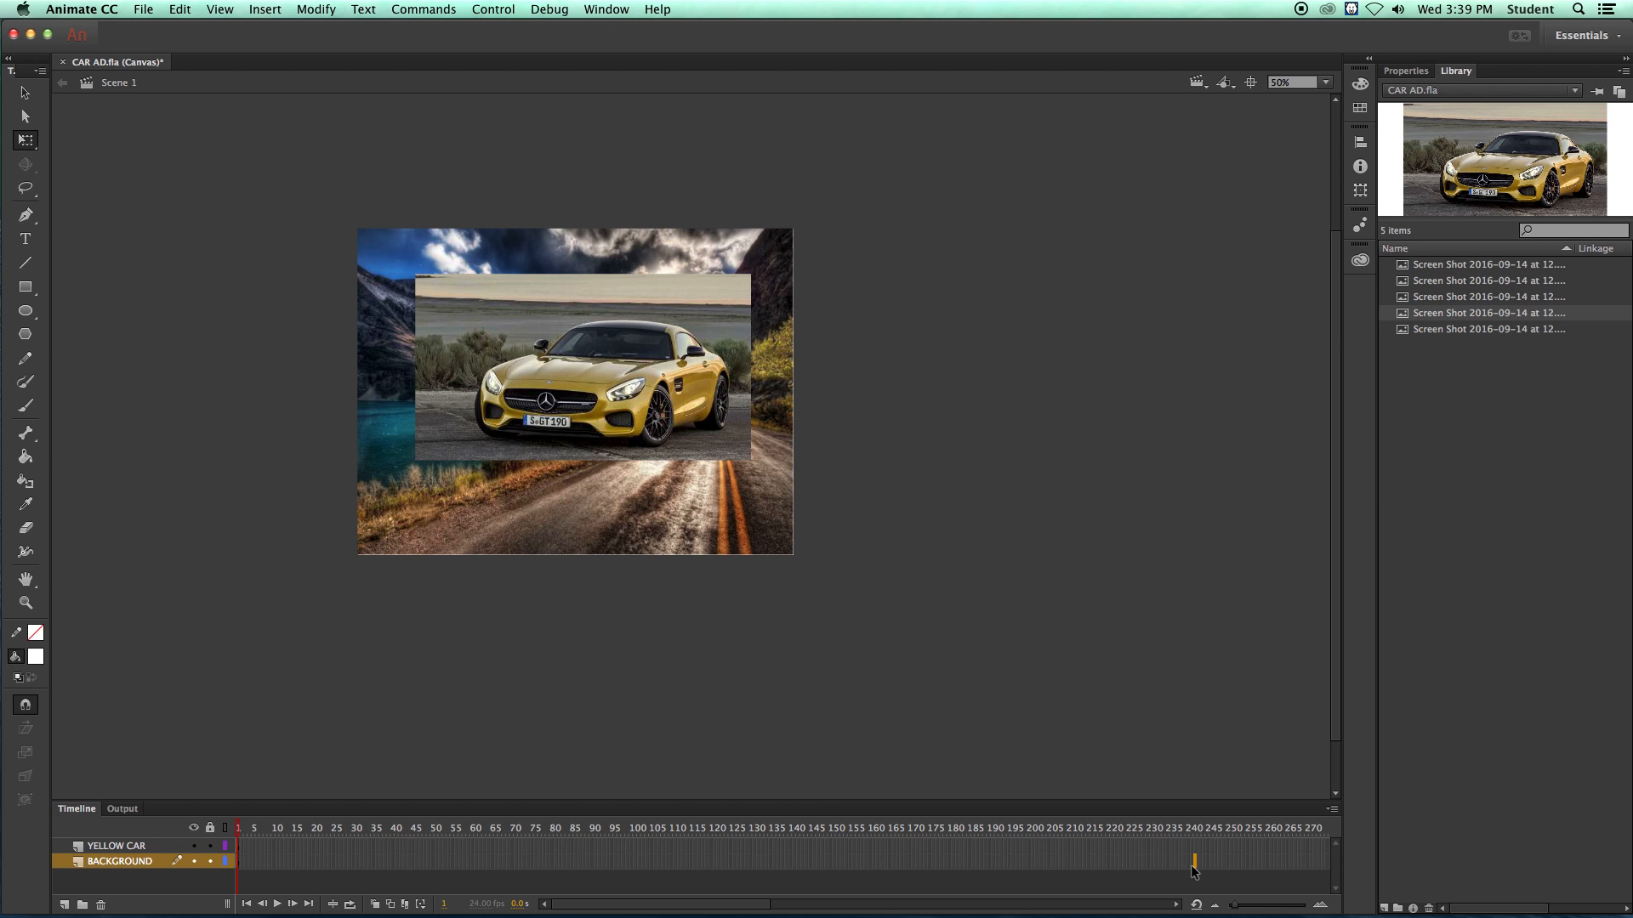
click(1188, 864)
right_click(1187, 862)
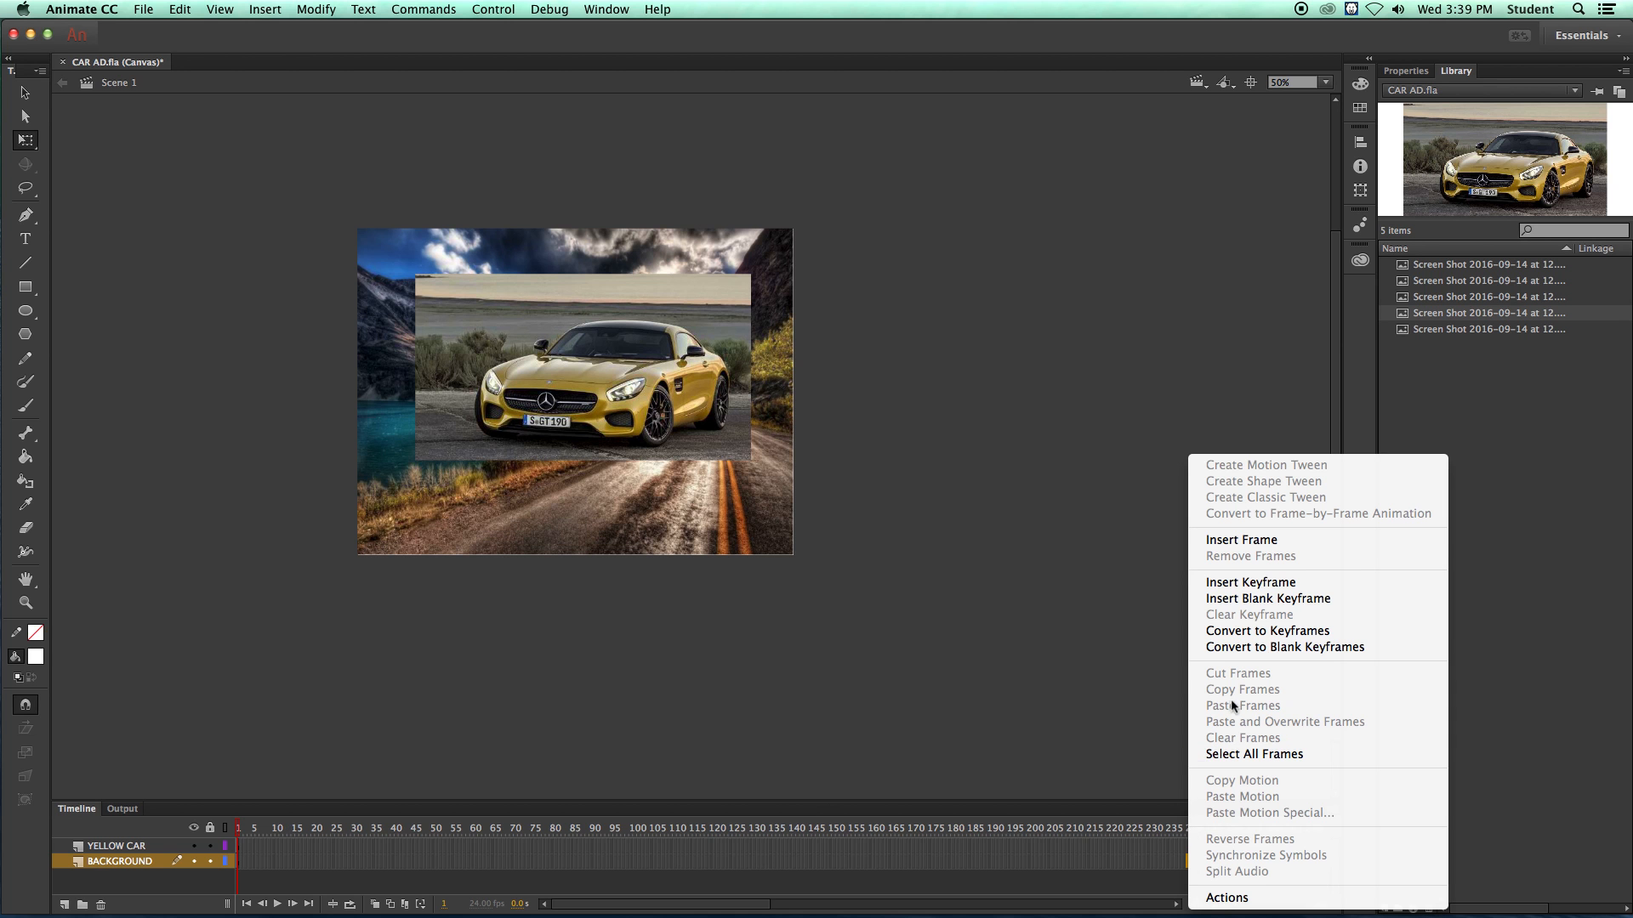
click(1230, 541)
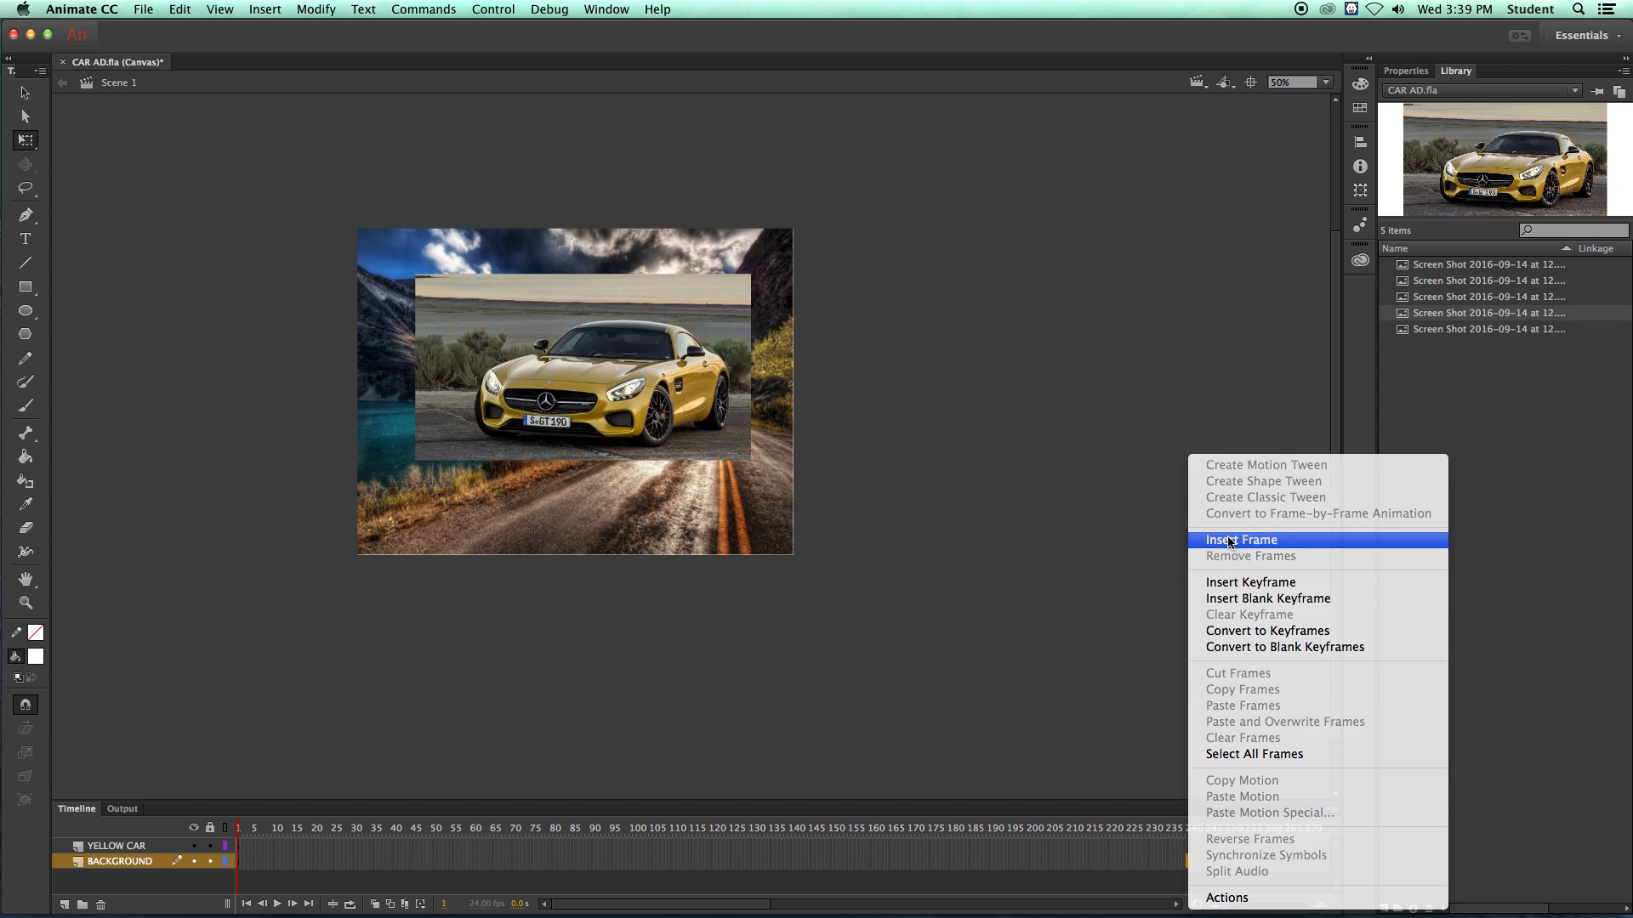
- Extend the YELLOW CAR layer with a frame at frame 240 and move the yellow car image slightly lower over the road
drag(1016, 827, 1186, 851)
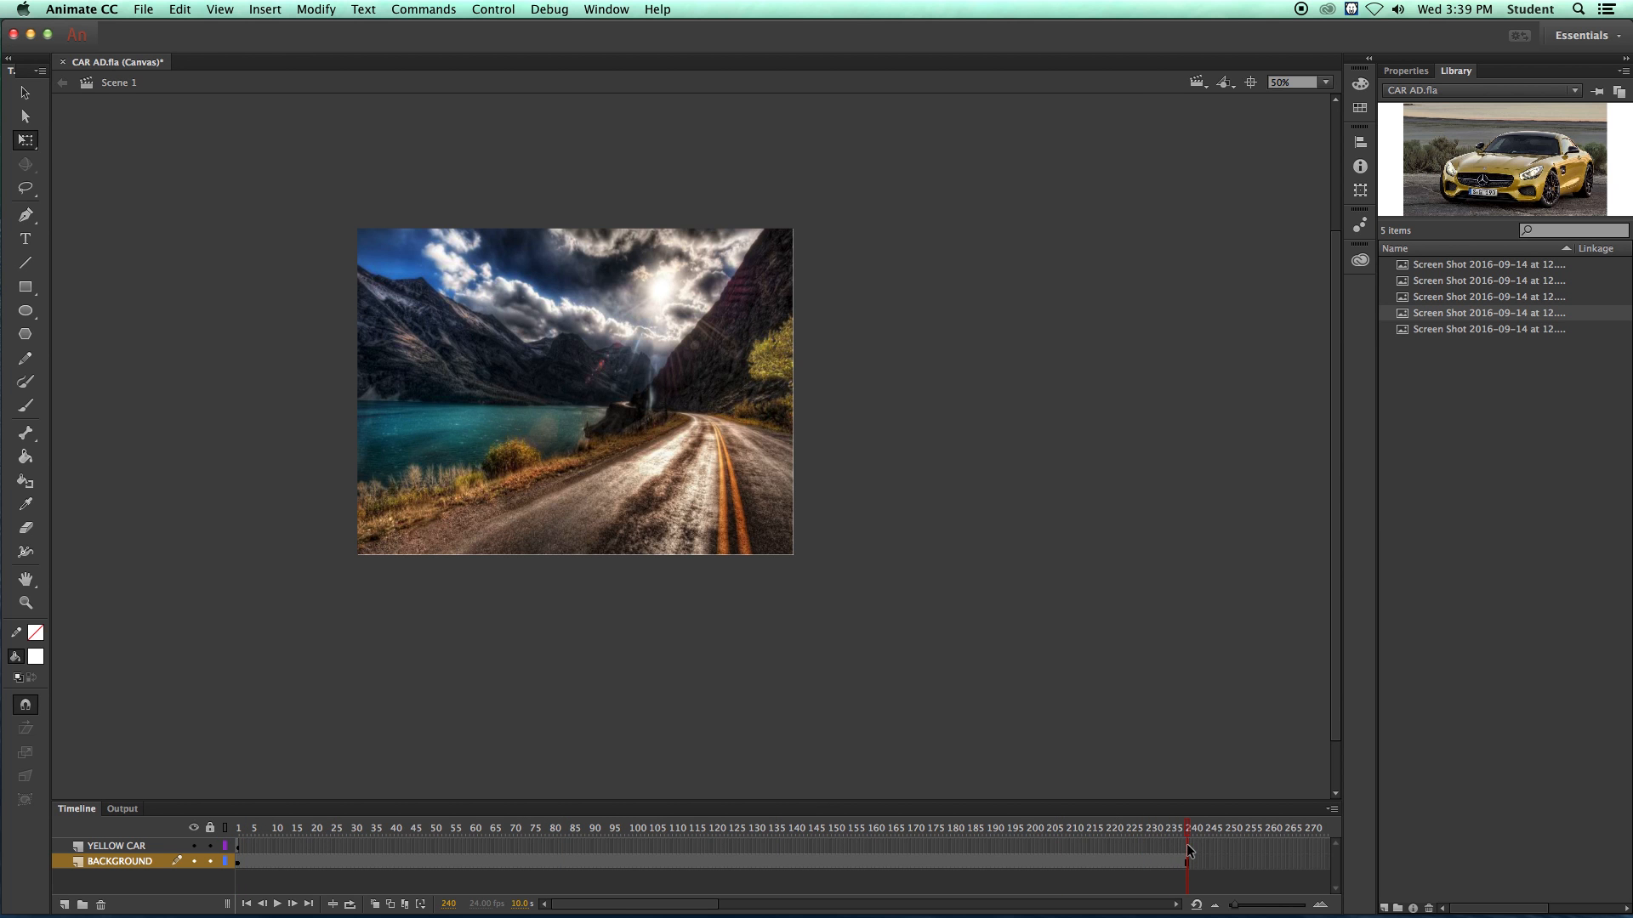
click(1187, 846)
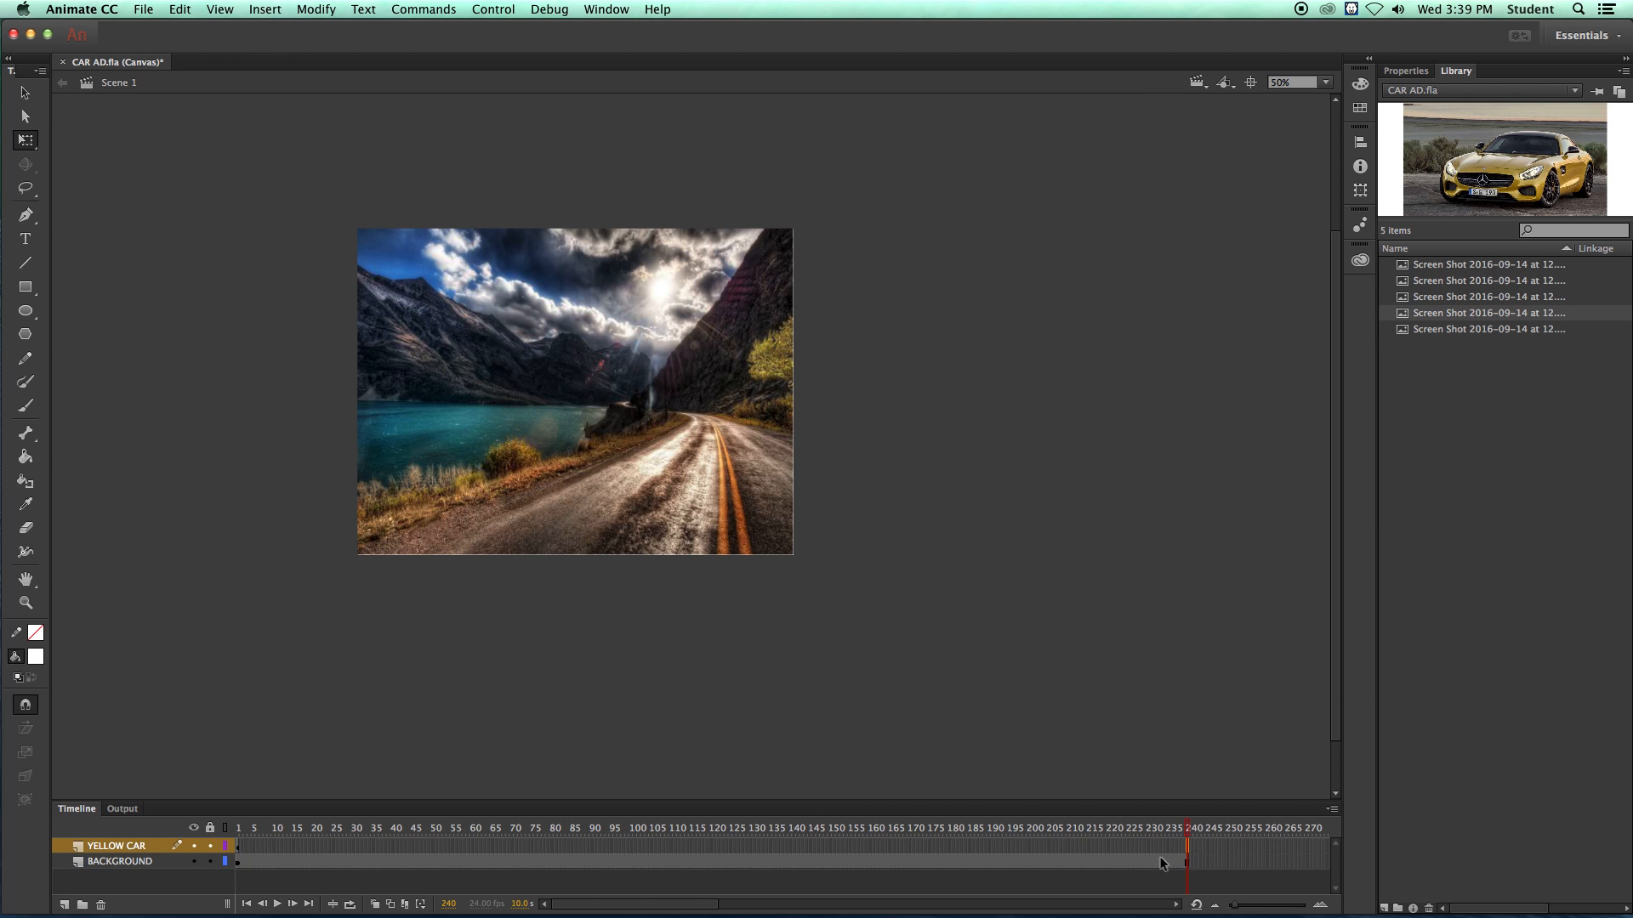
right_click(1186, 847)
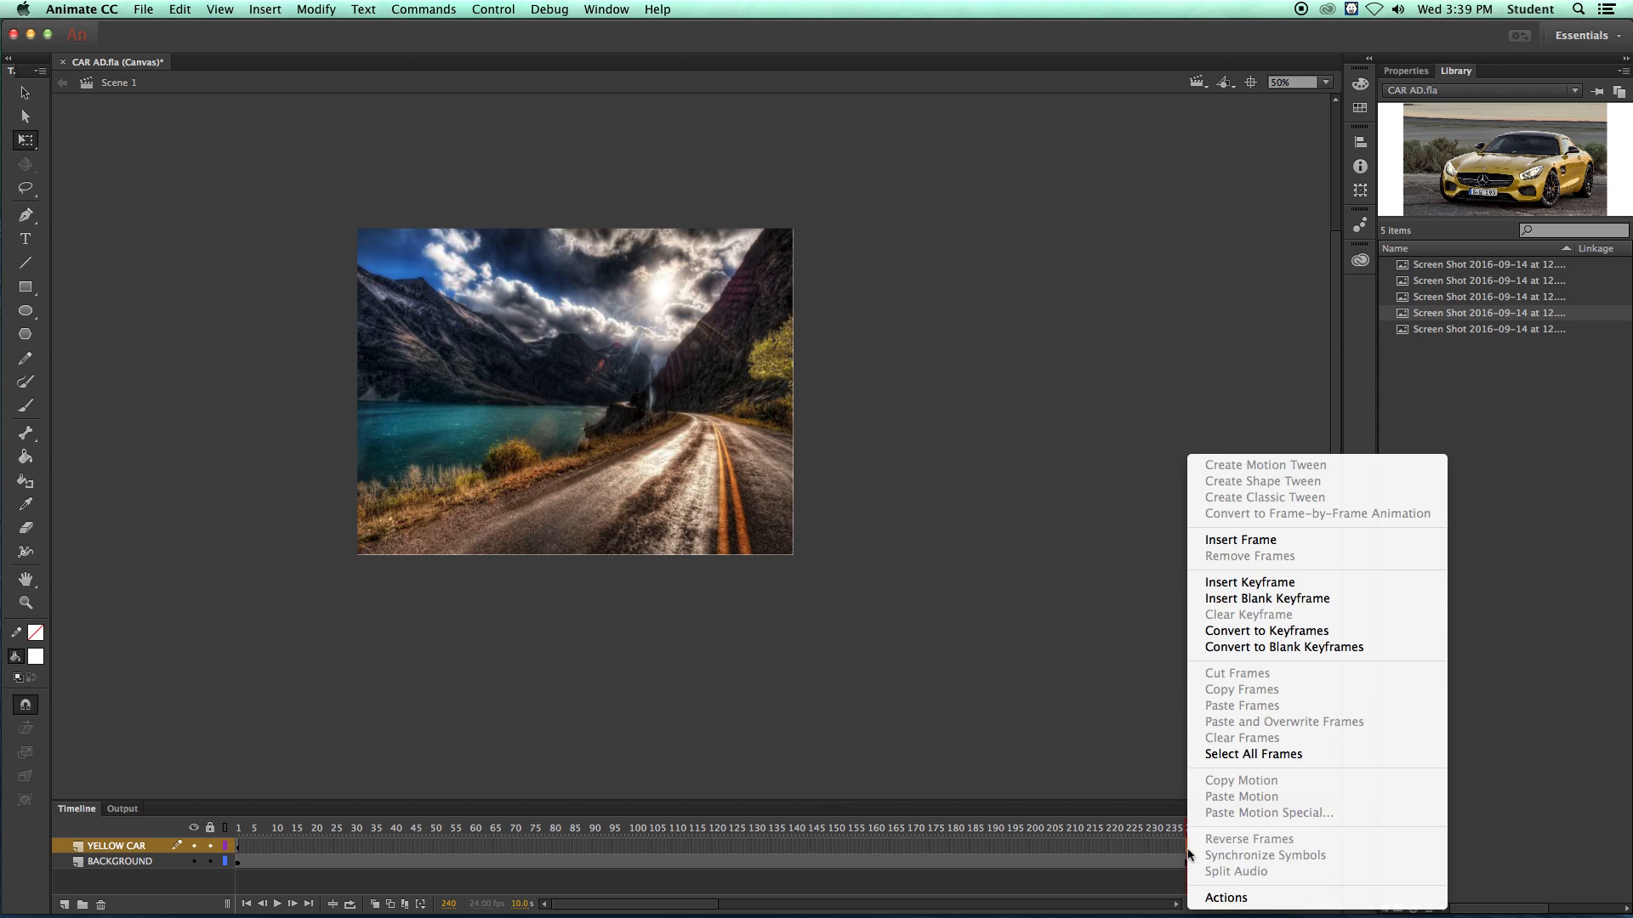
click(1223, 541)
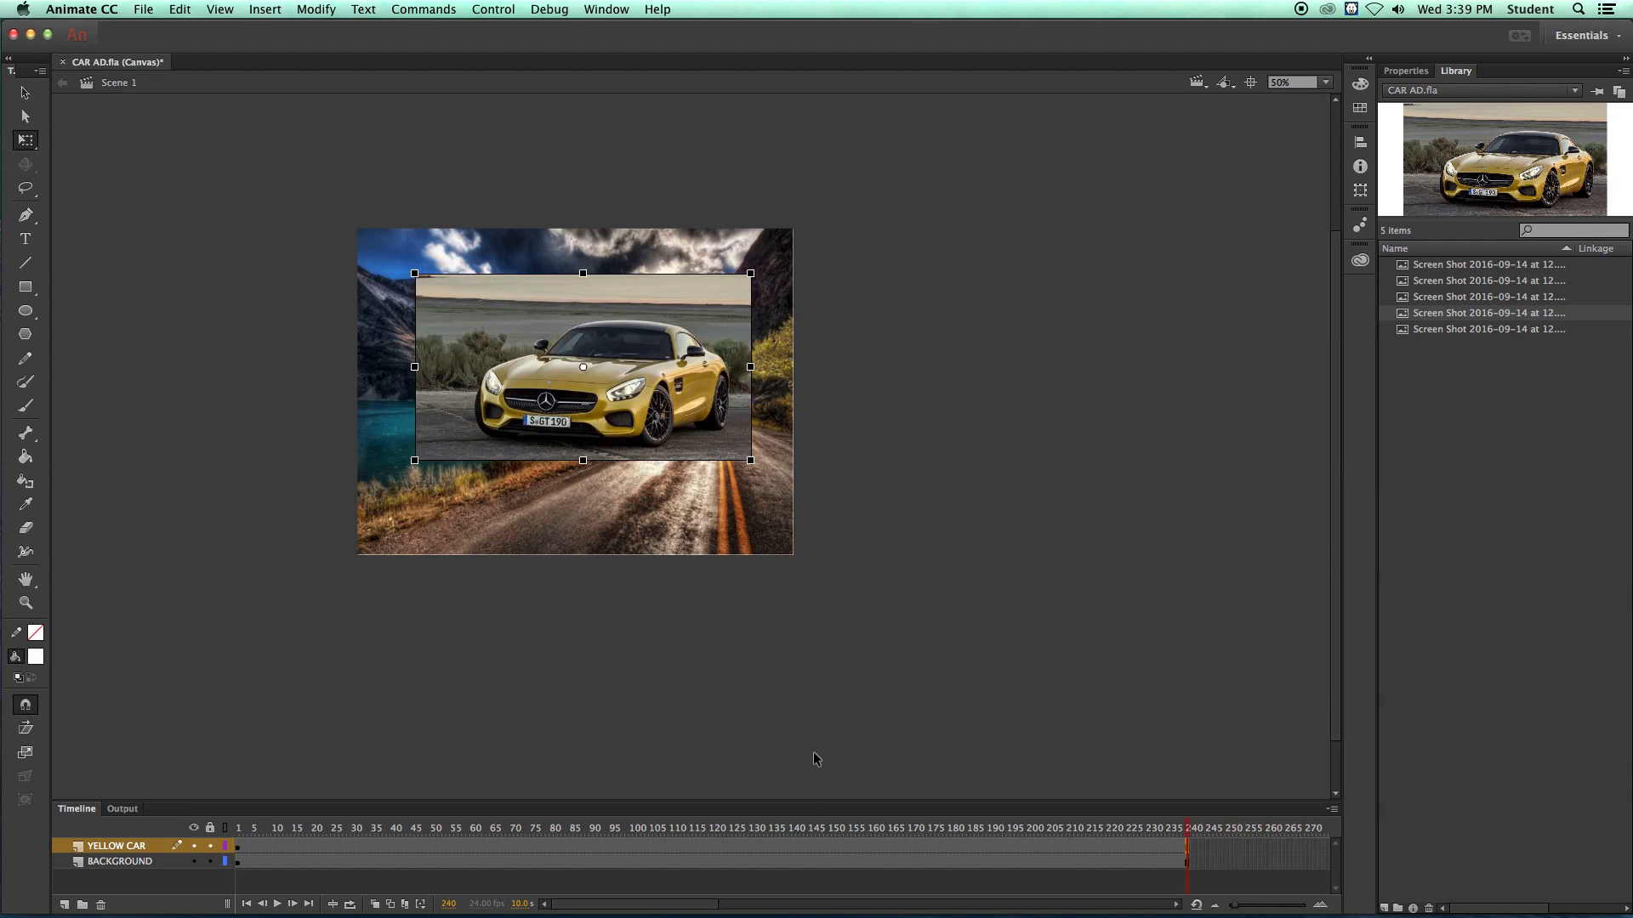
drag(1154, 828, 376, 815)
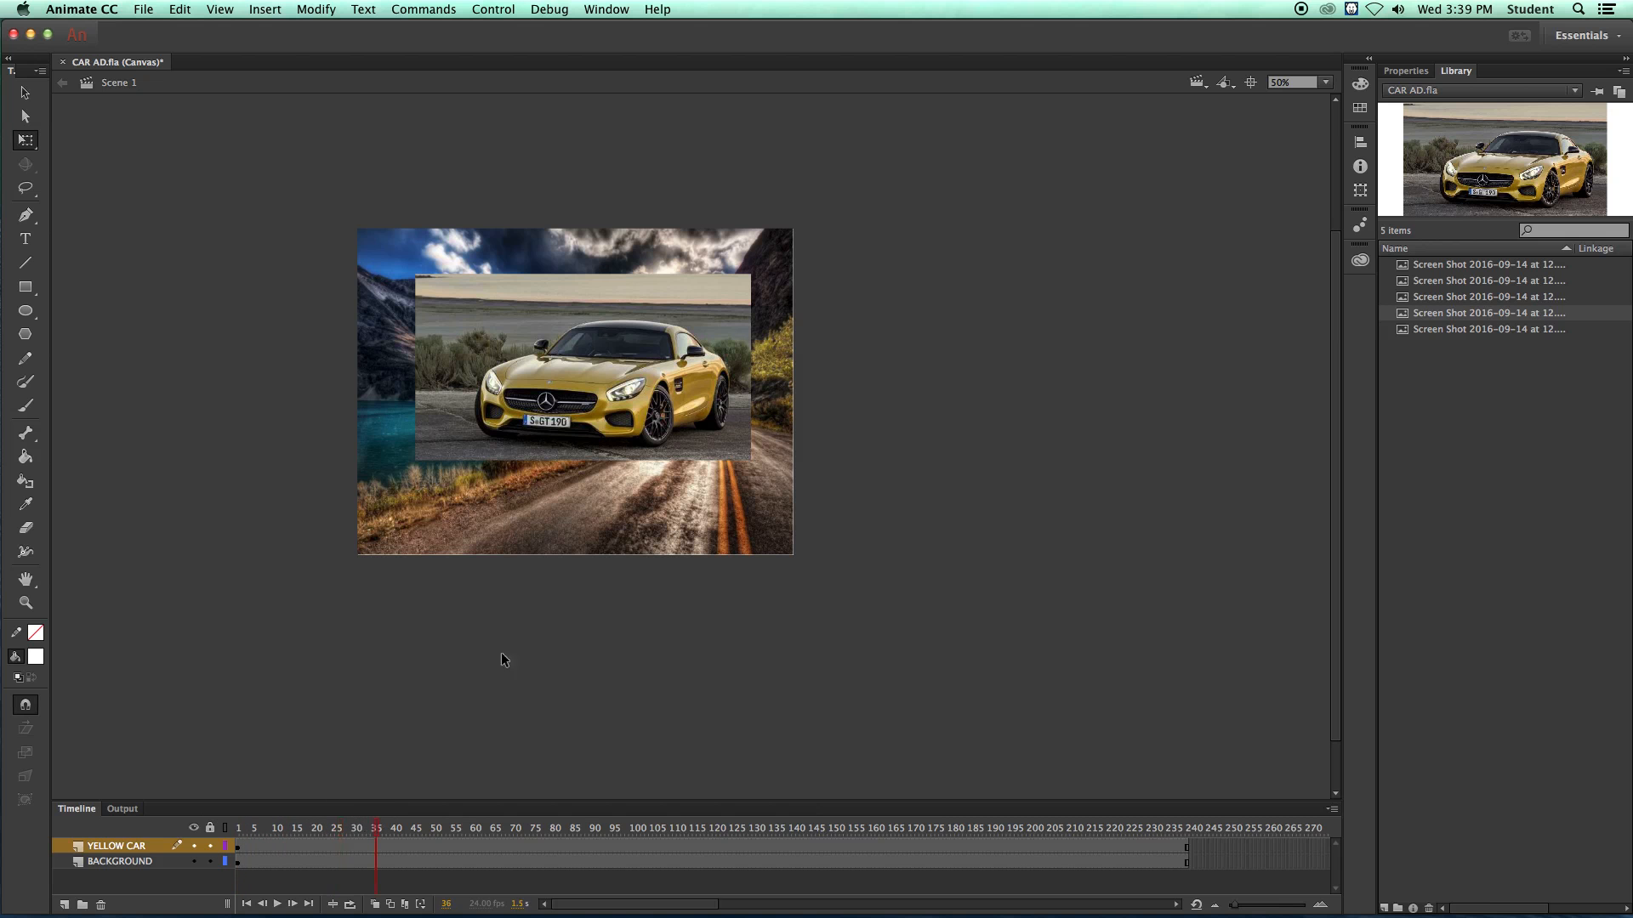
mouse_move(528, 408)
mouse_down()
mouse_move(509, 424)
mouse_move(530, 421)
mouse_up()
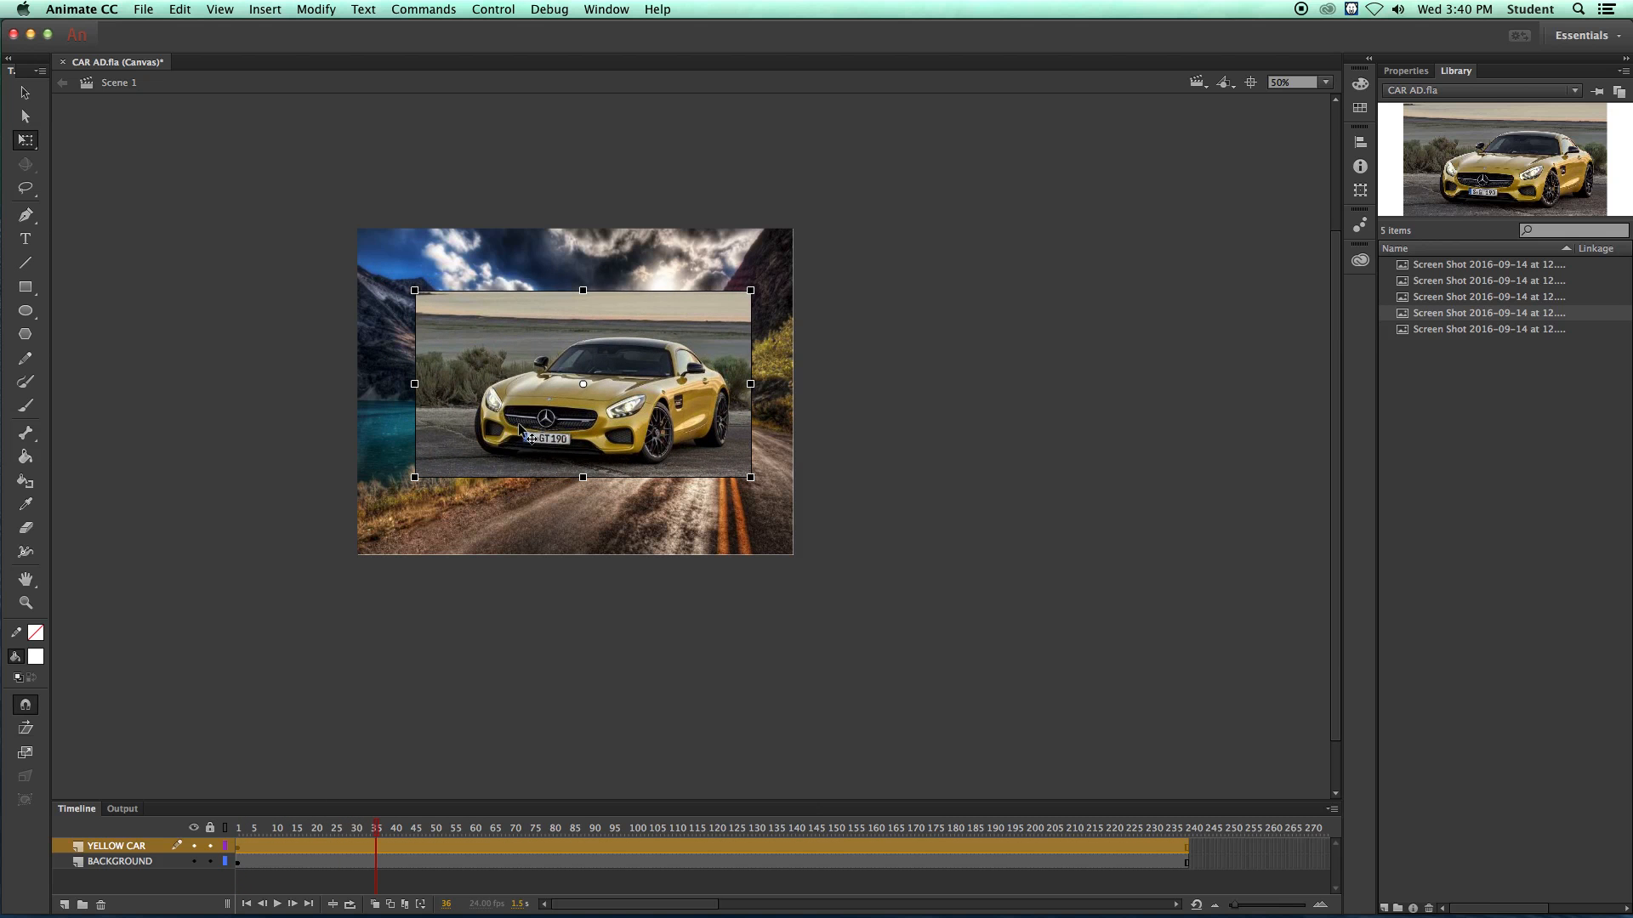
- Insert a keyframe at frame 12 on the YELLOW CAR layer
drag(375, 830, 290, 841)
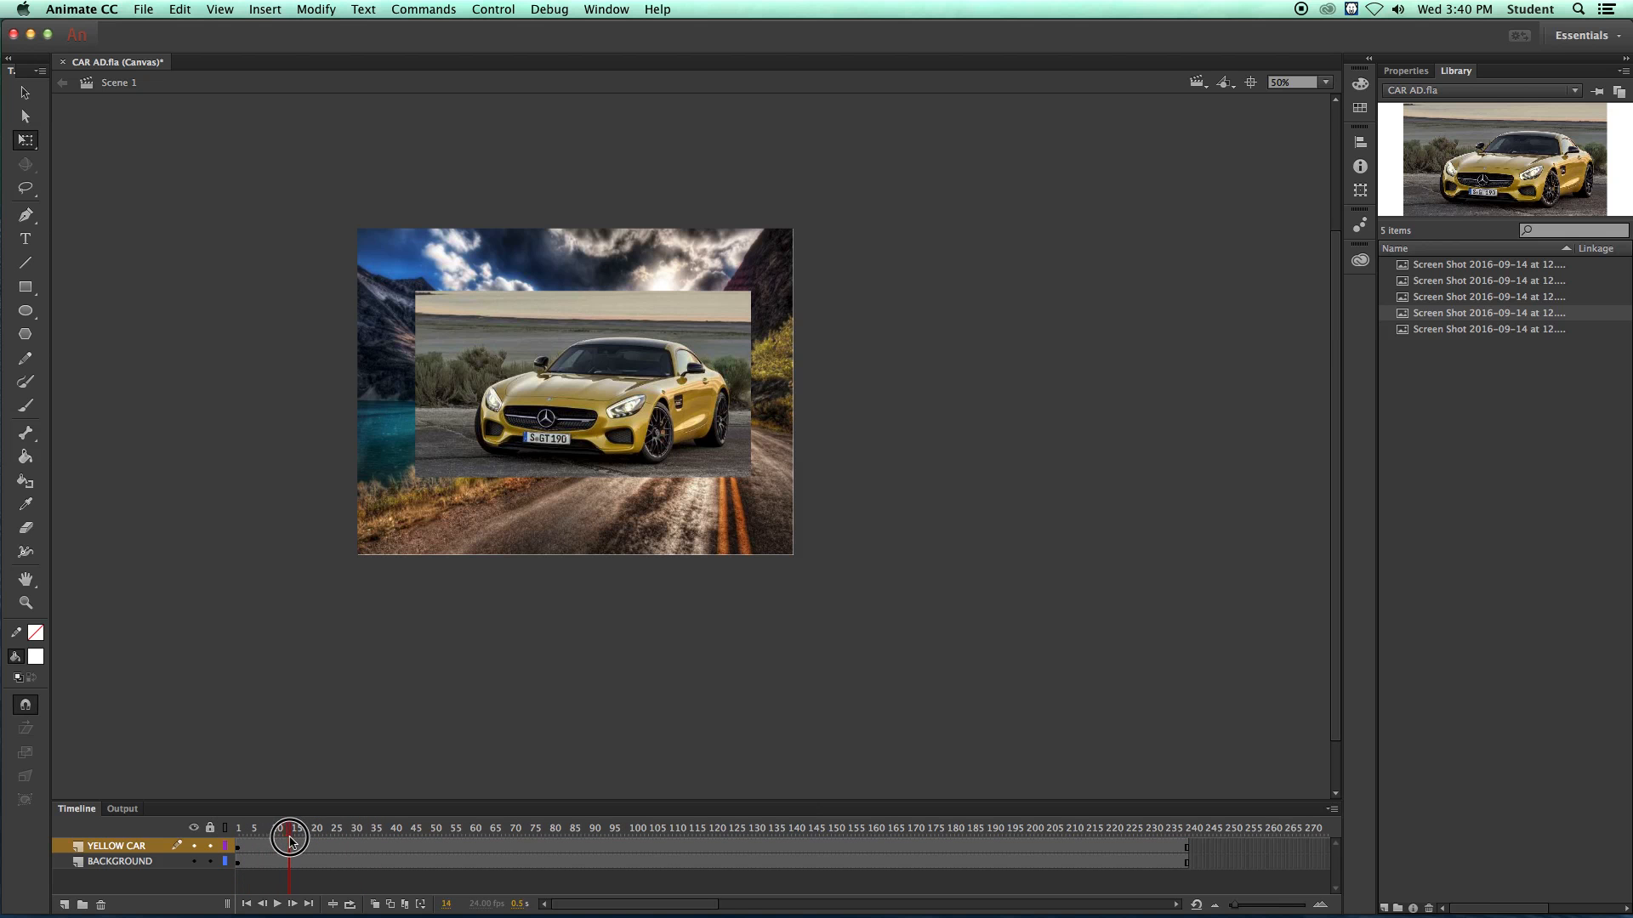
click(448, 904)
text(12)
key(Return)
click(283, 848)
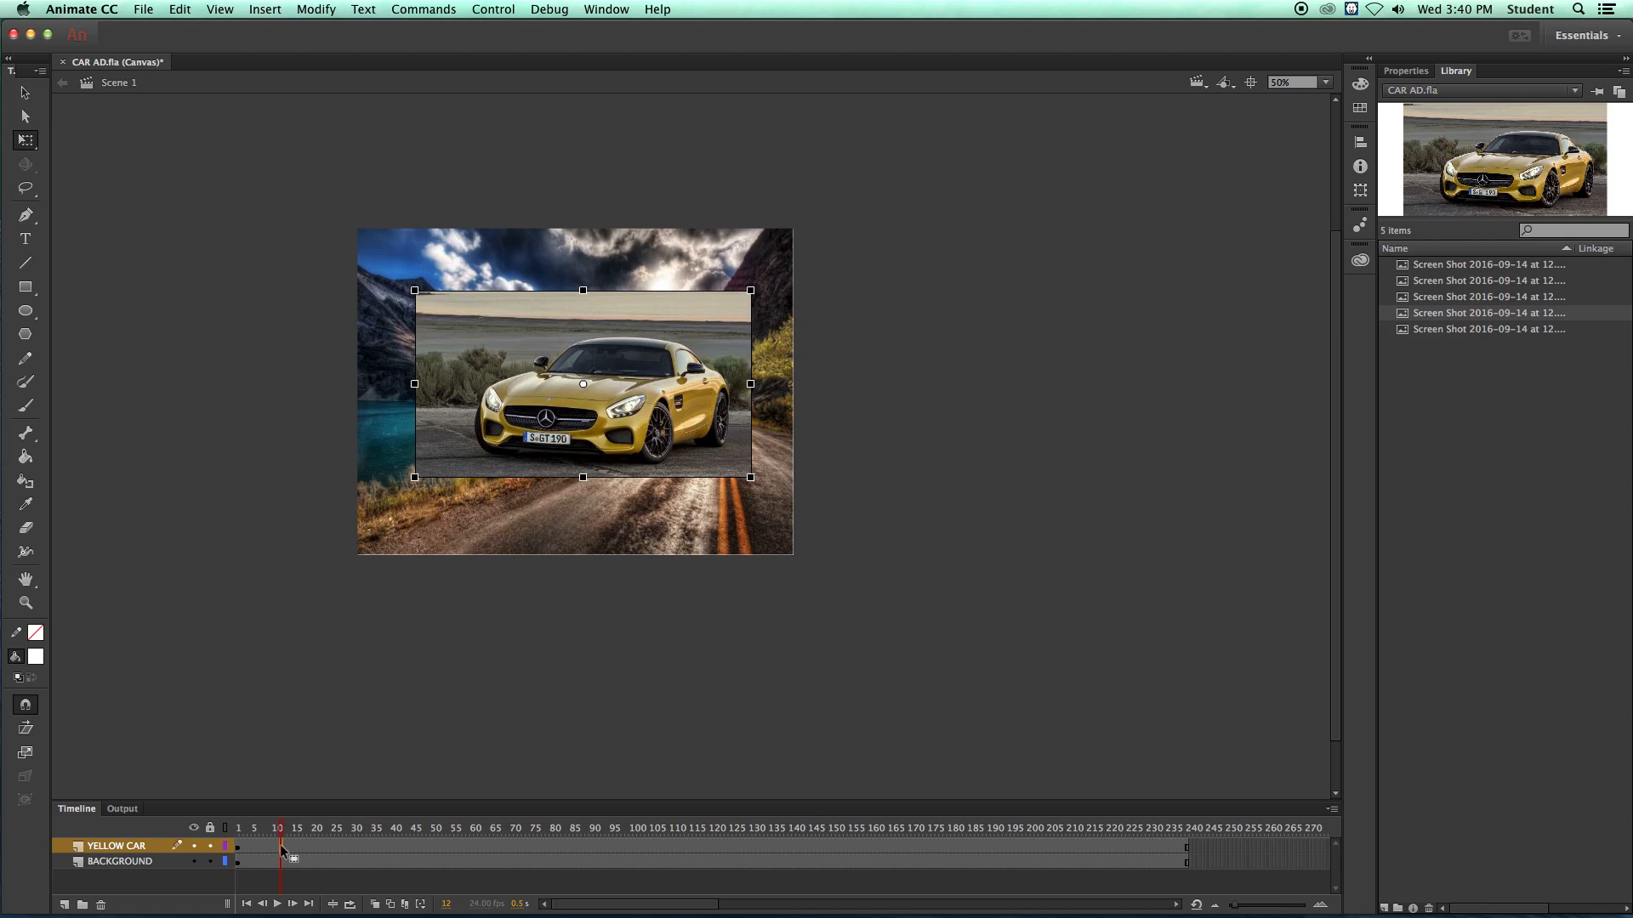
right_click(281, 849)
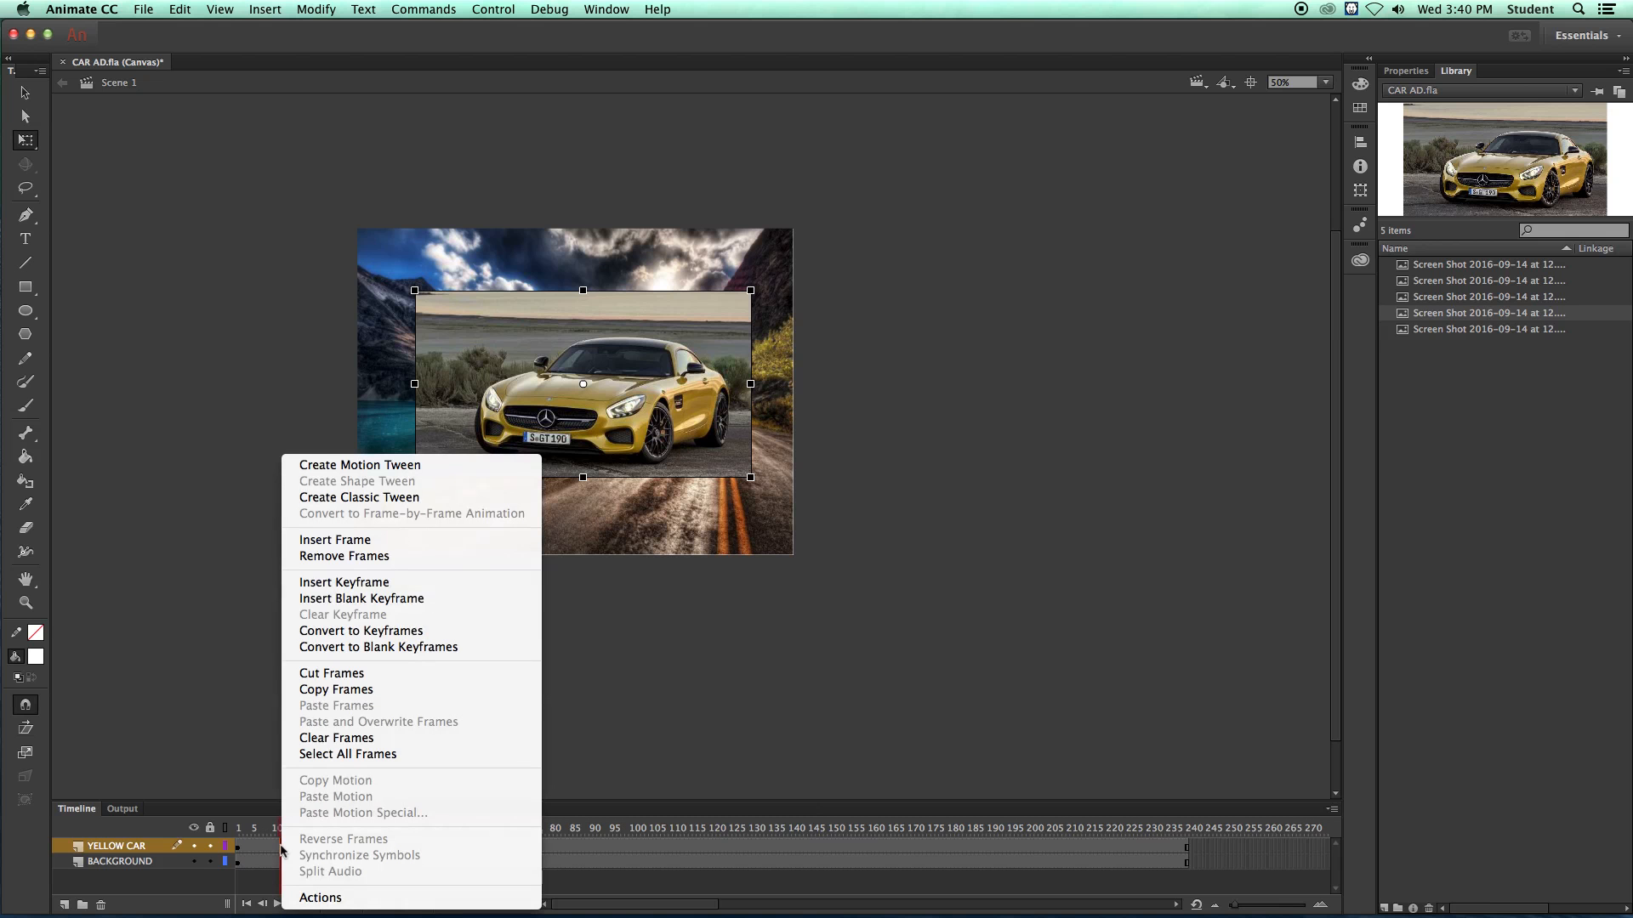
click(338, 588)
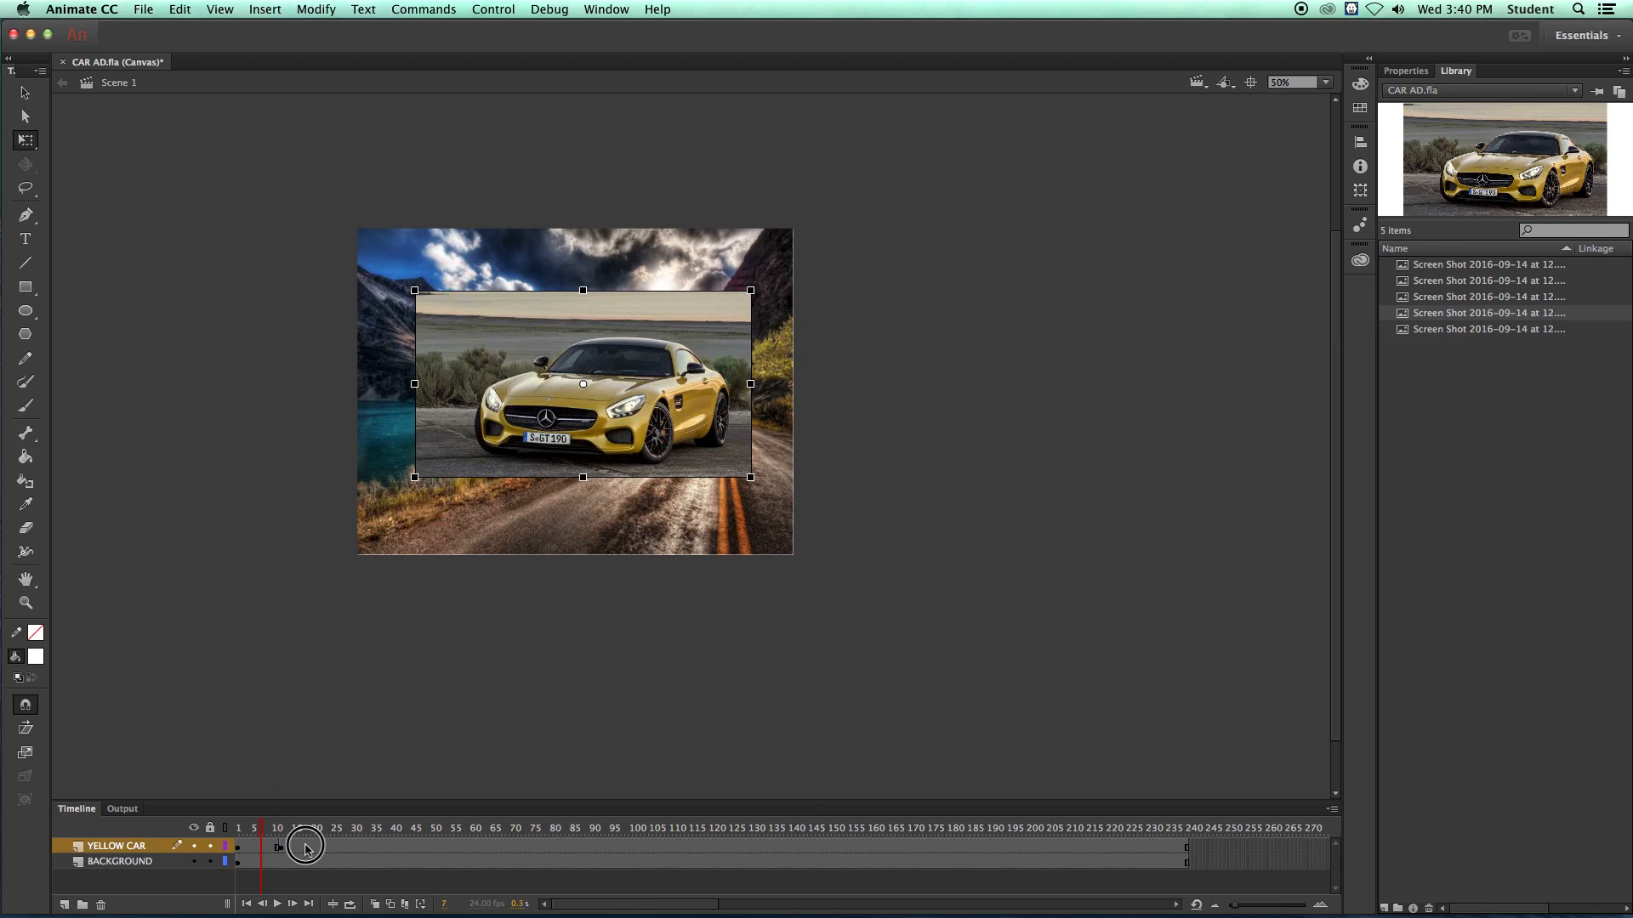
- Delete the yellow car image from the YELLOW CAR frames before the frame 12 keyframe, and scrub the timeline to check its entrance
click(309, 846)
drag(240, 827, 264, 848)
click(255, 847)
click(280, 841)
key(F6)
click(247, 842)
click(258, 848)
click(518, 455)
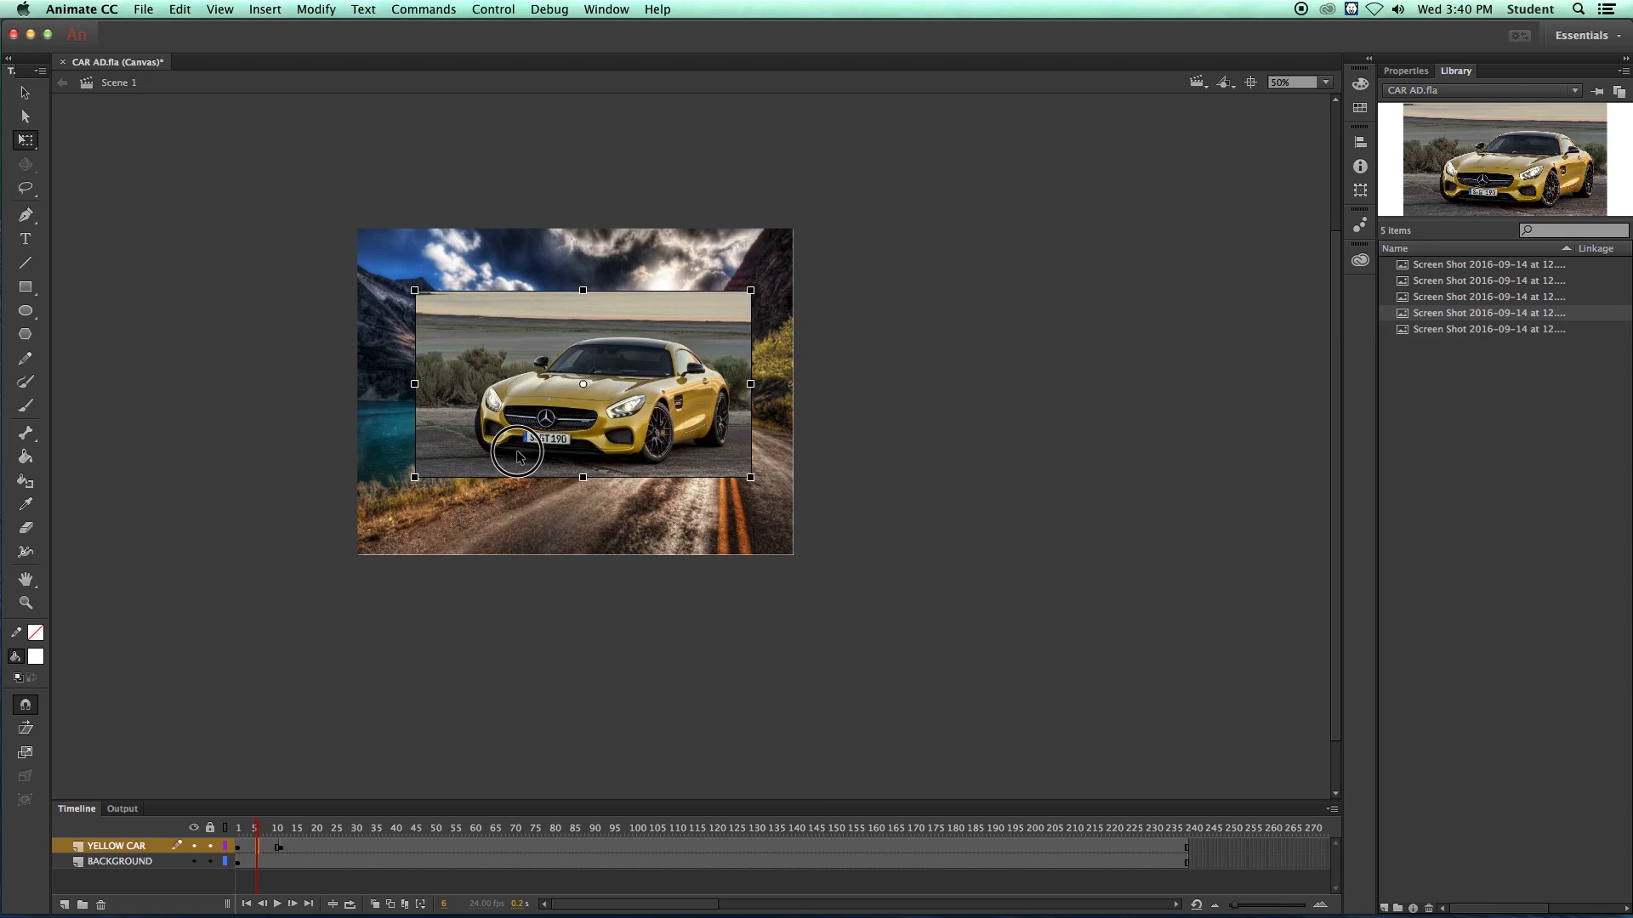
key(Delete)
drag(252, 825, 710, 720)
- Add a new layer above YELLOW CAR and name it BLUE CAR
click(136, 764)
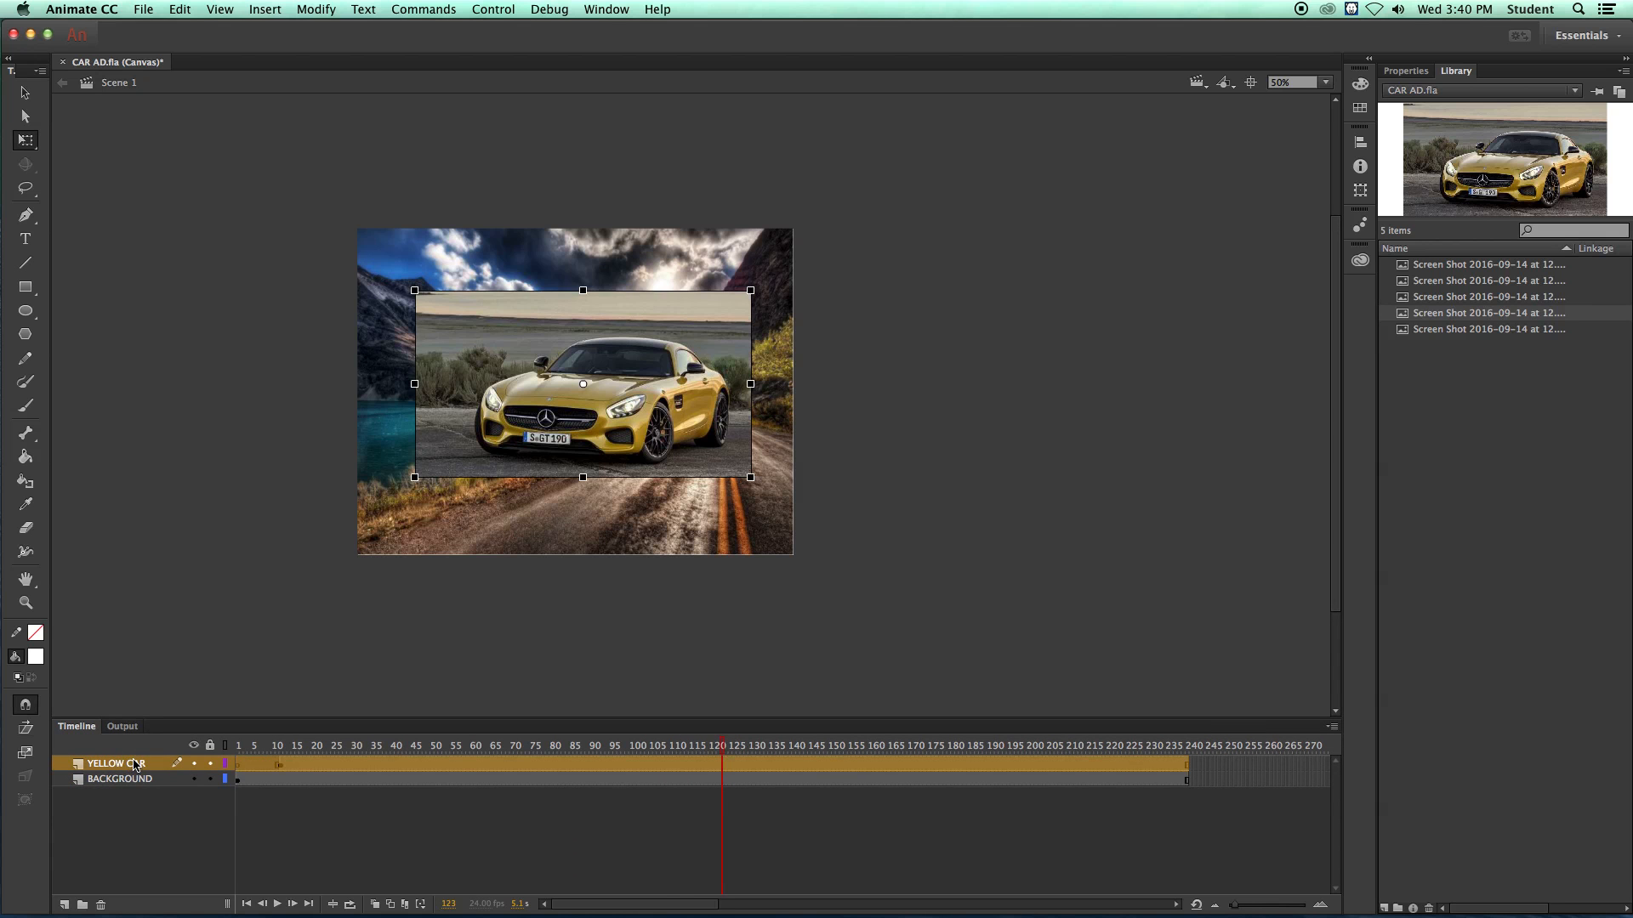
click(64, 905)
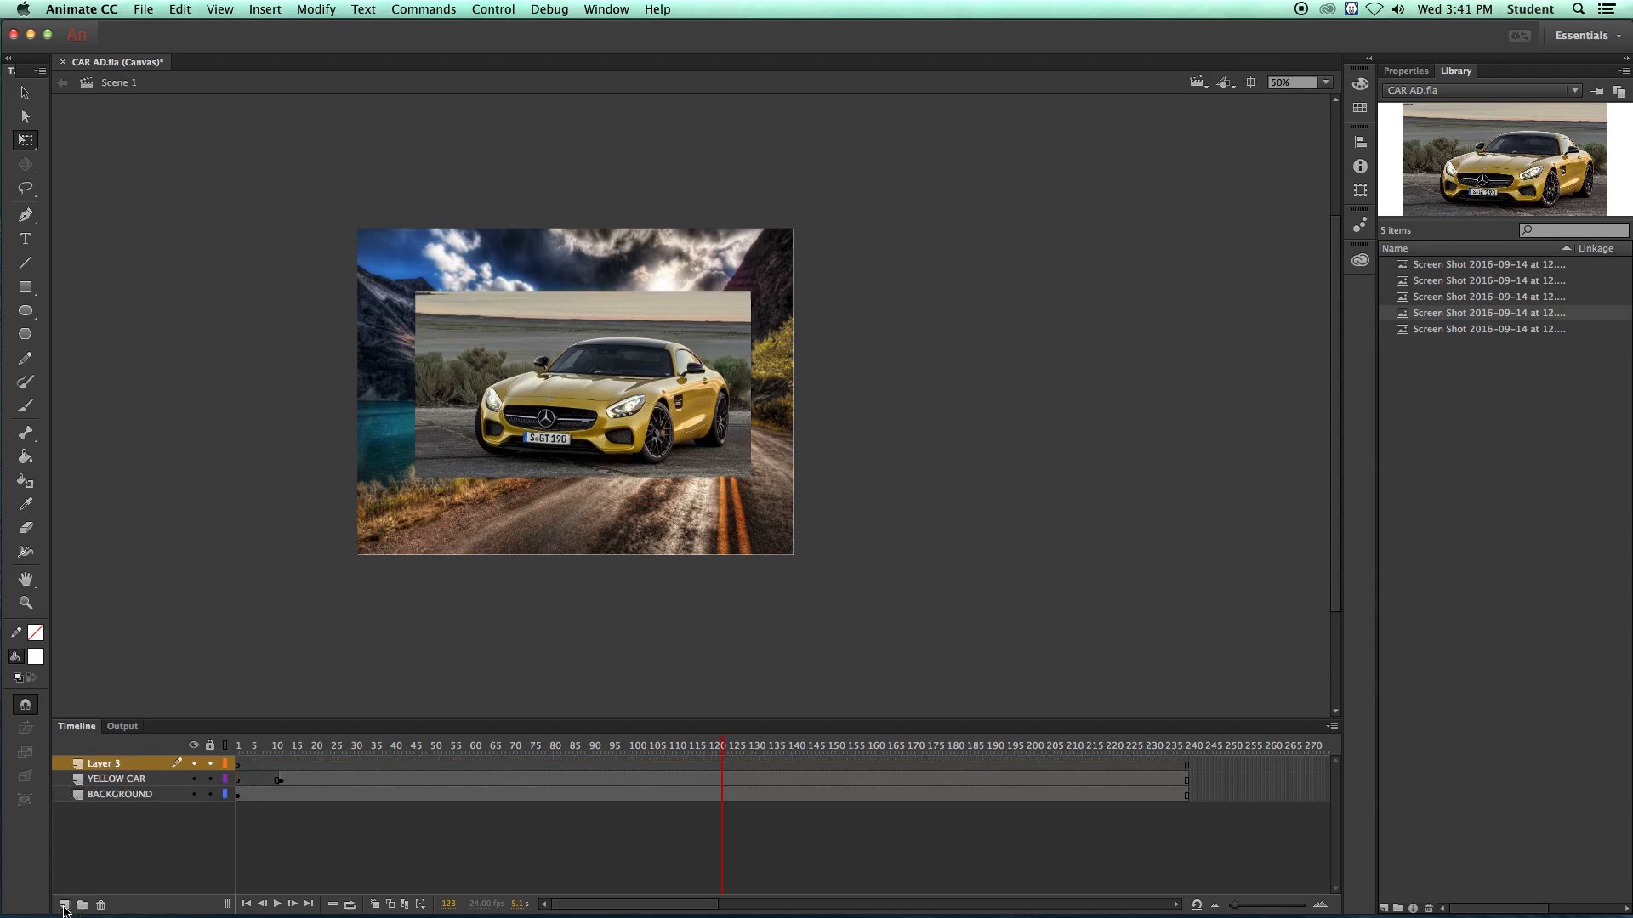
double_click(107, 764)
text(BLUE CAR)
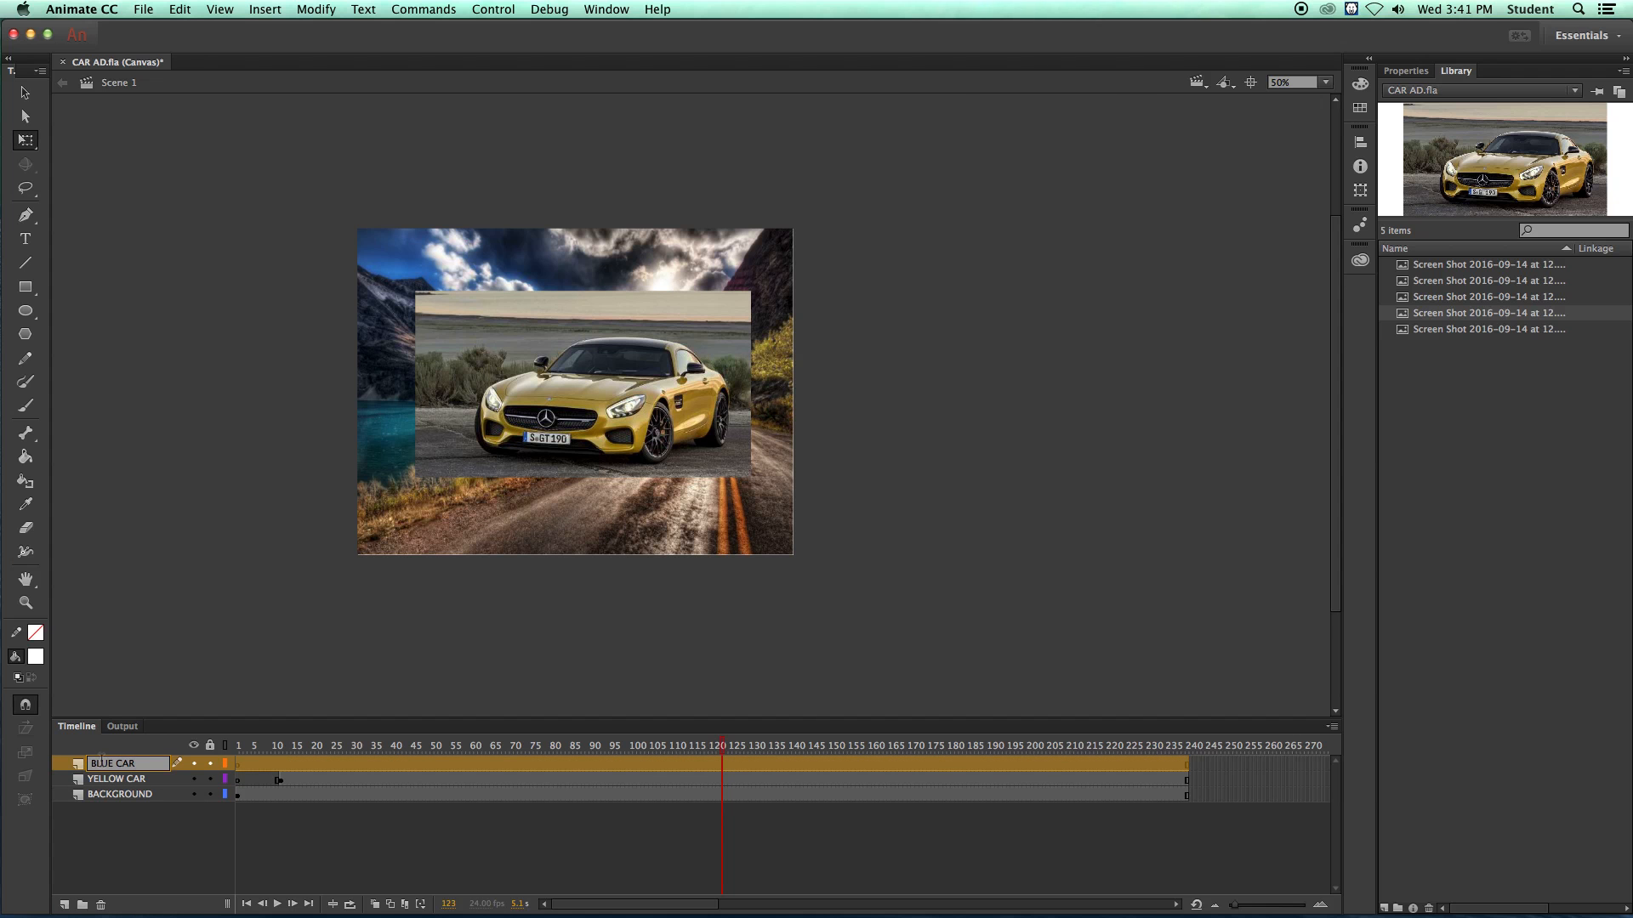
click(215, 683)
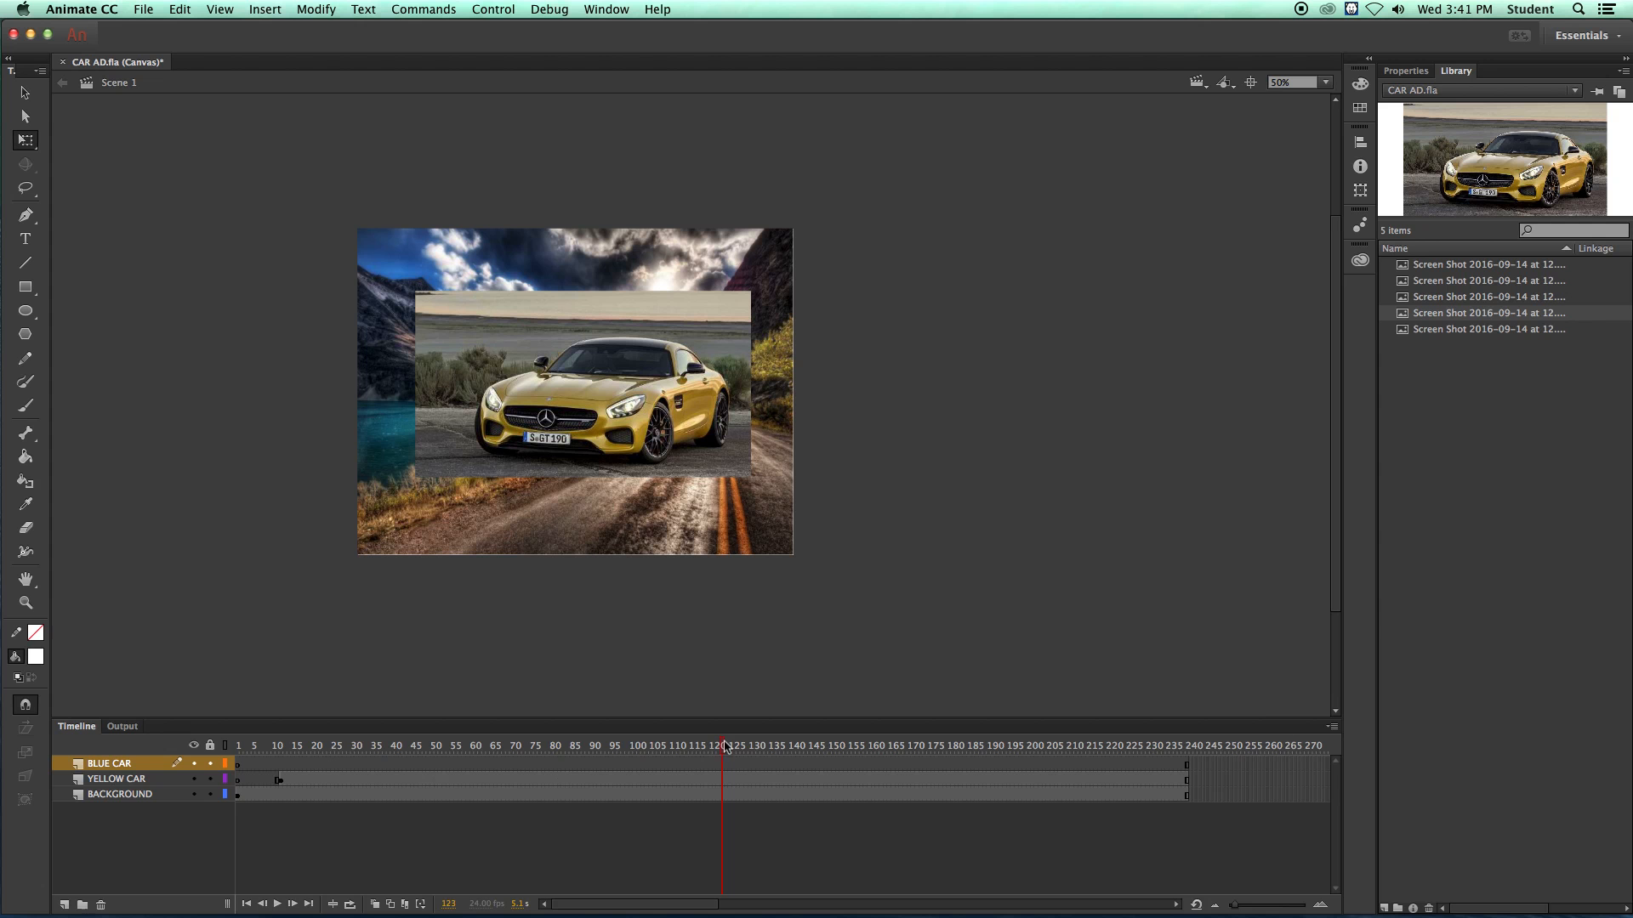
- Insert a keyframe at frame 25 on the BLUE CAR layer
drag(723, 746, 969, 763)
click(386, 759)
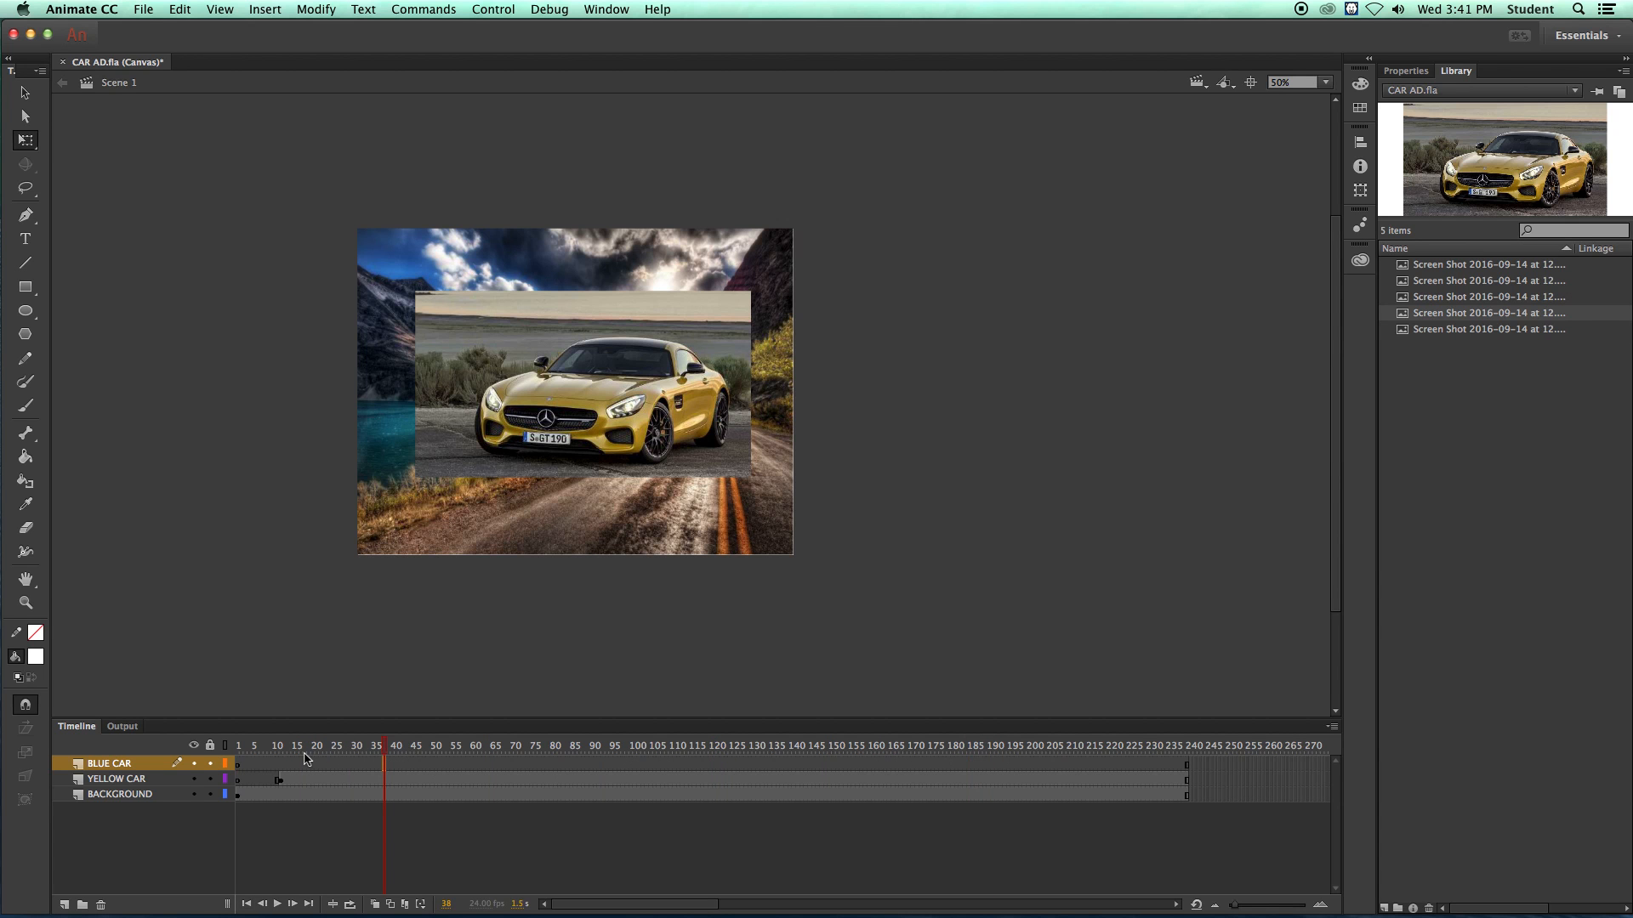
click(242, 768)
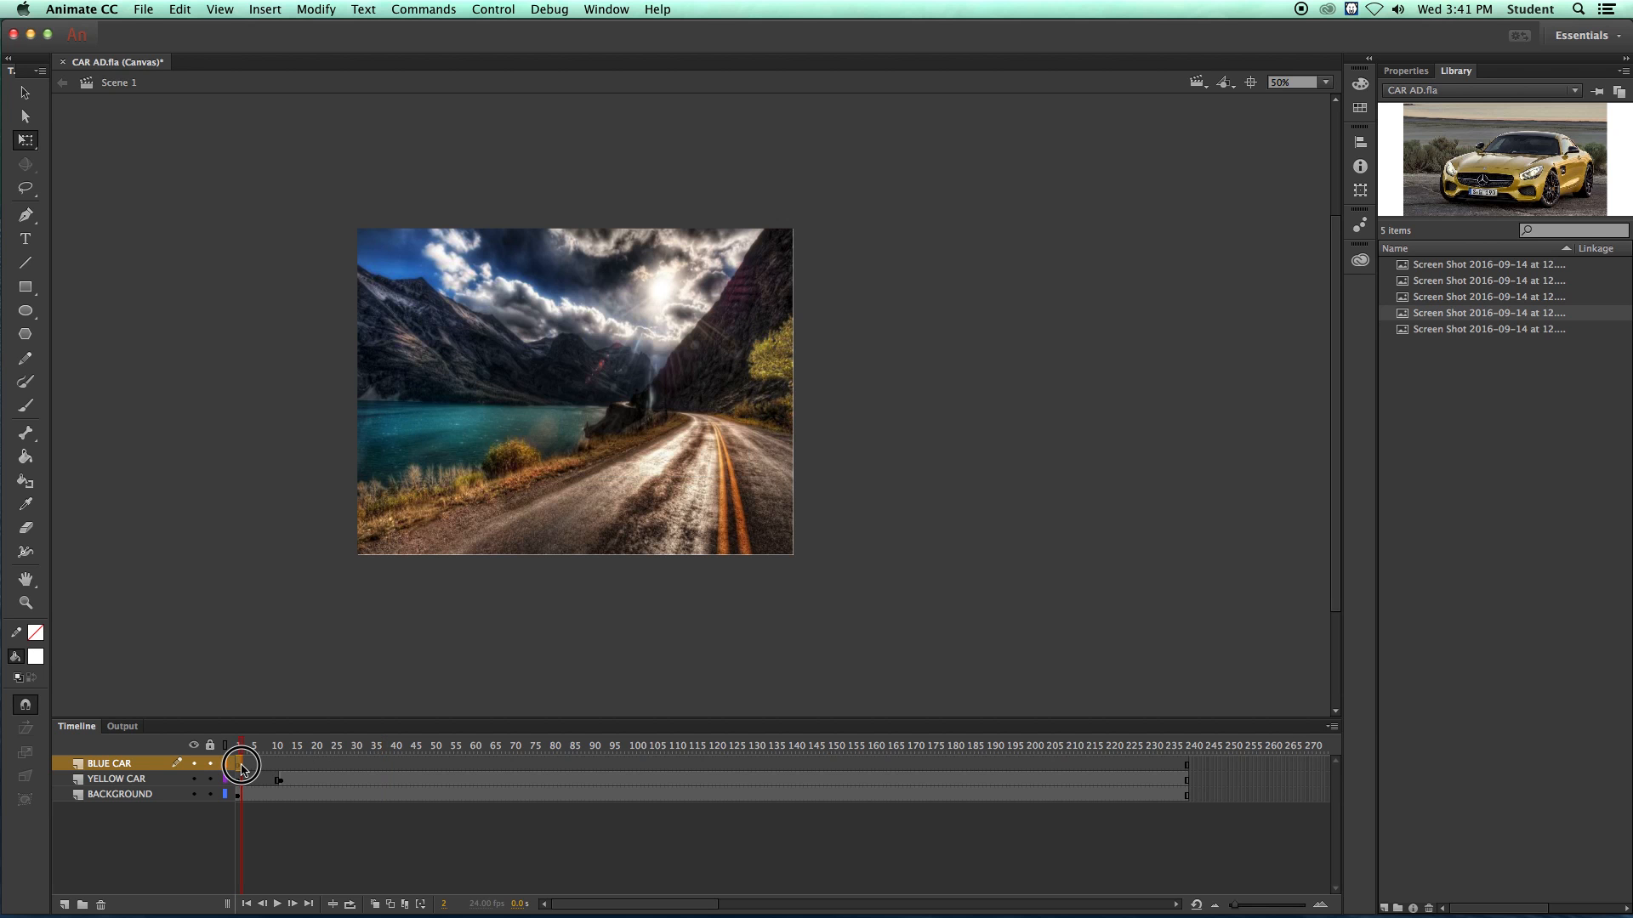
click(239, 767)
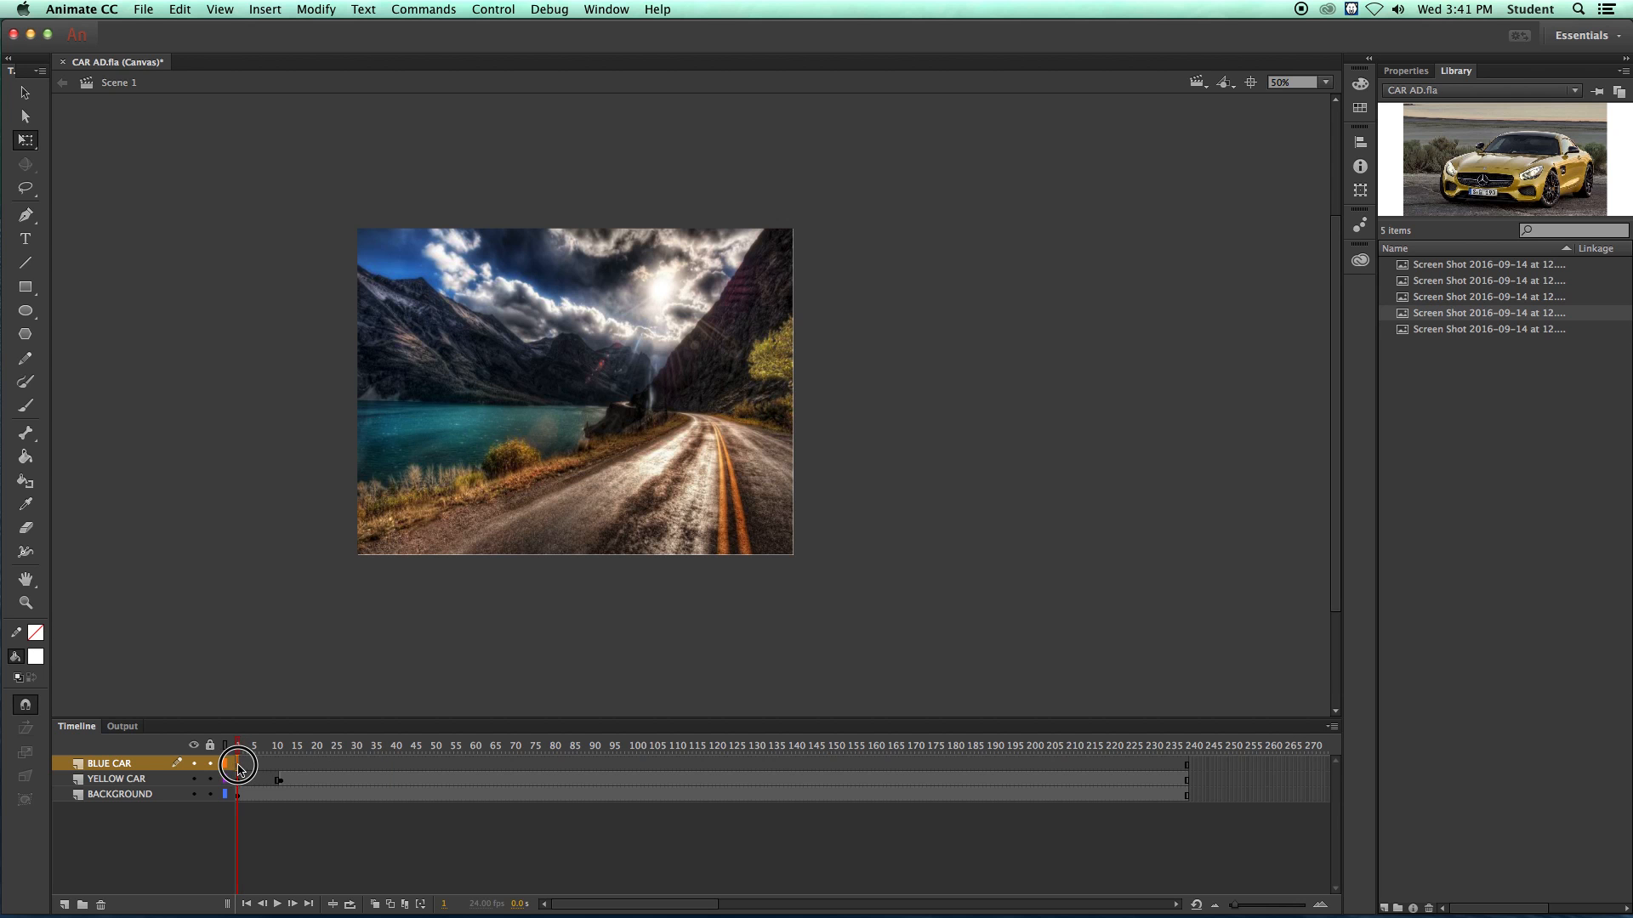
click(333, 758)
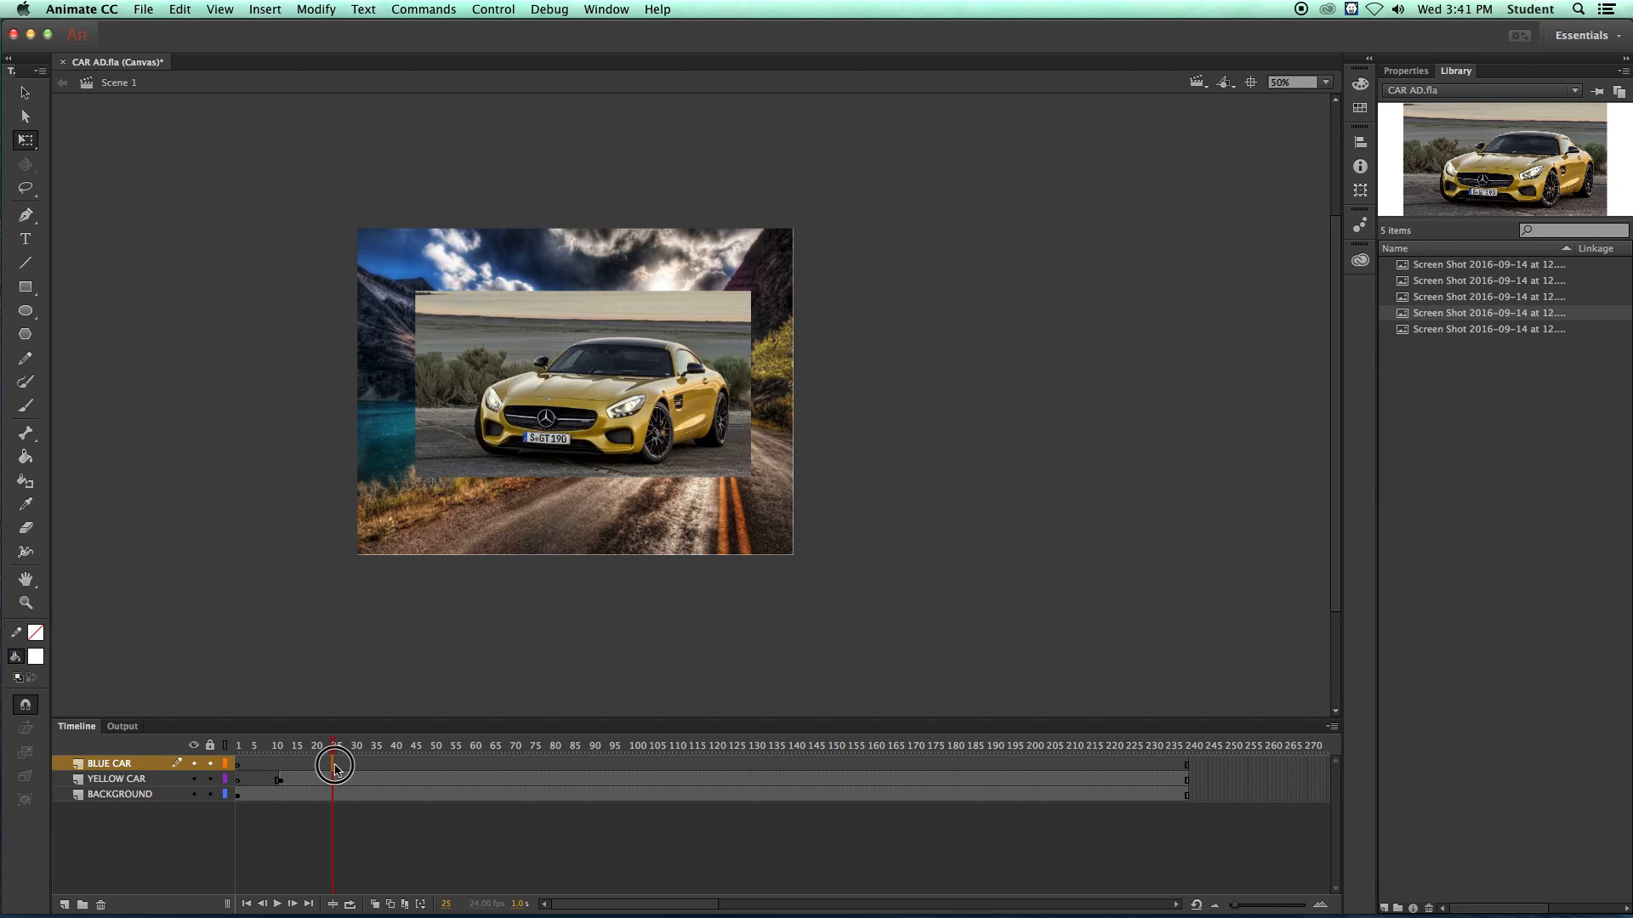
right_click(334, 762)
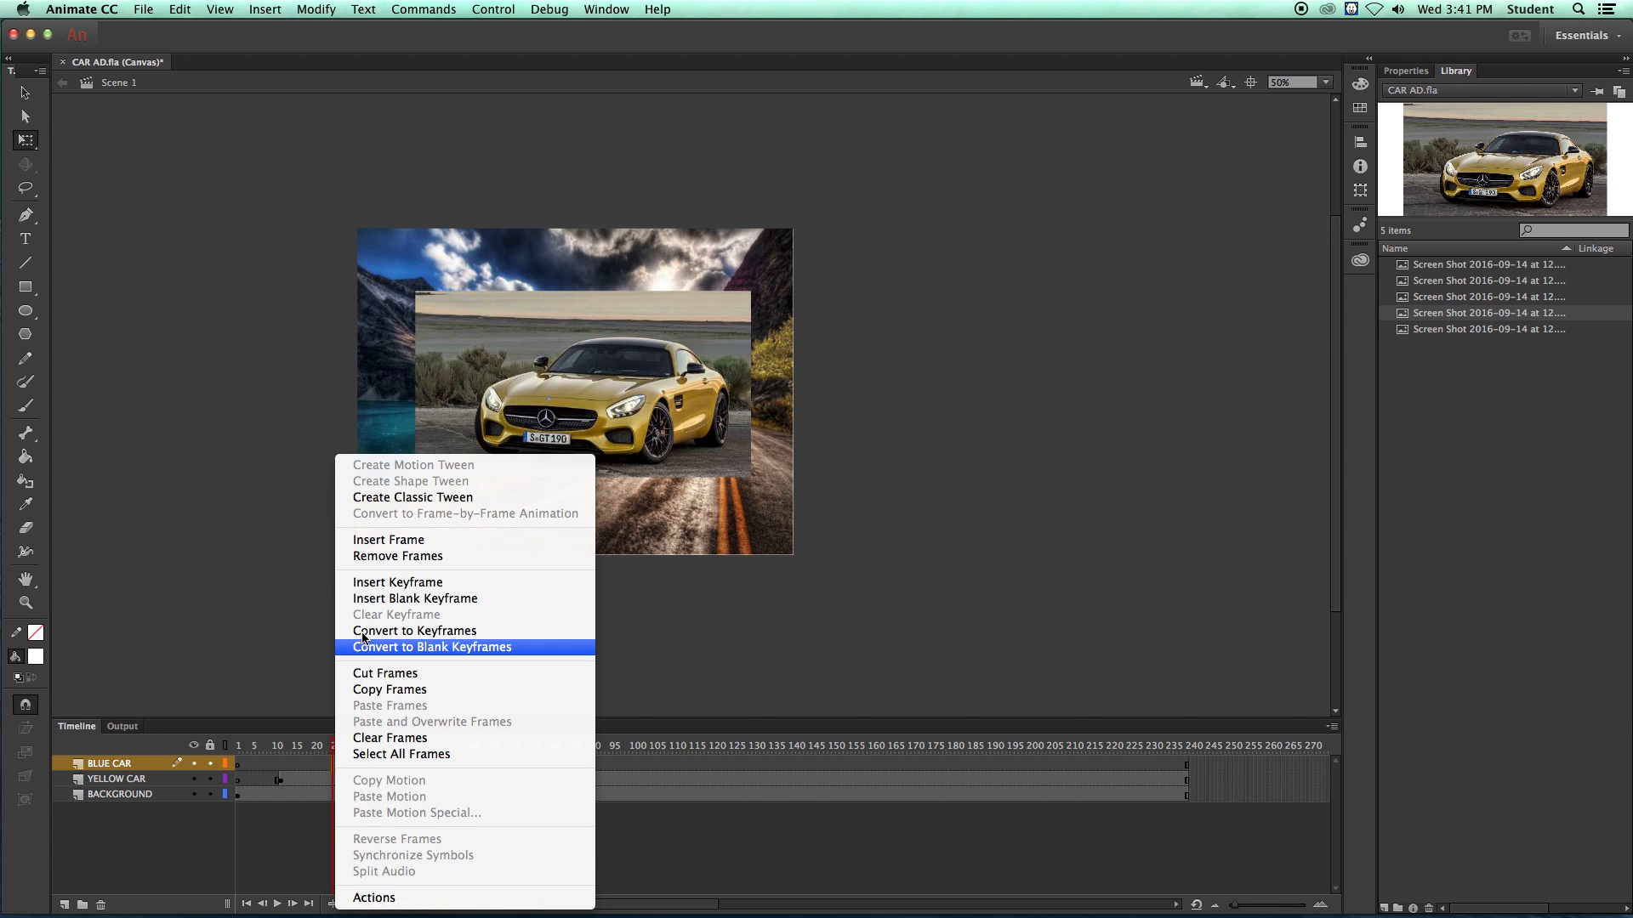
click(383, 584)
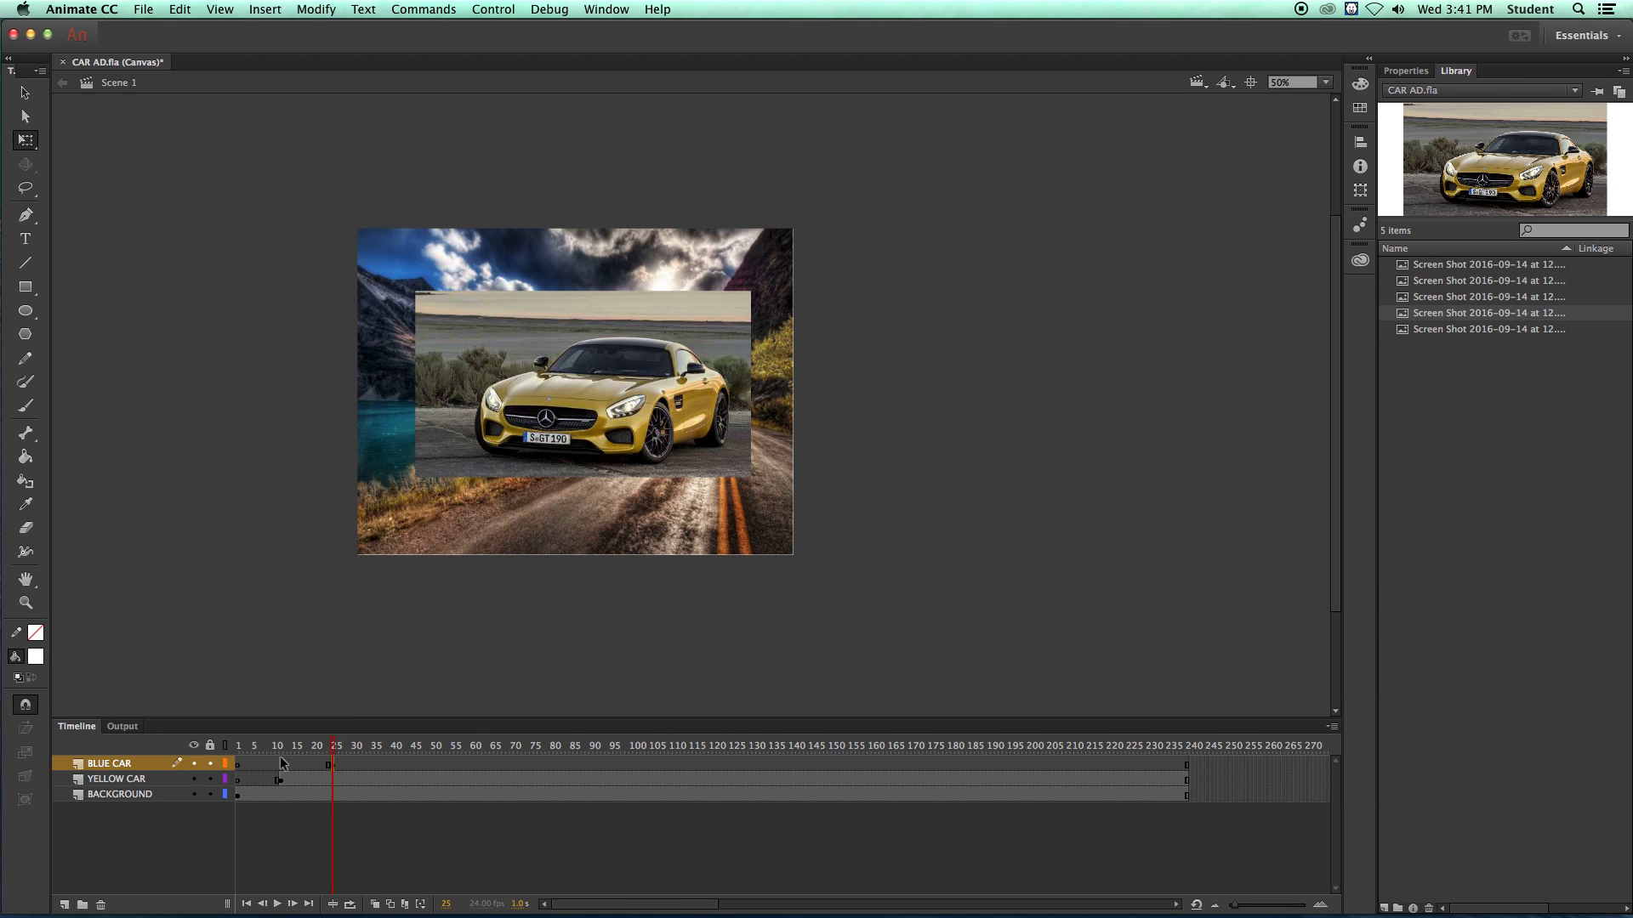
- Place the blue car image from the library over the yellow car, on the BLUE CAR layer from the frame 25 keyframe
click(277, 763)
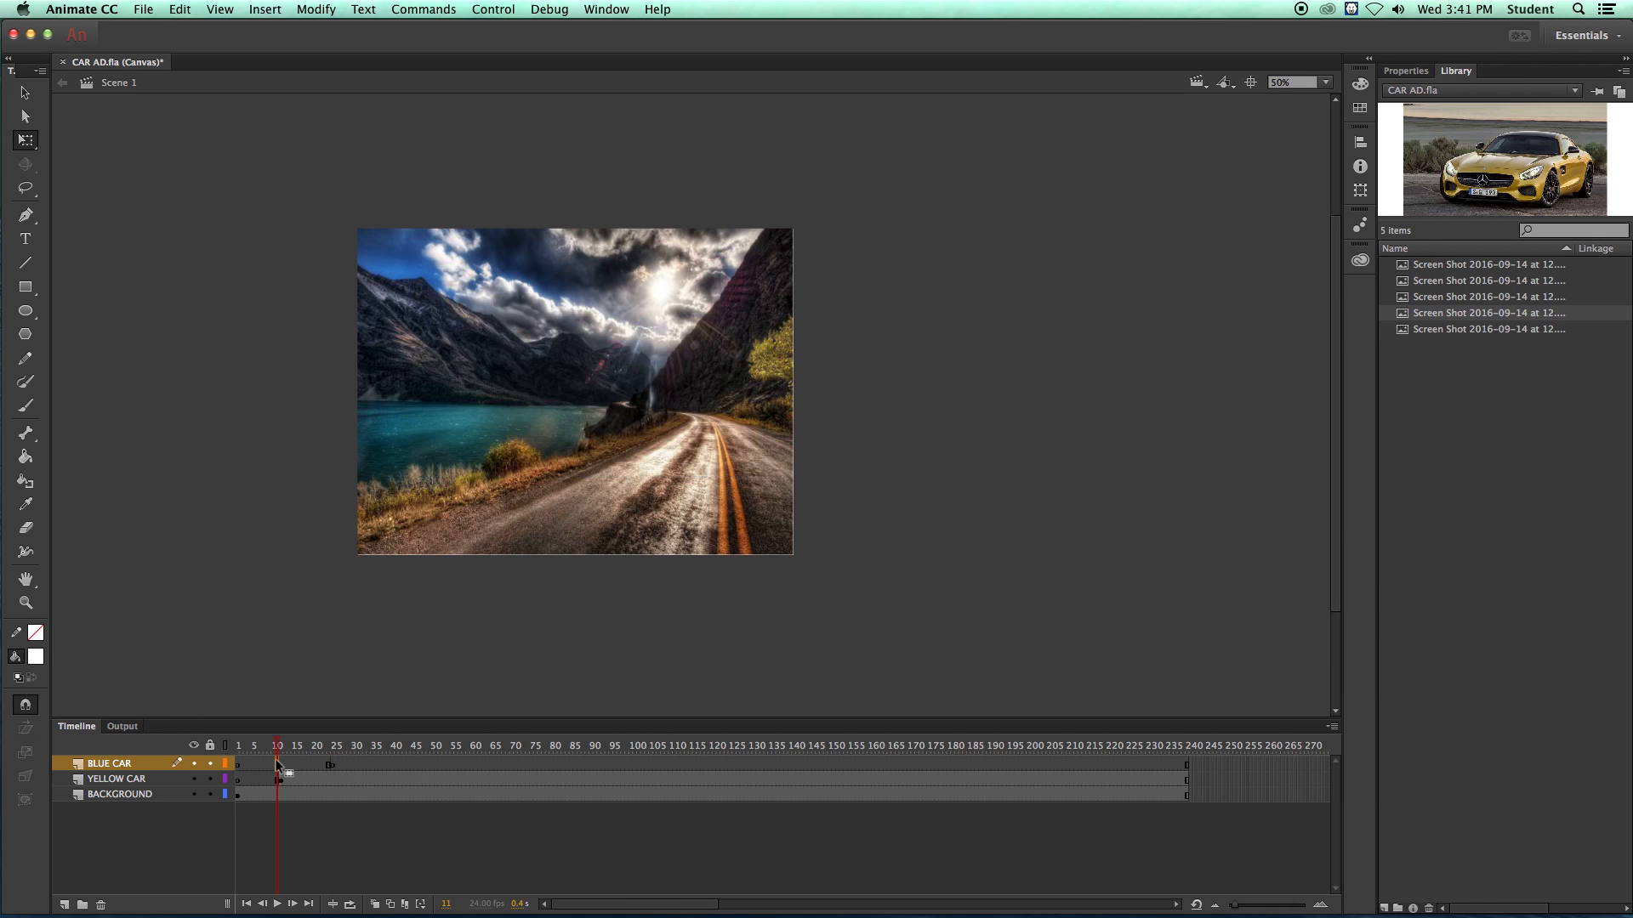
click(377, 764)
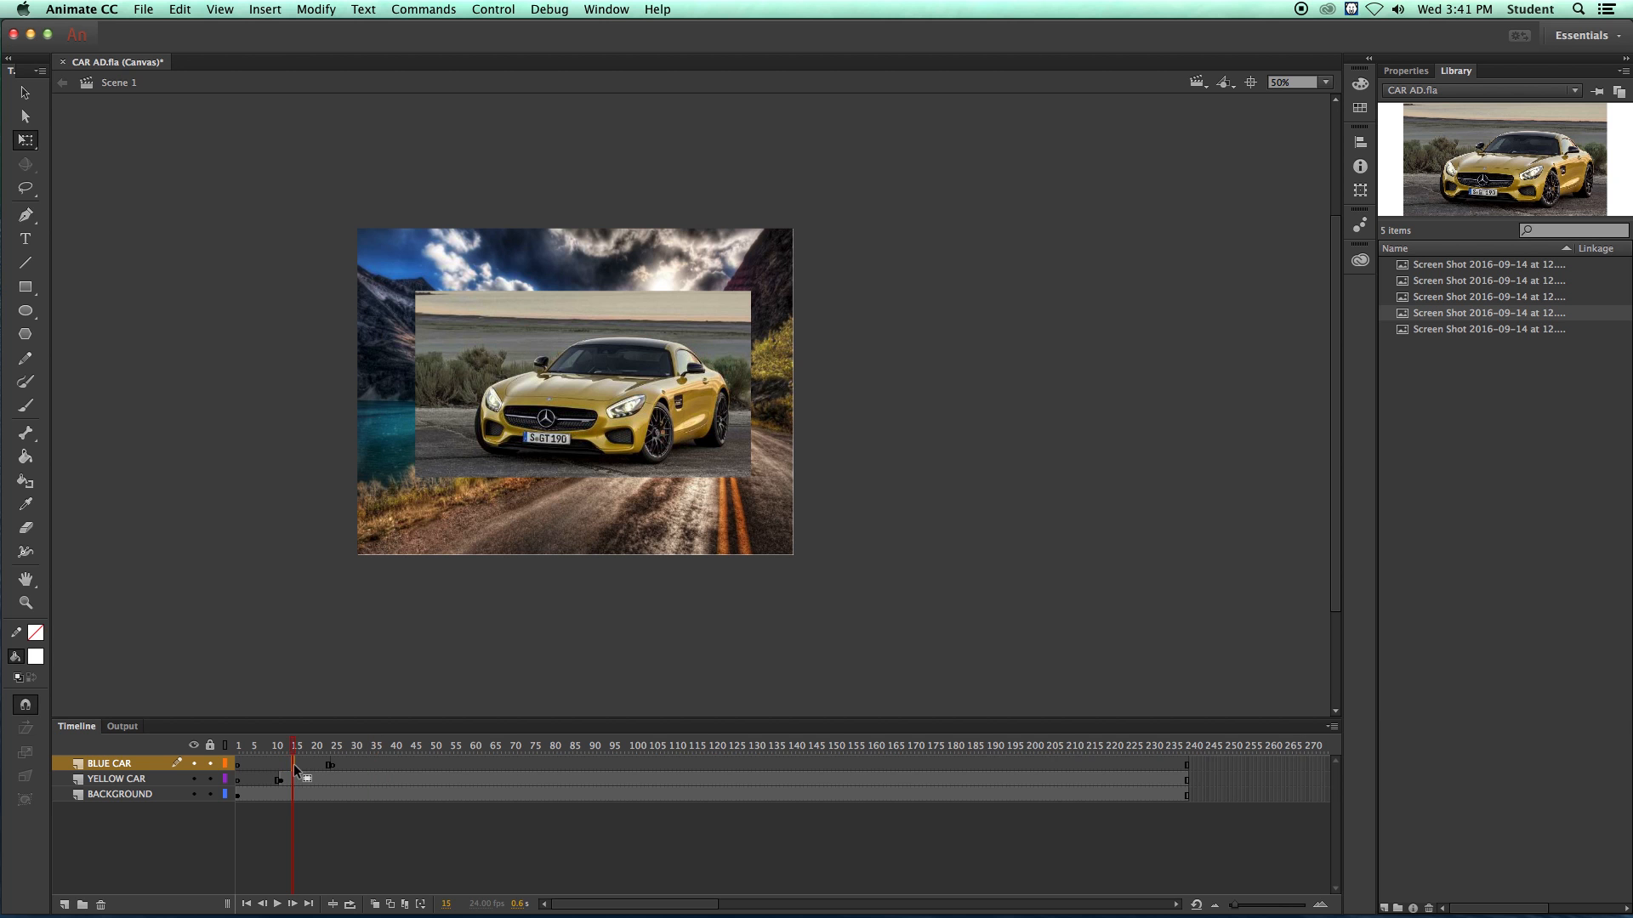
click(355, 764)
click(1426, 315)
click(1425, 299)
click(1421, 284)
drag(1421, 286, 534, 361)
- Tilt the blue car image clockwise and enlarge it slightly over the yellow car, and scrub the timeline to preview its entrance
drag(735, 293, 745, 325)
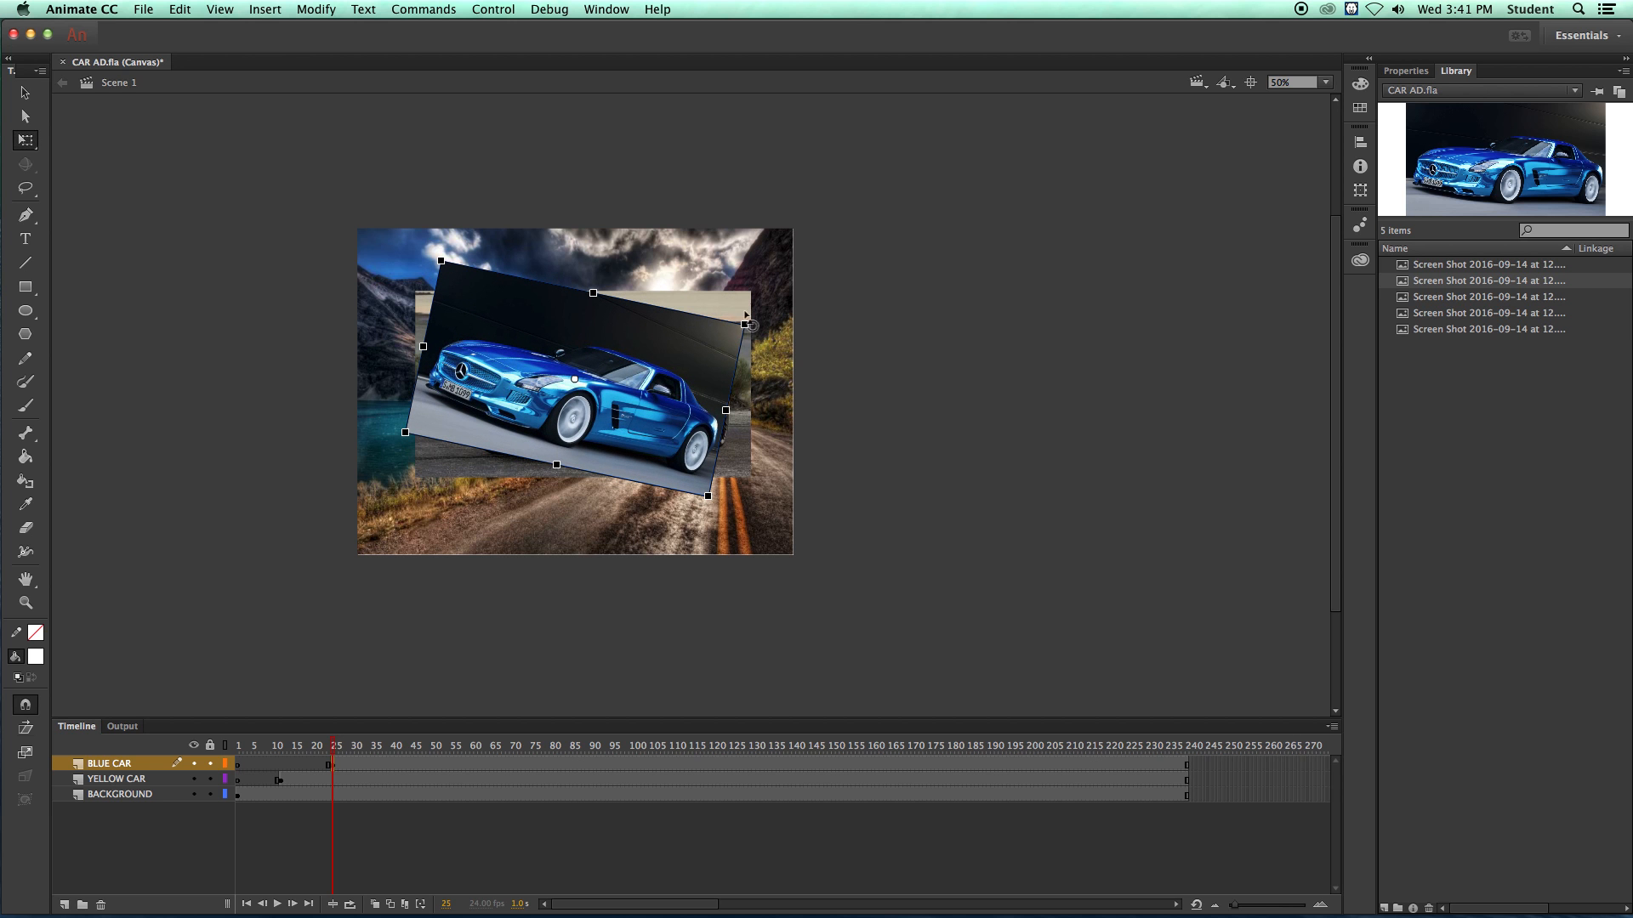
drag(747, 324, 748, 336)
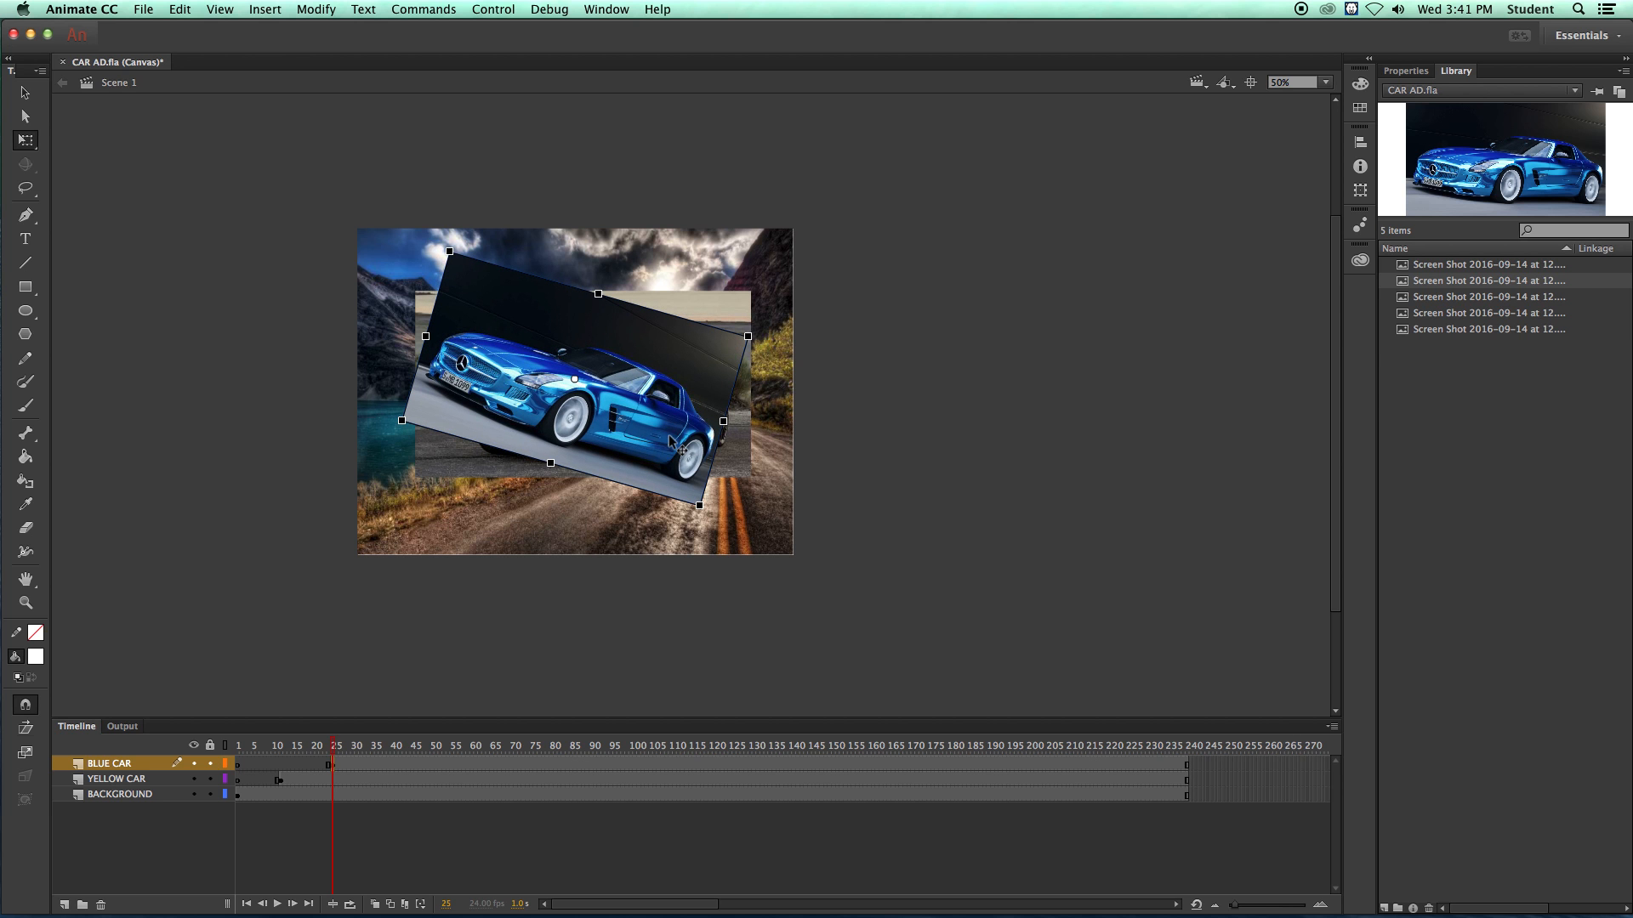
drag(699, 505, 729, 534)
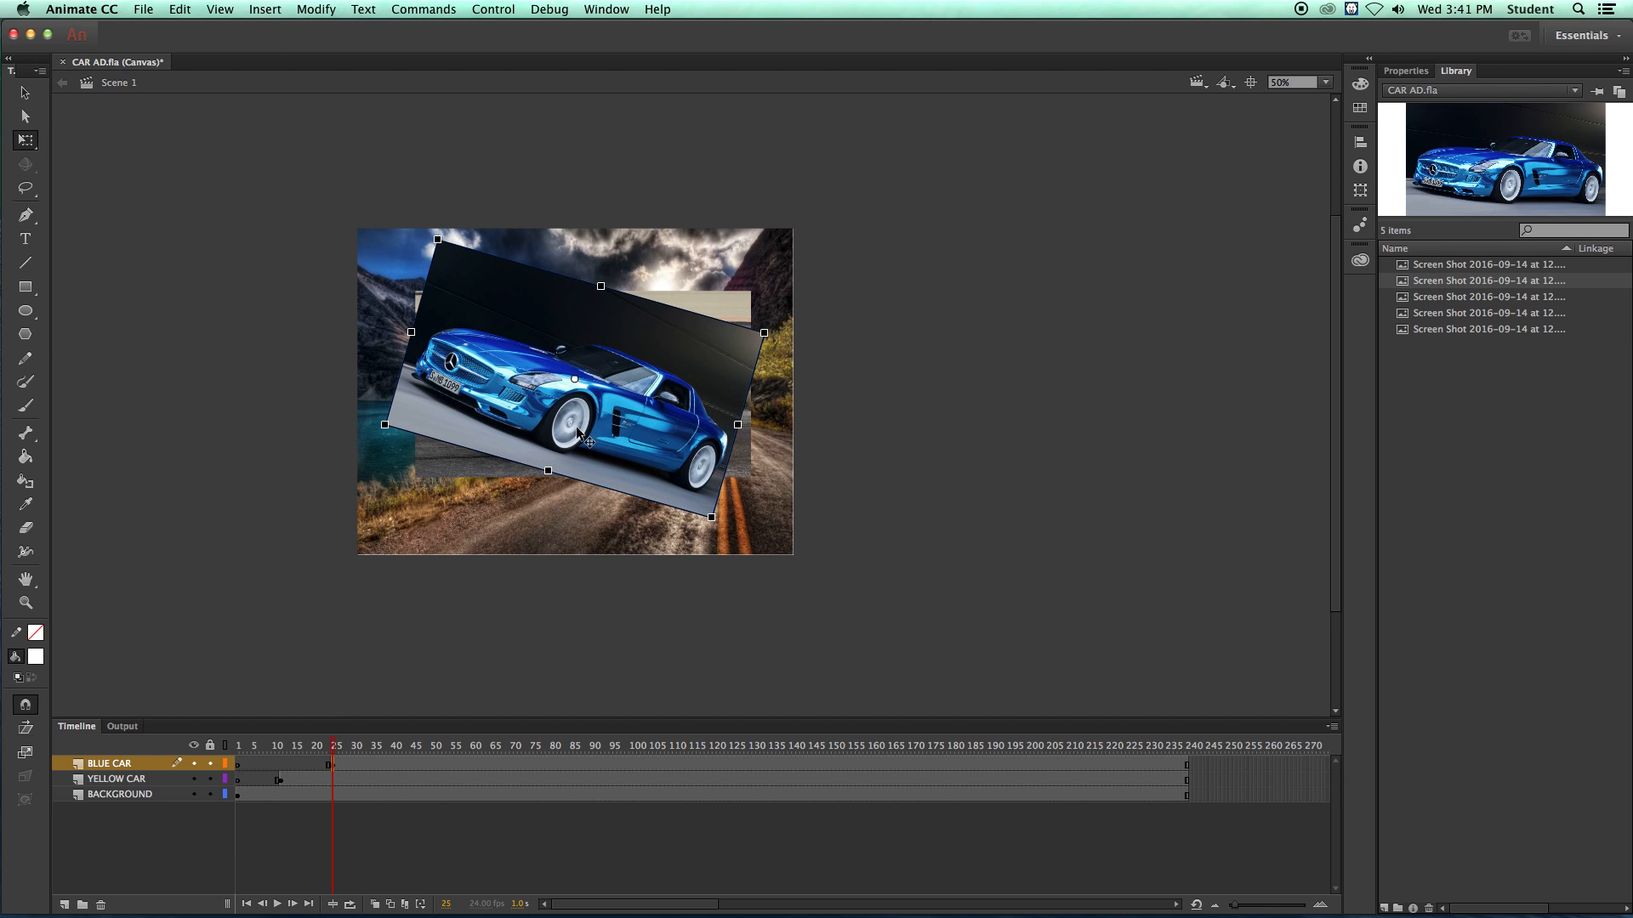
click(842, 368)
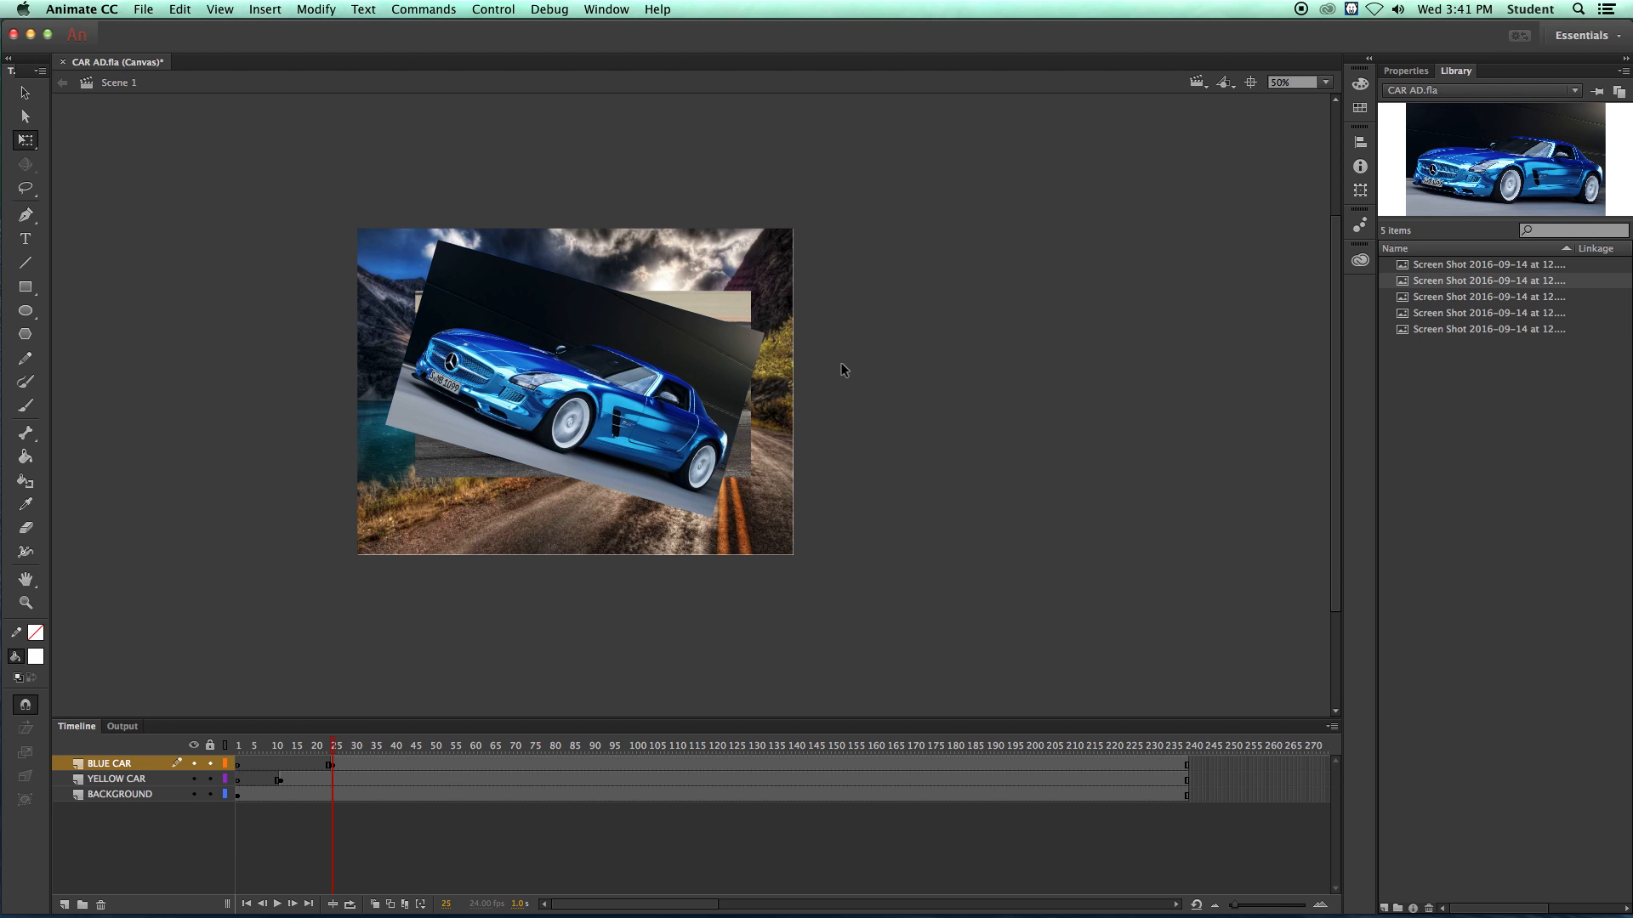
drag(334, 748, 960, 704)
drag(293, 746, 228, 748)
- Add a new layer above BLUE CAR and name it SILVER CAR
click(118, 764)
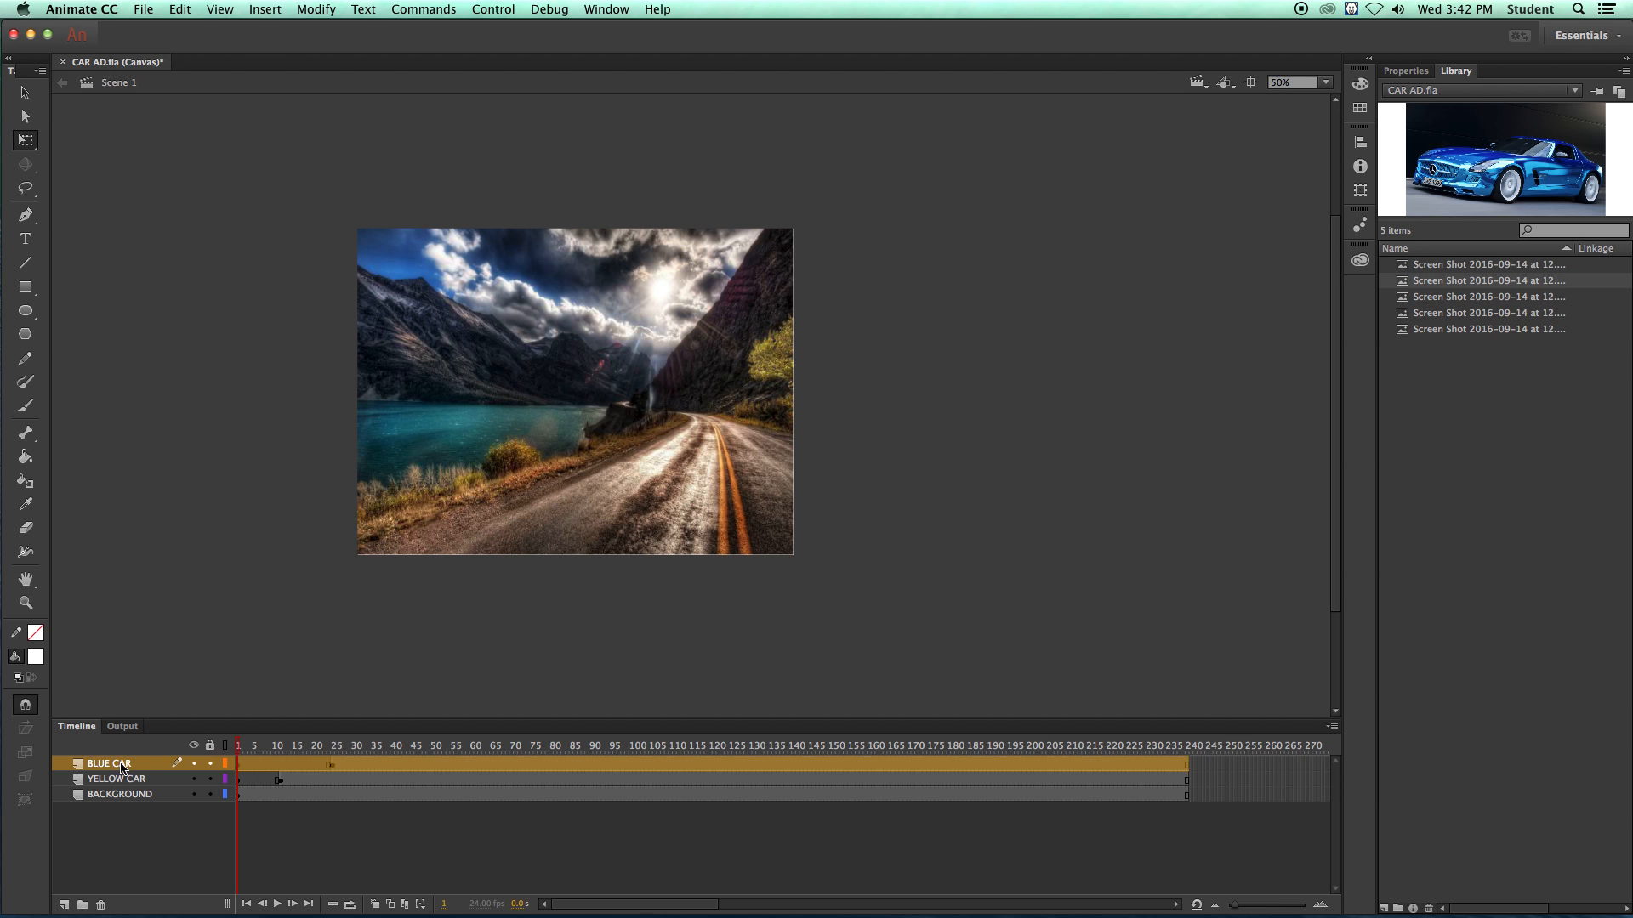
click(65, 906)
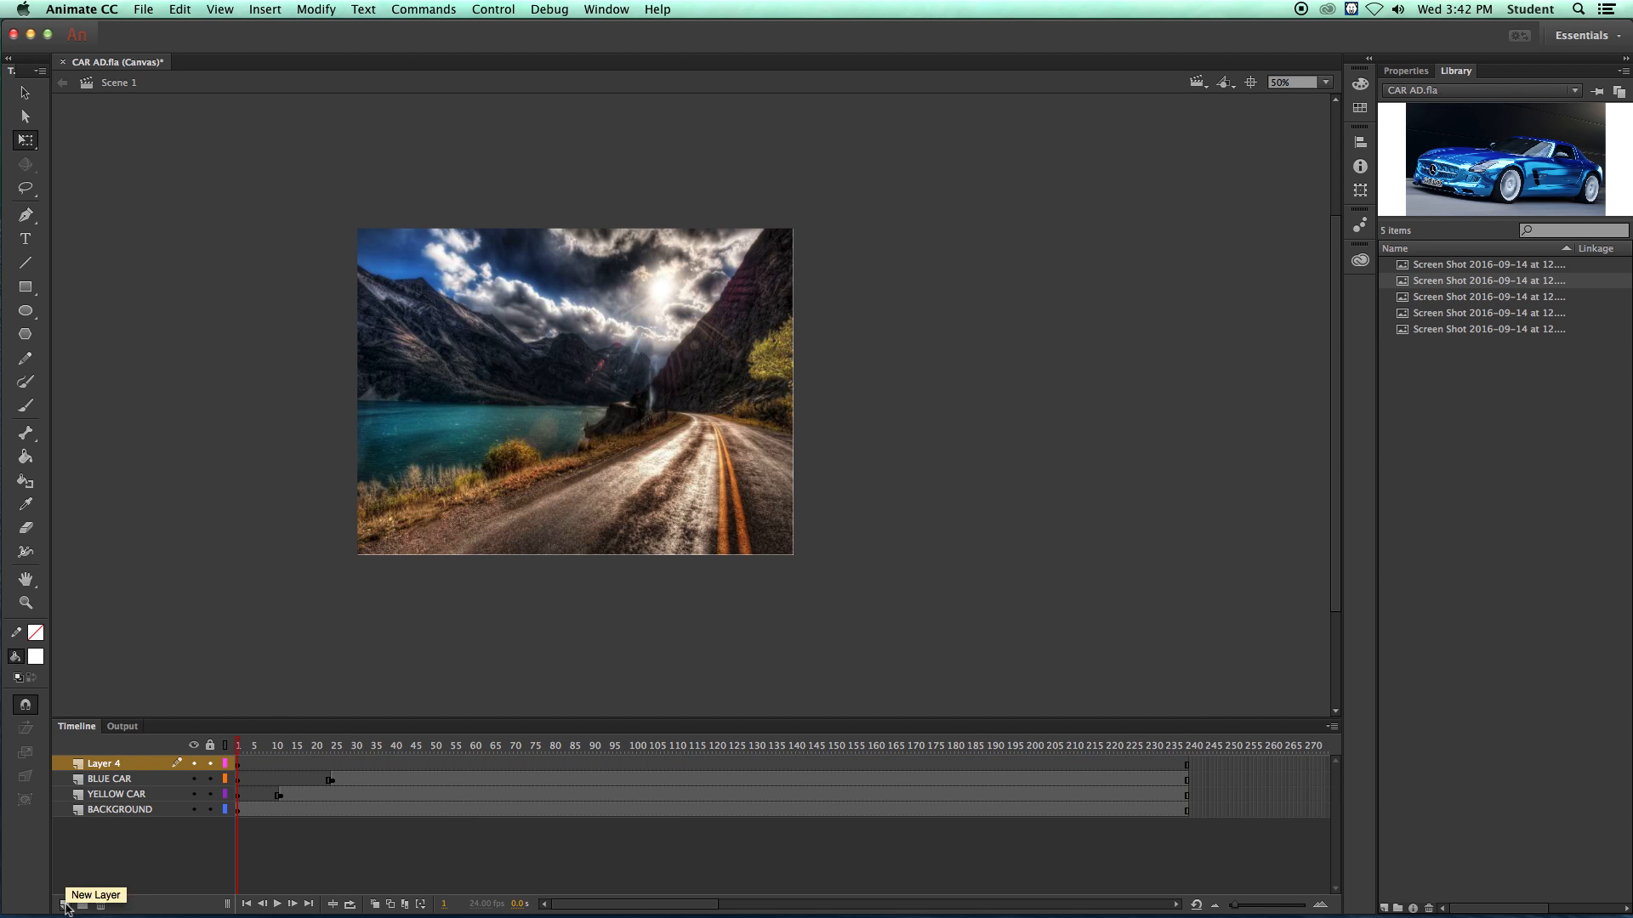
double_click(104, 764)
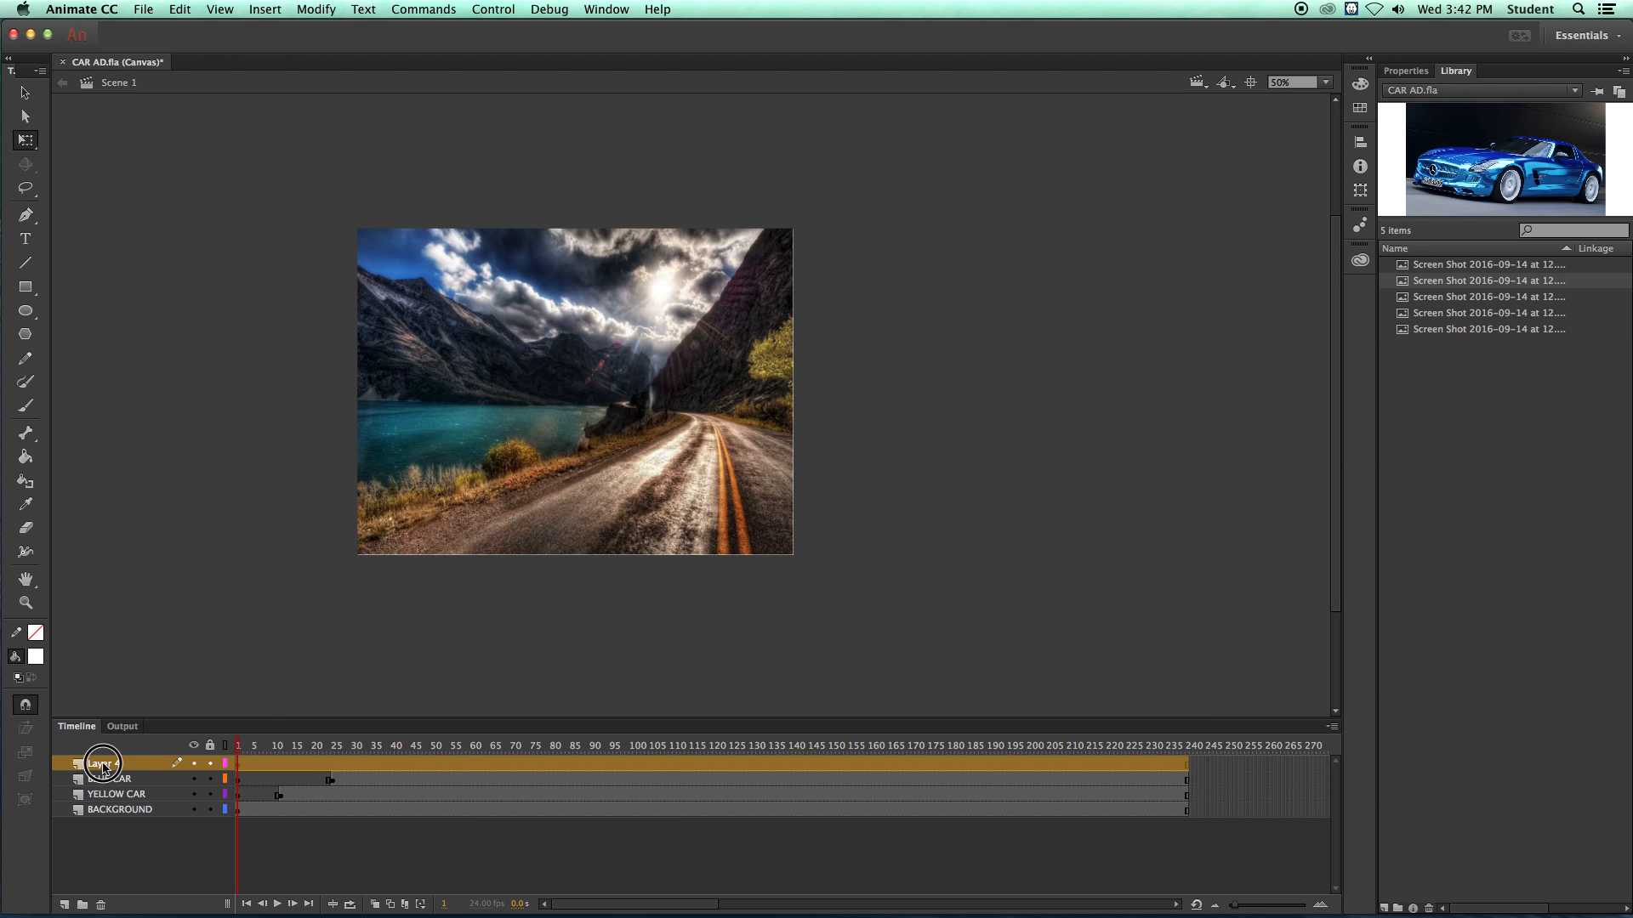
text(SILVER CAR)
key(Return)
- Insert a keyframe around frame 45 on the SILVER CAR layer and check the frames on either side of it
click(237, 748)
drag(241, 748, 413, 766)
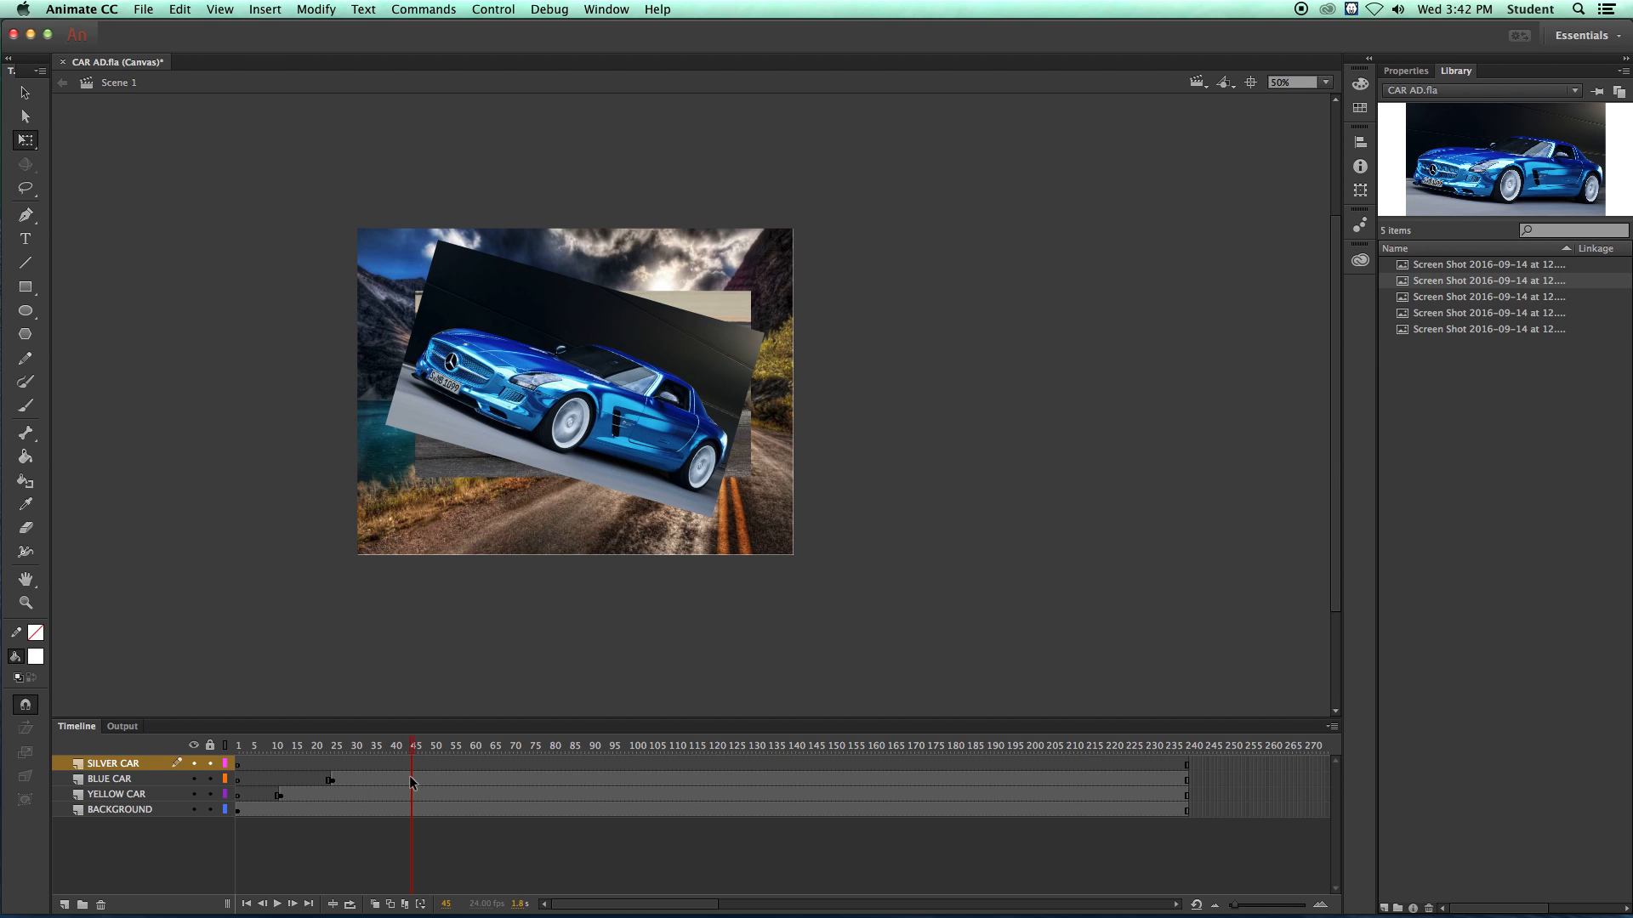
click(409, 765)
right_click(409, 769)
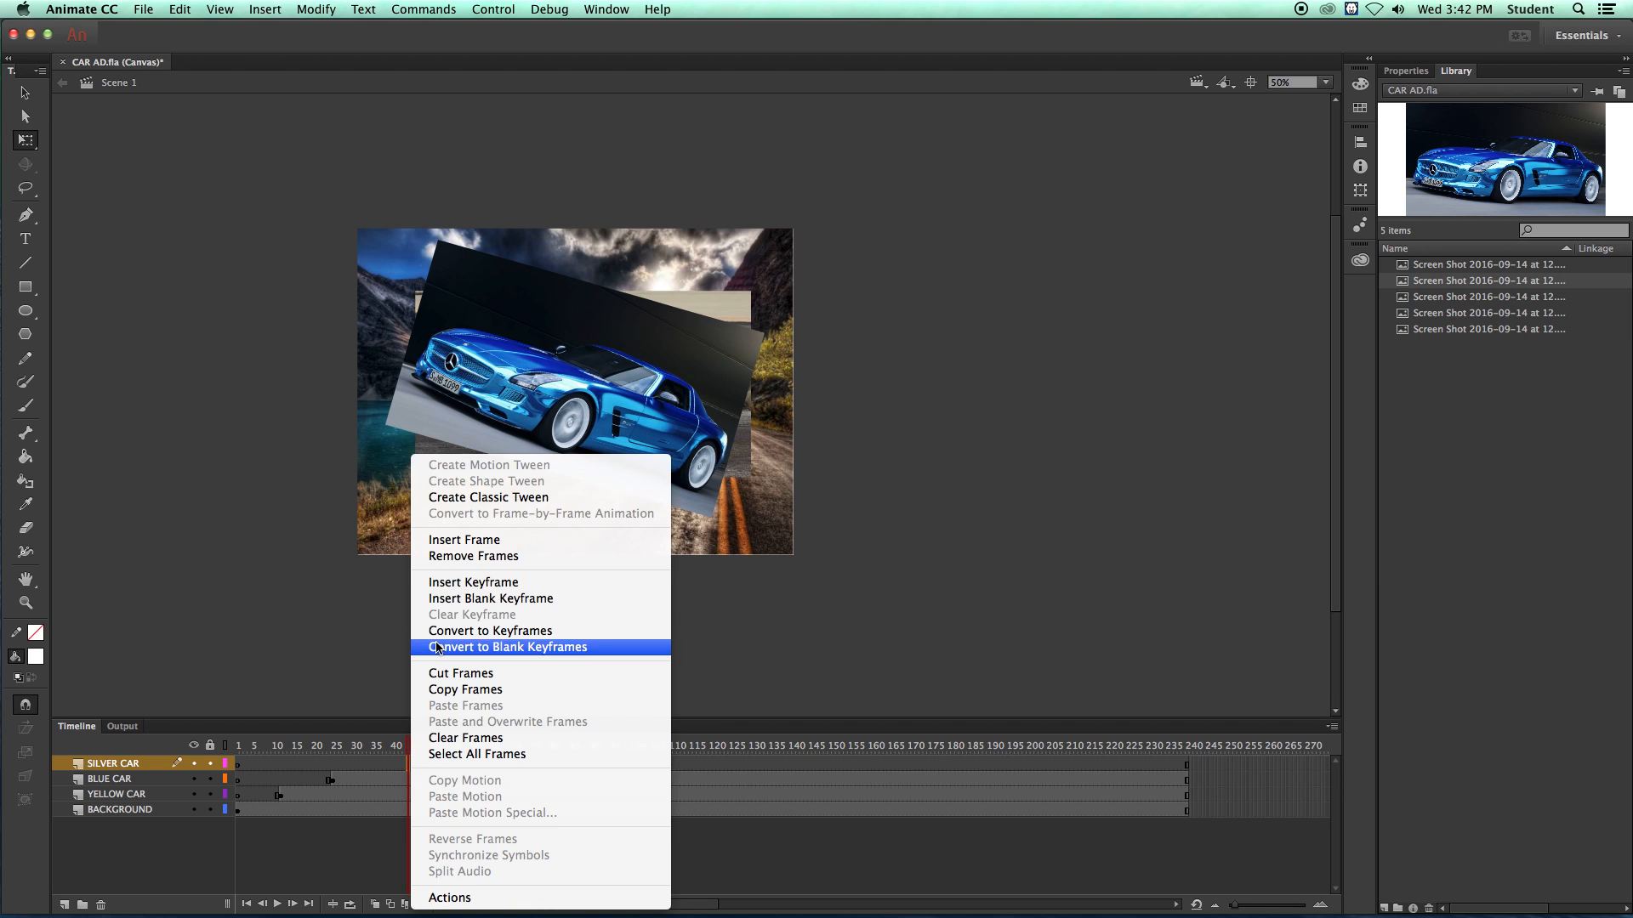
click(465, 582)
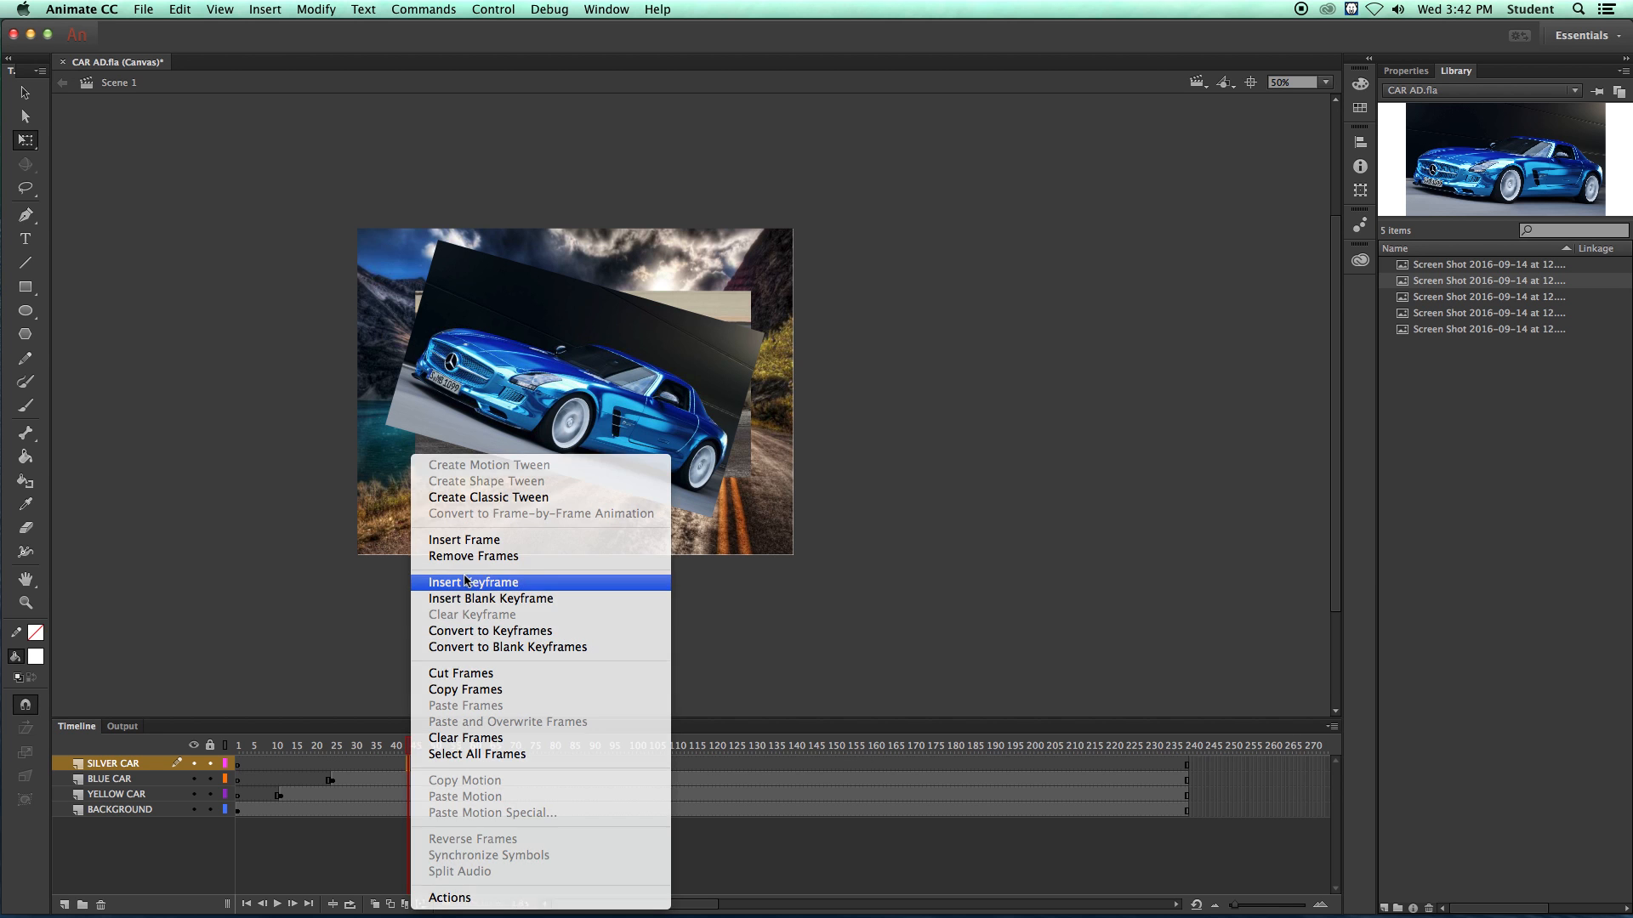
click(349, 759)
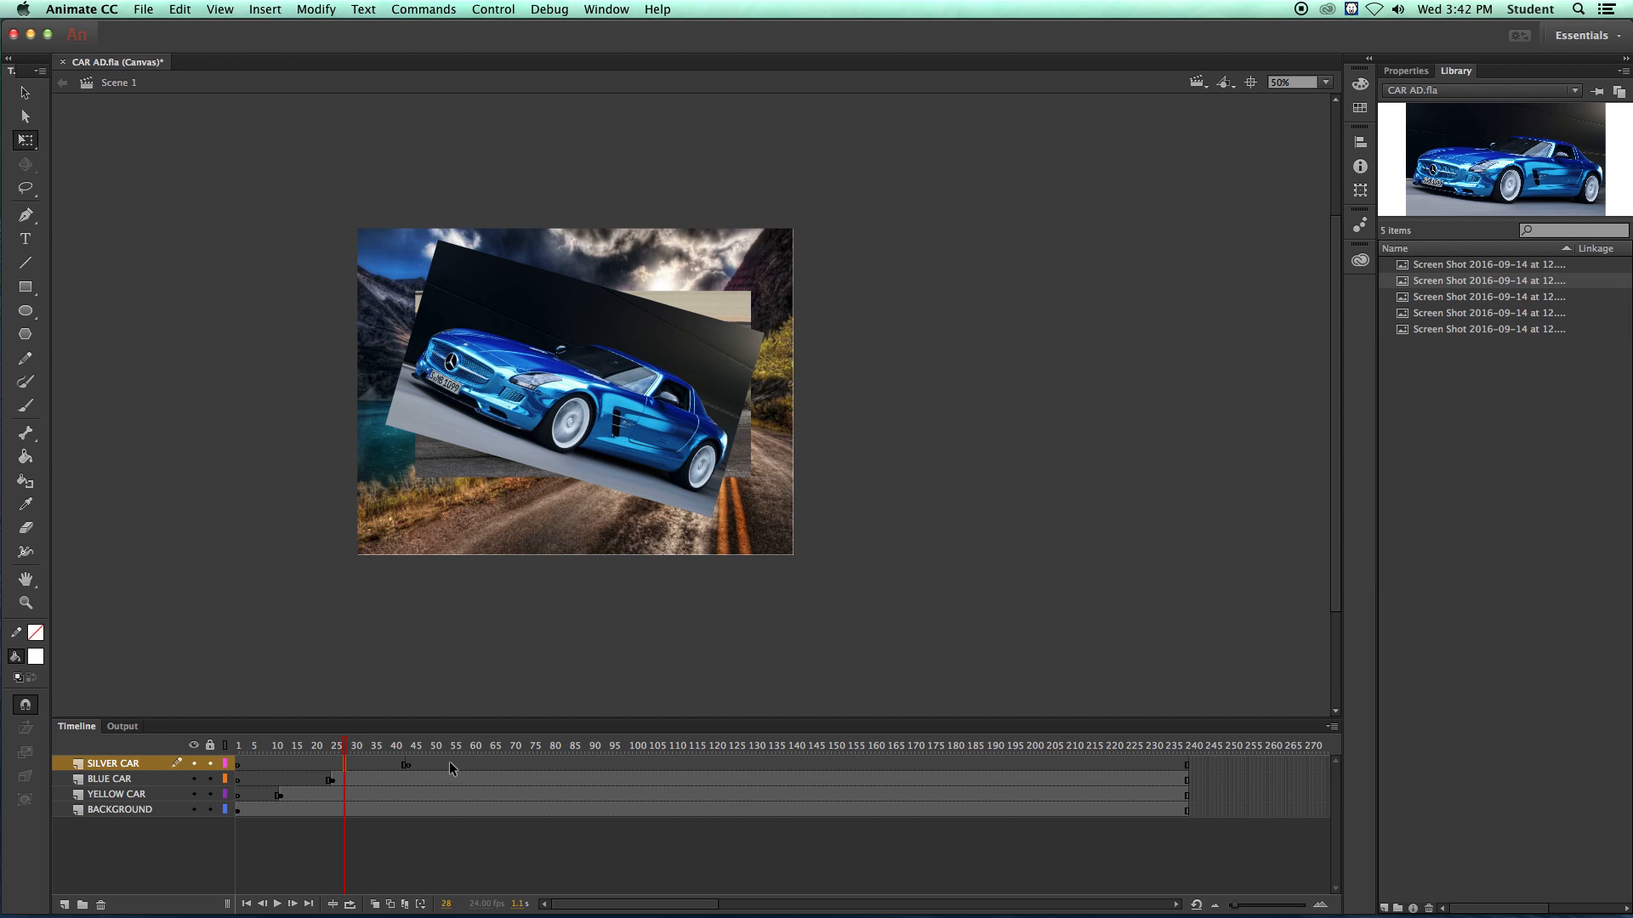
click(449, 764)
click(360, 764)
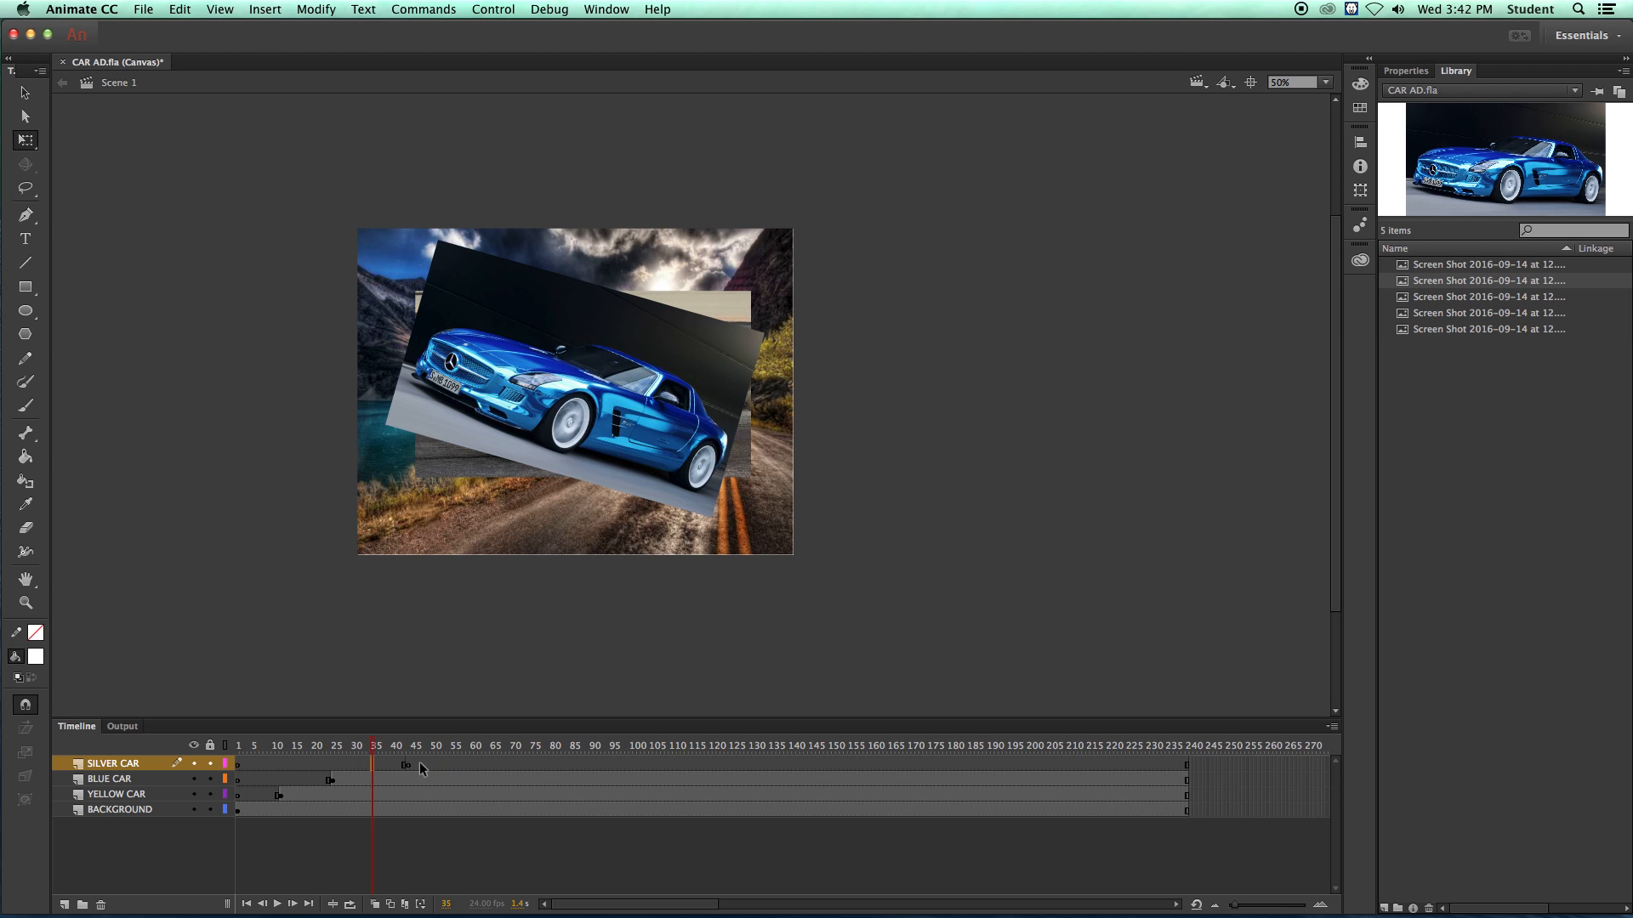
- Place the silver car image from the library on the SILVER CAR layer, tilt it counterclockwise and enlarge it slightly over the blue car
click(1434, 268)
click(1432, 300)
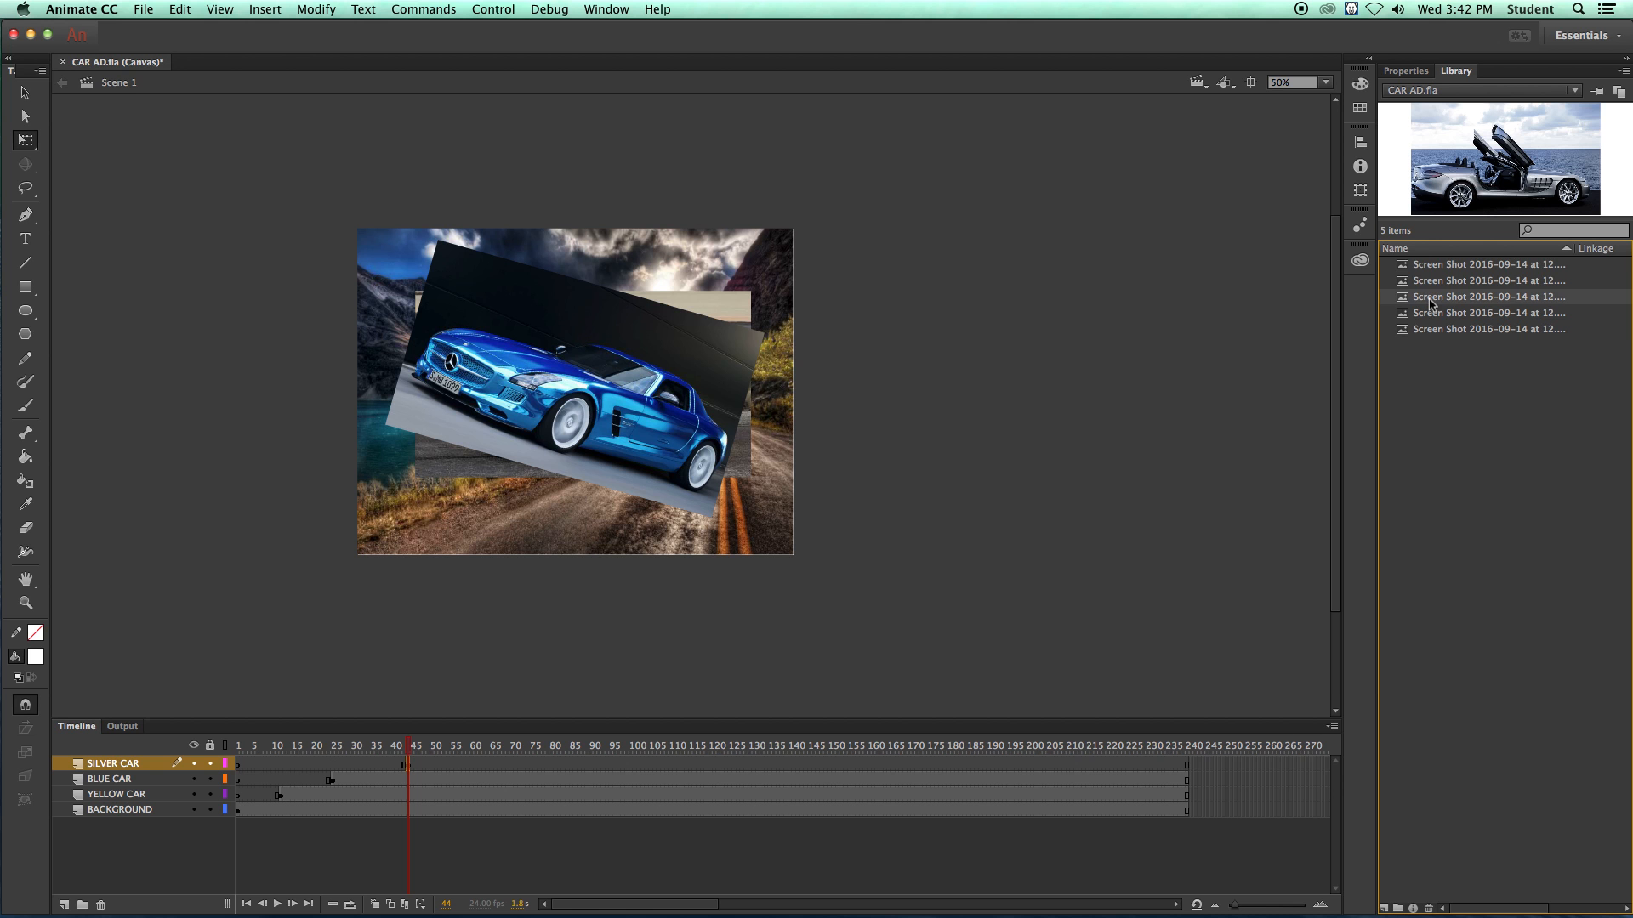
drag(1430, 302, 539, 364)
drag(398, 287, 392, 309)
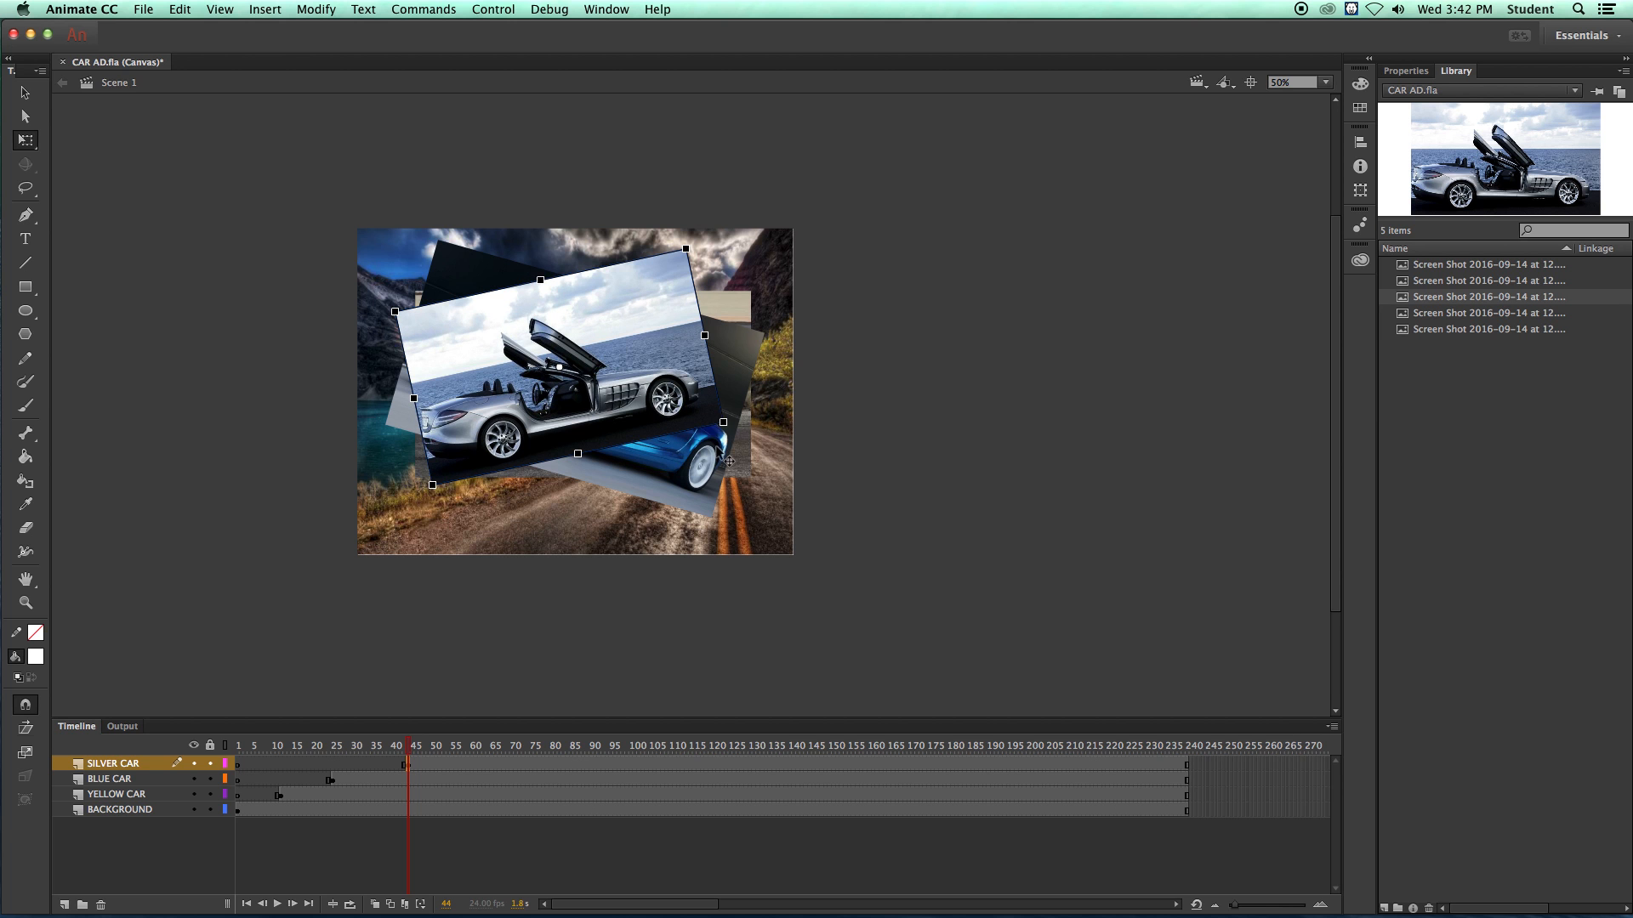
drag(718, 419, 659, 420)
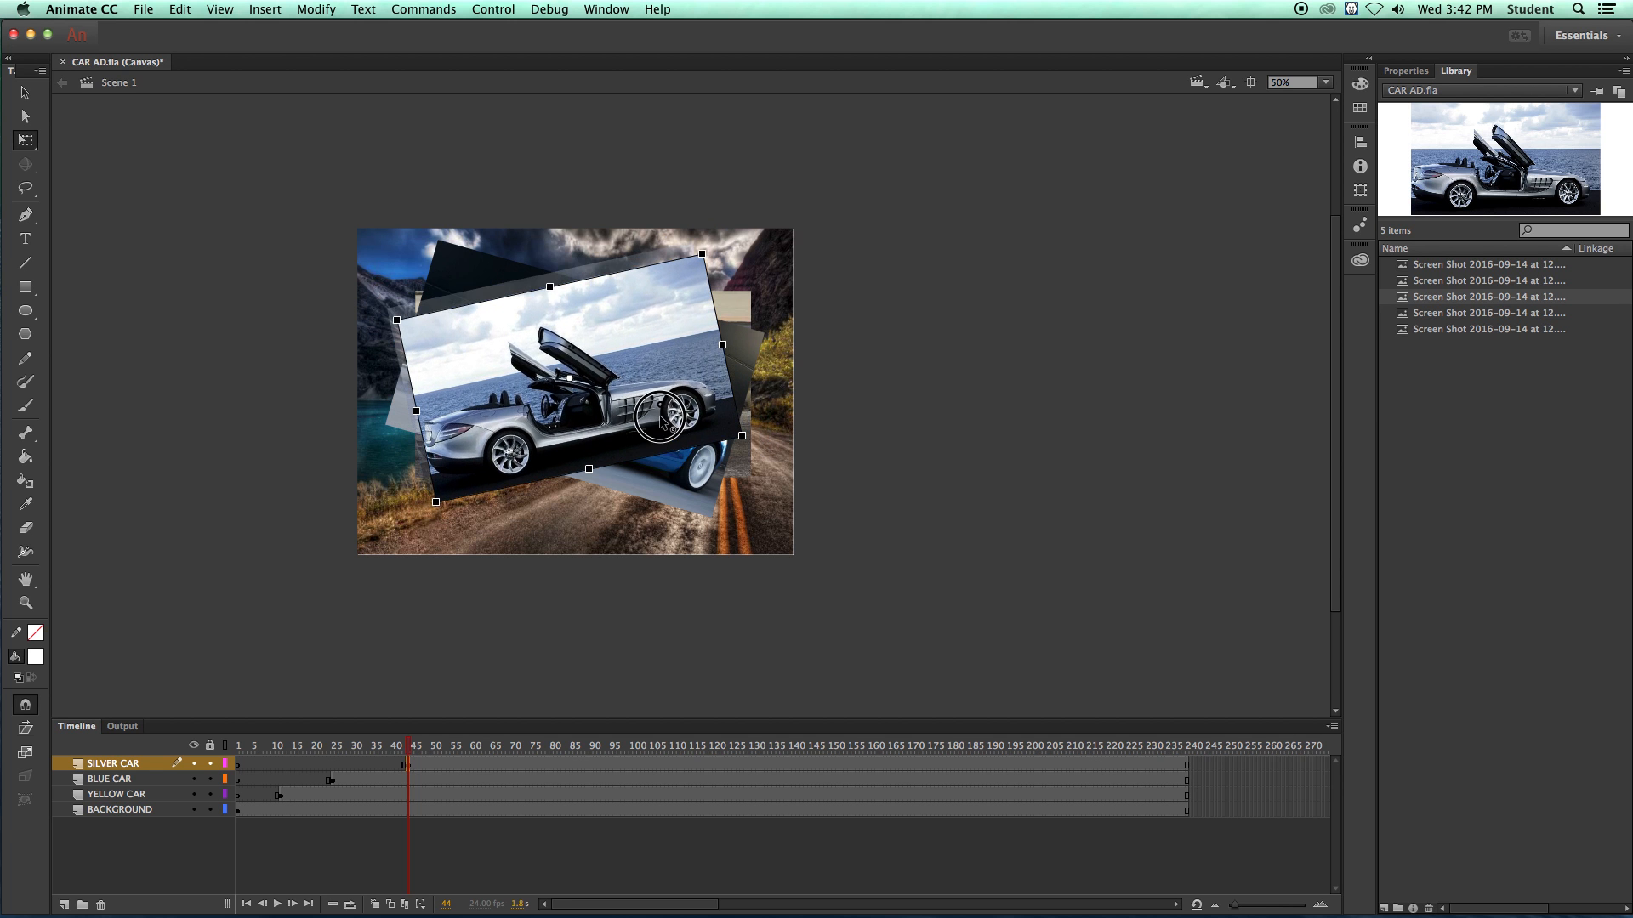
click(298, 574)
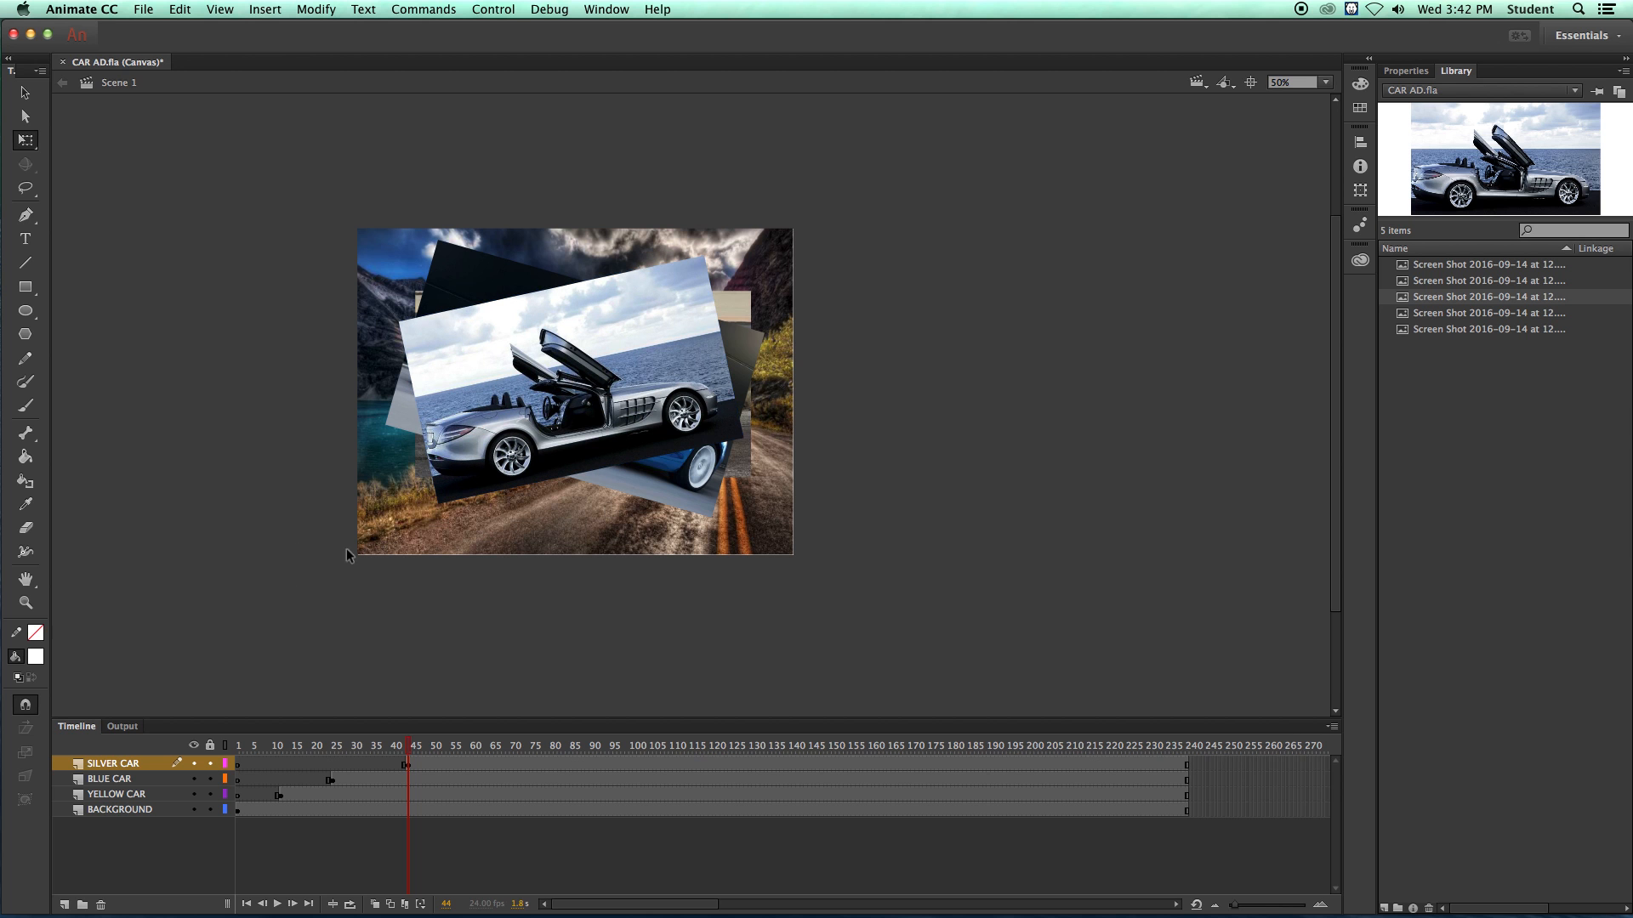
- Add a new layer above SILVER CAR and name it CAR MOUNT
click(120, 765)
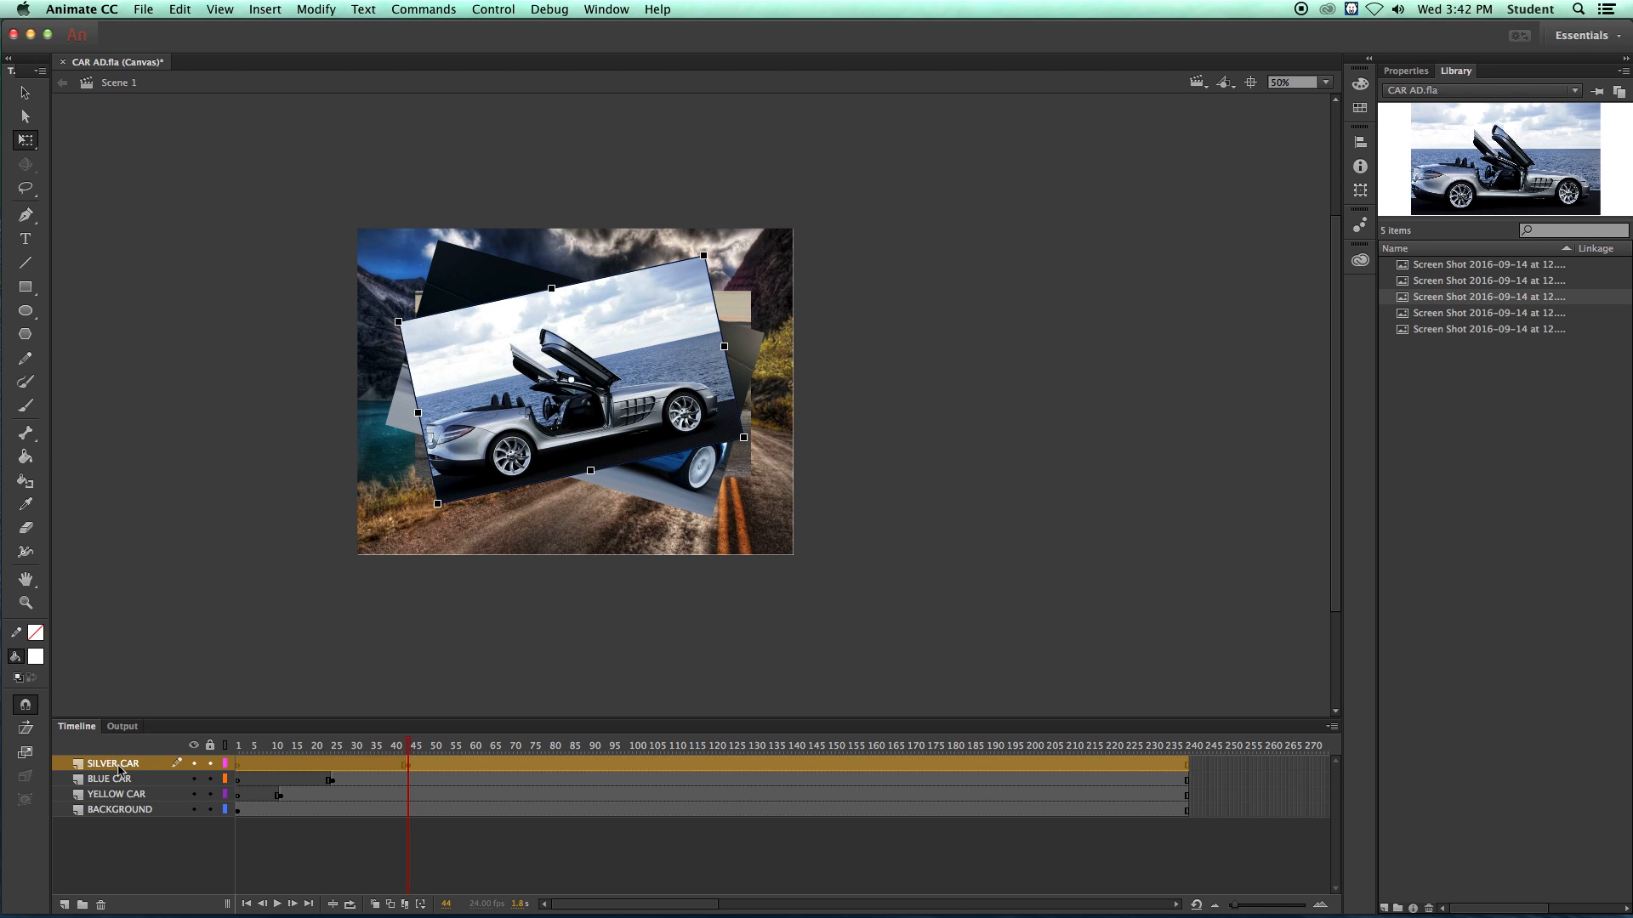
click(65, 904)
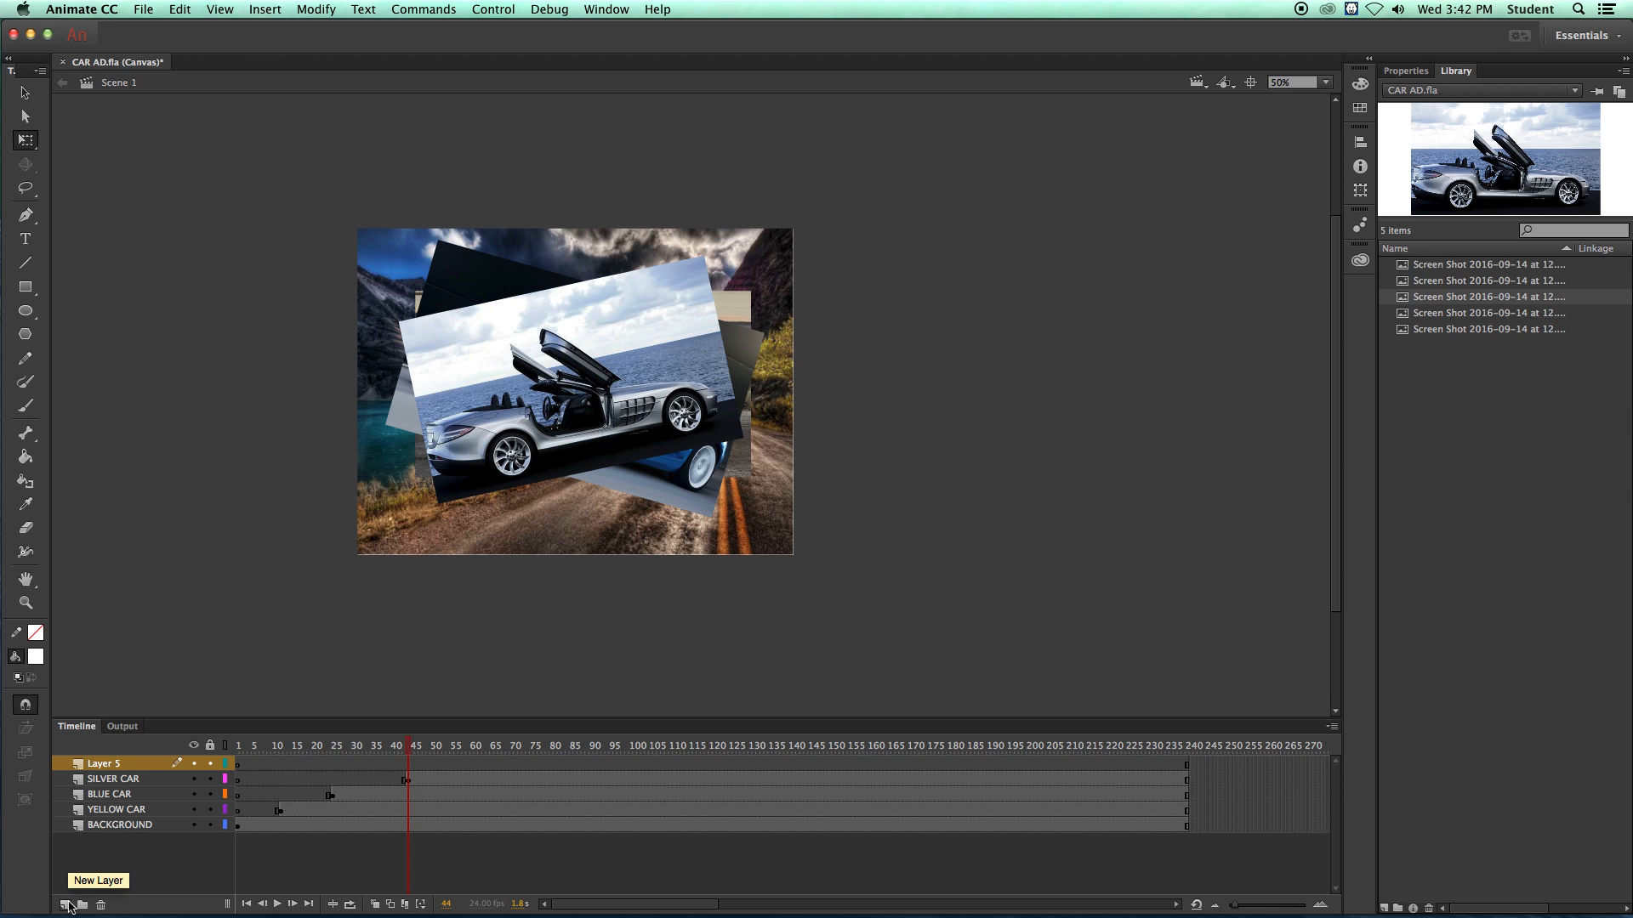
double_click(116, 765)
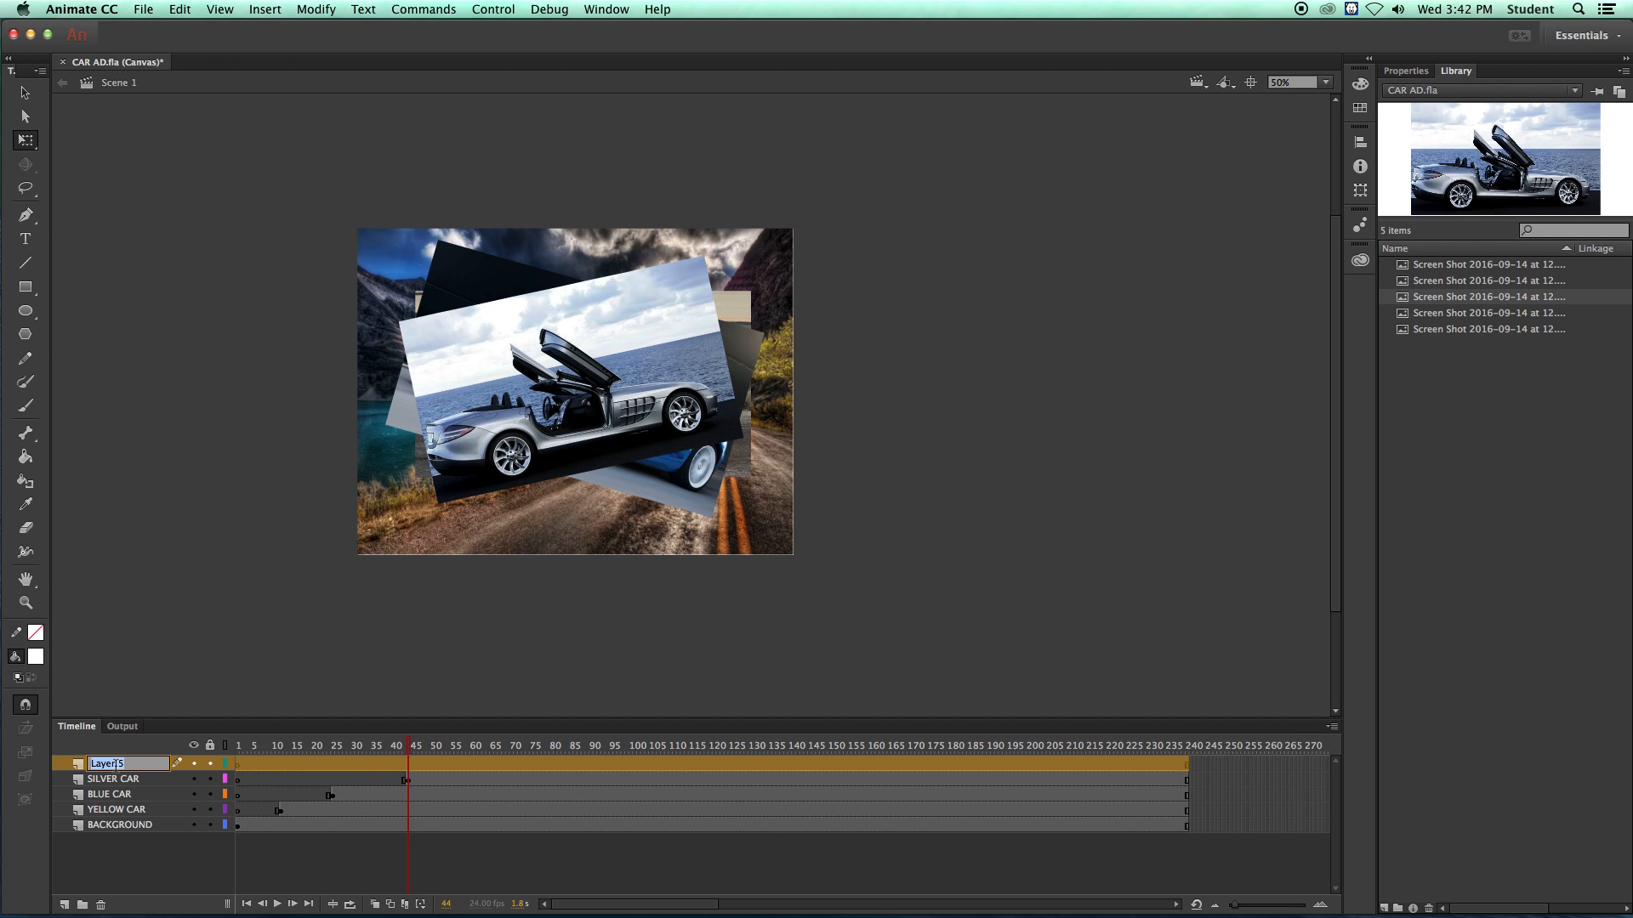
text(CAR MOUNT)
click(245, 658)
click(124, 764)
- Insert a keyframe around frame 65 on the CAR MOUNT layer
drag(409, 745, 498, 753)
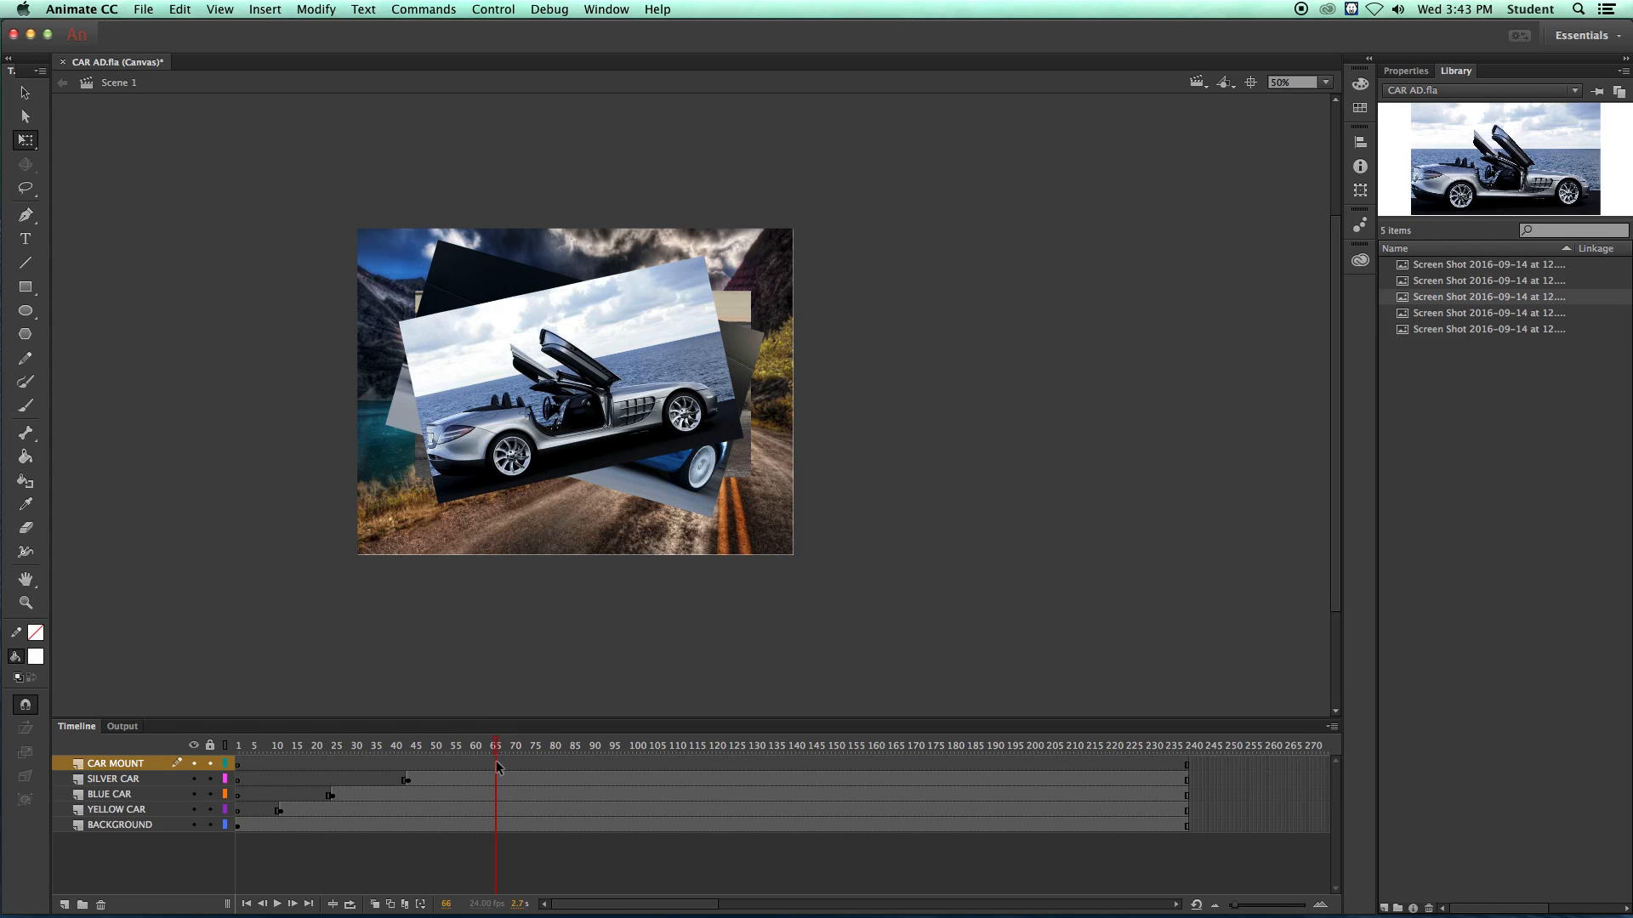
right_click(494, 765)
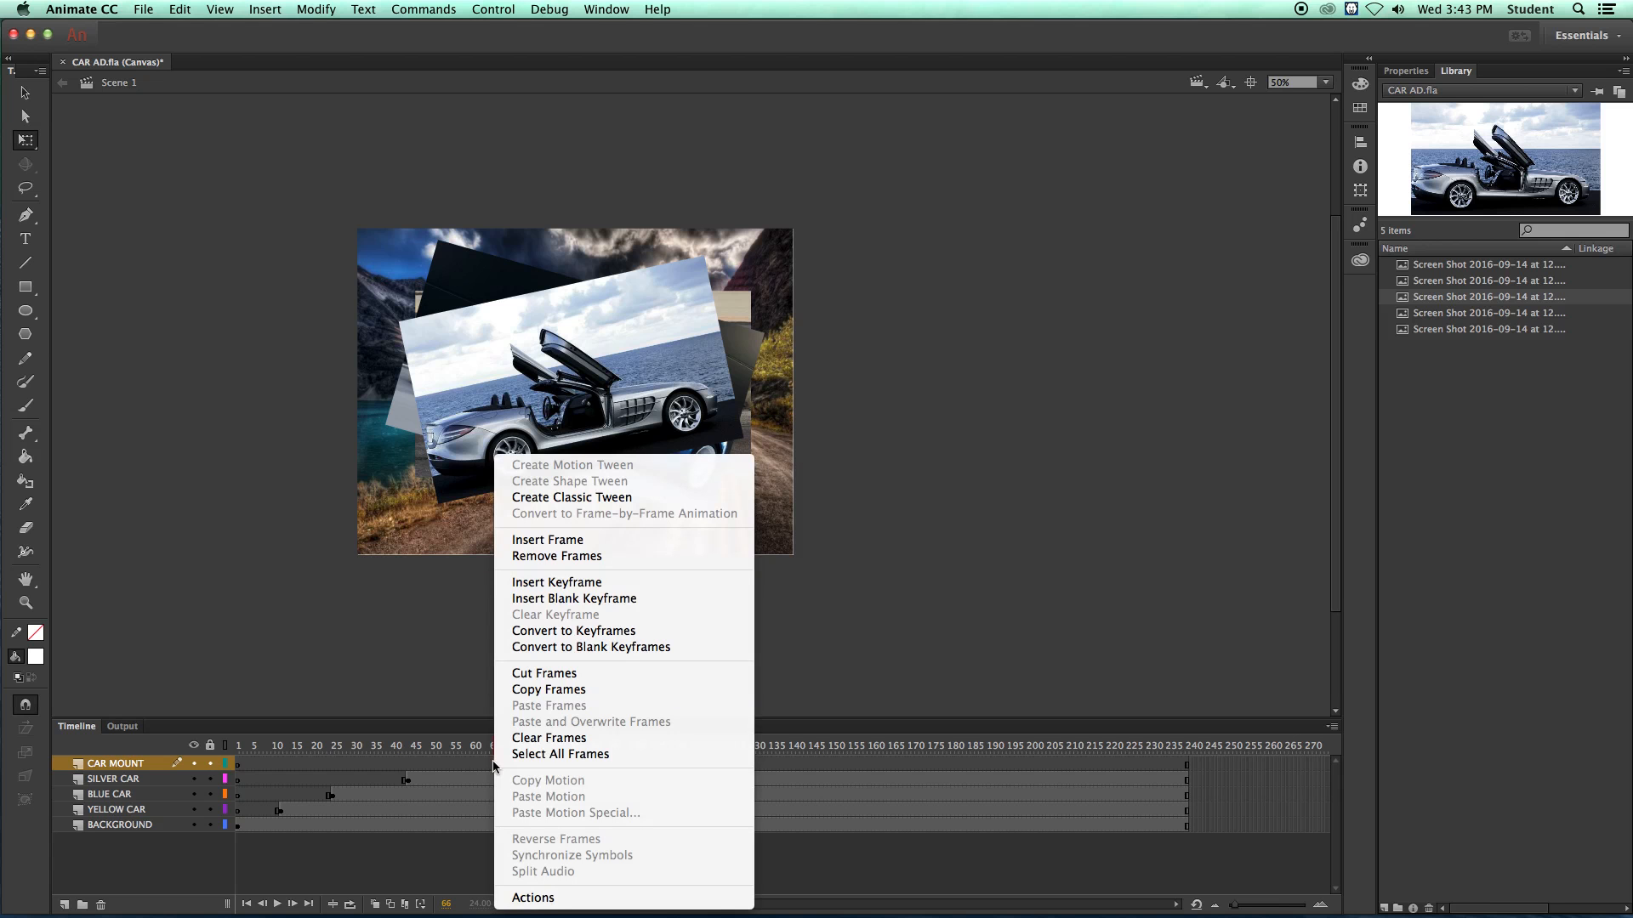
click(533, 582)
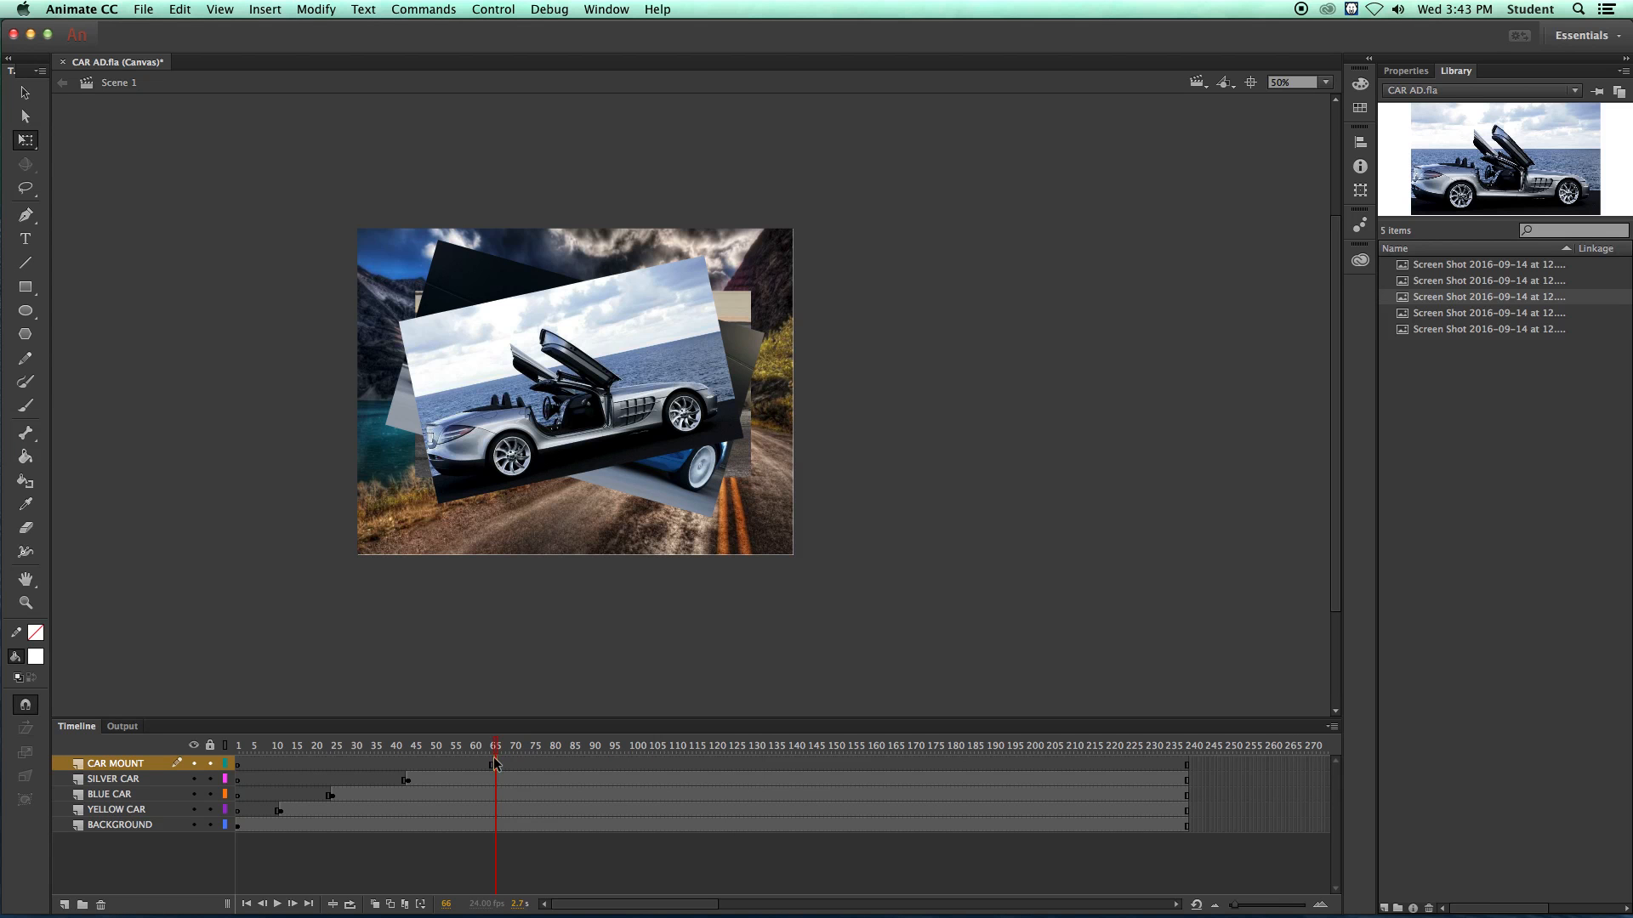
- Place the image of the silver car on a mountain road on the CAR MOUNT layer and enlarge it over the other cars
click(1422, 264)
drag(1422, 266, 568, 359)
drag(563, 436, 544, 434)
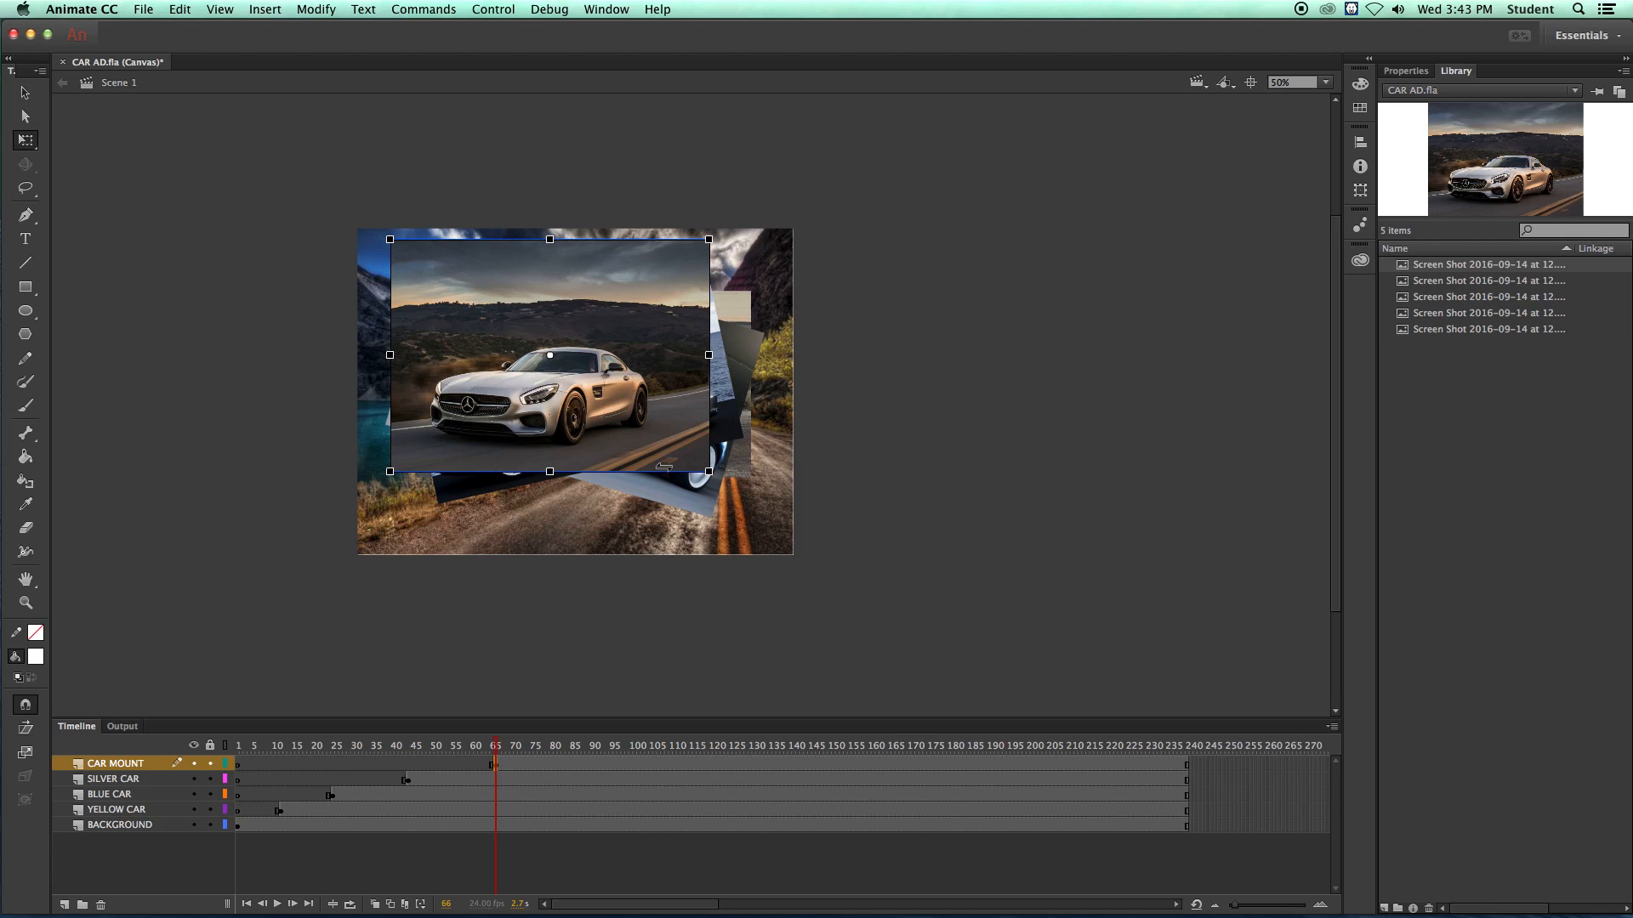
drag(707, 469, 751, 511)
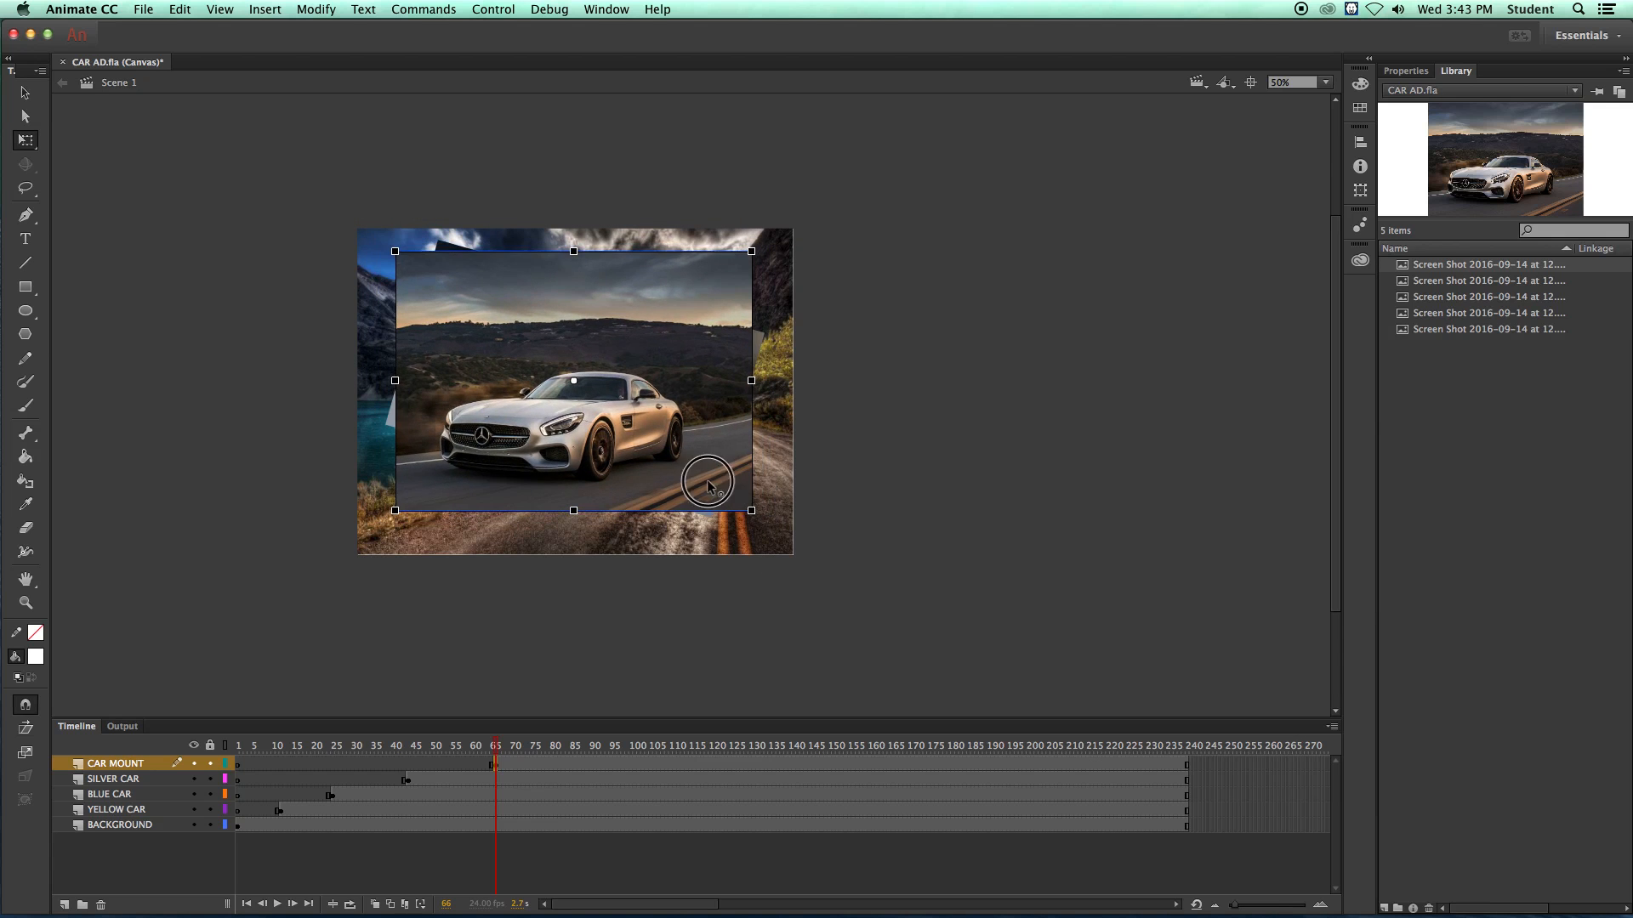
click(911, 481)
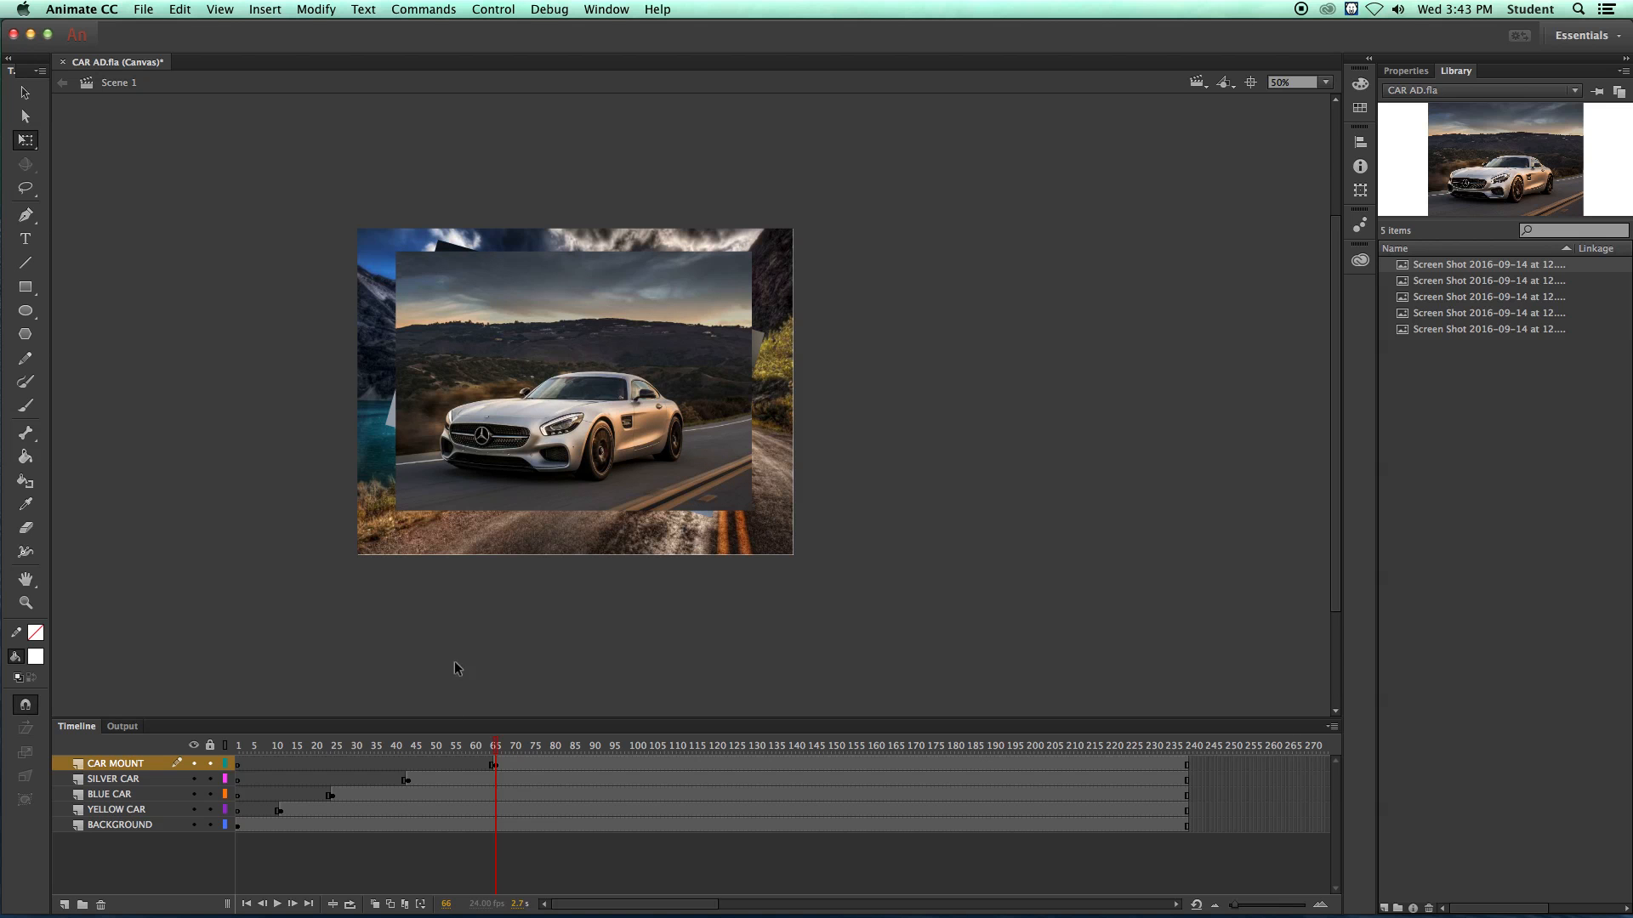
- Return to the first frame and play the animation to preview the sequence of car images
drag(499, 754, 215, 706)
click(278, 905)
click(277, 904)
- Try to move the last frames of all five layers from frame 240 back to about frame 140
click(1187, 826)
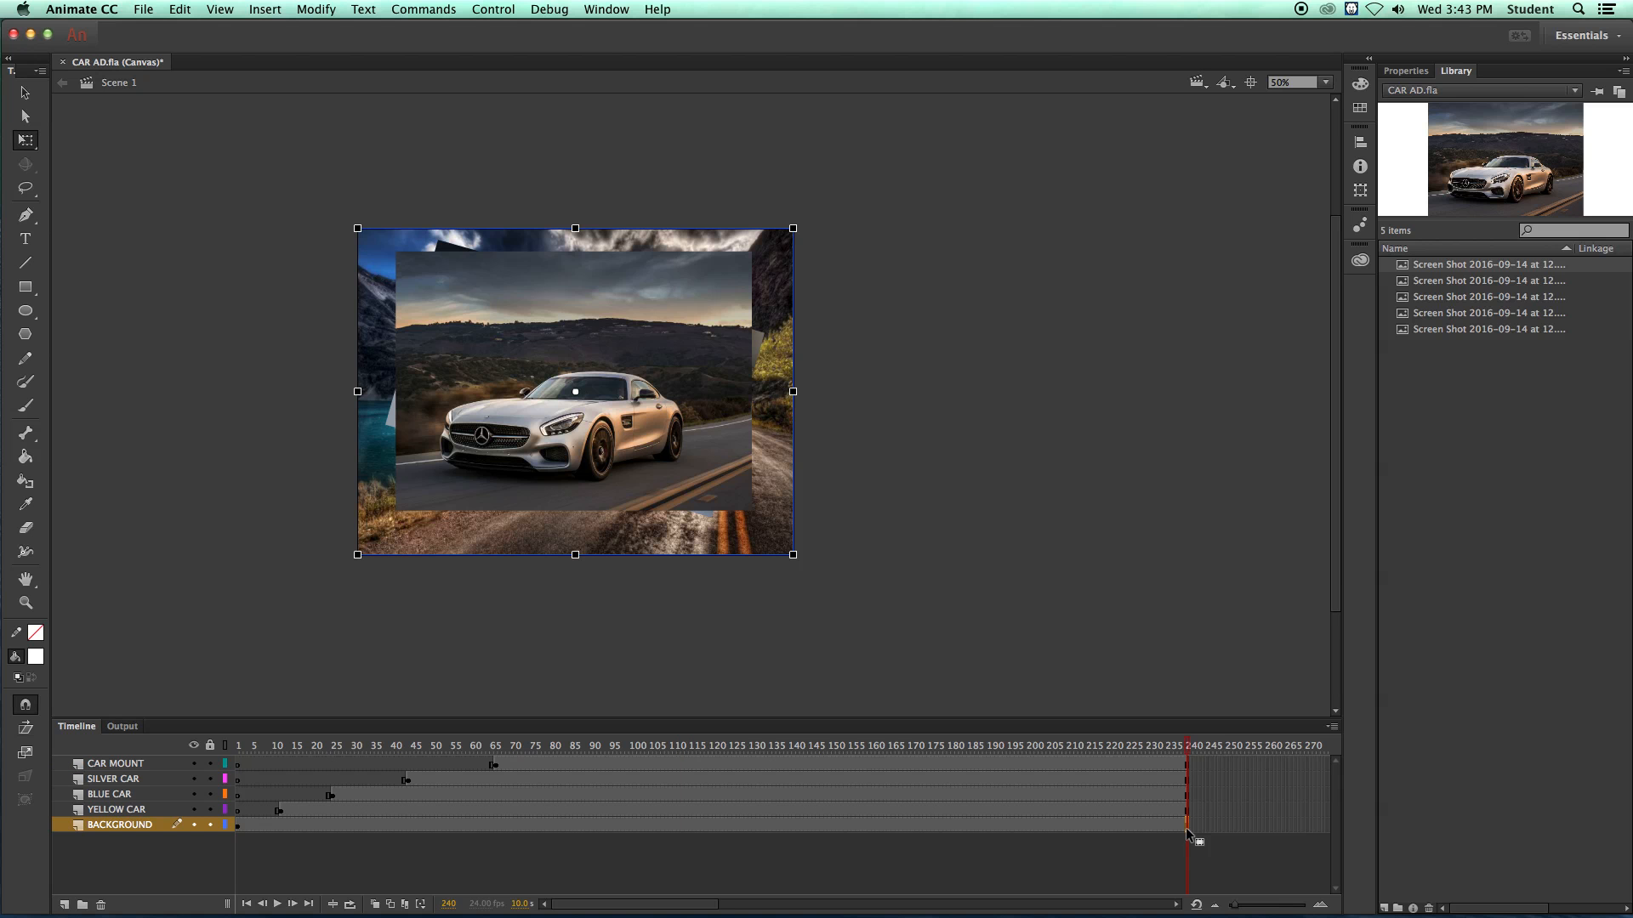
click(1206, 842)
drag(1197, 838, 1182, 797)
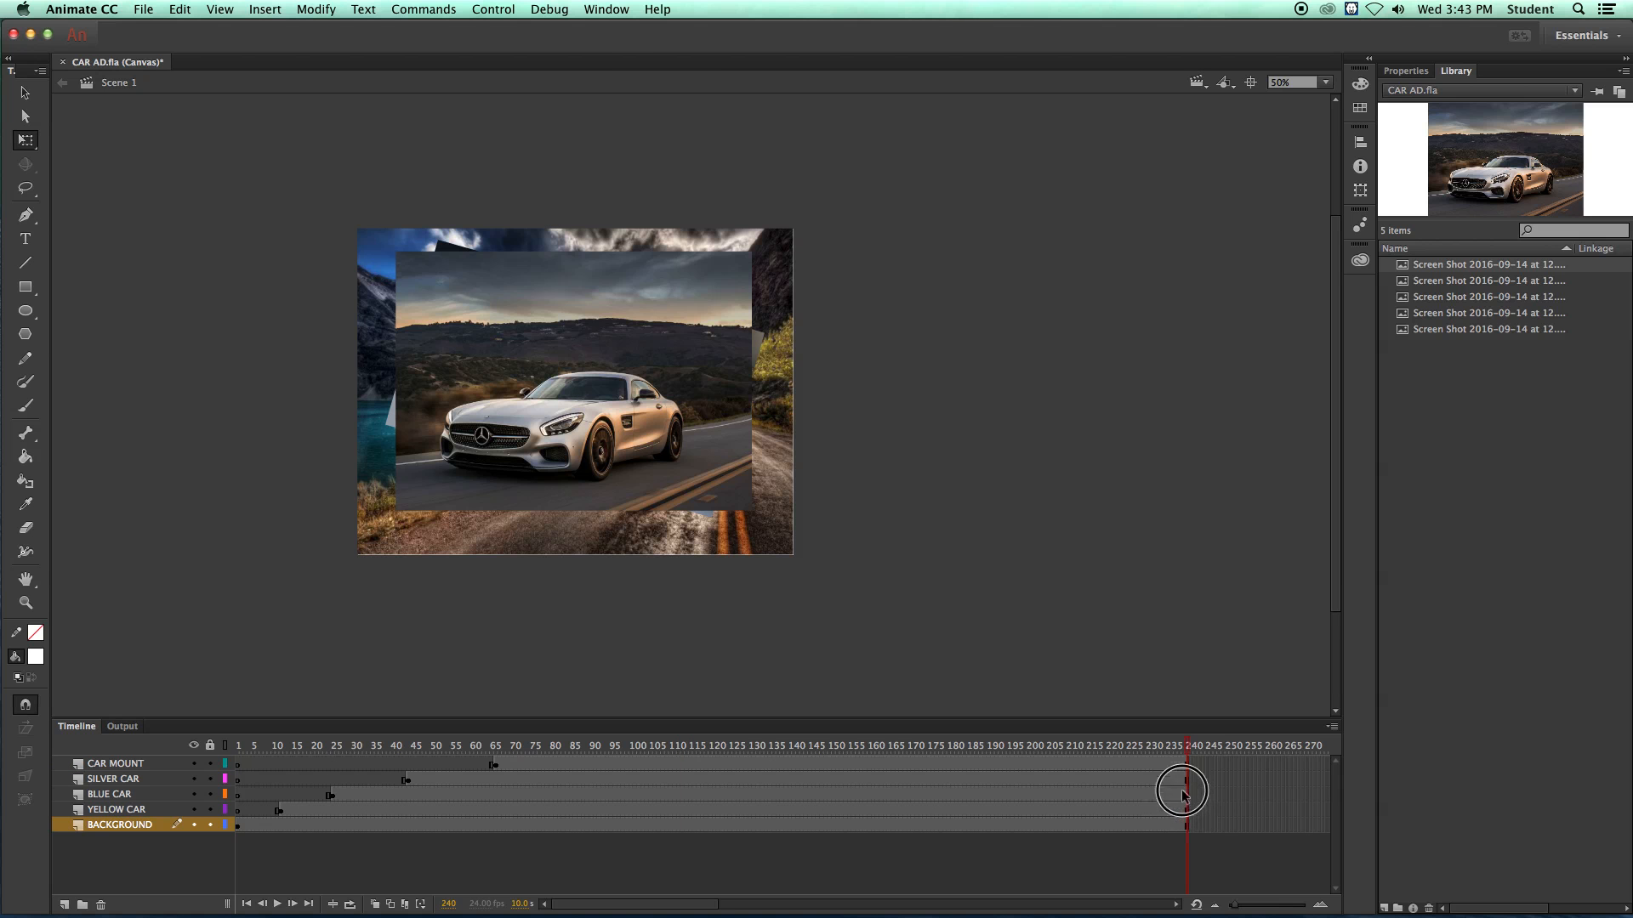
click(1188, 825)
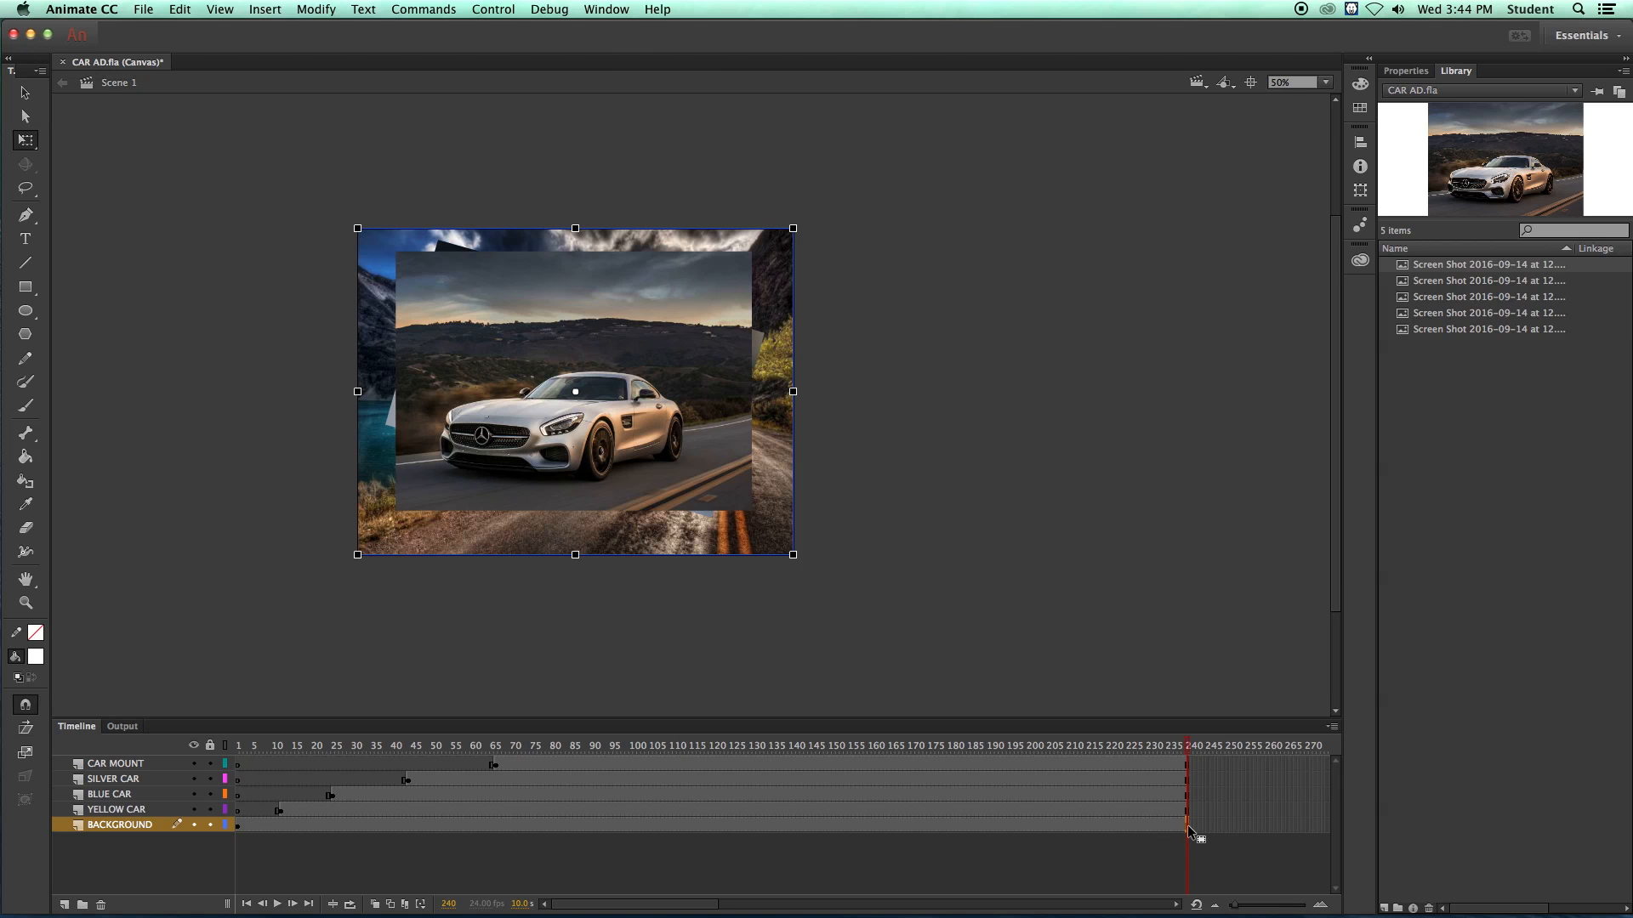
drag(1187, 822, 1194, 765)
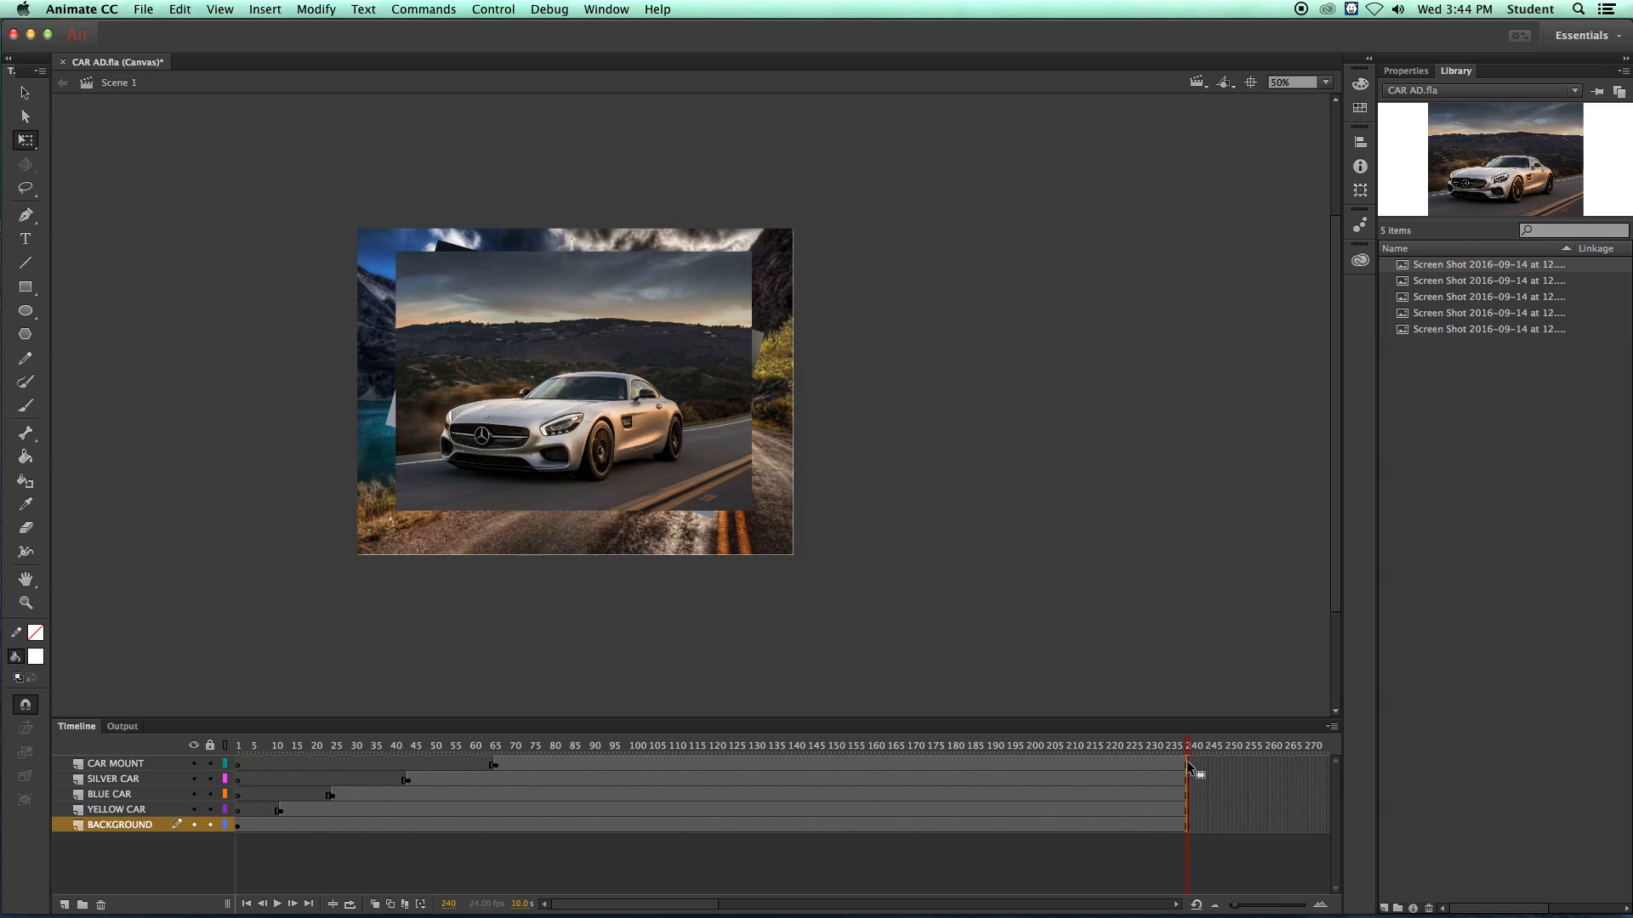
drag(1189, 825, 790, 812)
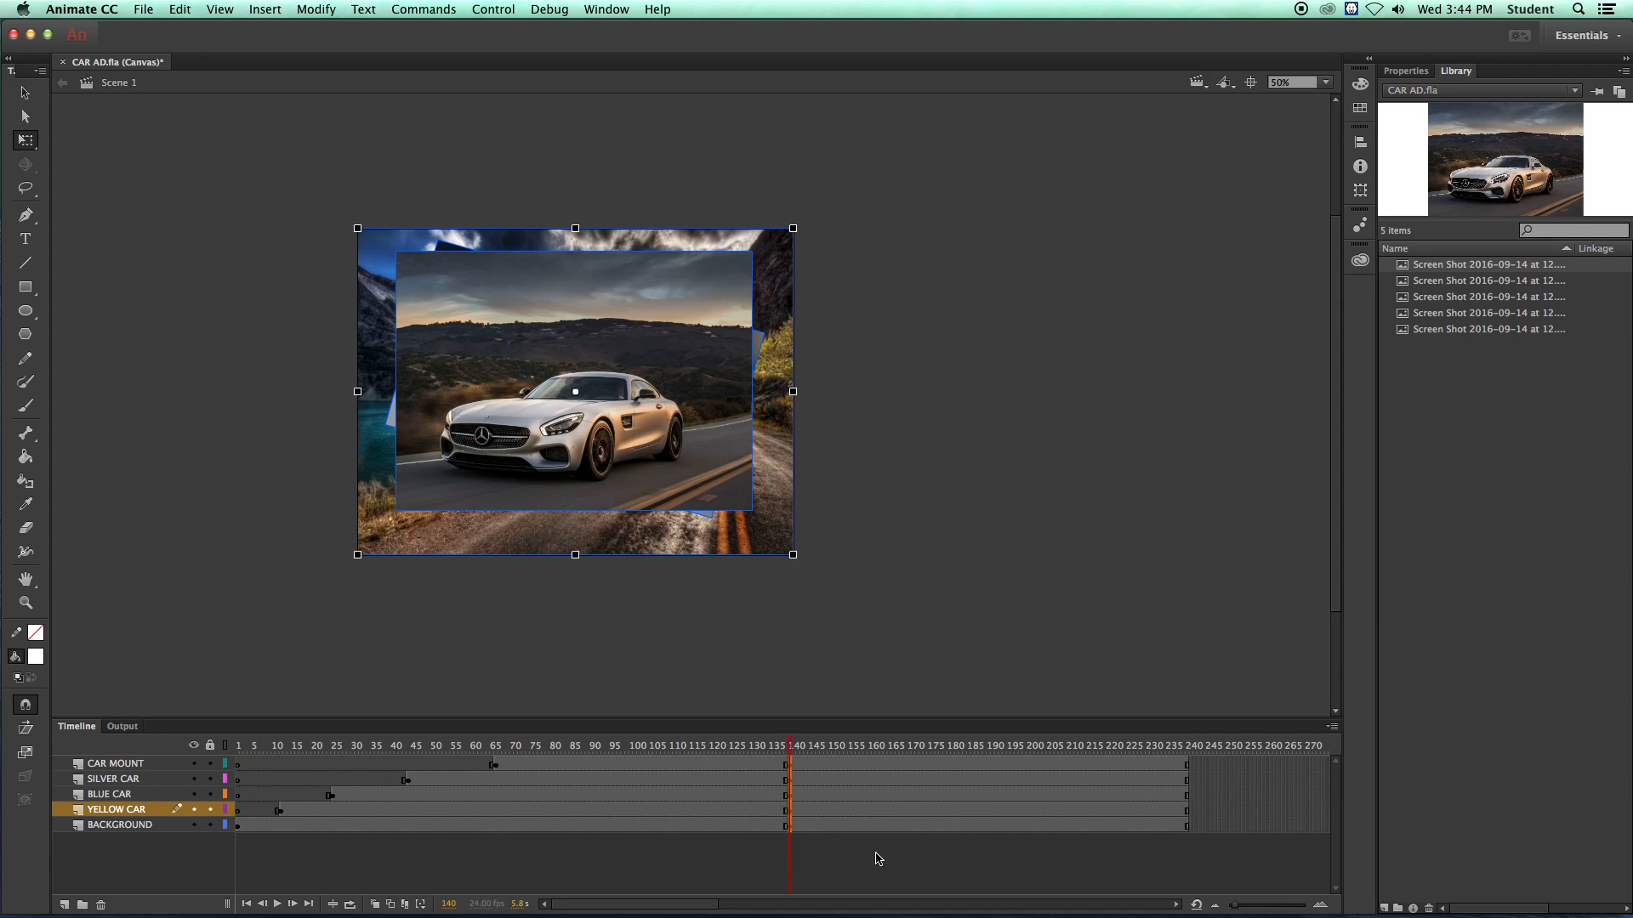
click(957, 860)
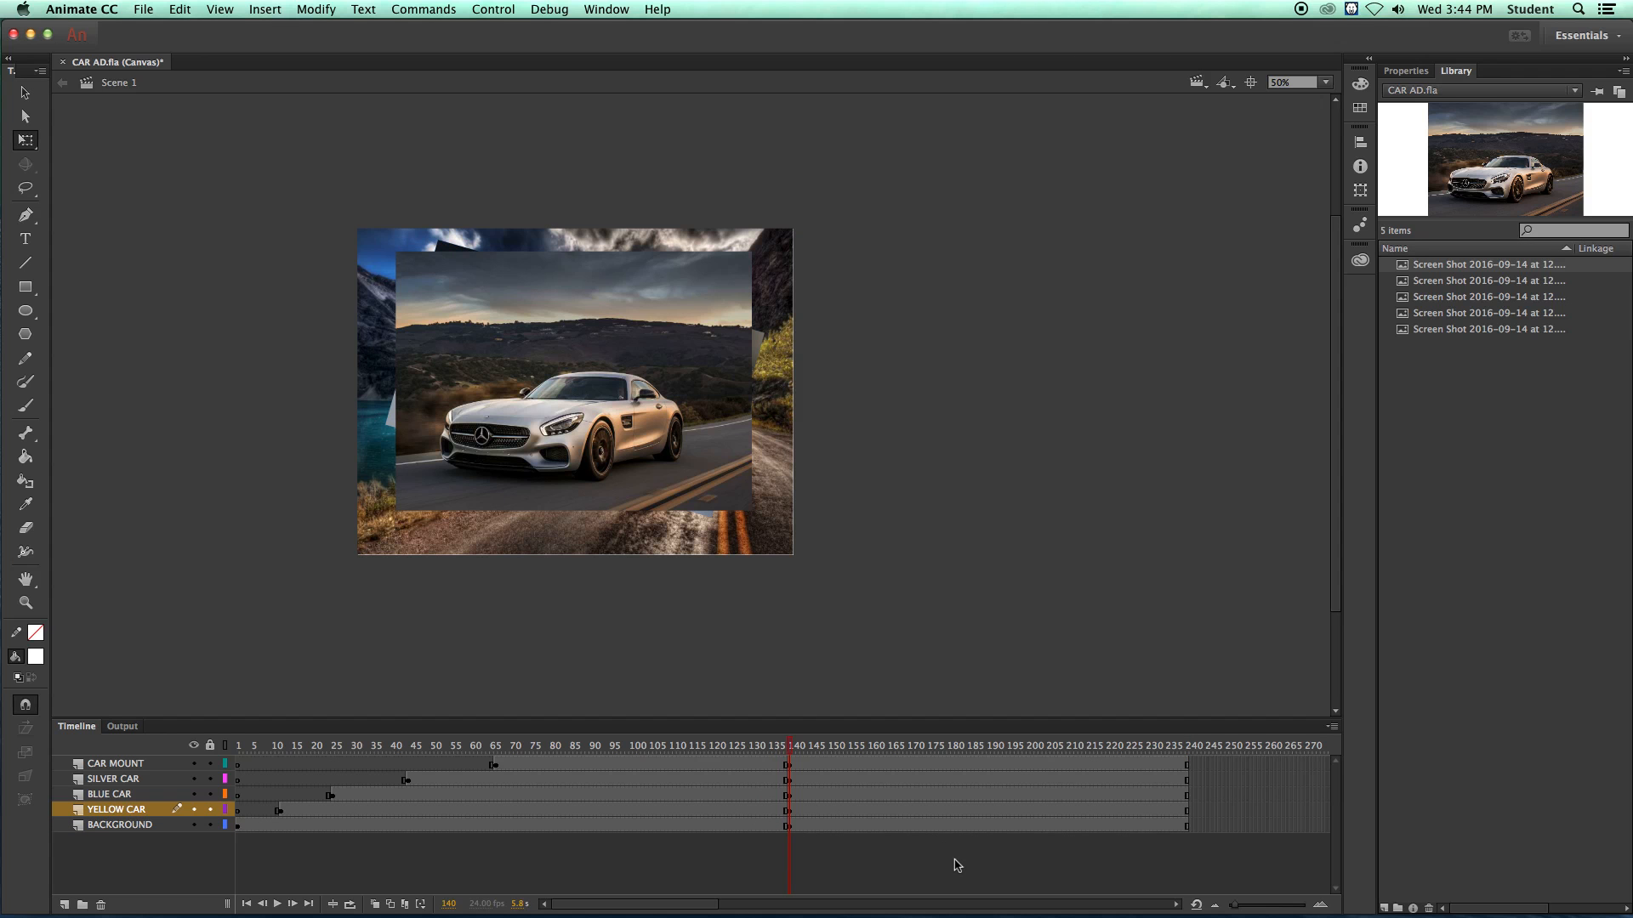
click(1186, 826)
click(1025, 859)
- Undo the changes made around frame 140 on all five layers
key(super+z)
key(super+z)
key(super+z)
key(super+z)
key(super+z)
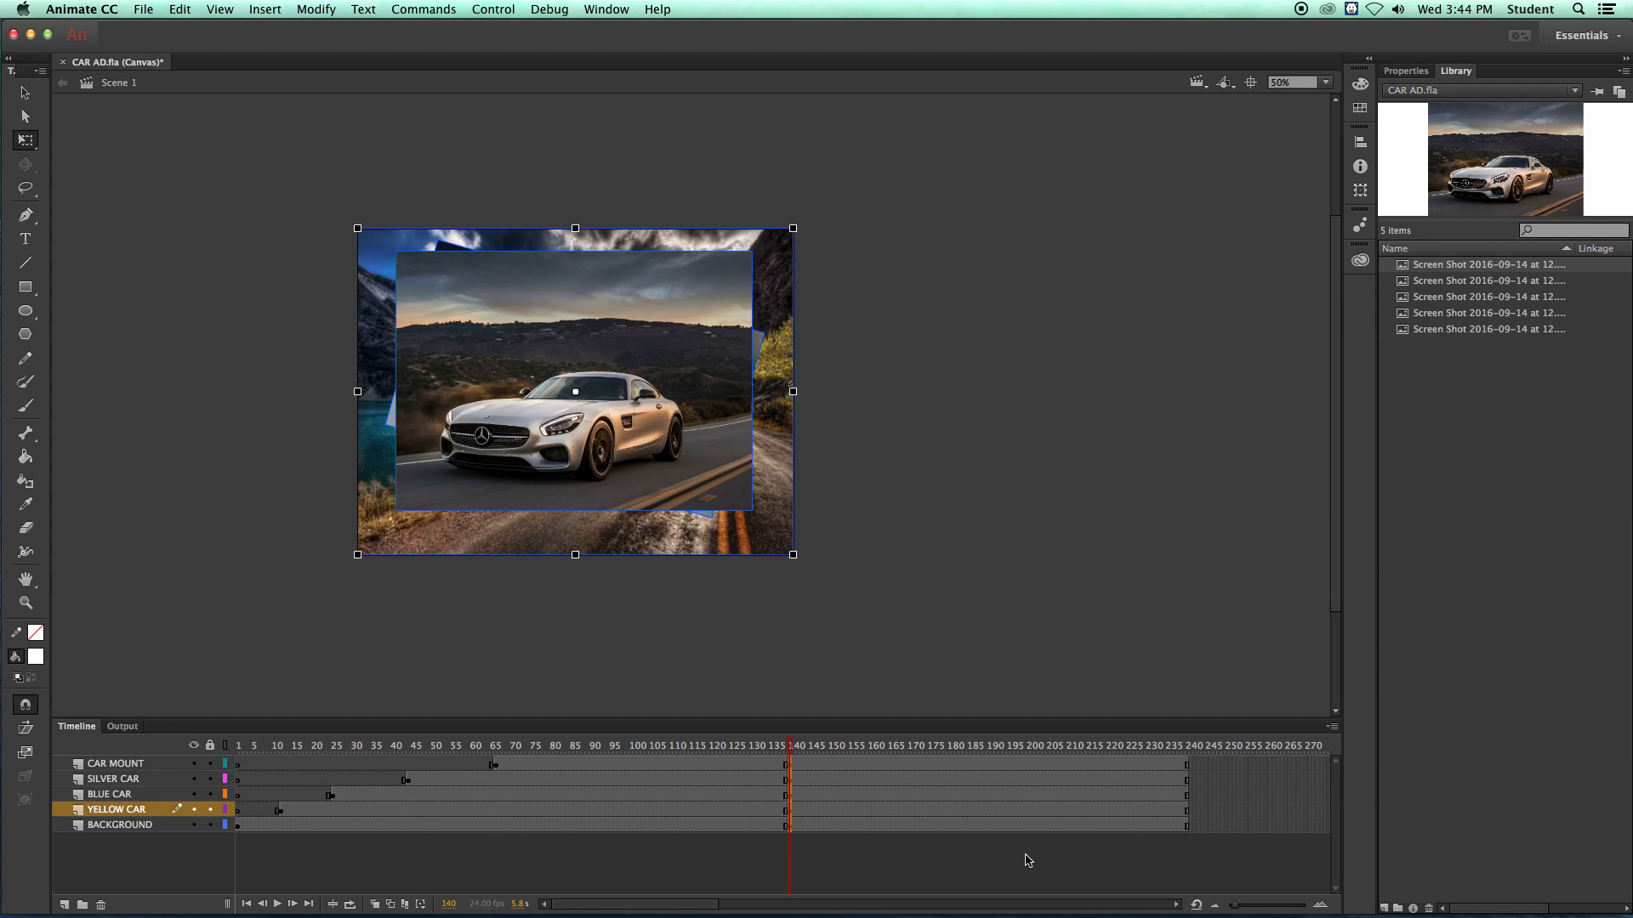
click(1069, 863)
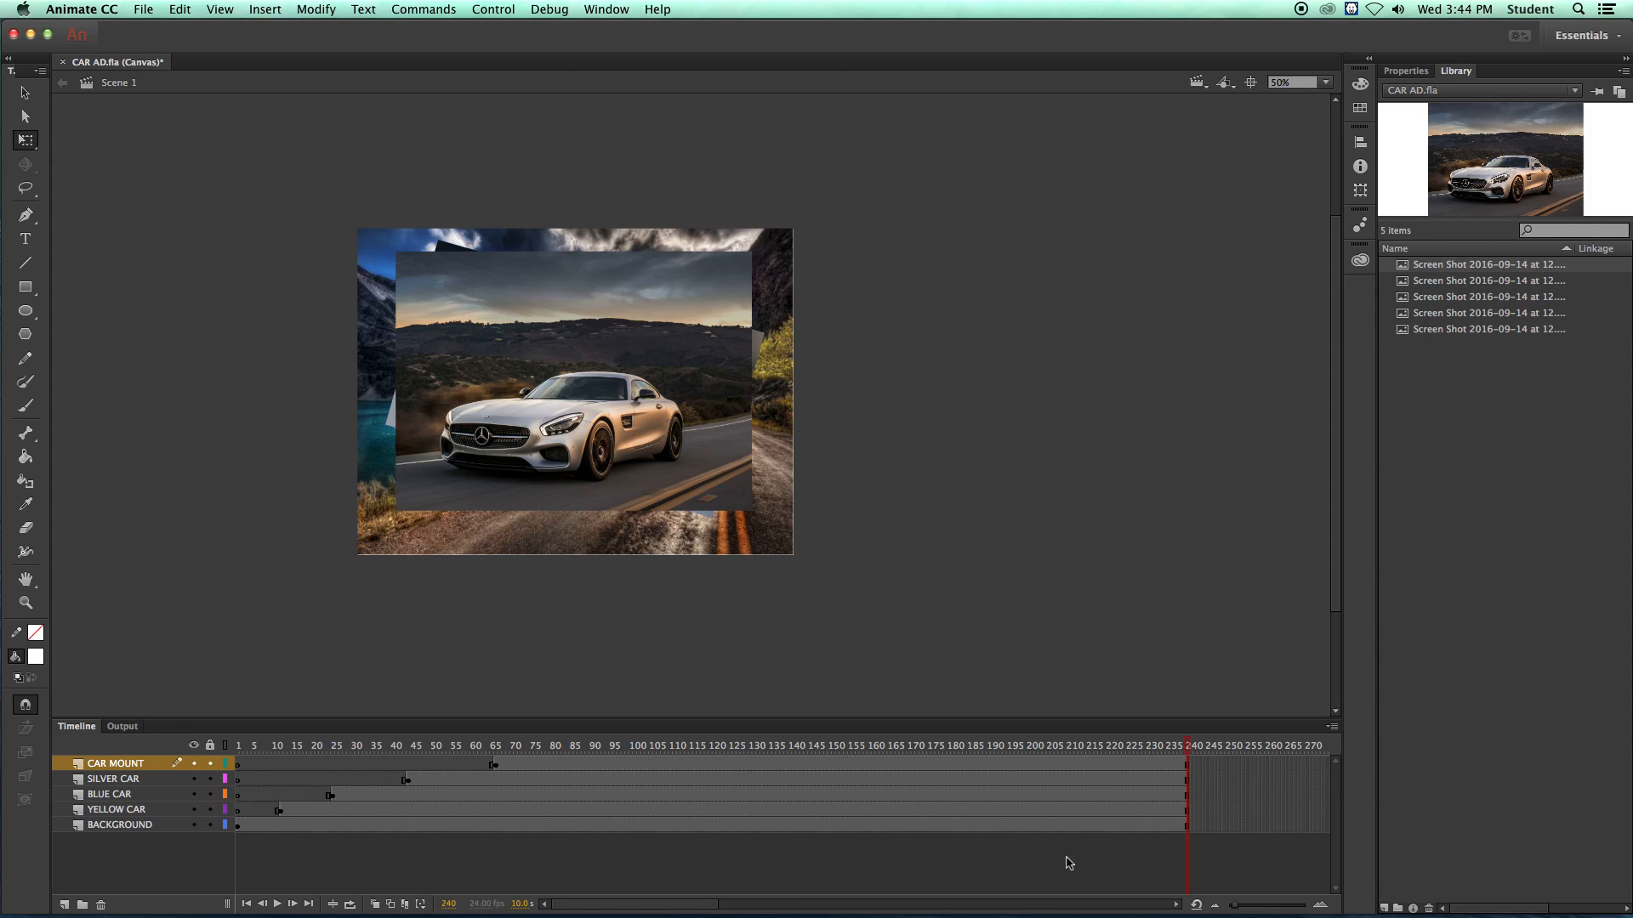
- Check the car images at several points along the timeline and return to frame 1
click(1155, 826)
click(993, 747)
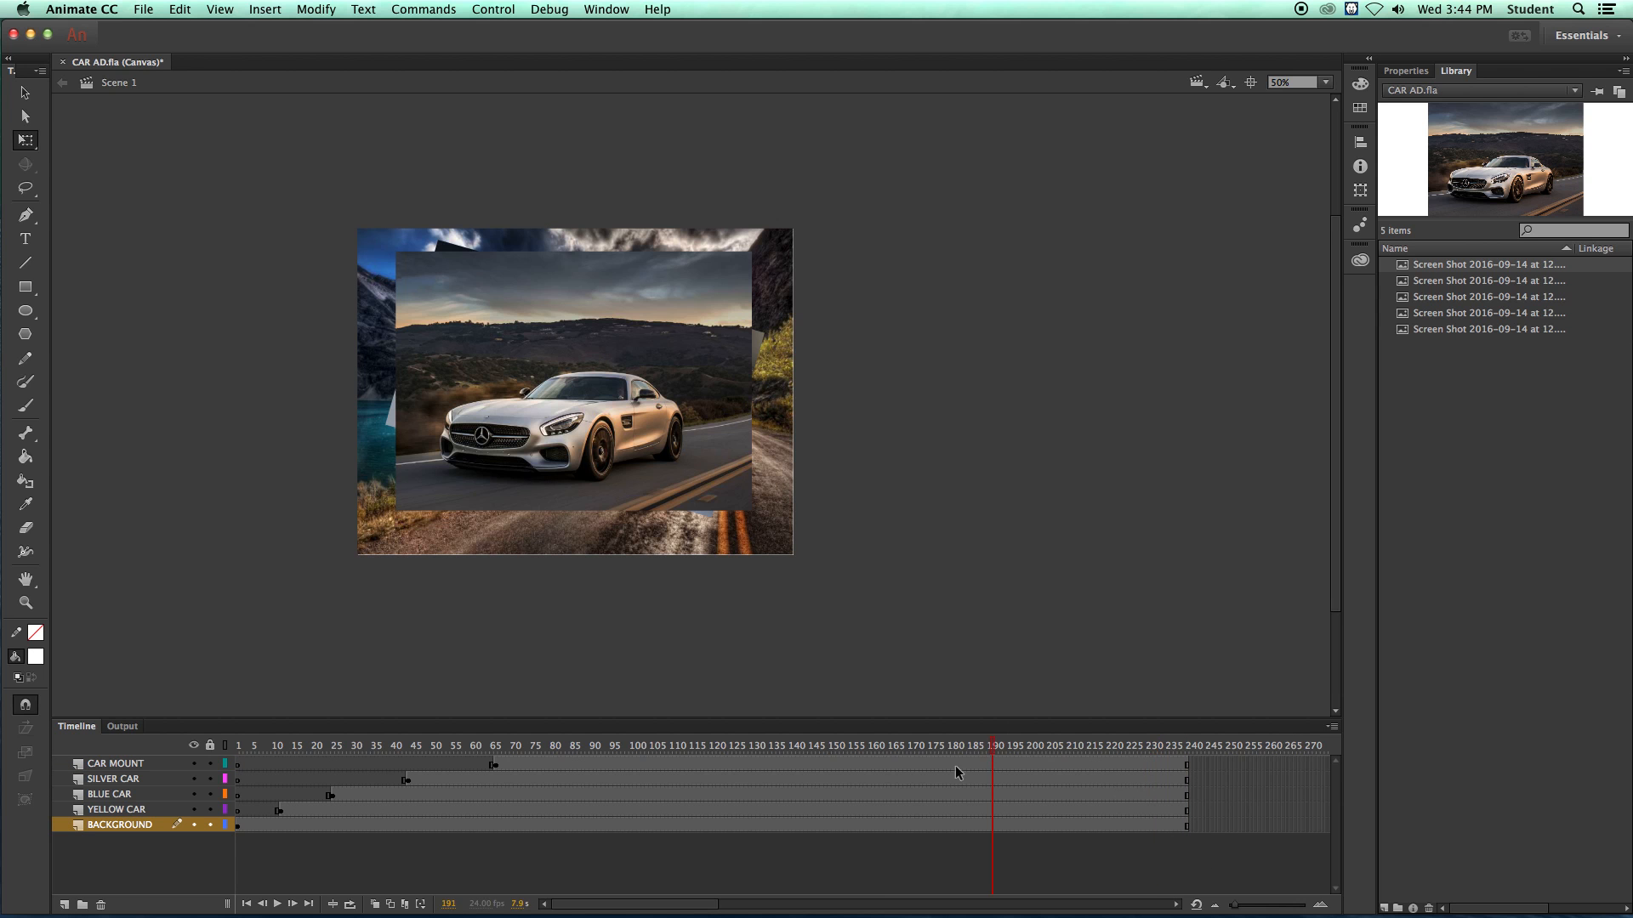
click(1190, 832)
click(326, 766)
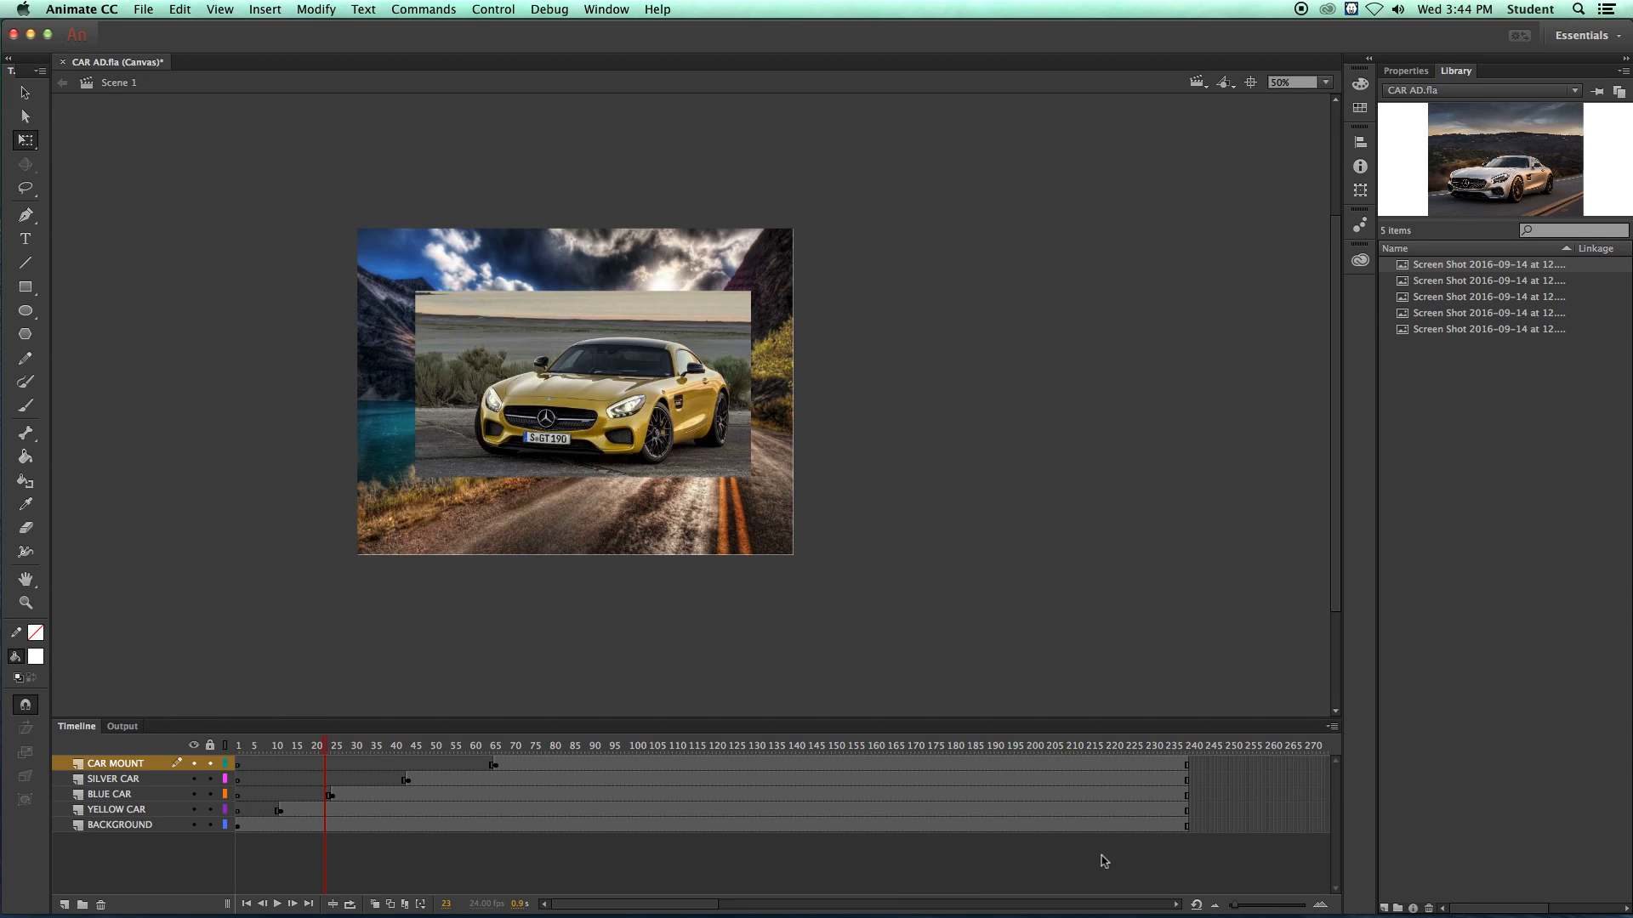
click(335, 753)
click(354, 753)
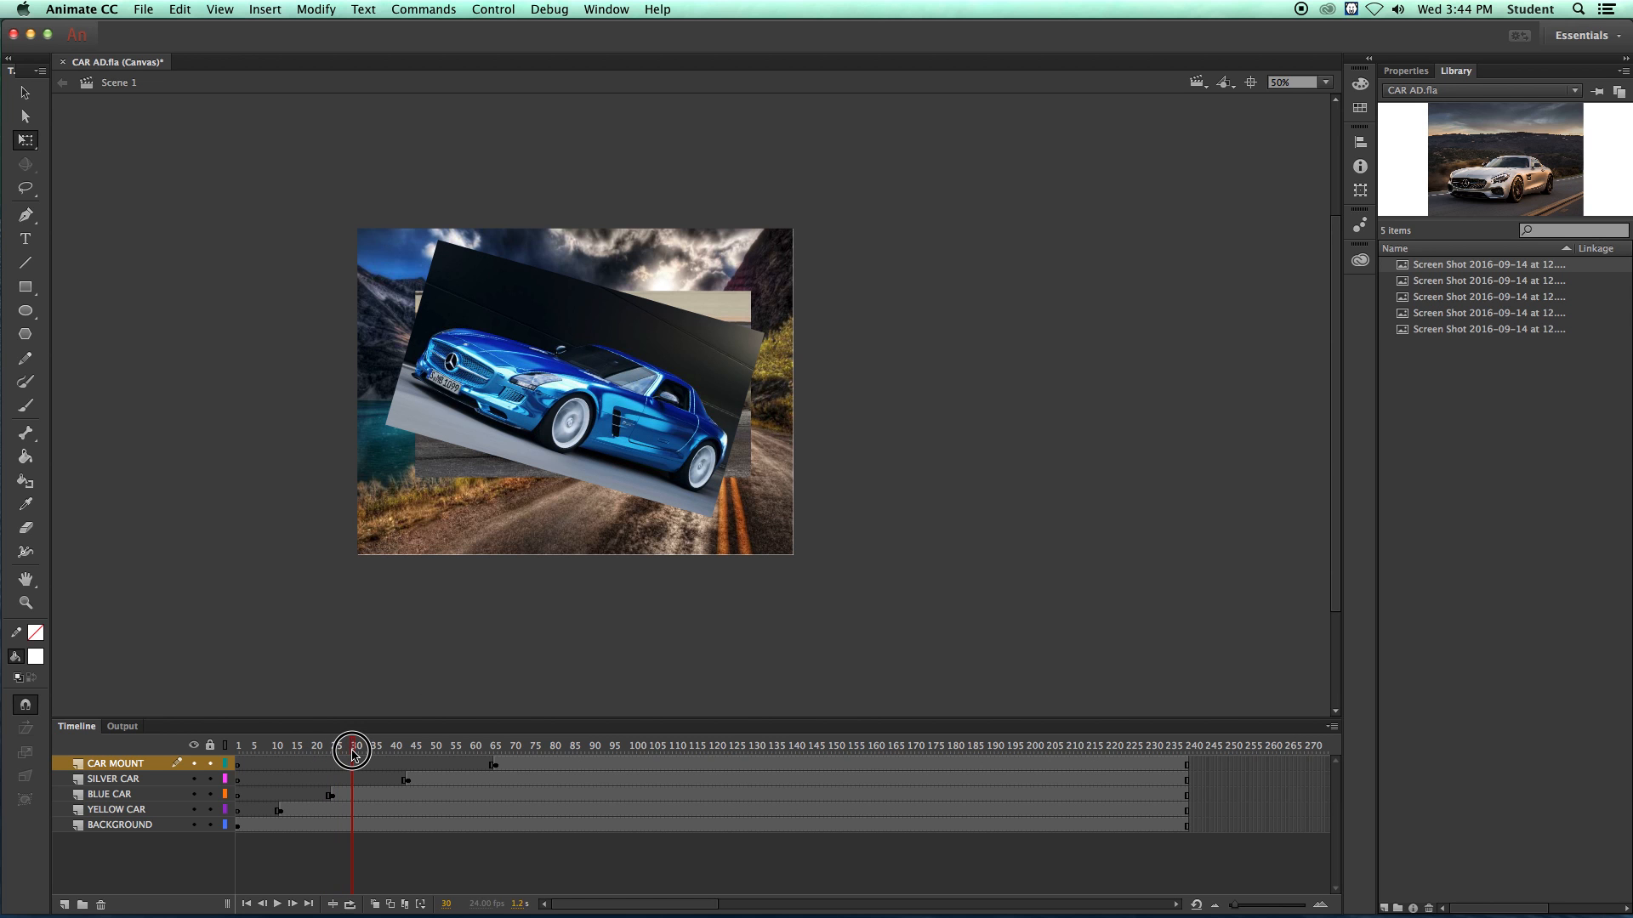
drag(352, 754, 217, 746)
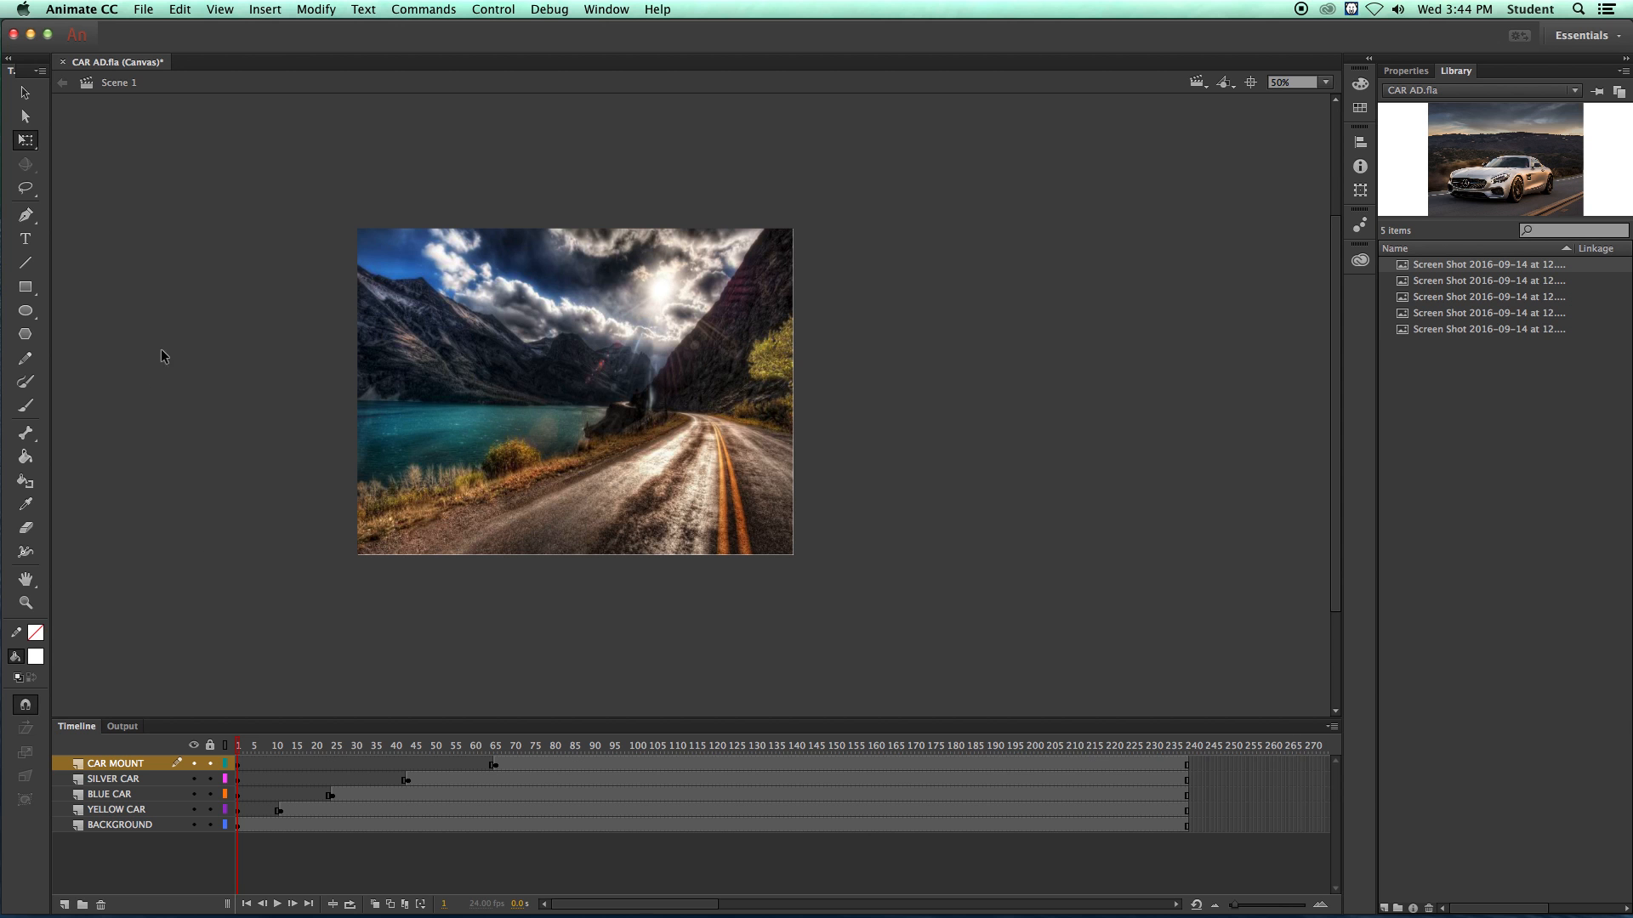
- Add a new layer above CAR MOUNT, name it TITLE, and leave the Text tool active with no stray text box
click(26, 241)
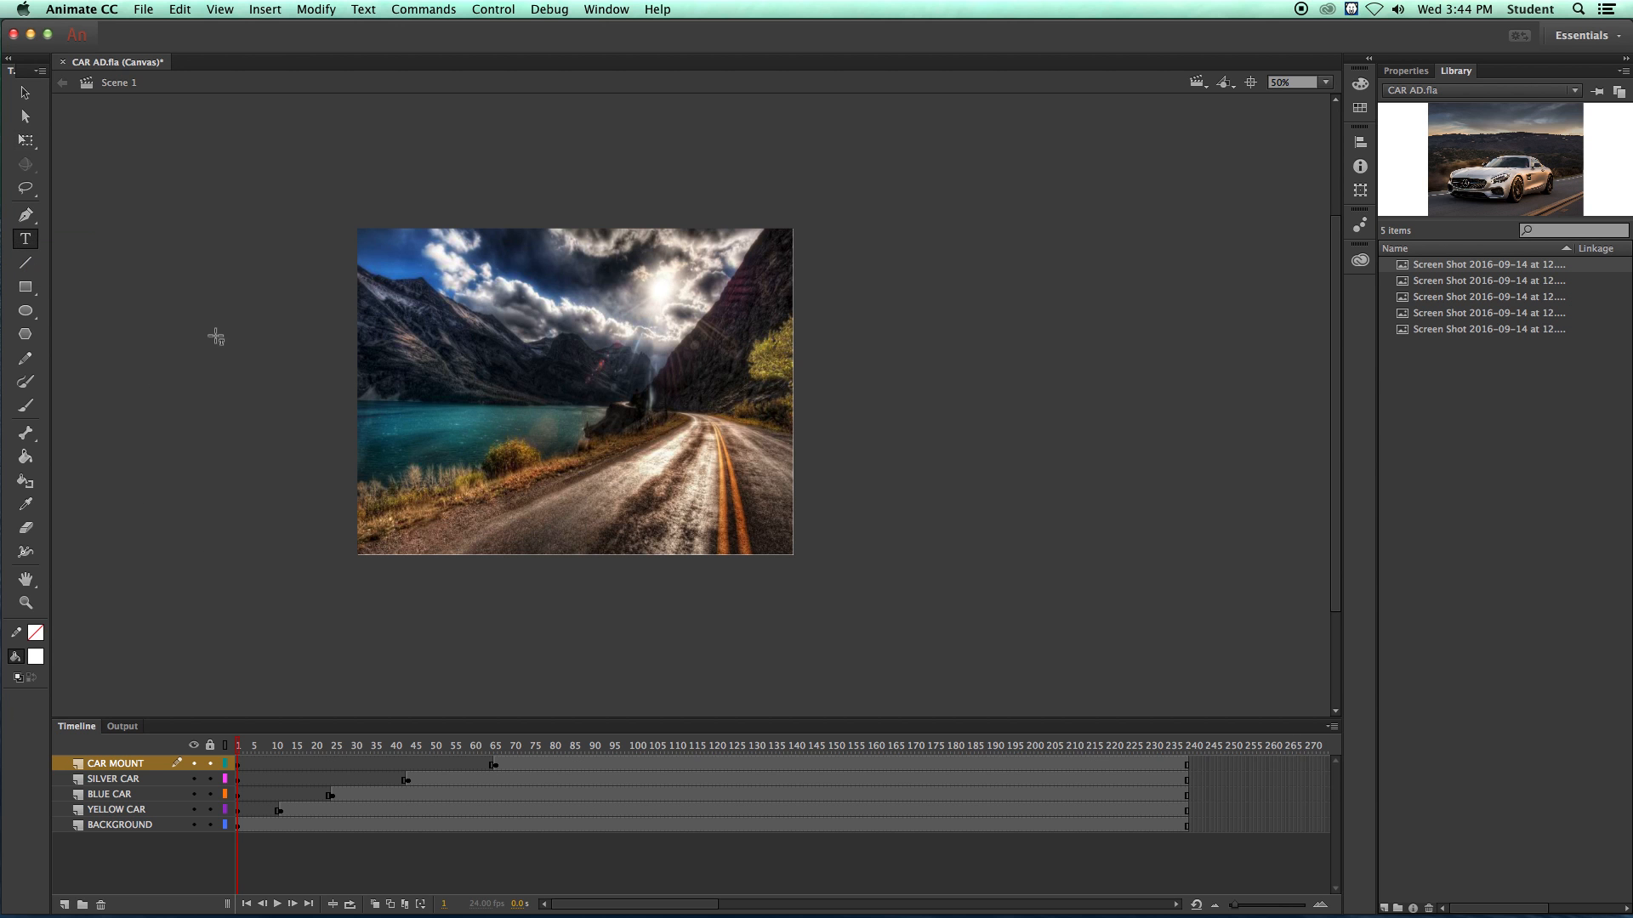
click(106, 765)
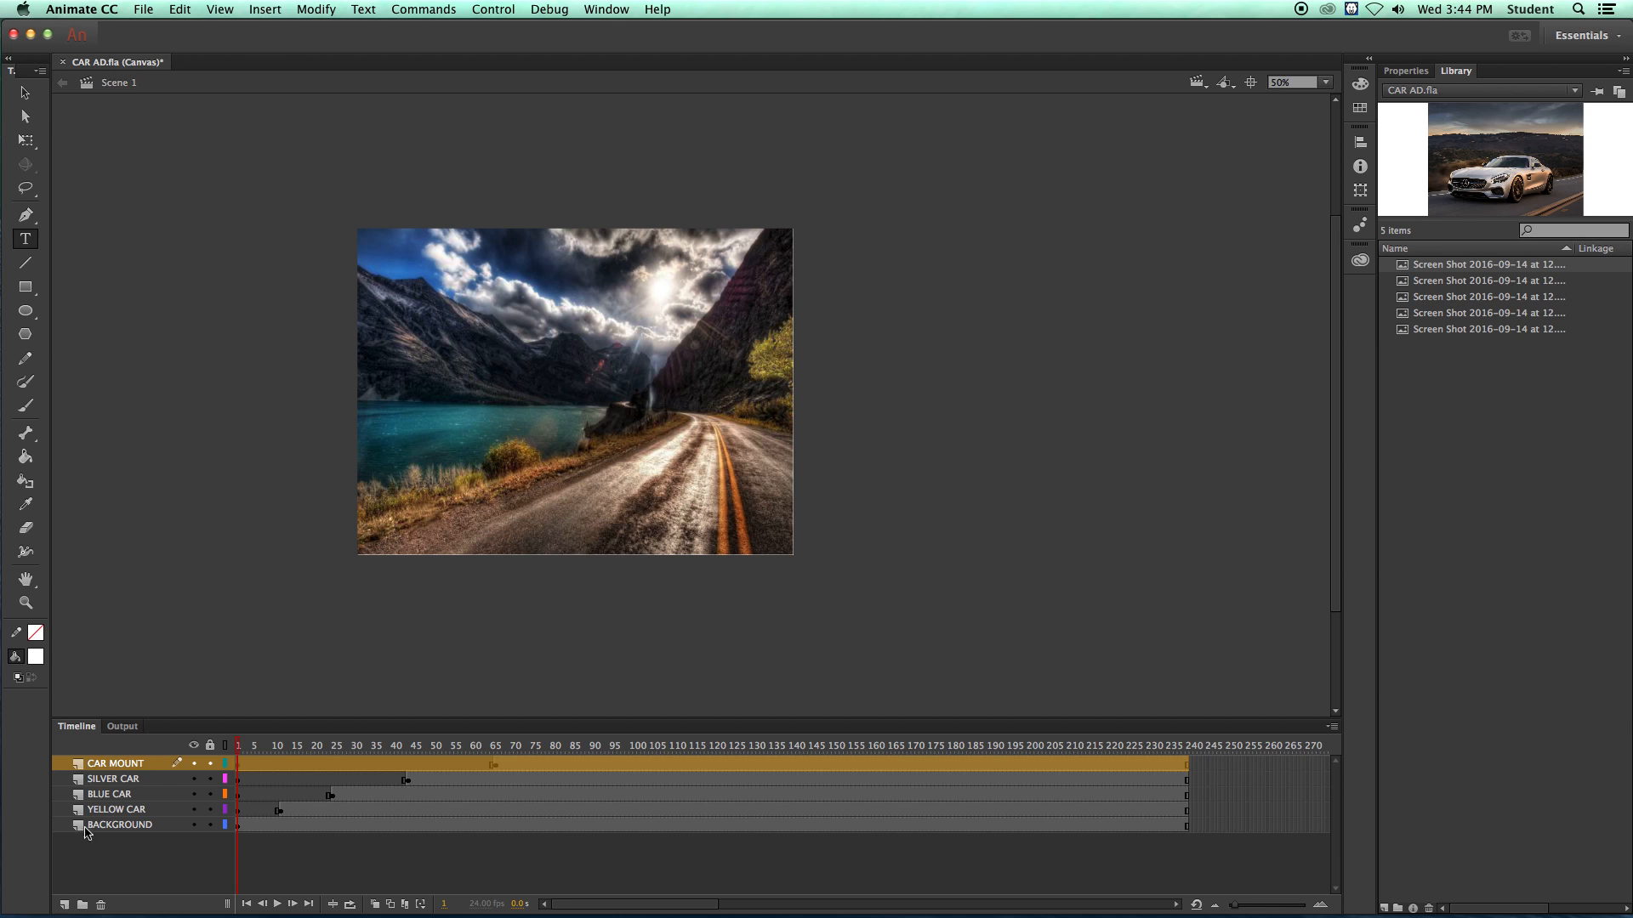
click(64, 906)
double_click(125, 763)
text(TITLE)
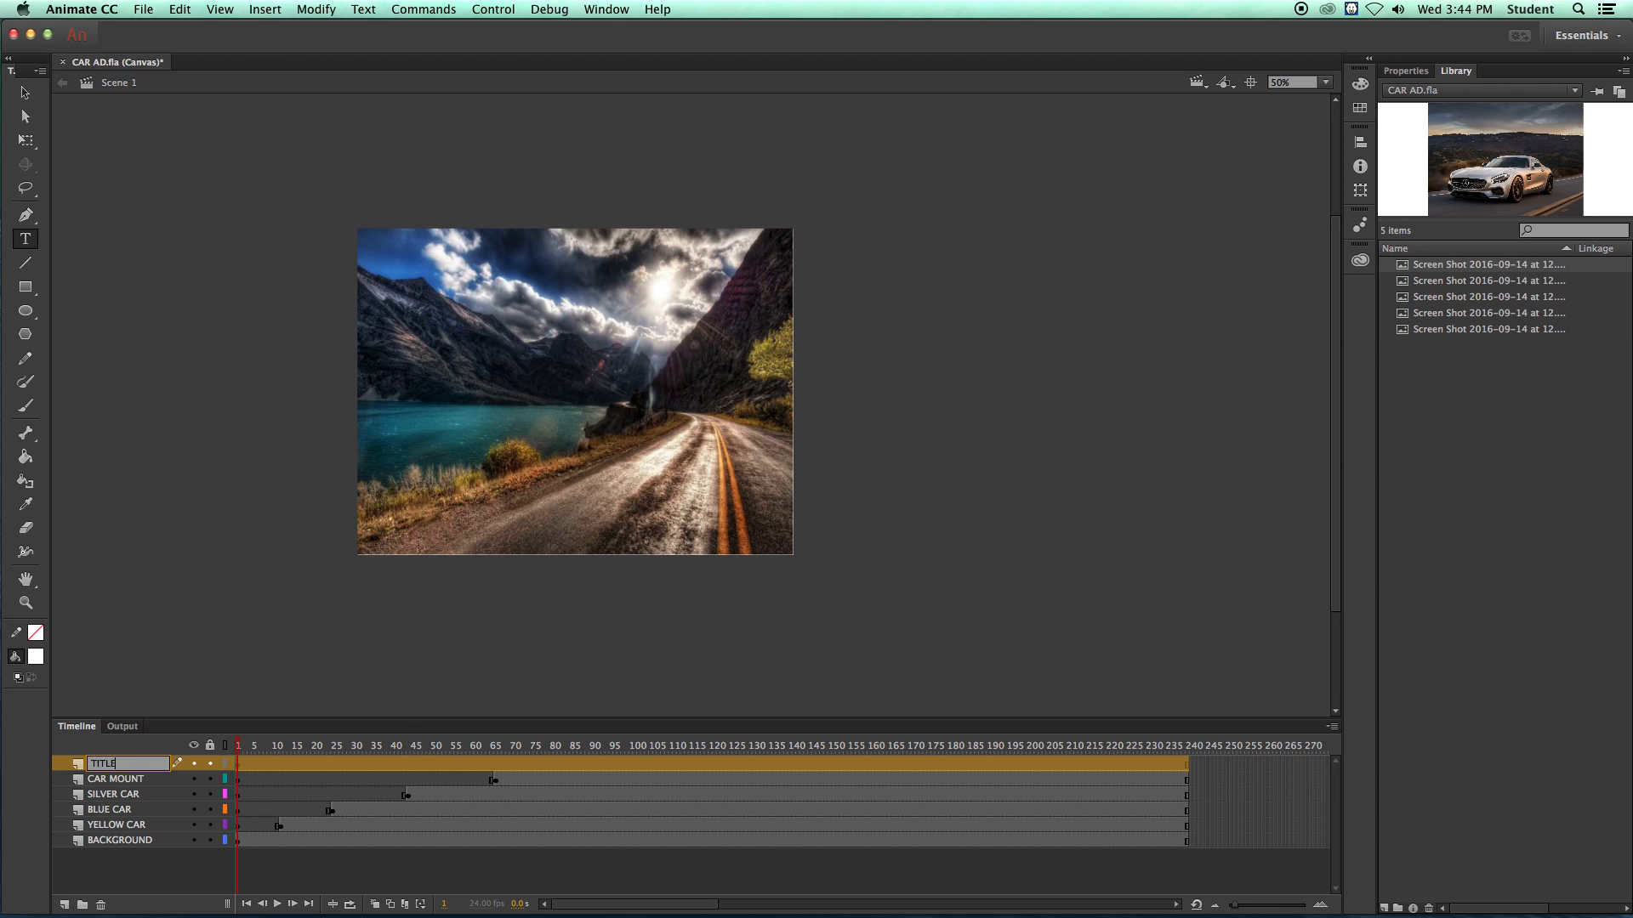
click(140, 679)
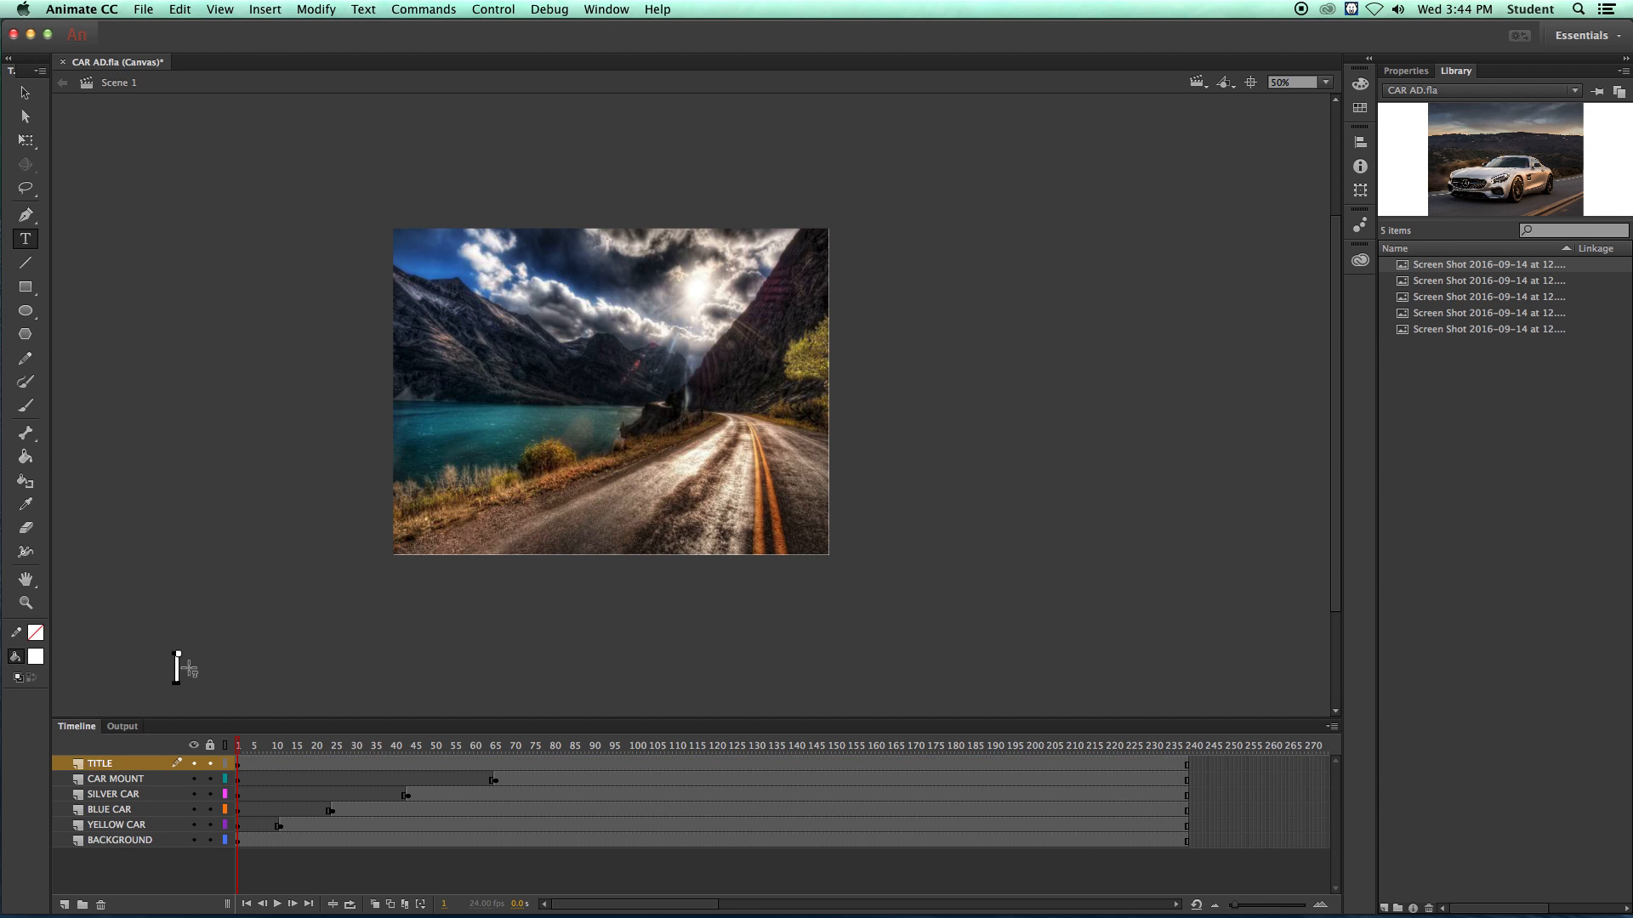
click(135, 643)
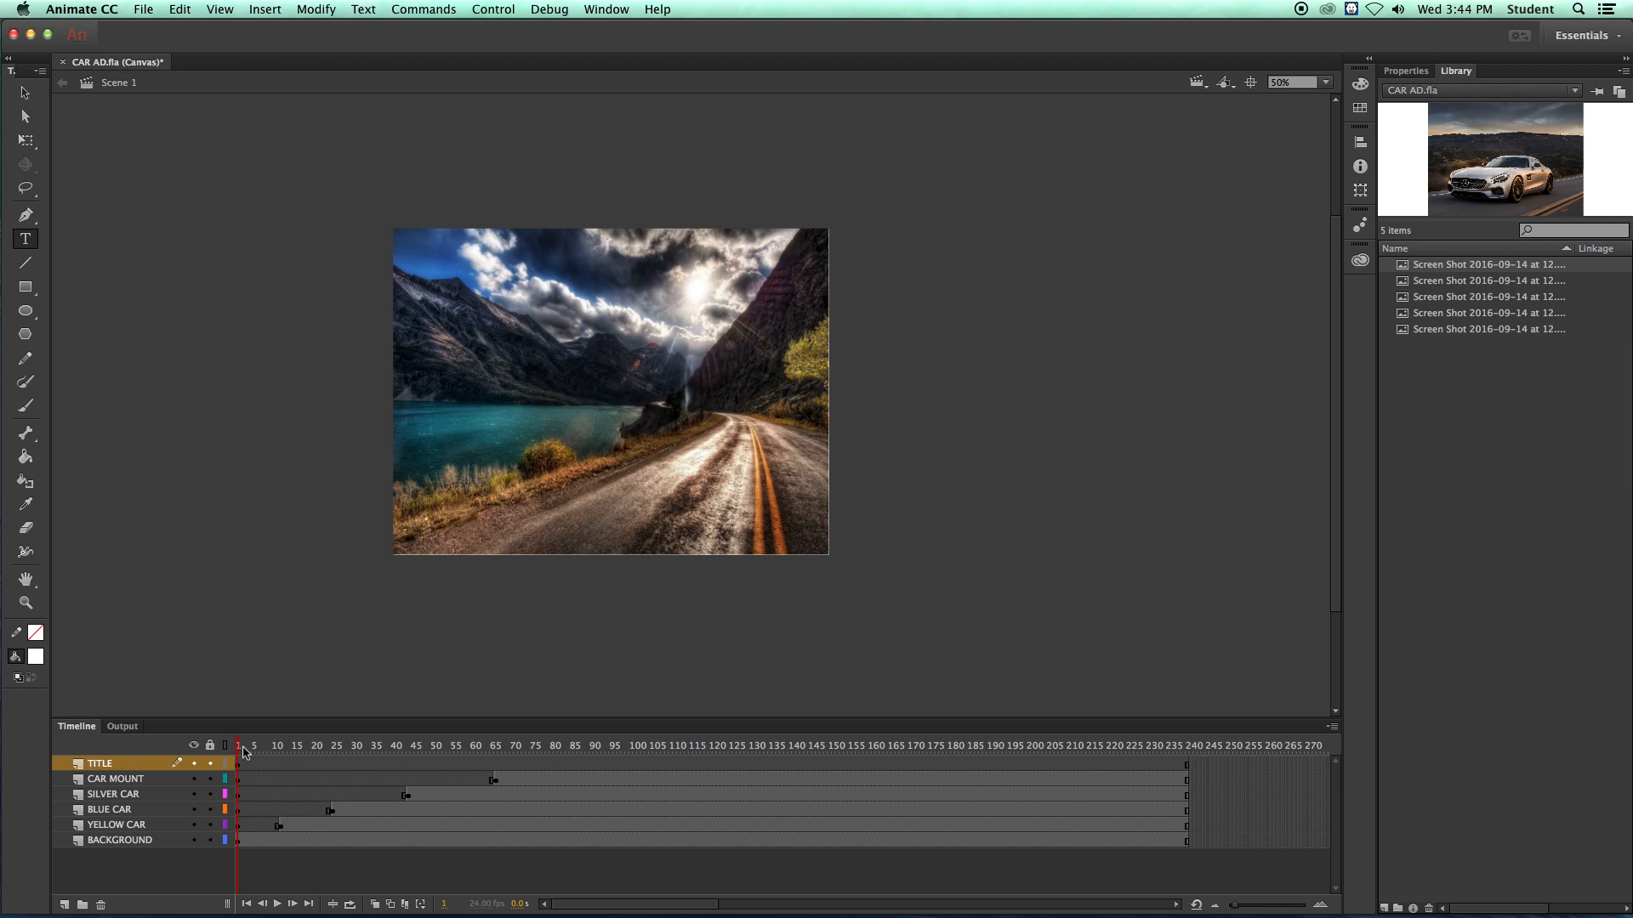
- Insert a blank keyframe around frame 80 on the TITLE layer
drag(238, 751, 557, 751)
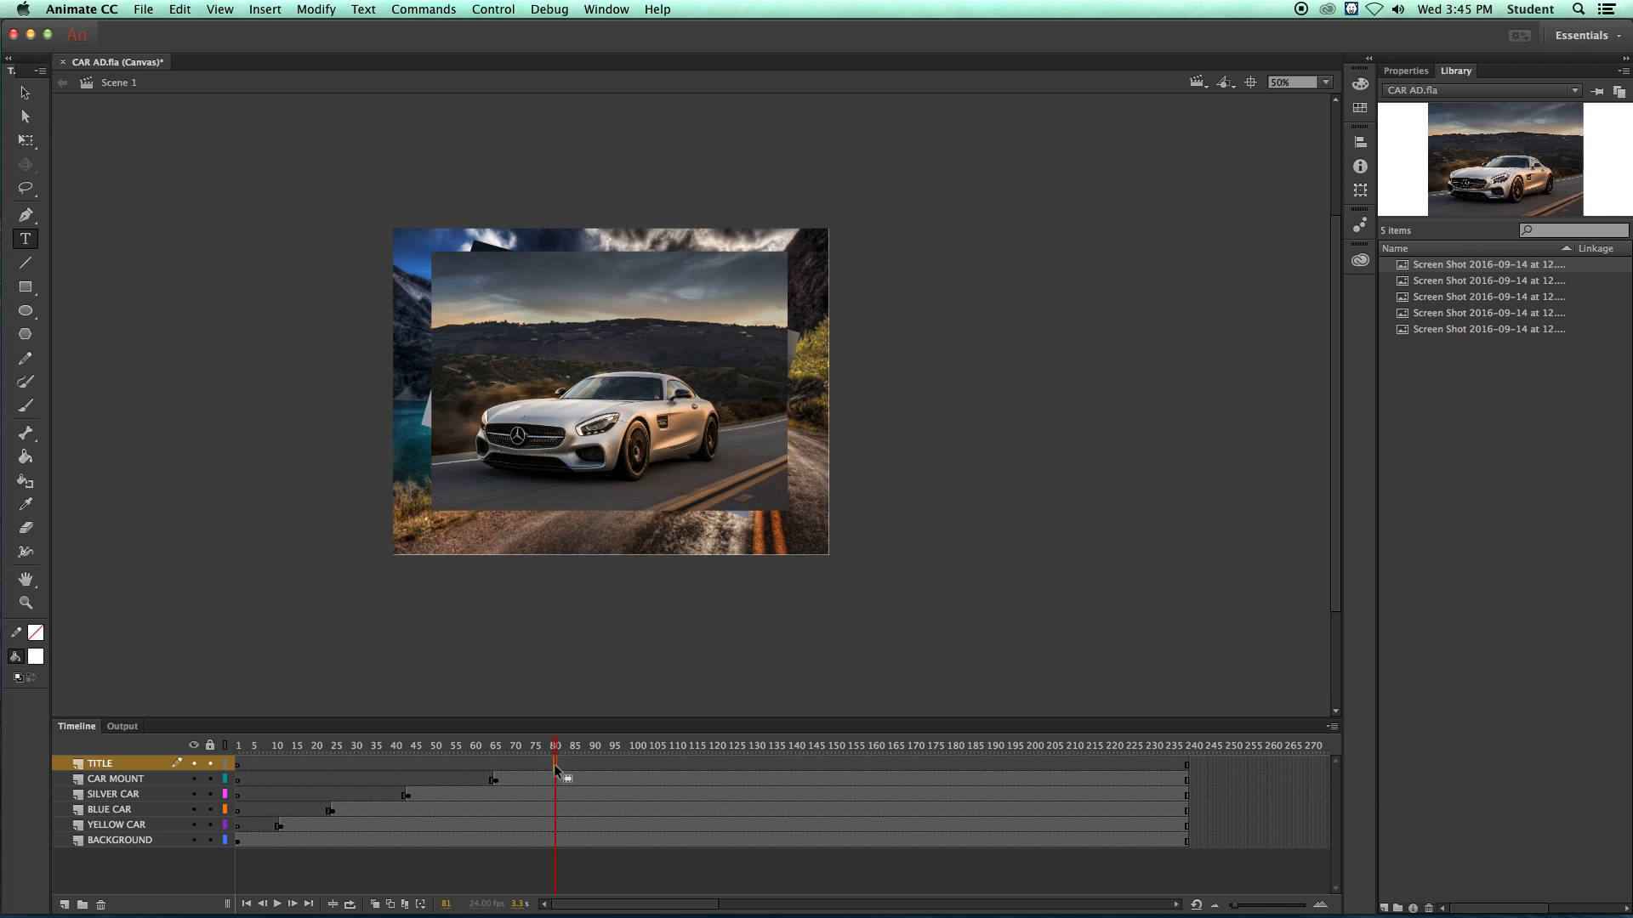
right_click(554, 764)
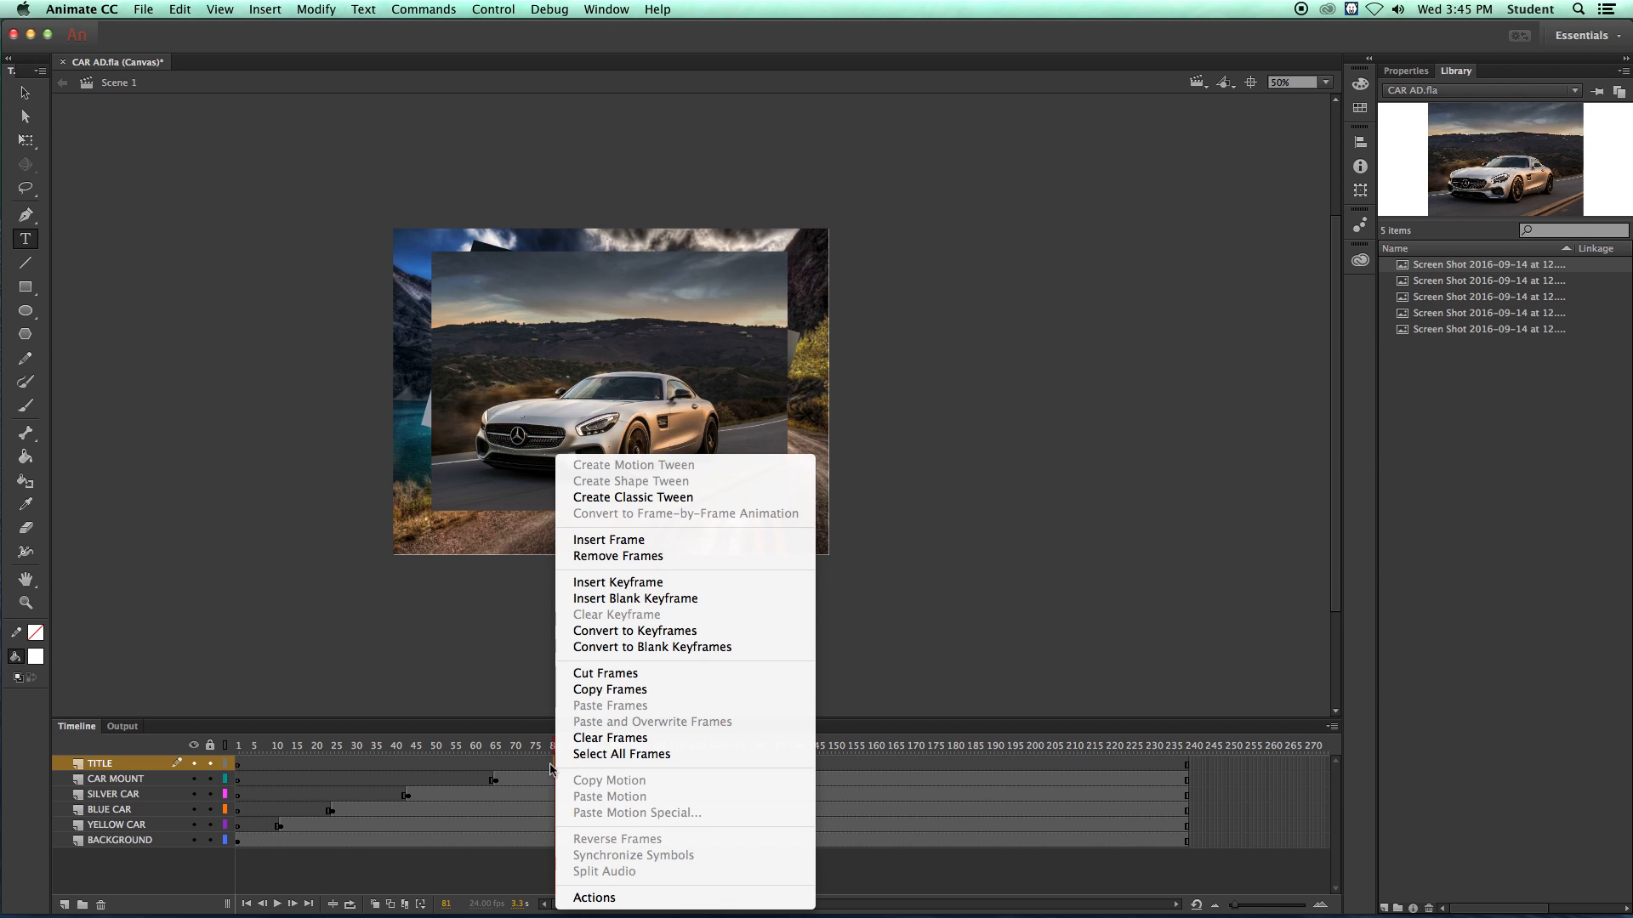
click(602, 596)
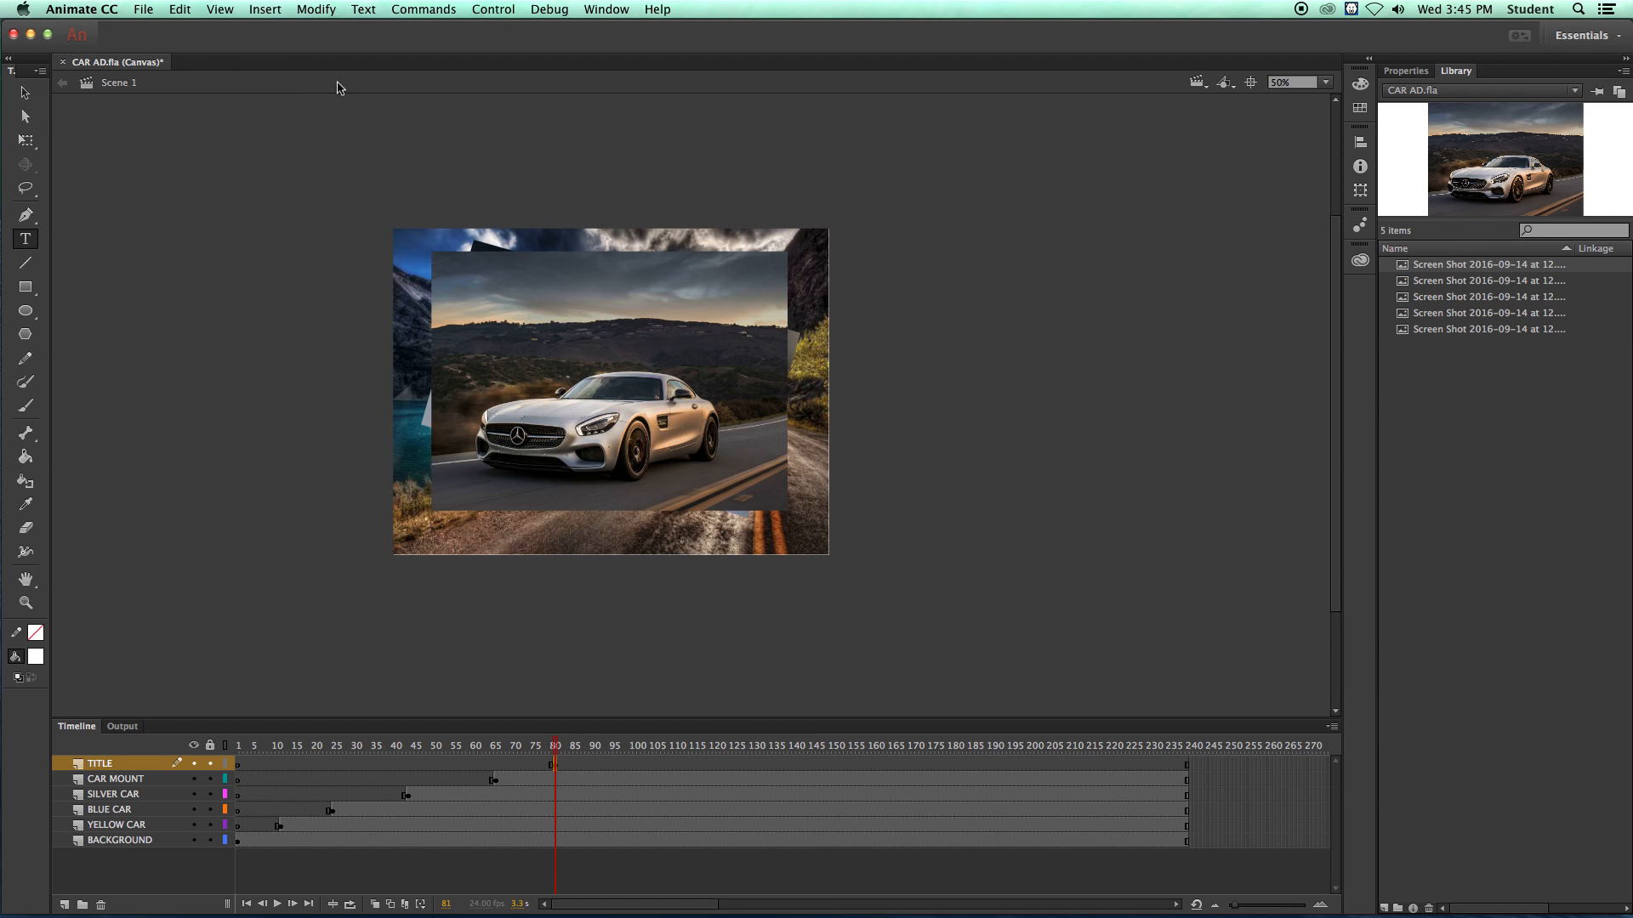
- Draw a static text box about 430 px wide above the stage on the TITLE layer, with Arial Black at 92 pt
drag(326, 124, 508, 192)
click(362, 114)
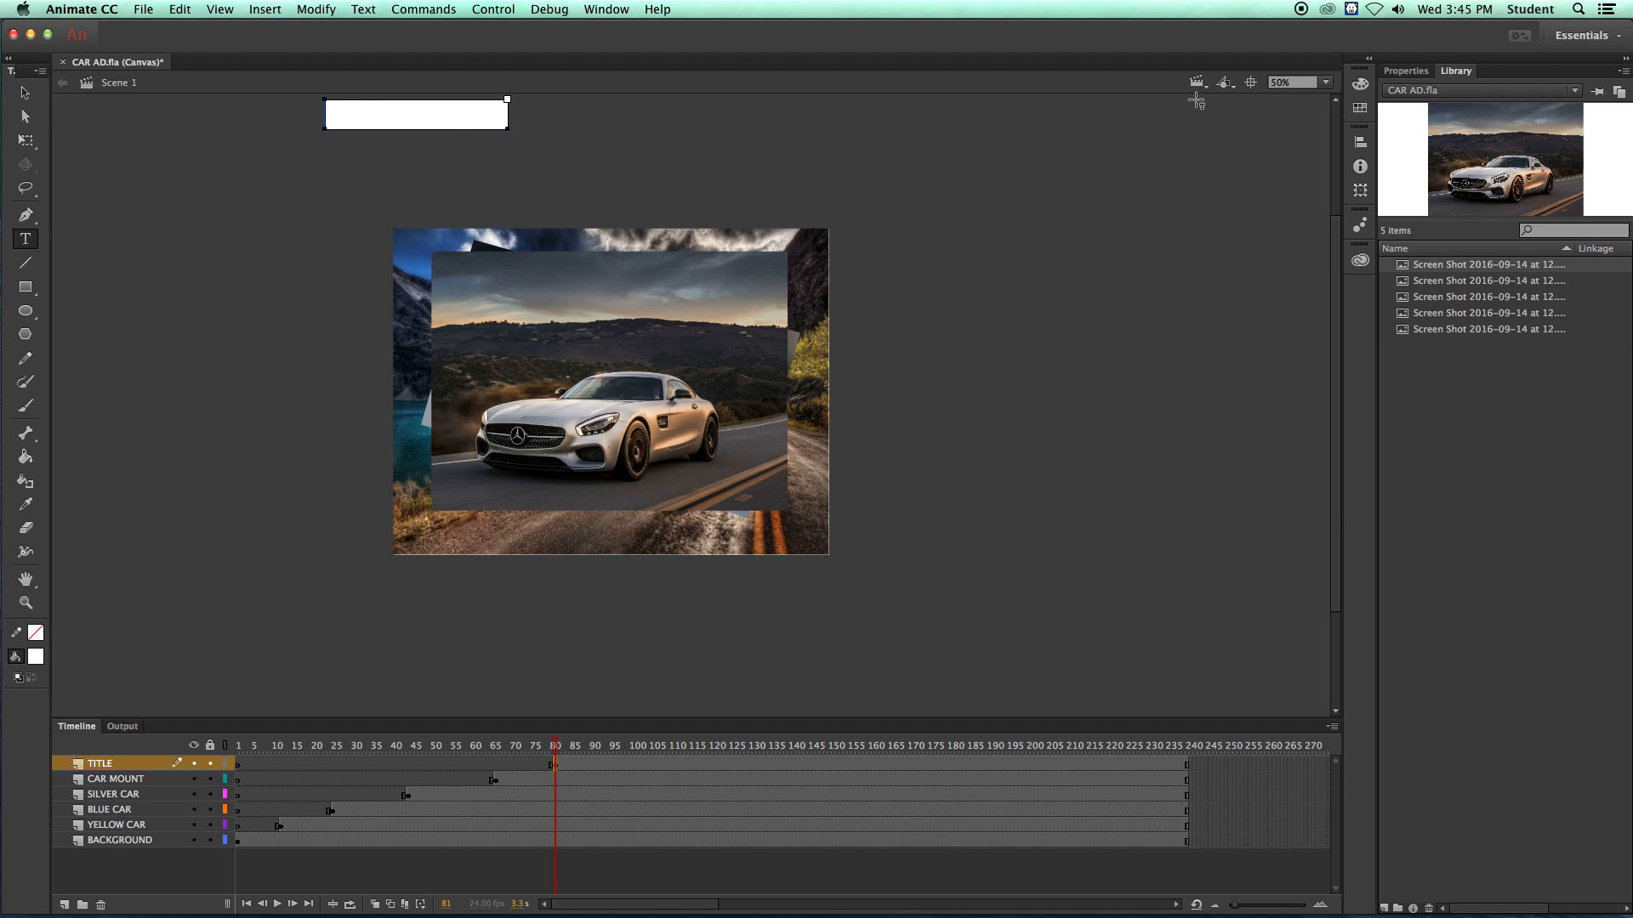
click(1403, 71)
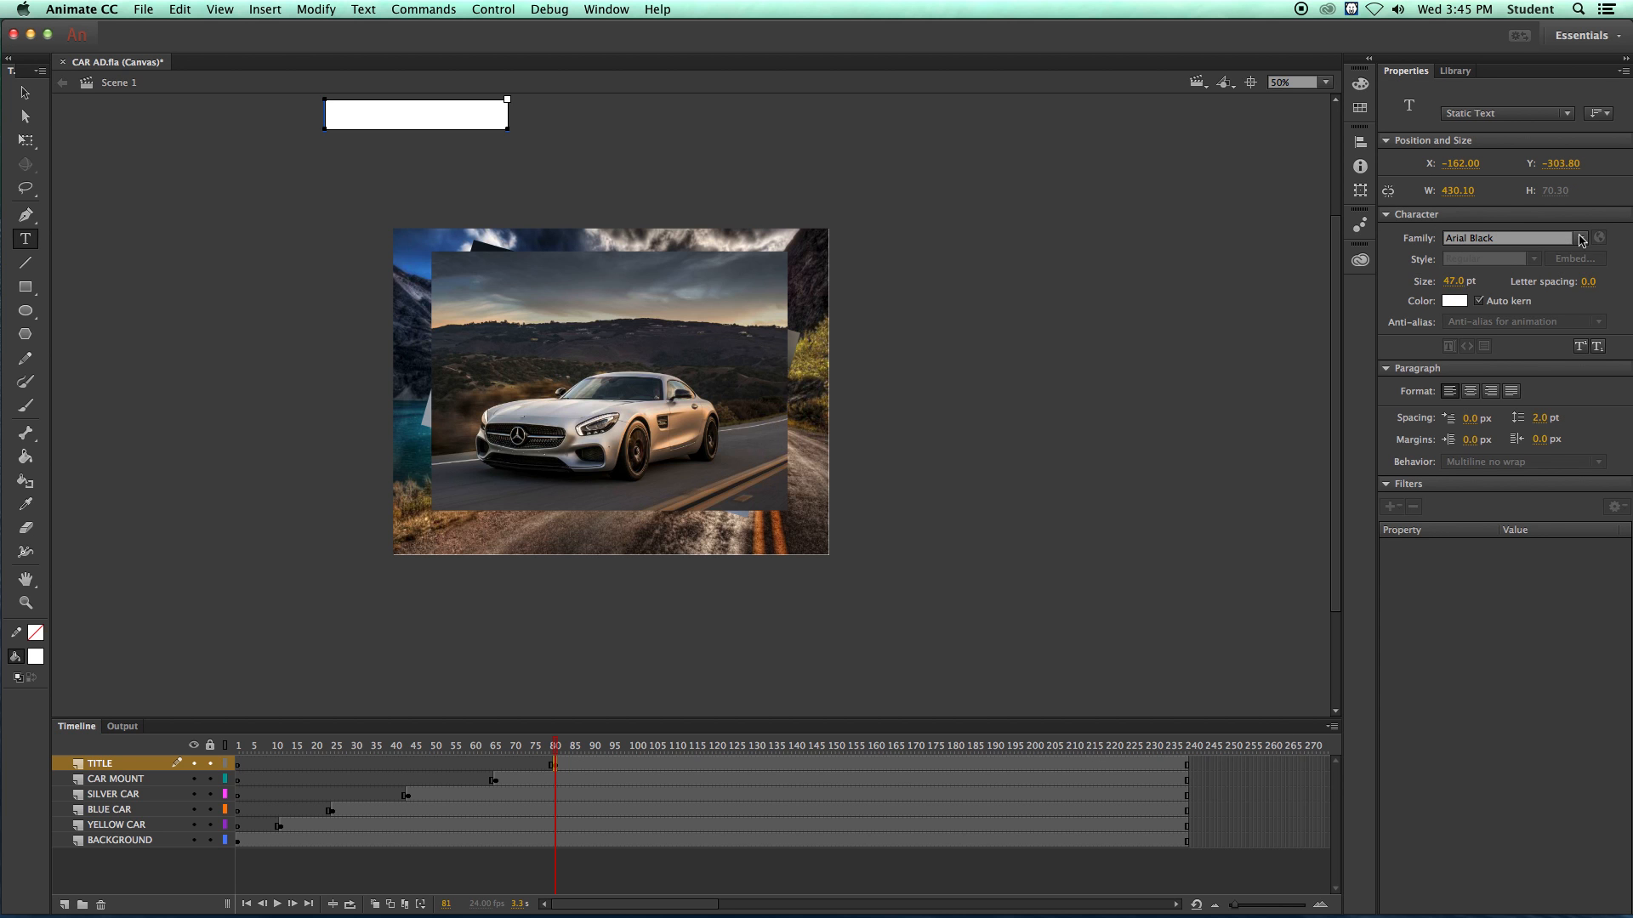
click(1581, 239)
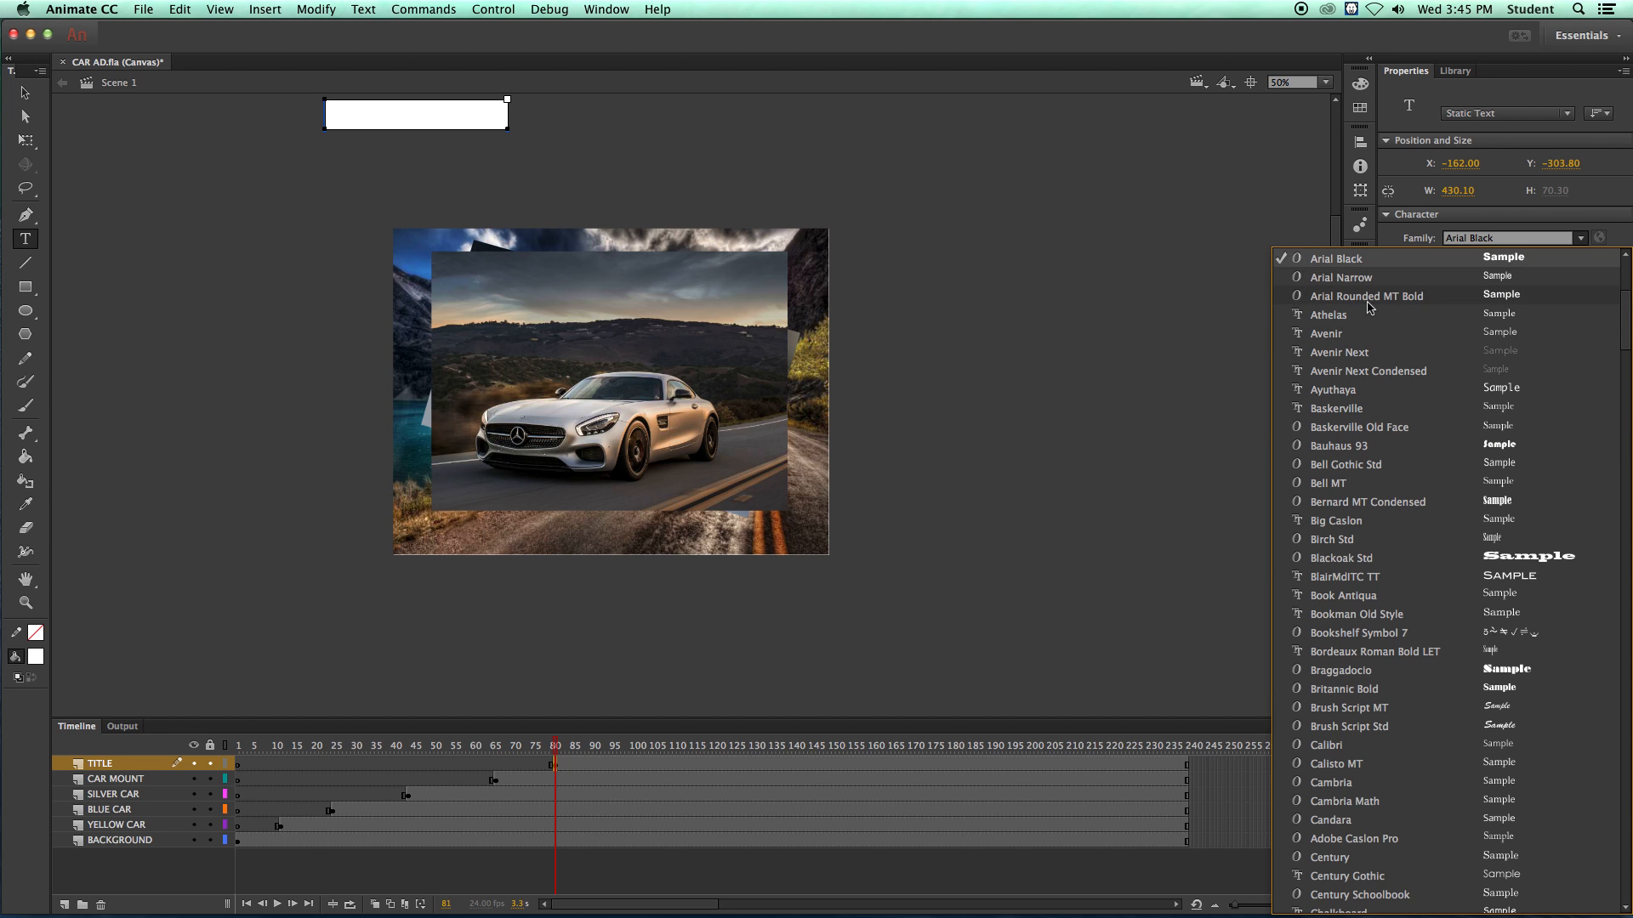
click(1316, 263)
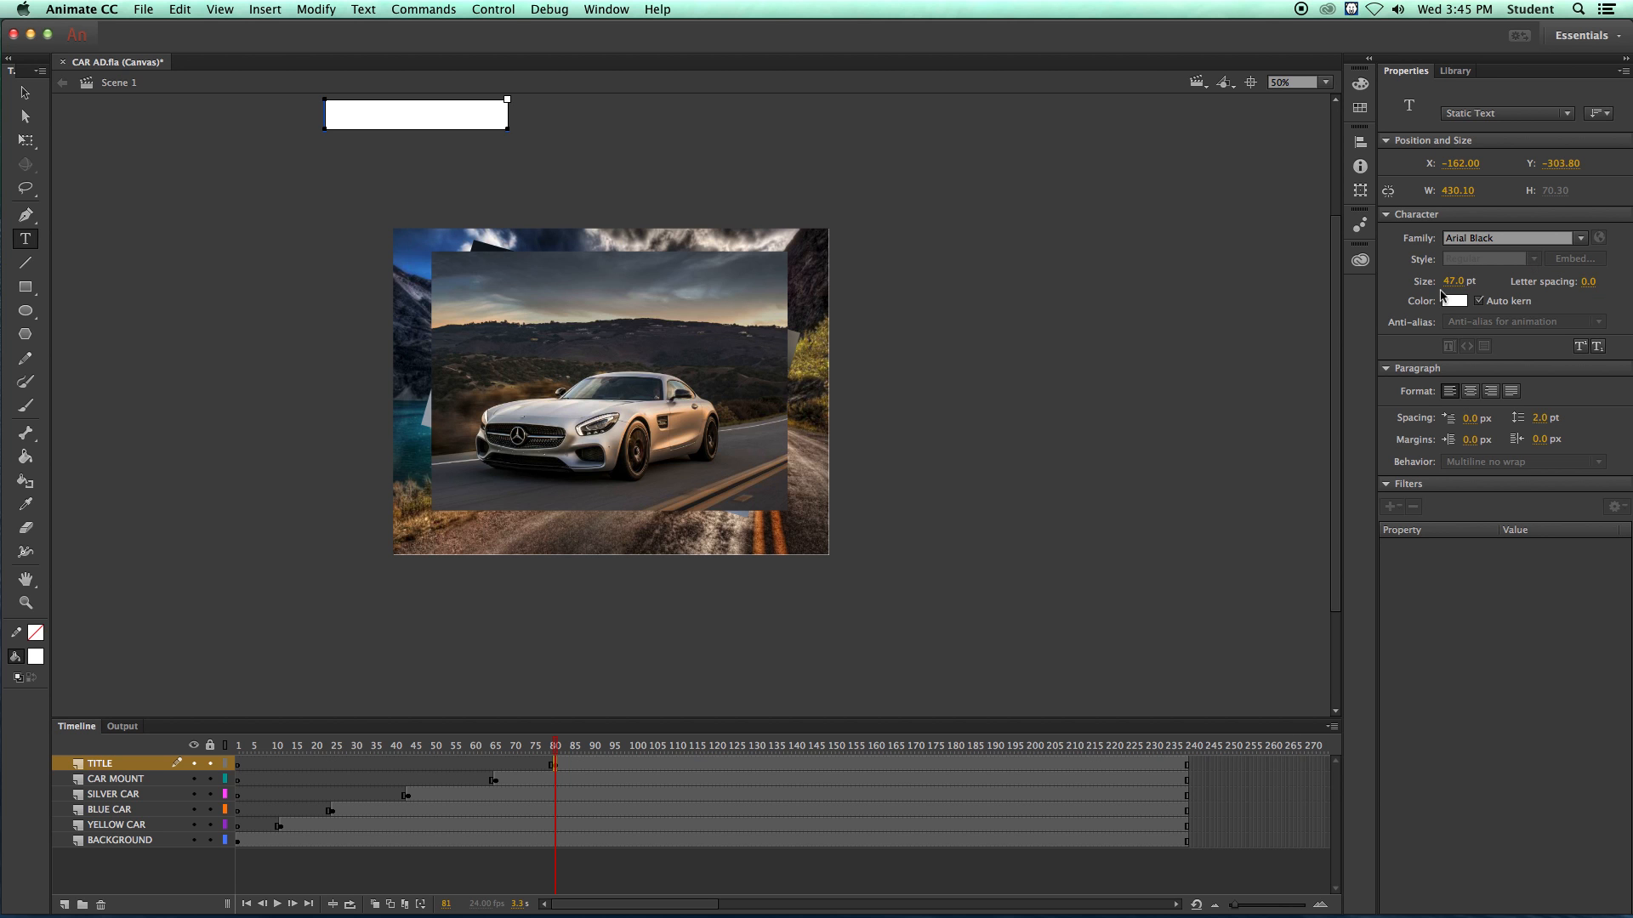
drag(1453, 287, 1503, 287)
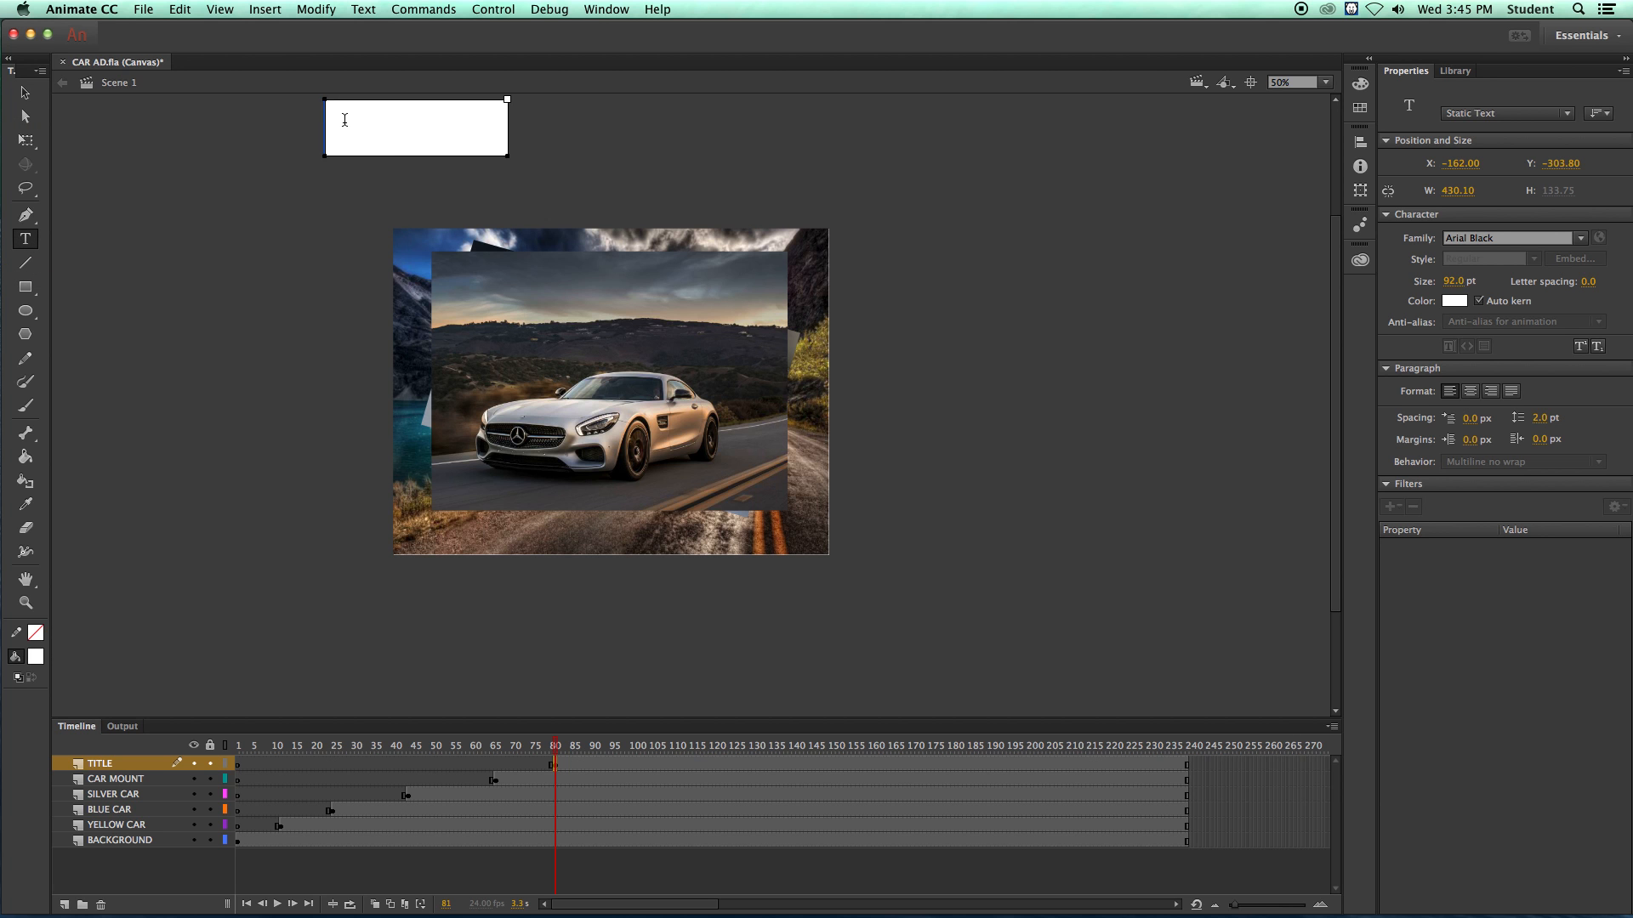
- Enter MERCEDES on one line by widening the text box to about 640 px, and place it centred just above the stage
text(MERCEDES)
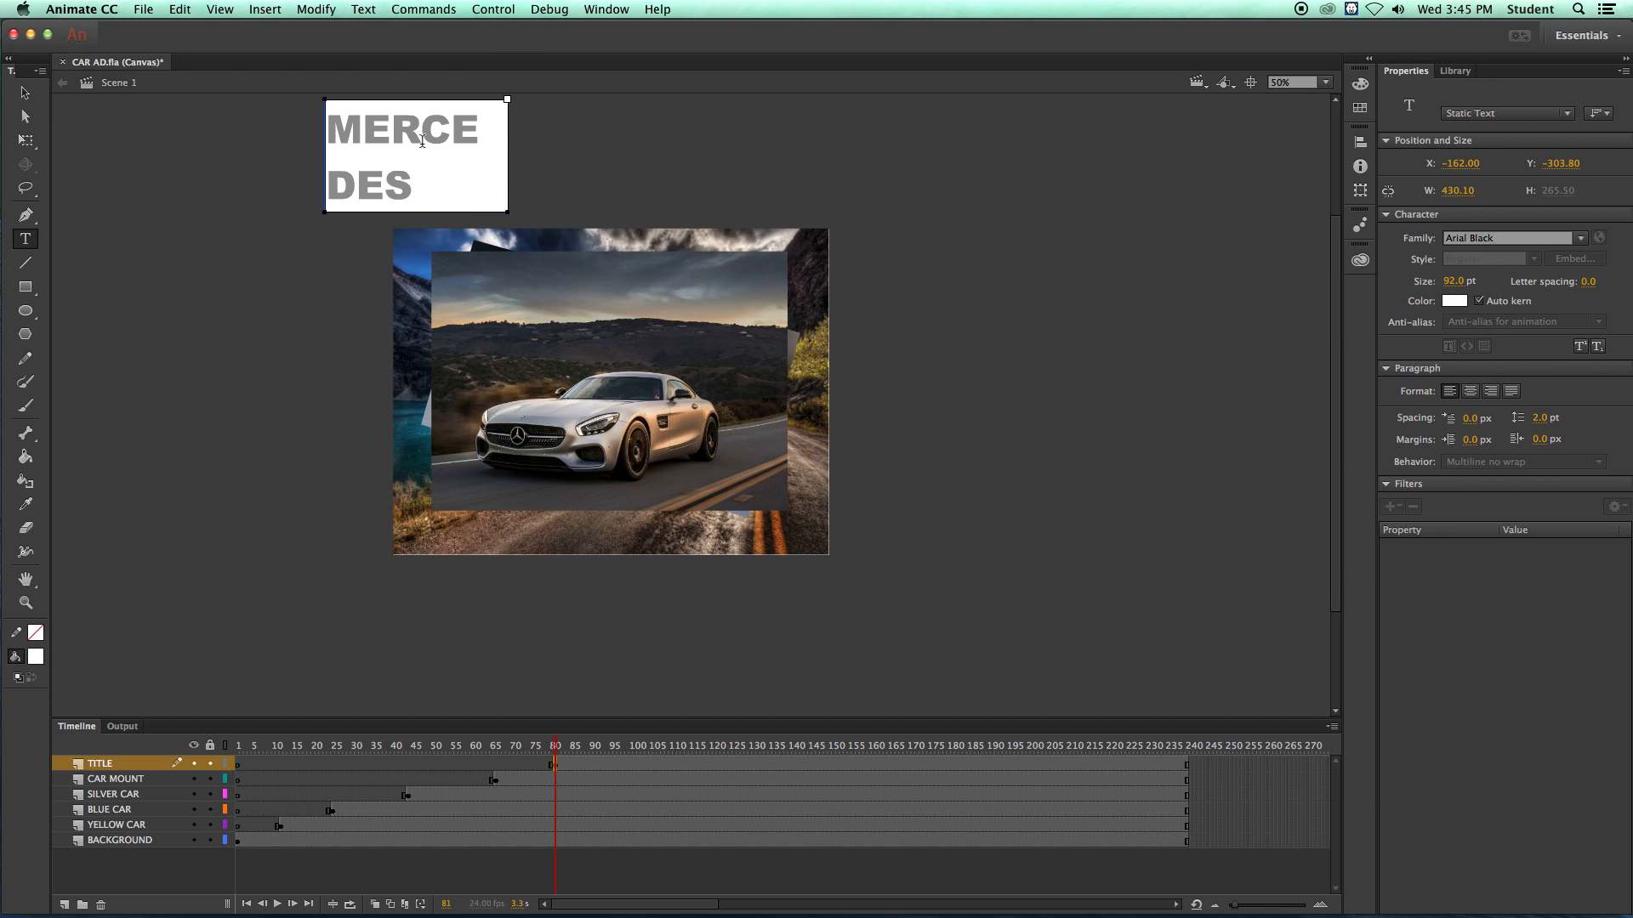
drag(507, 211, 597, 207)
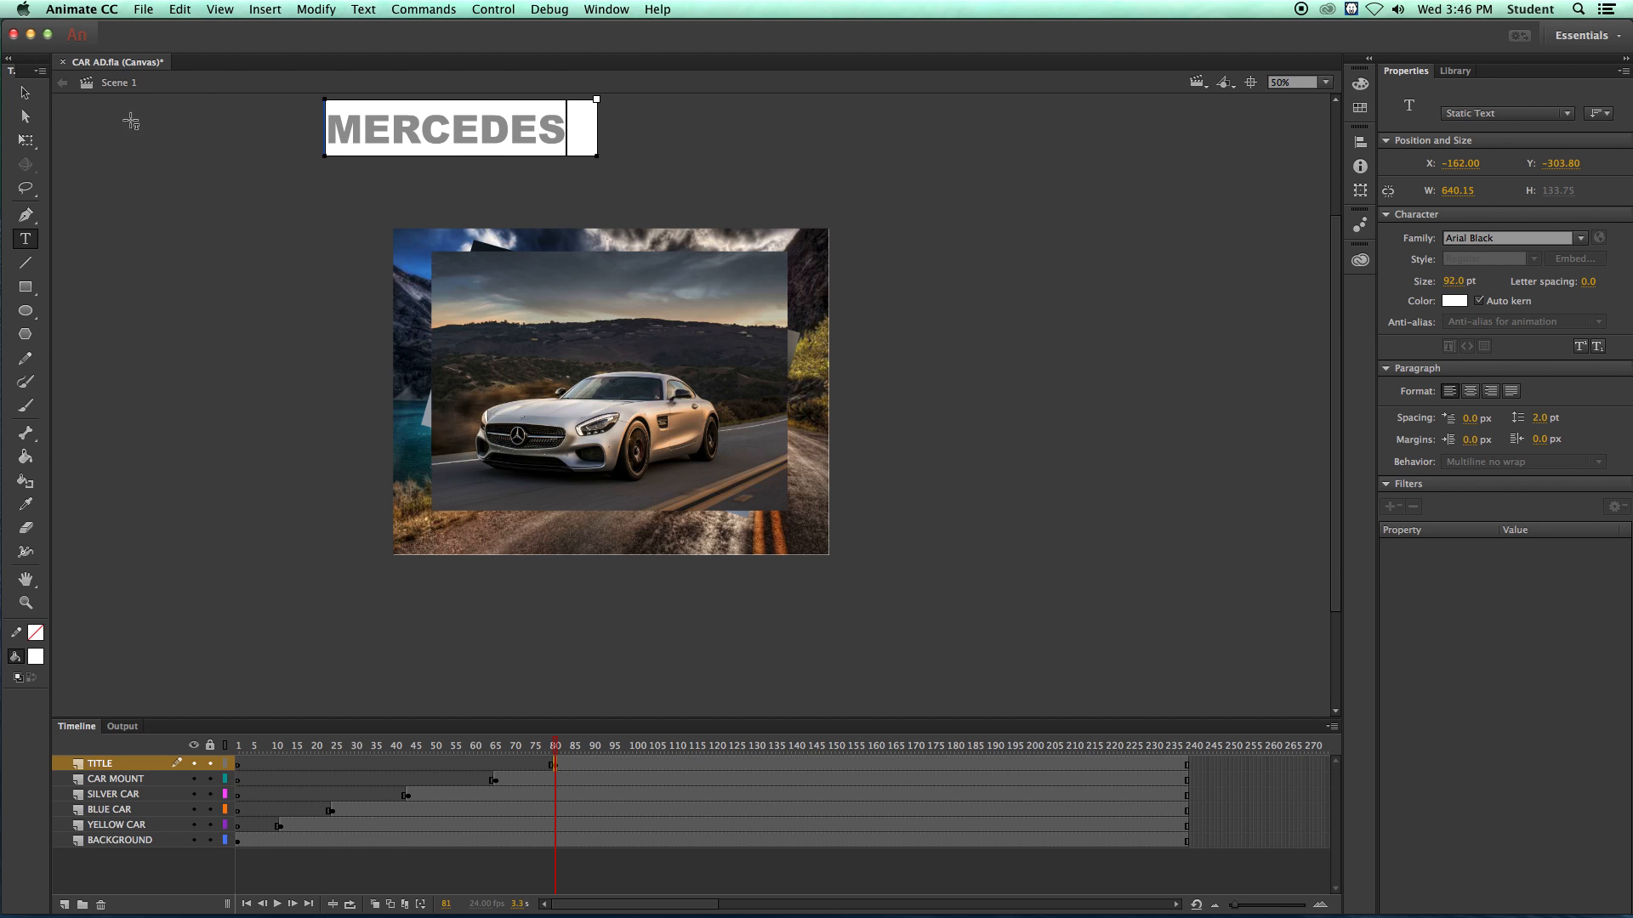
click(25, 92)
drag(367, 143, 515, 183)
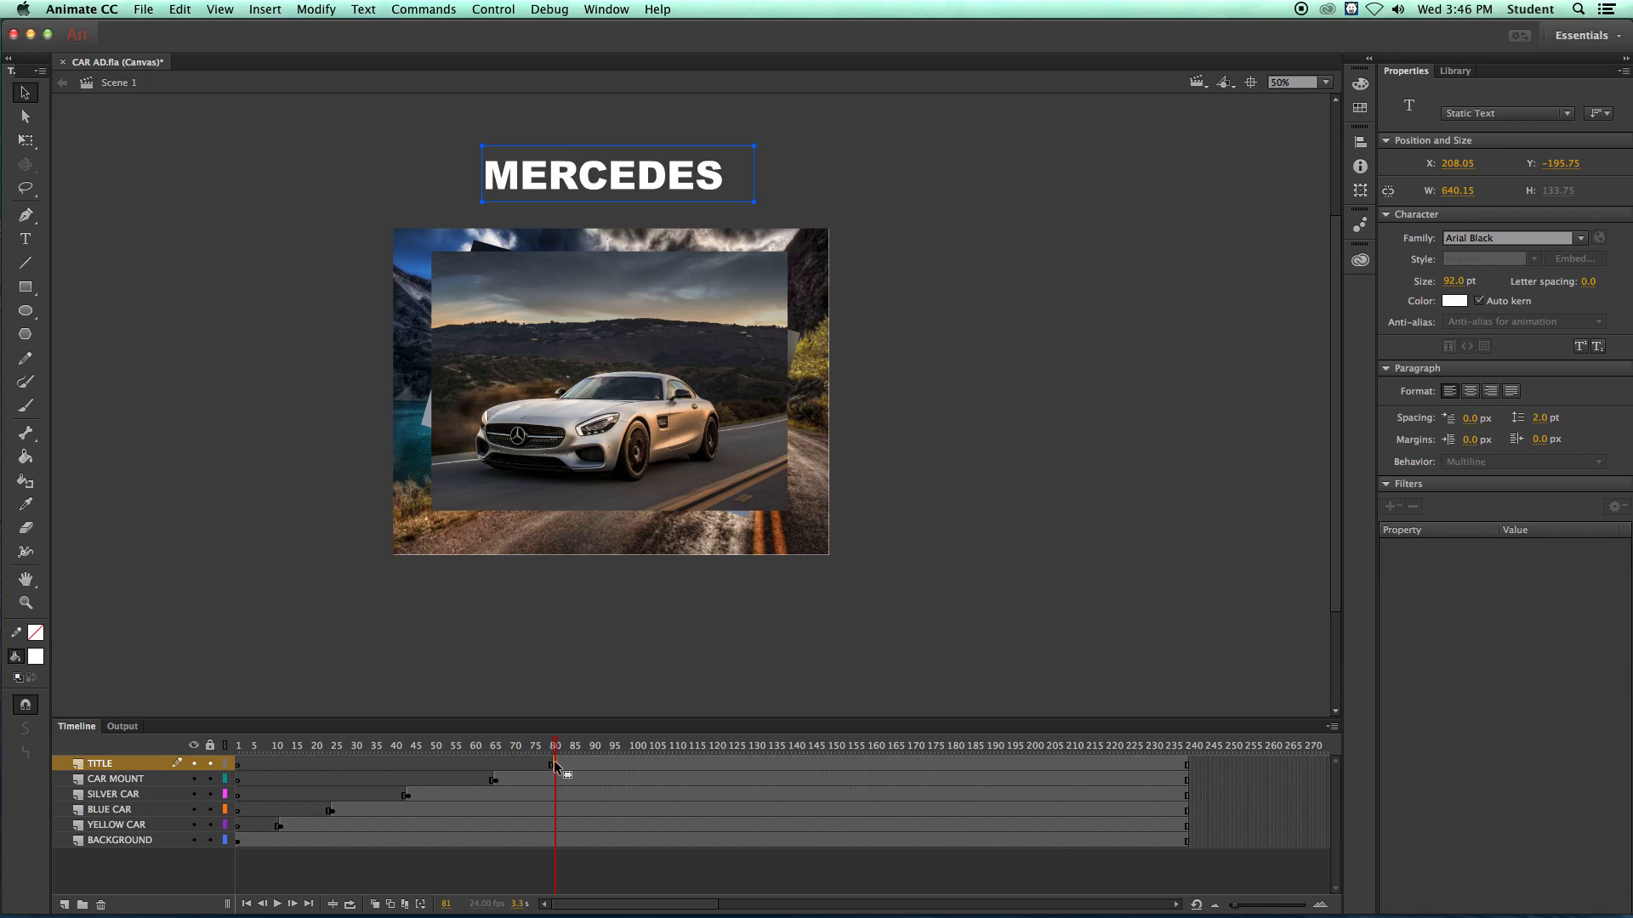
drag(554, 183, 555, 218)
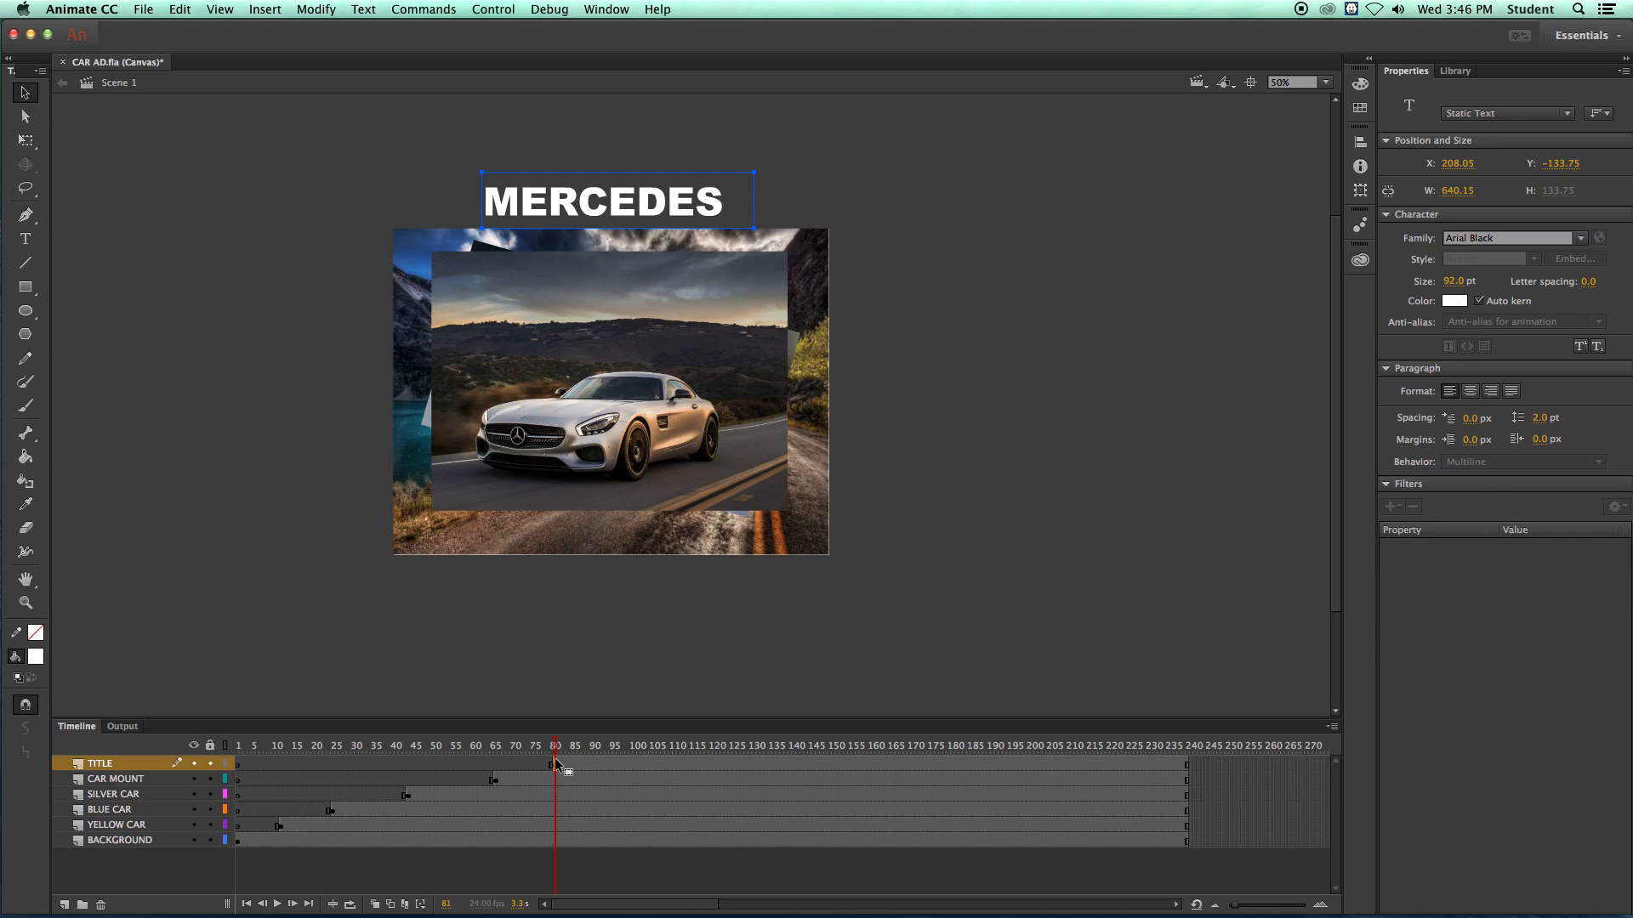
- Create a motion tween on the TITLE layer and shift the title slightly right to X 218.05 at the tween's start
click(662, 763)
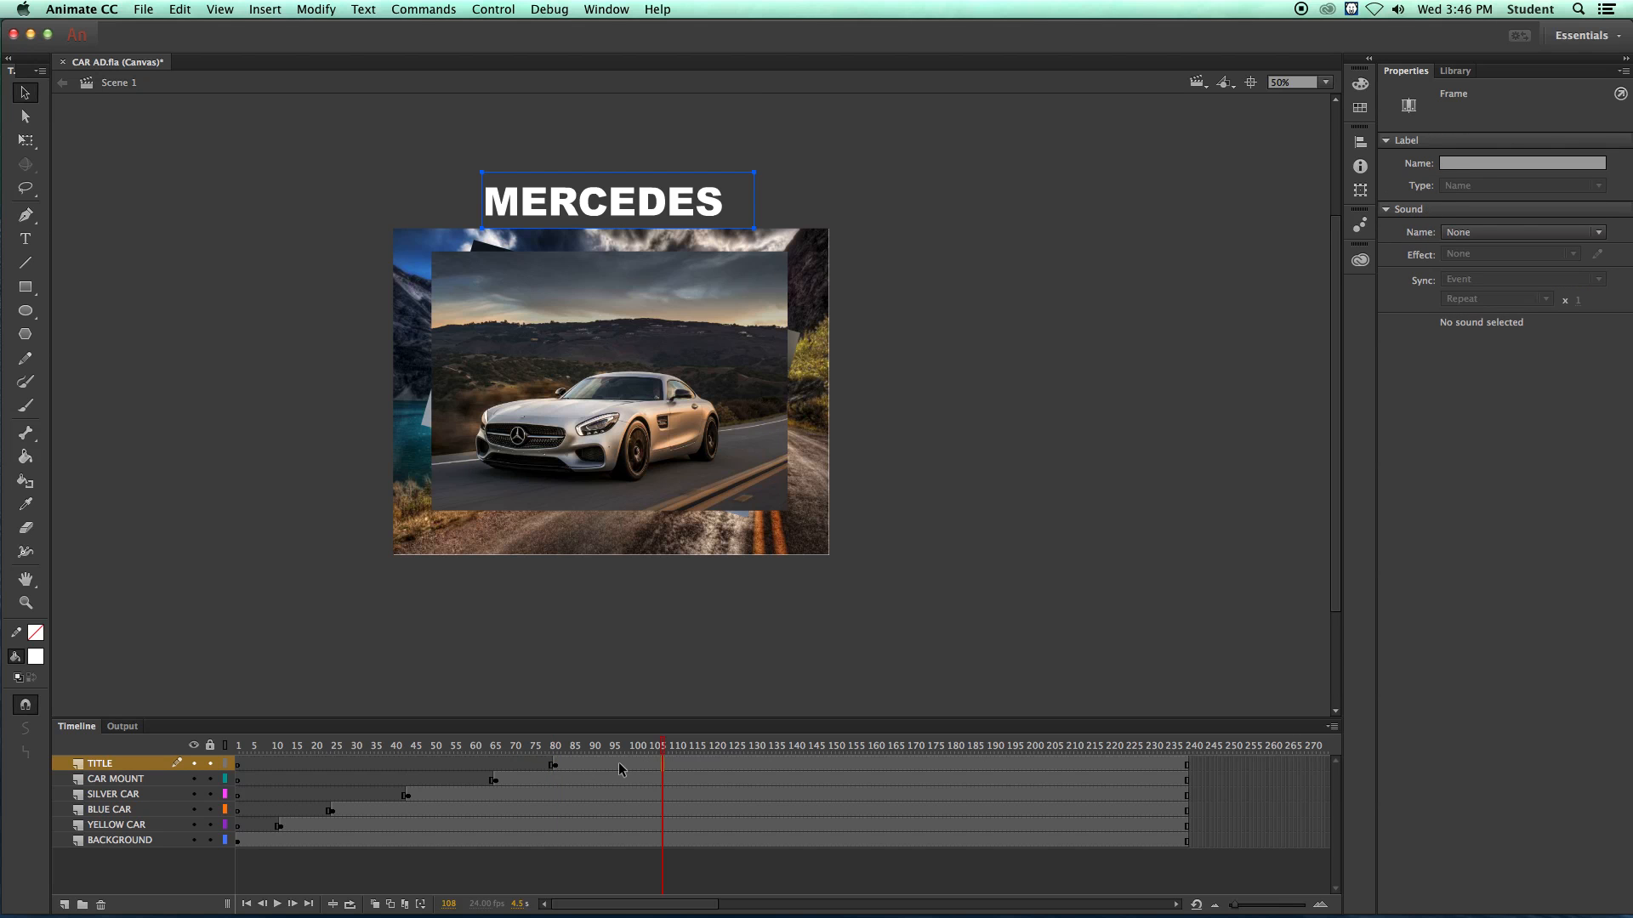
click(690, 761)
right_click(690, 760)
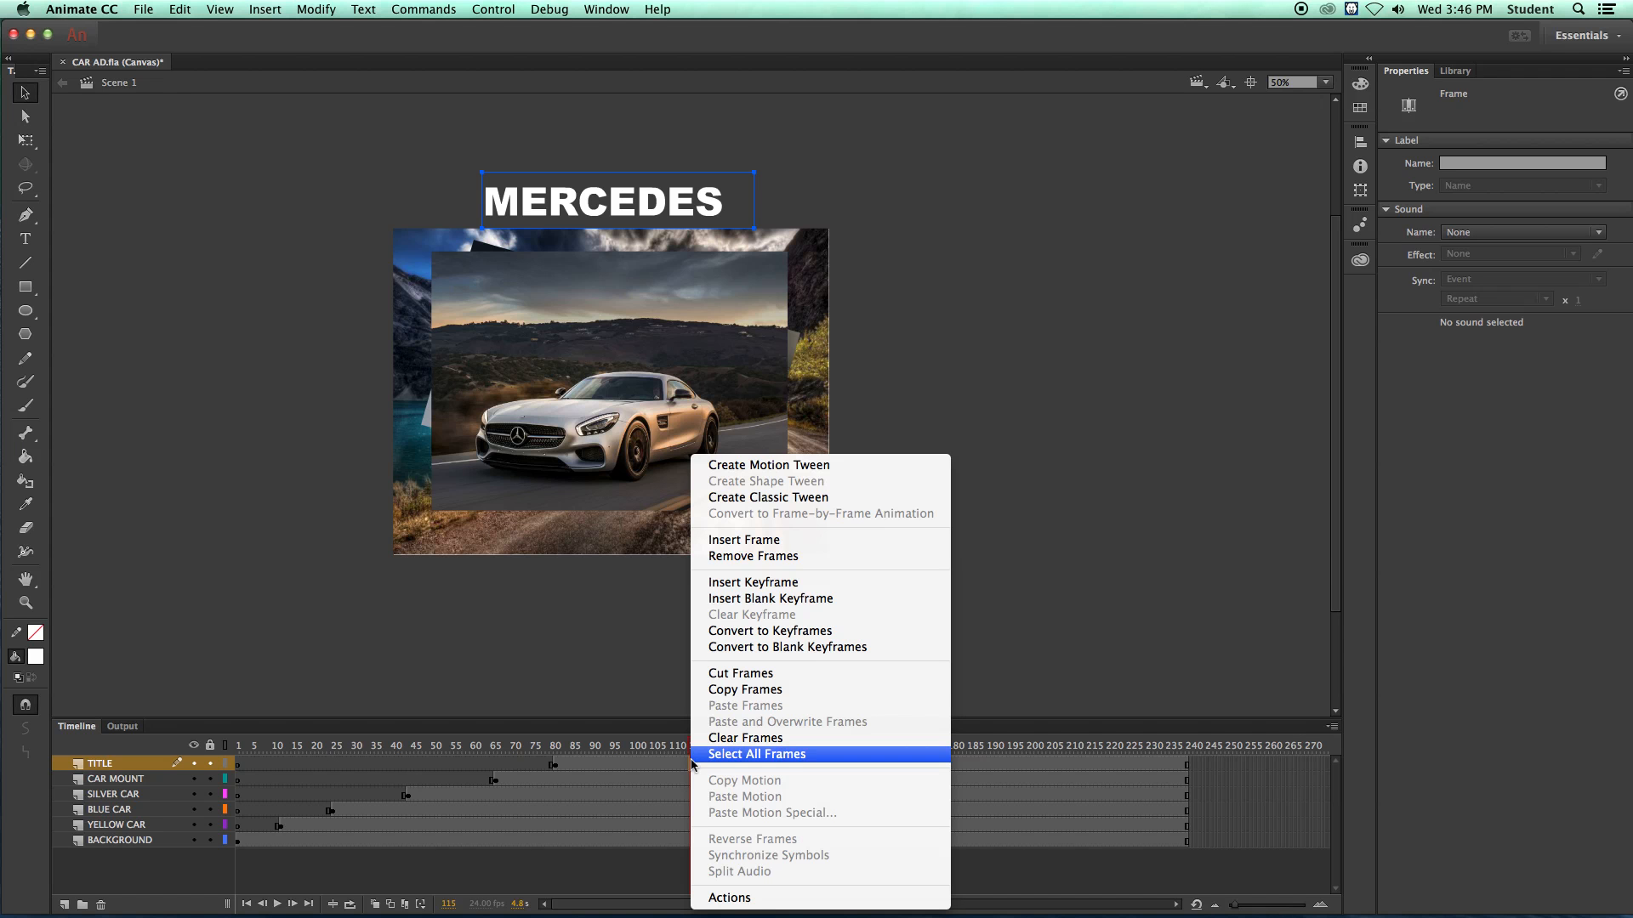
click(727, 466)
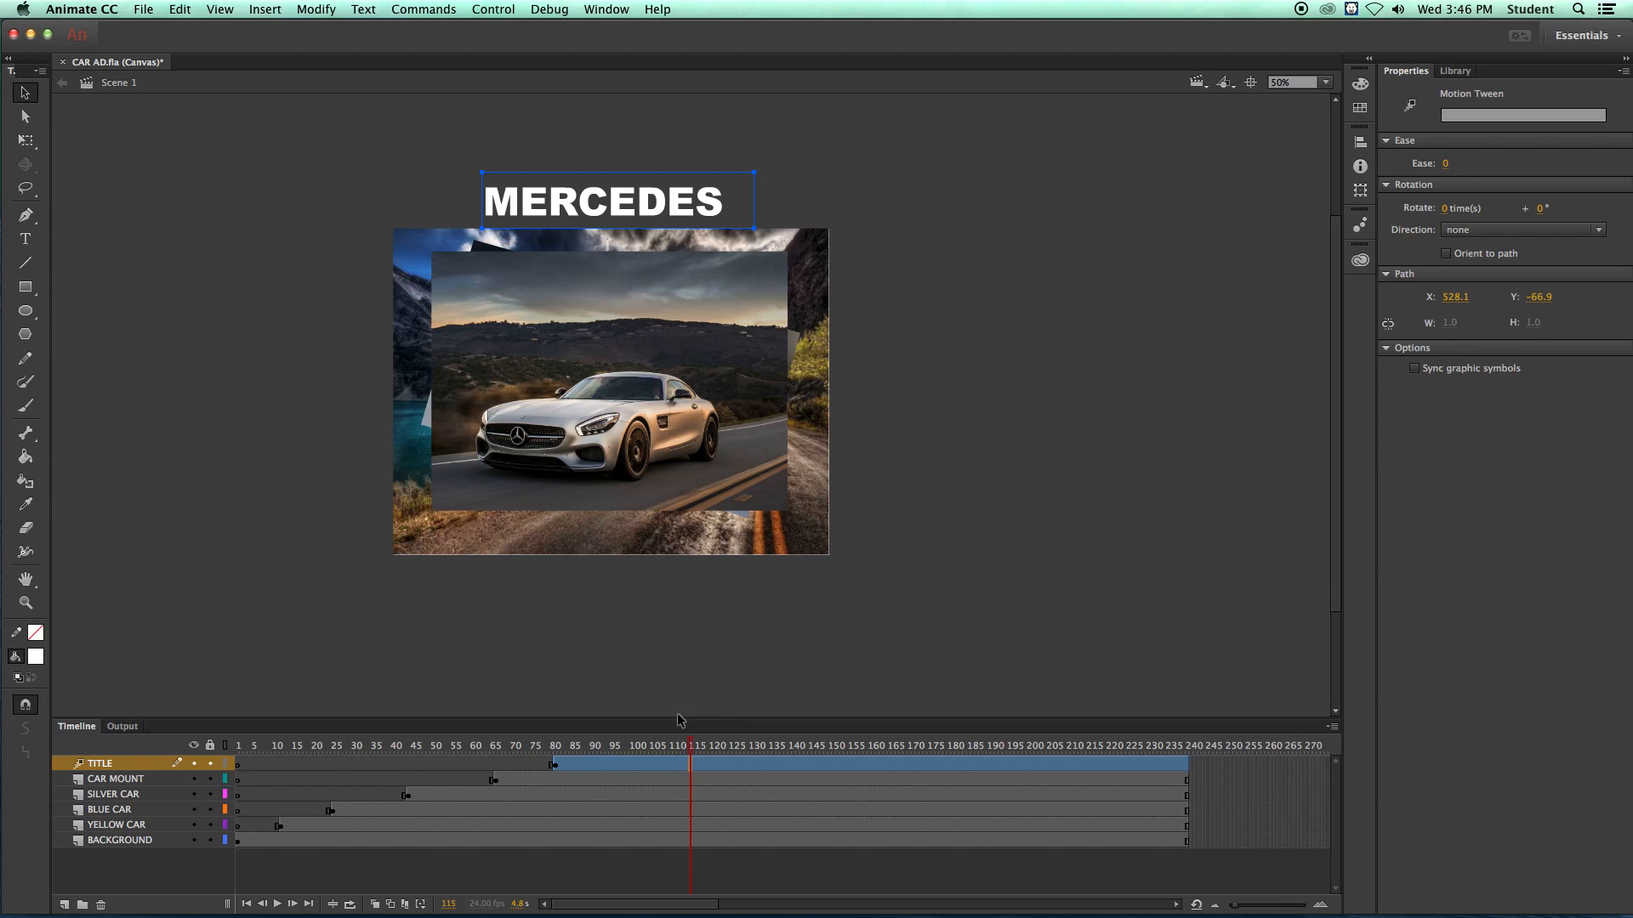
drag(692, 745, 557, 748)
drag(557, 204, 559, 201)
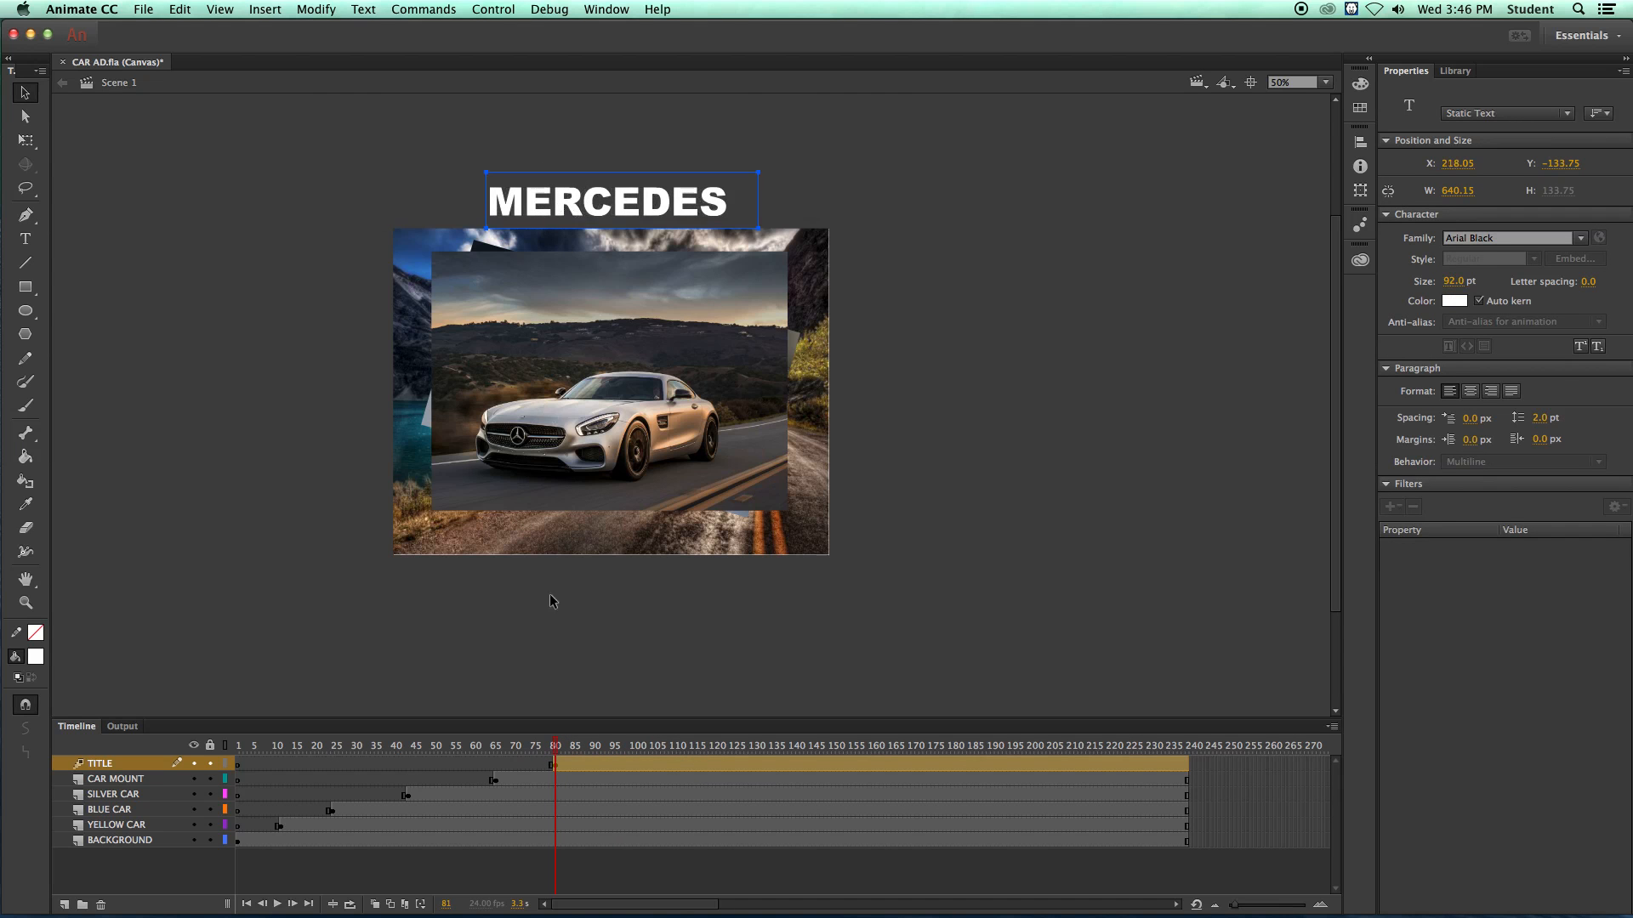
- At frame 93, move the MERCEDES title straight down onto the car image to Y 76.30, and check the motion
drag(557, 749, 604, 750)
drag(568, 209, 567, 292)
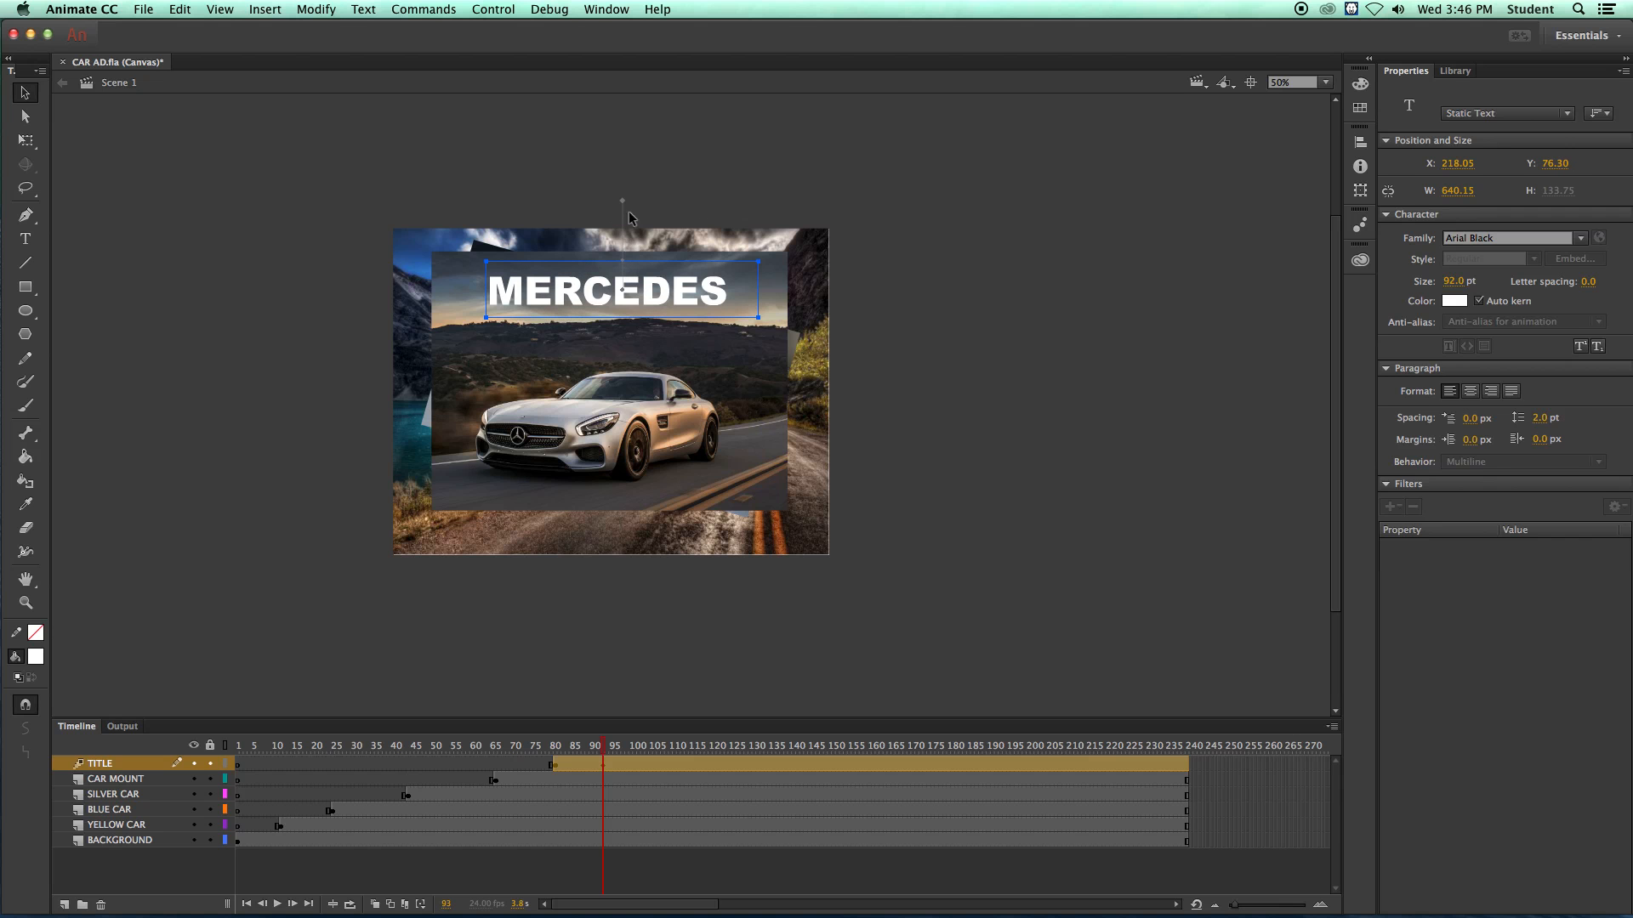
click(931, 349)
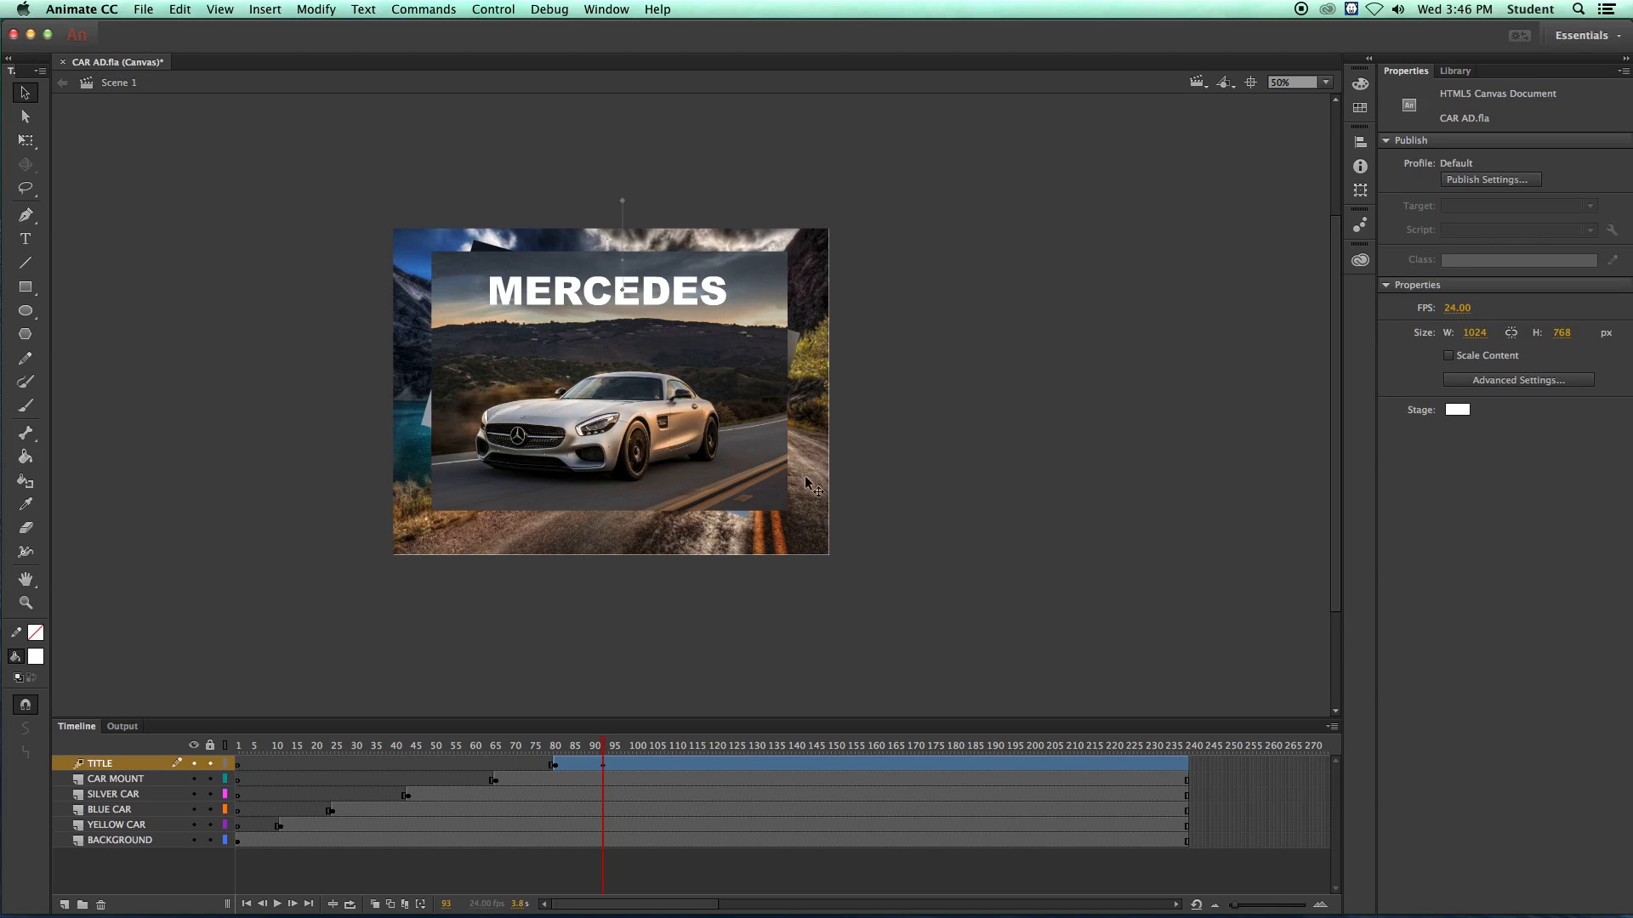
mouse_move(606, 740)
mouse_down()
mouse_move(539, 743)
mouse_move(632, 752)
mouse_move(593, 752)
mouse_up()
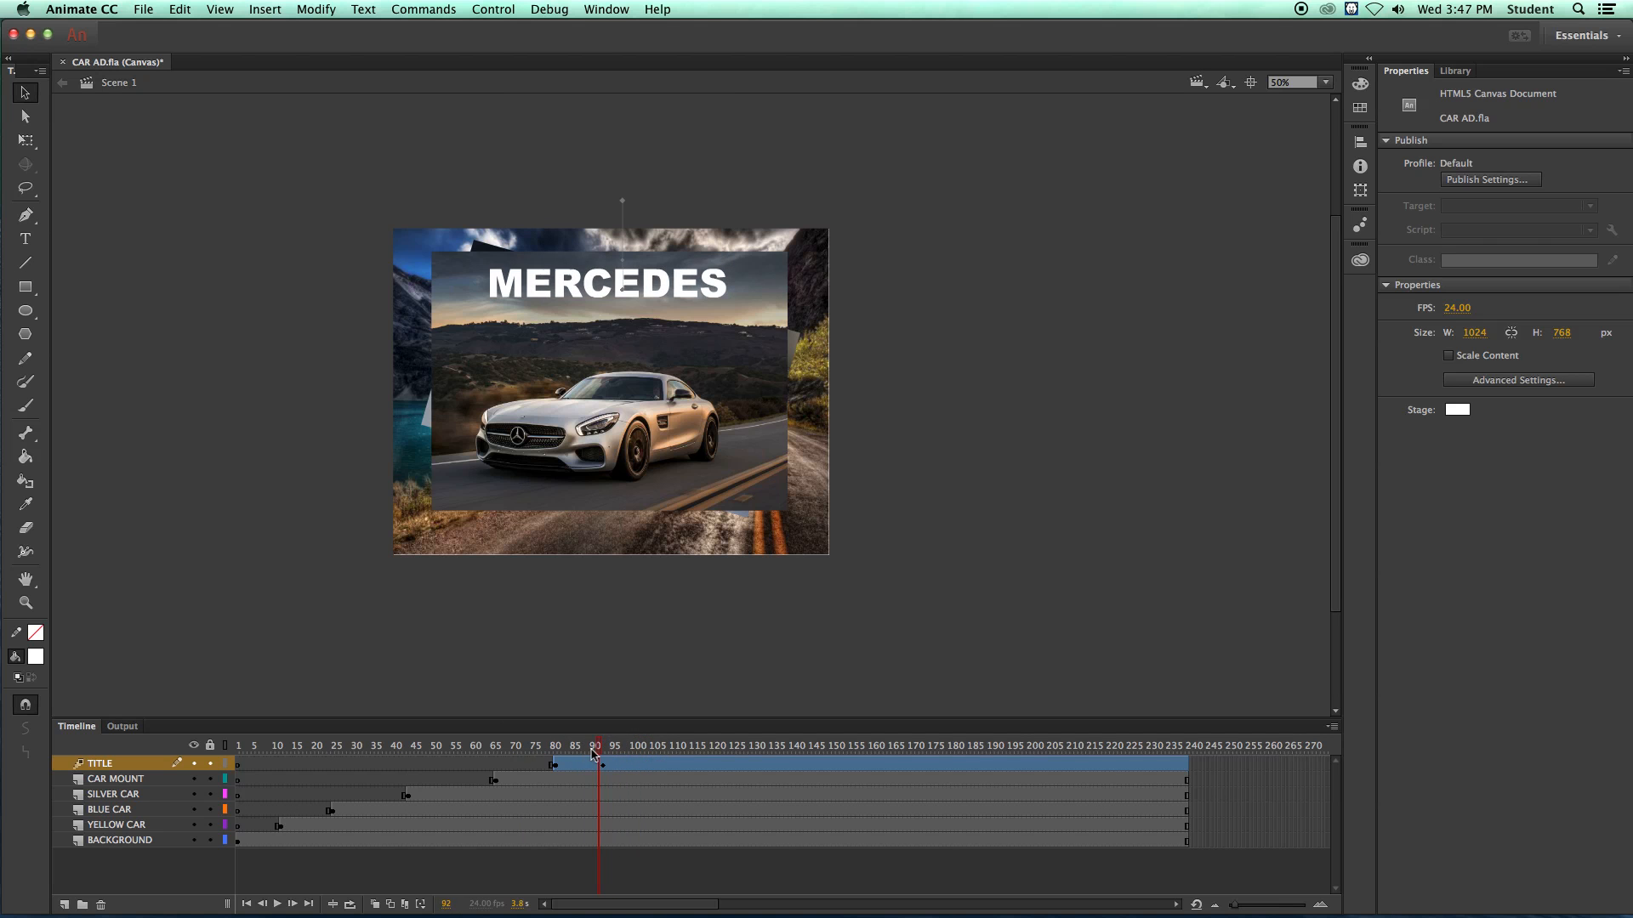
- Add a new layer above TITLE and name it SLOGAN
click(124, 765)
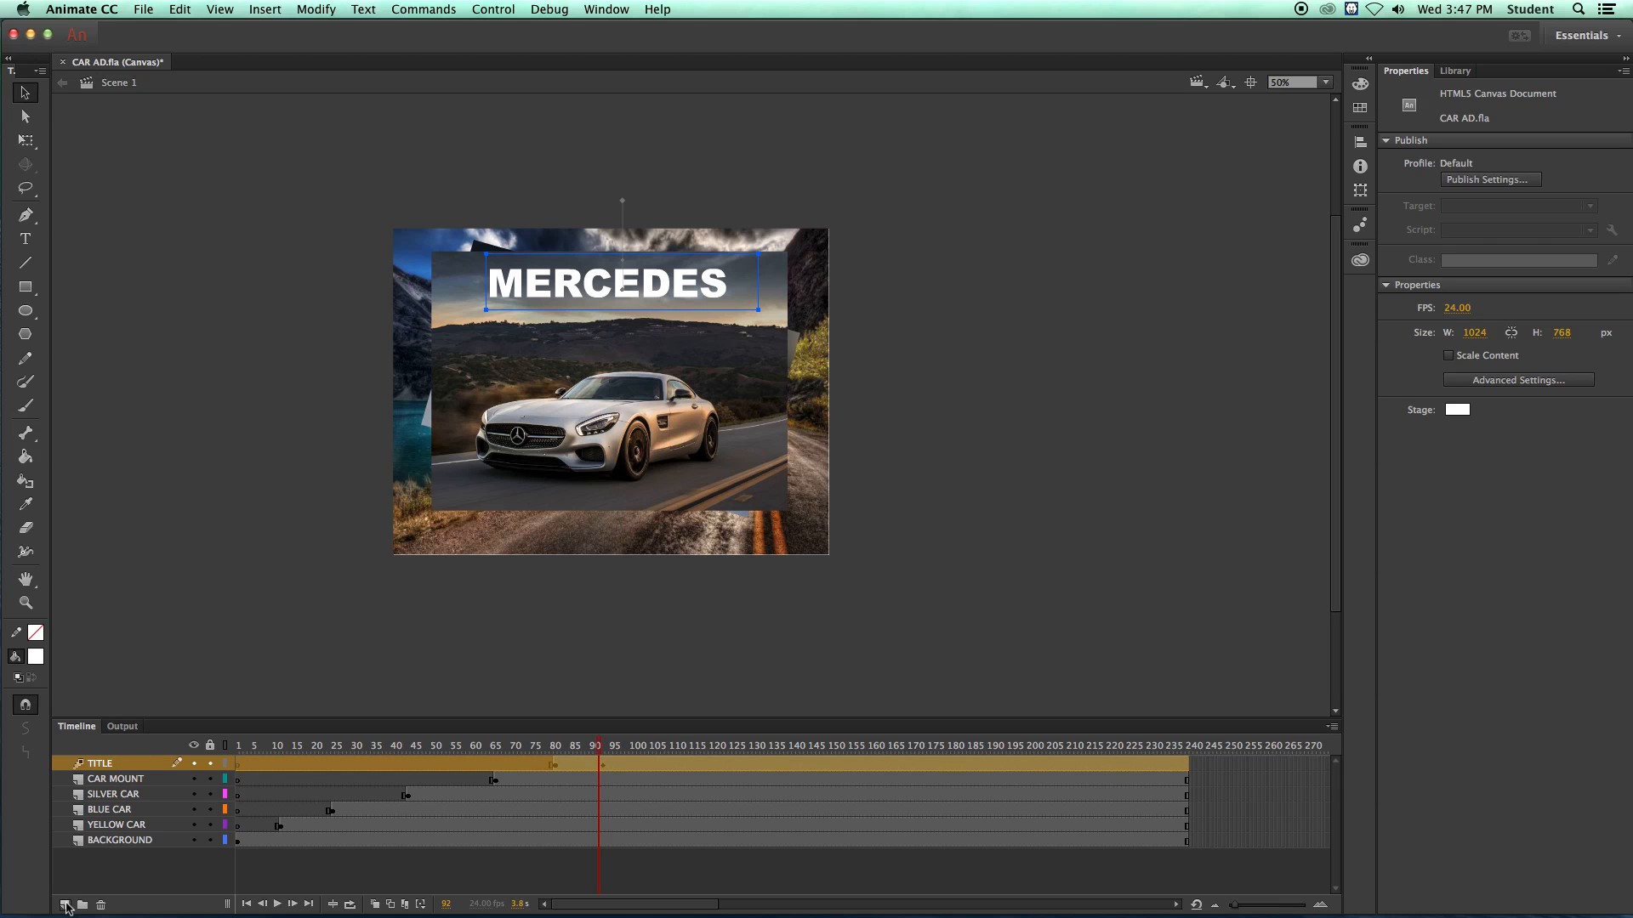
click(67, 905)
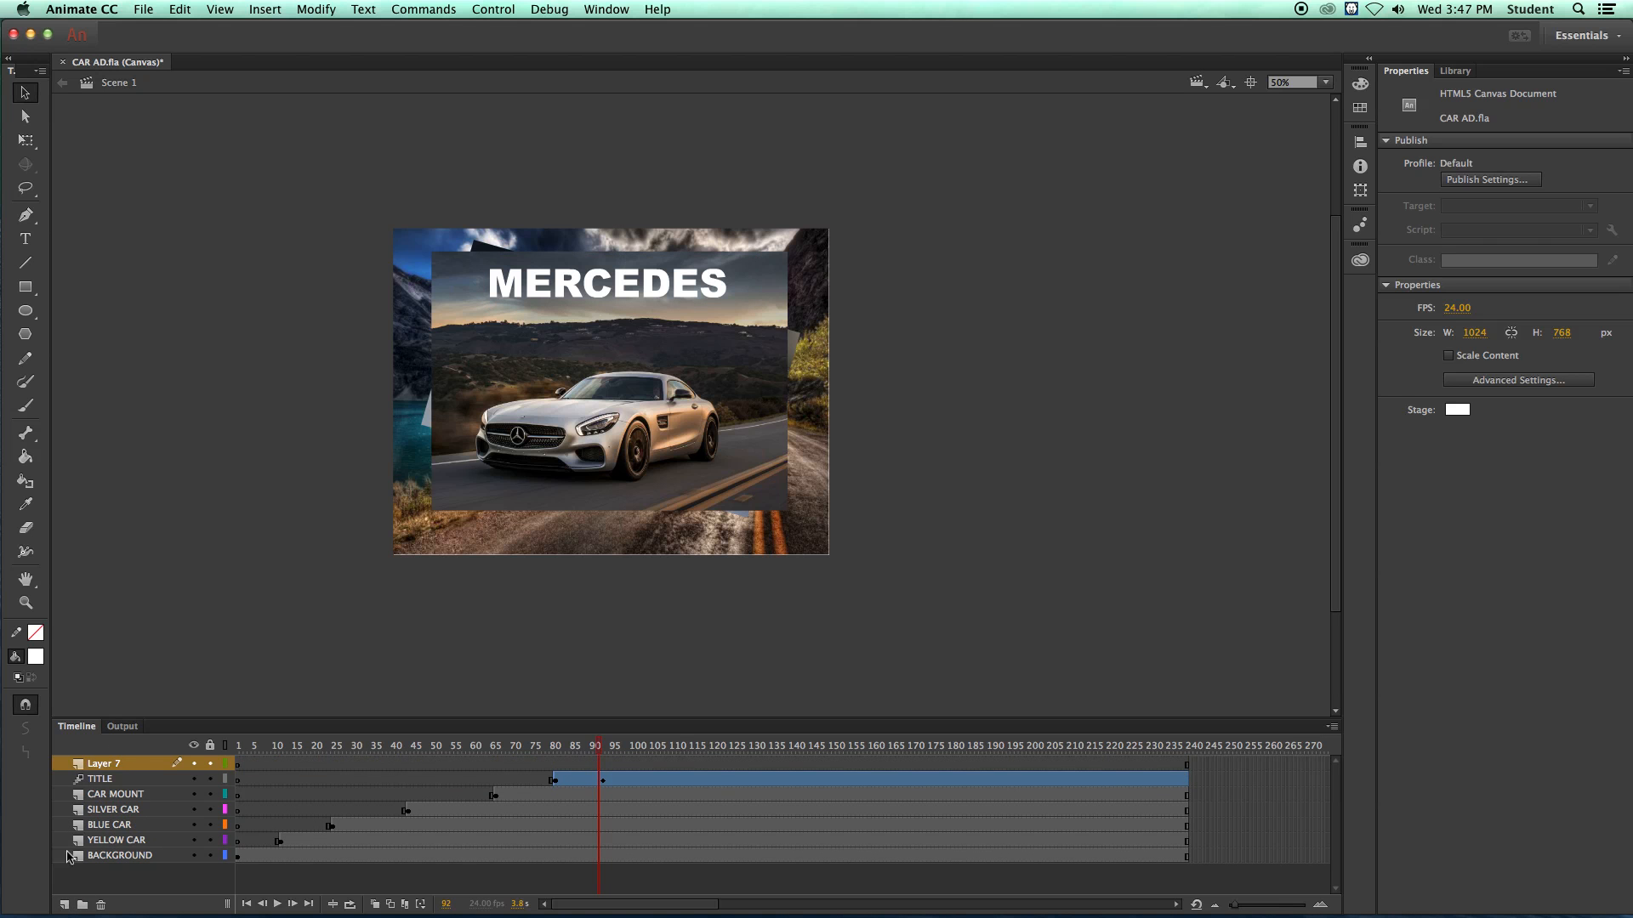
double_click(97, 764)
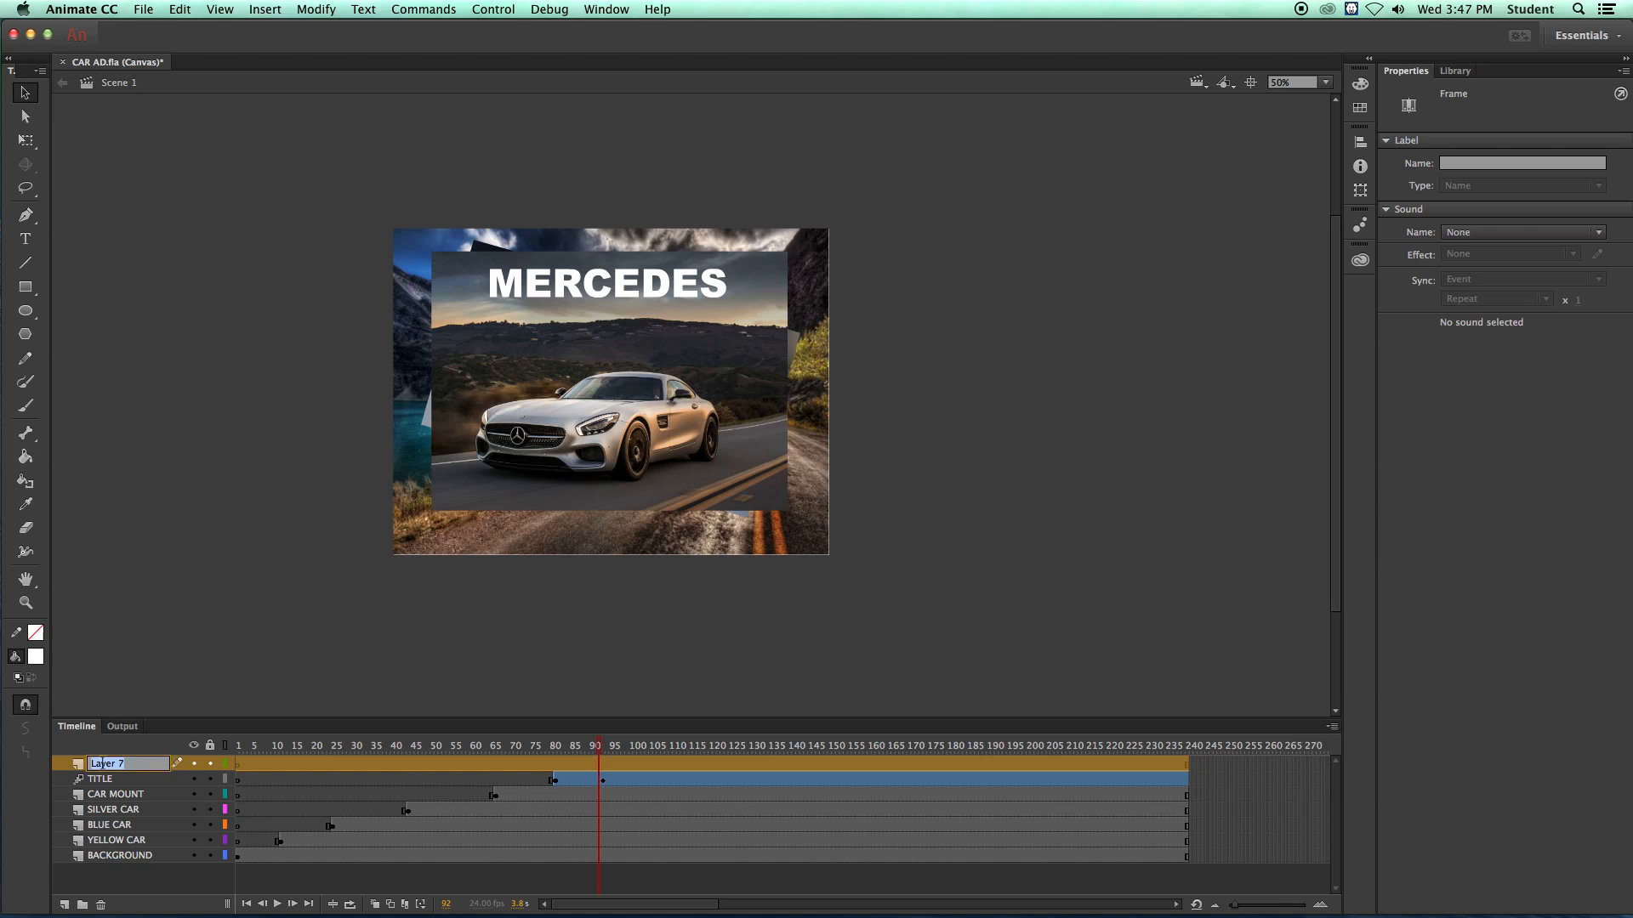
text(SLOGAN)
click(145, 293)
- Insert a keyframe at frame 93 on the SLOGAN layer, where the title finishes moving
mouse_move(599, 751)
mouse_down()
mouse_move(558, 753)
mouse_move(604, 759)
mouse_up()
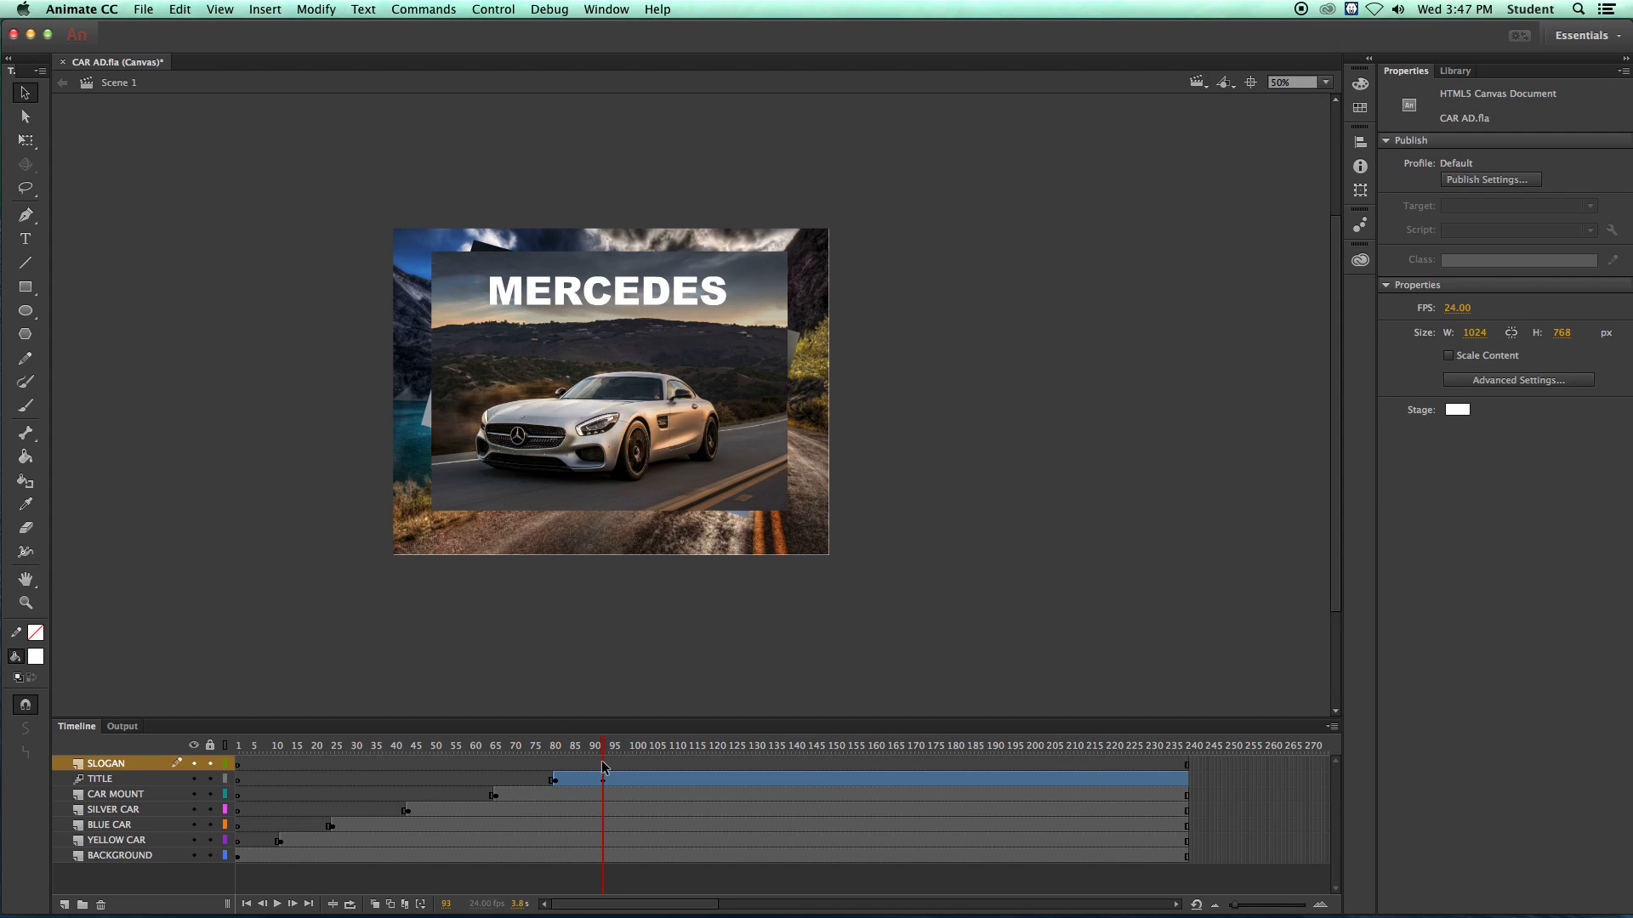
click(604, 764)
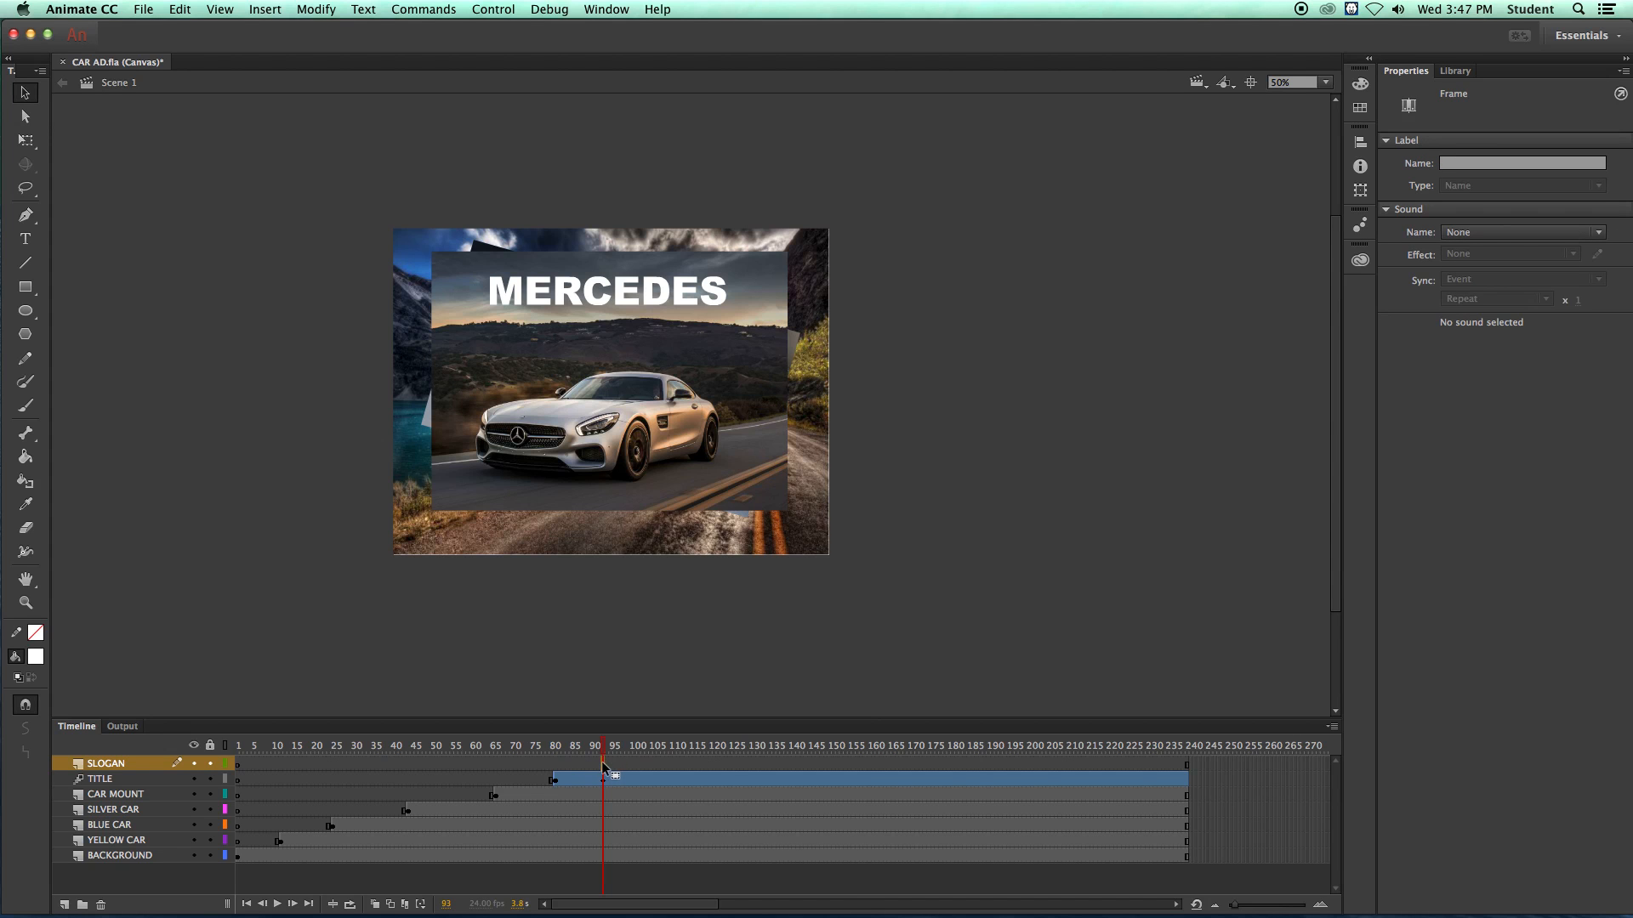
right_click(605, 767)
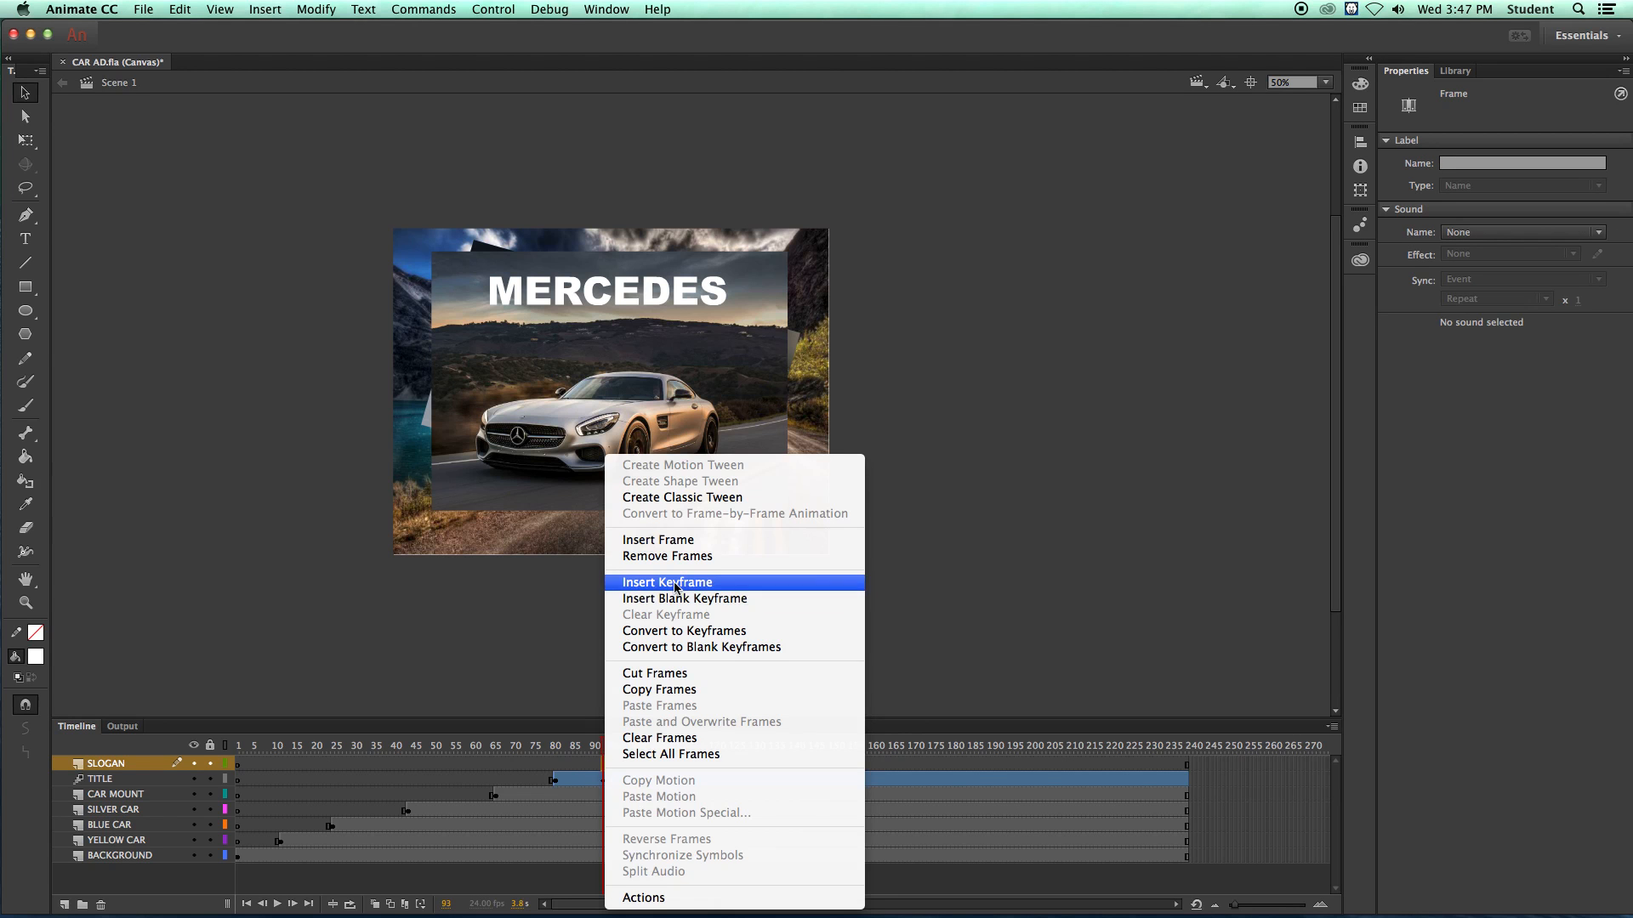
click(646, 582)
- Add a text box above the stage reading THE BEST OR NOTHING, widened so the slogan fits on one line
click(26, 239)
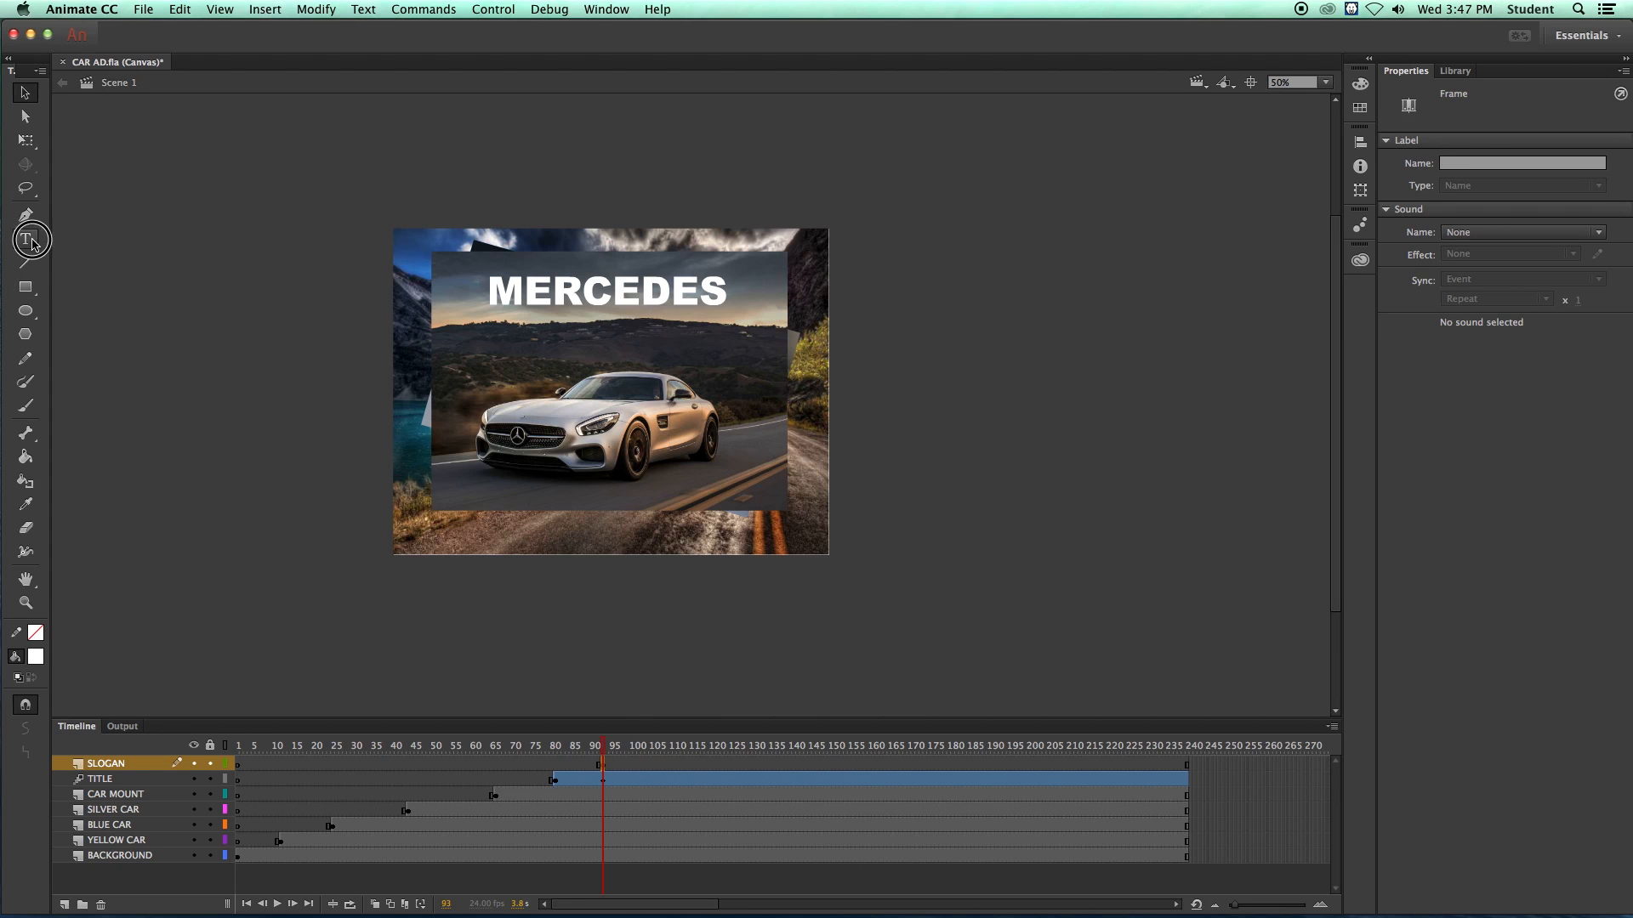
drag(201, 103, 449, 103)
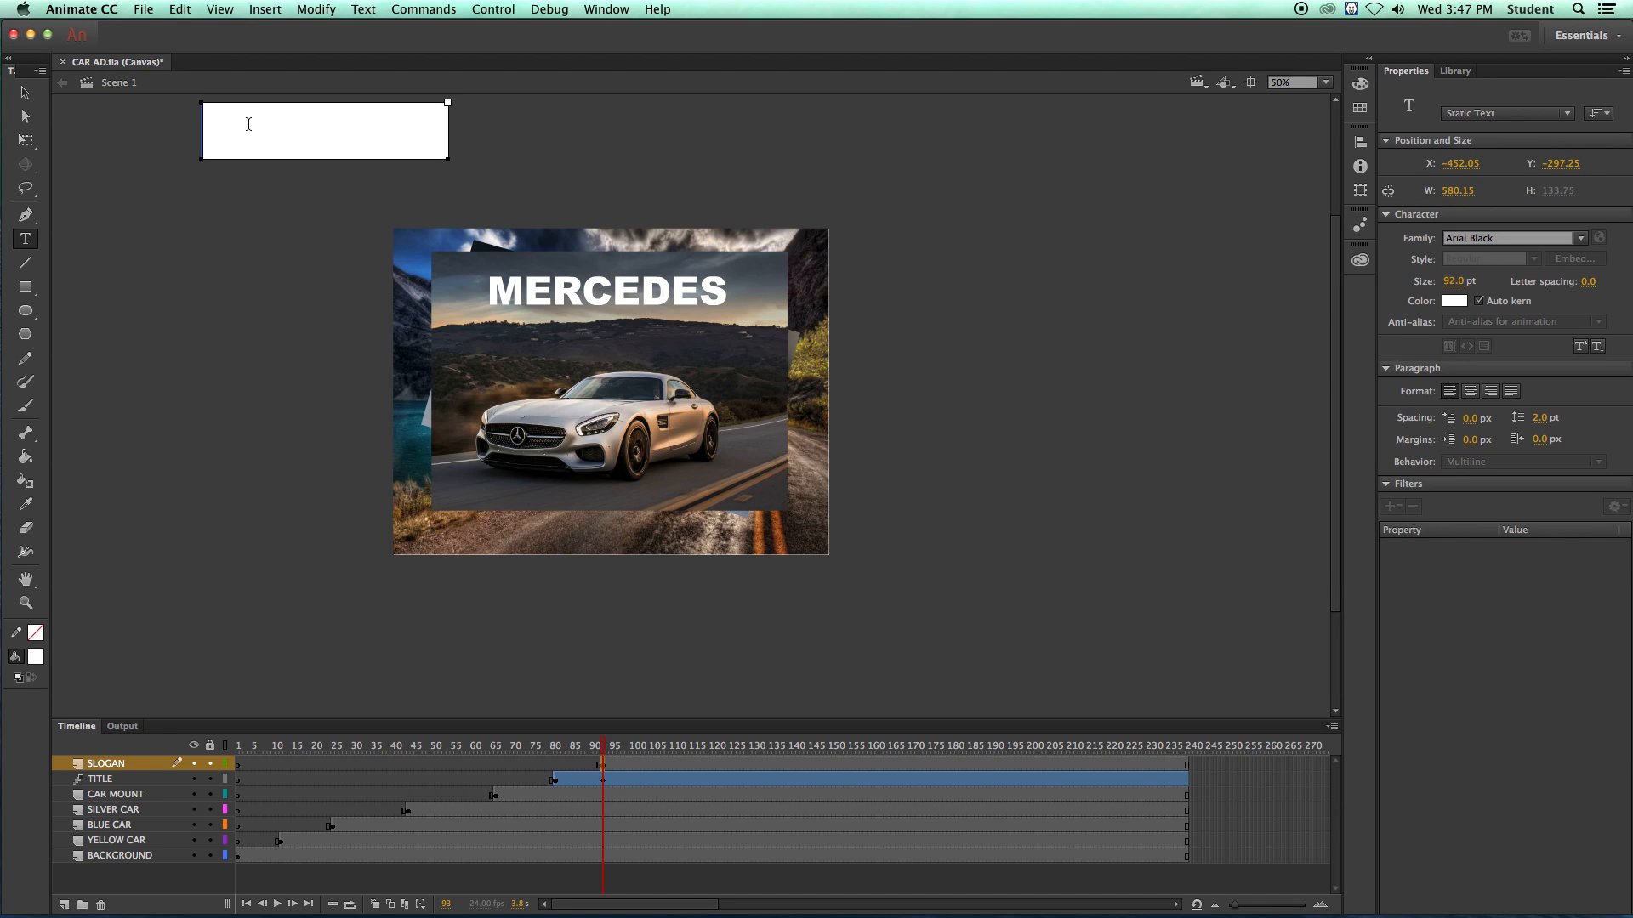
text(THE E)
key(BackSpace)
text(BEST OR NOTHING)
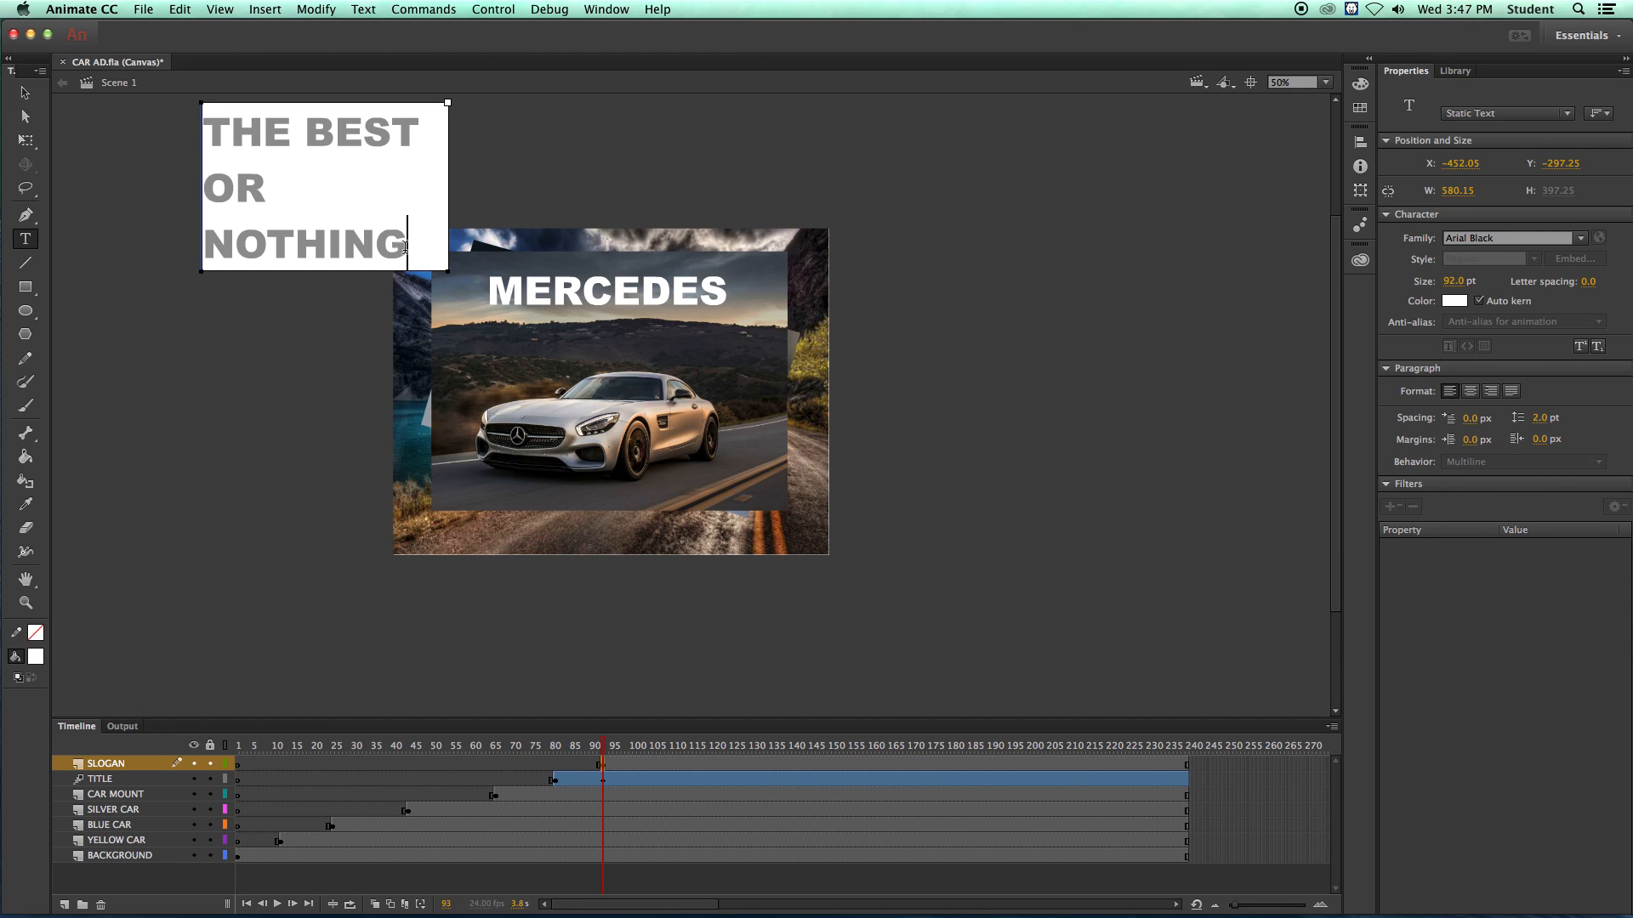
drag(444, 268, 736, 300)
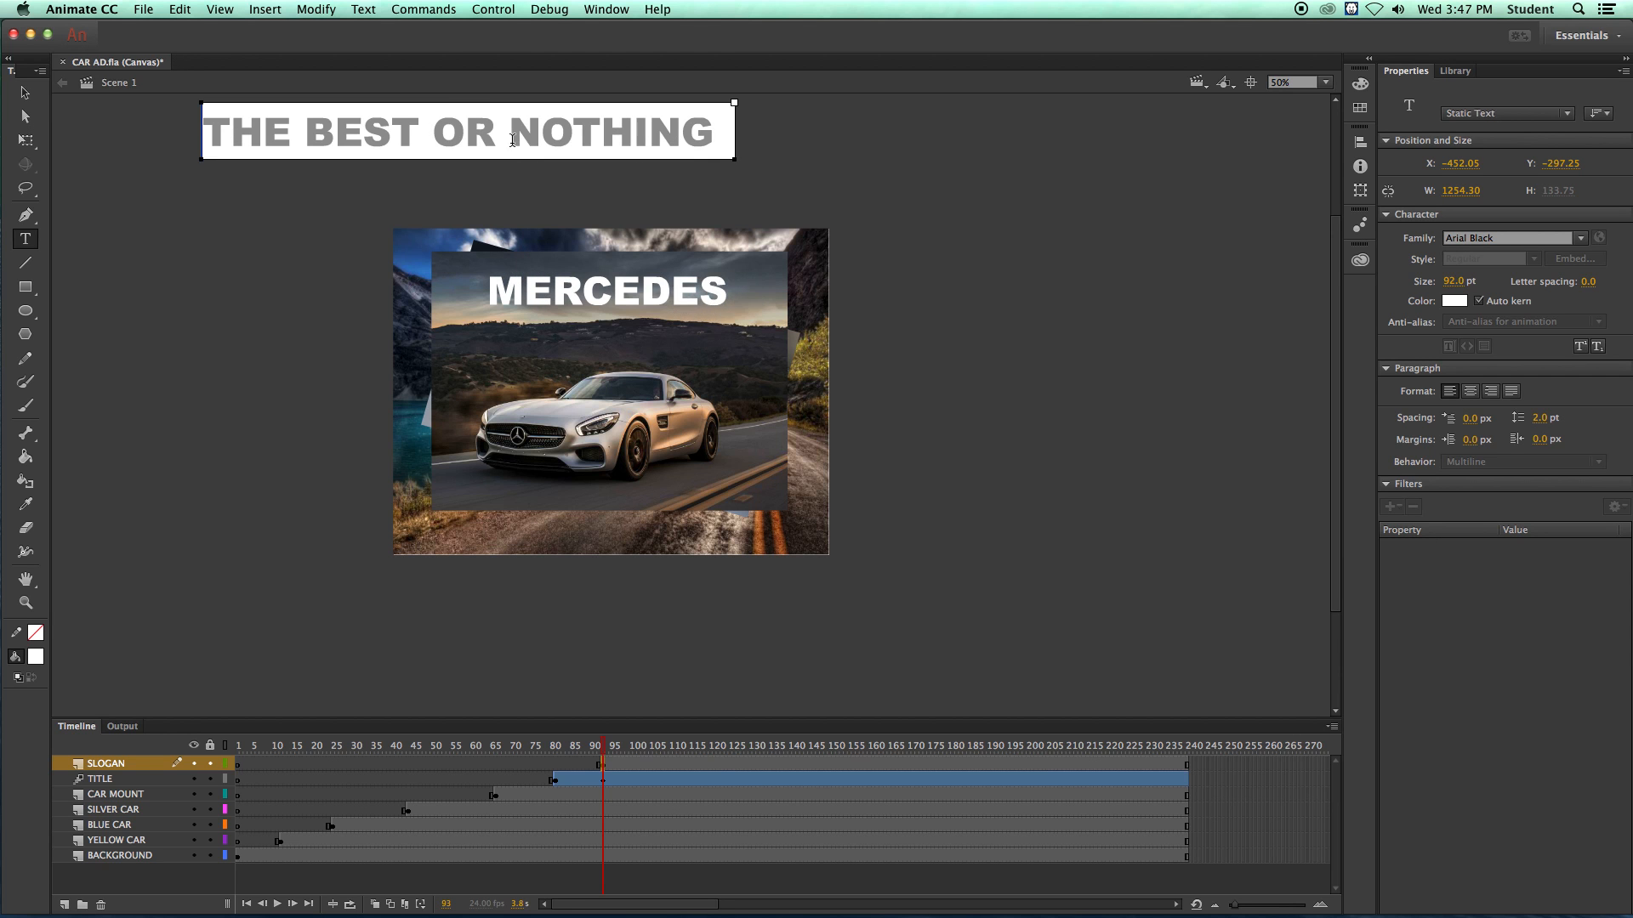
- Format the slogan text as Arial Regular at 47 pt and narrow its box to about 630 px
drag(721, 125, 267, 126)
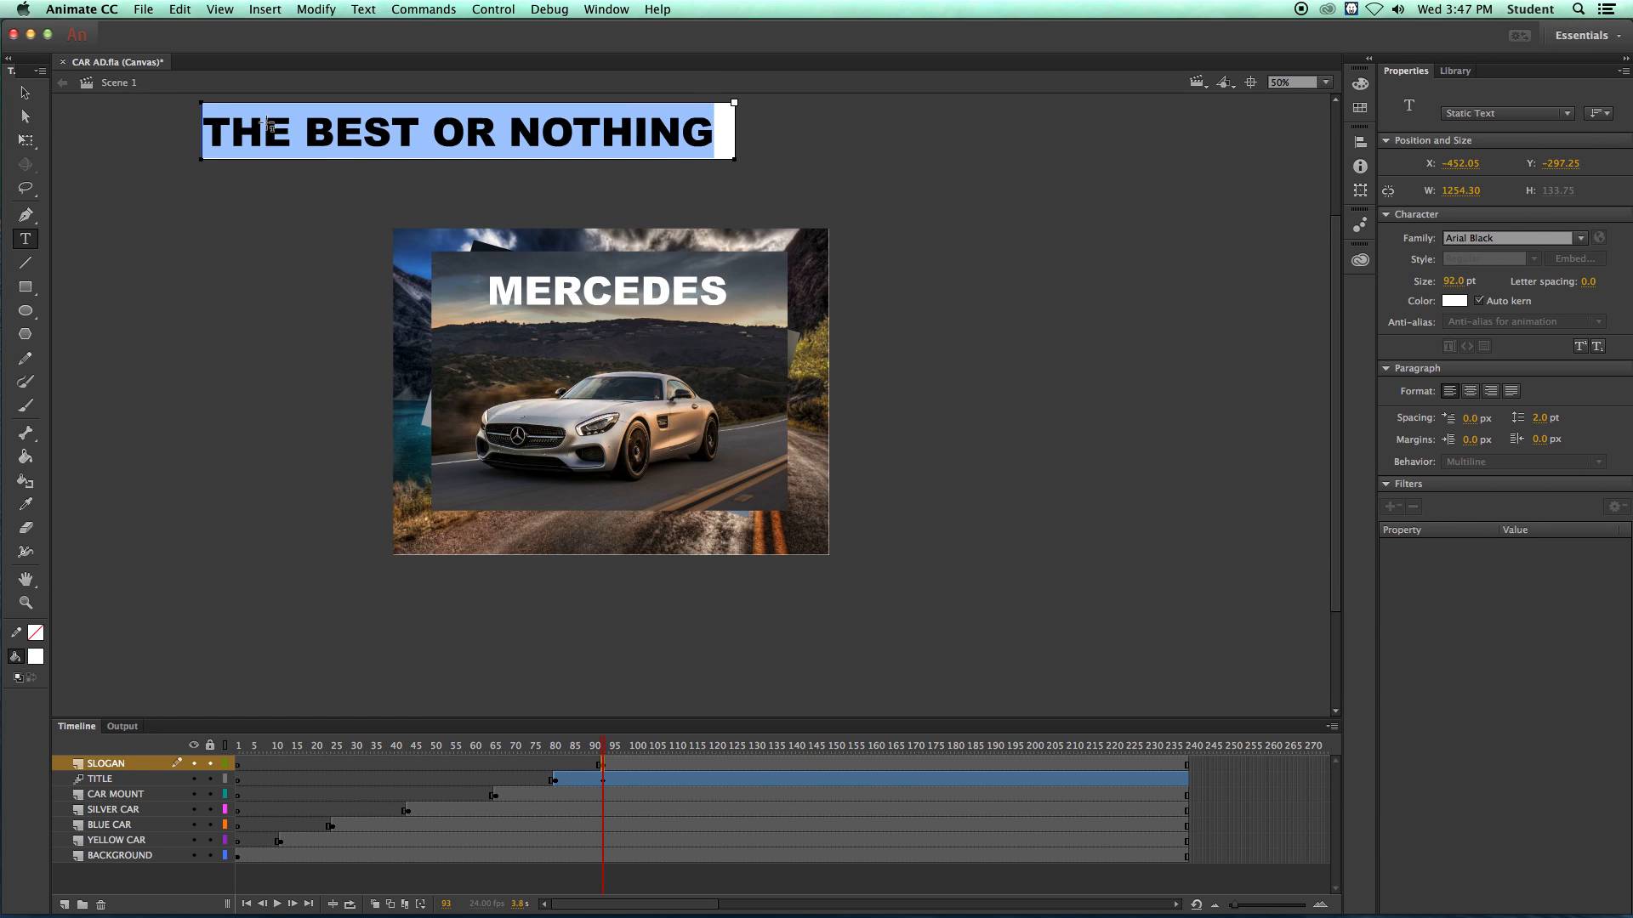
drag(1448, 280, 1416, 283)
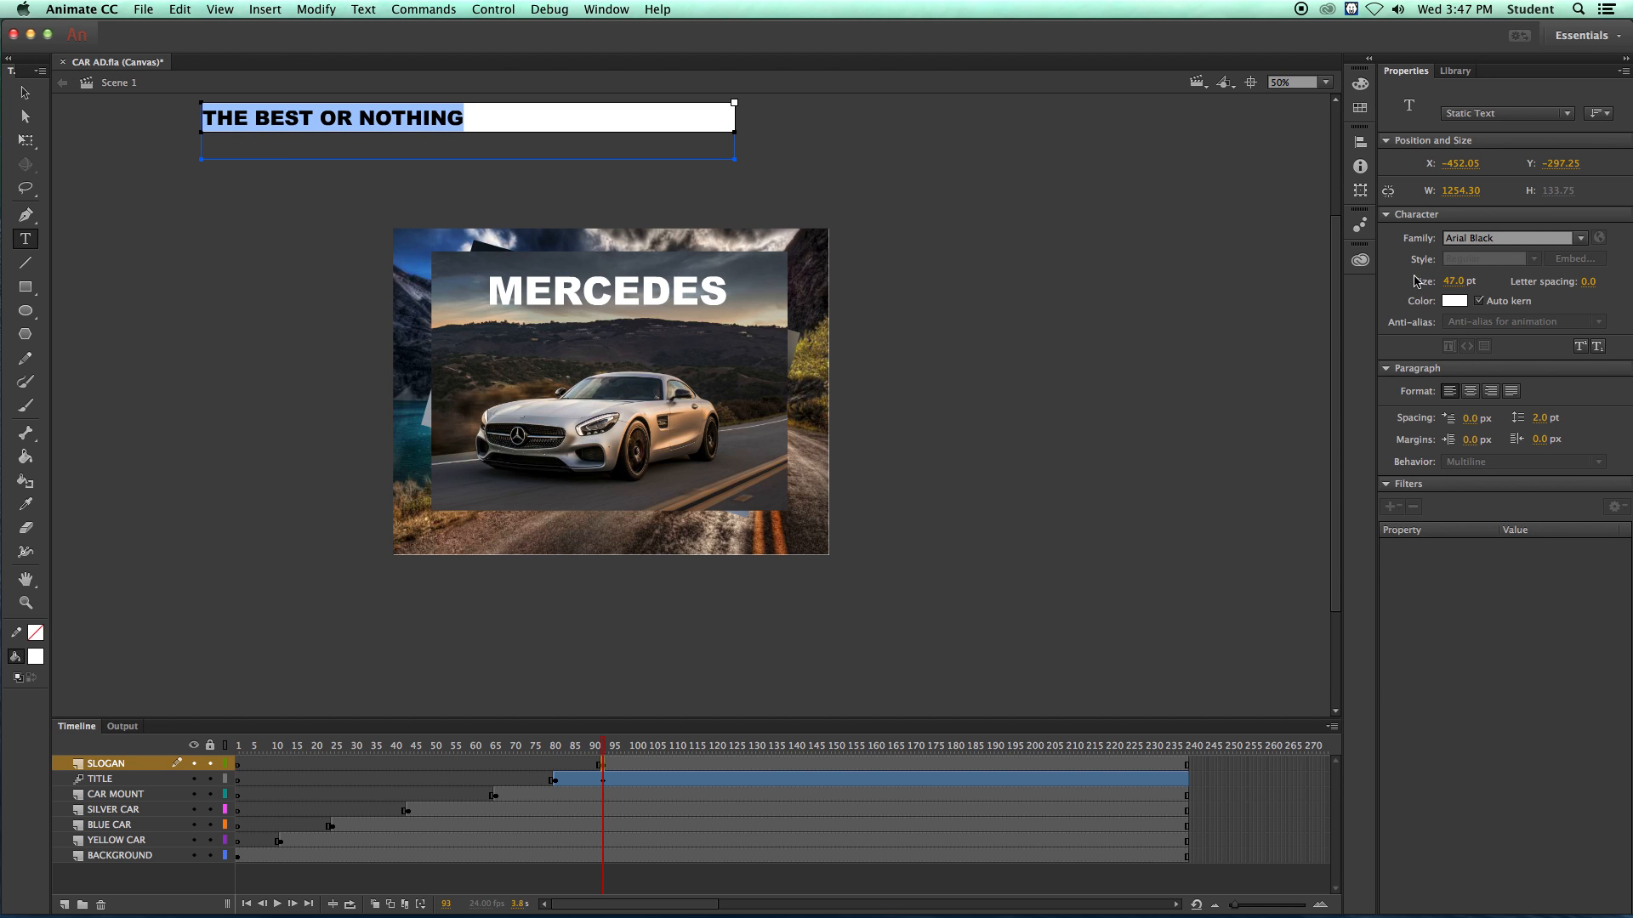
drag(731, 132, 474, 132)
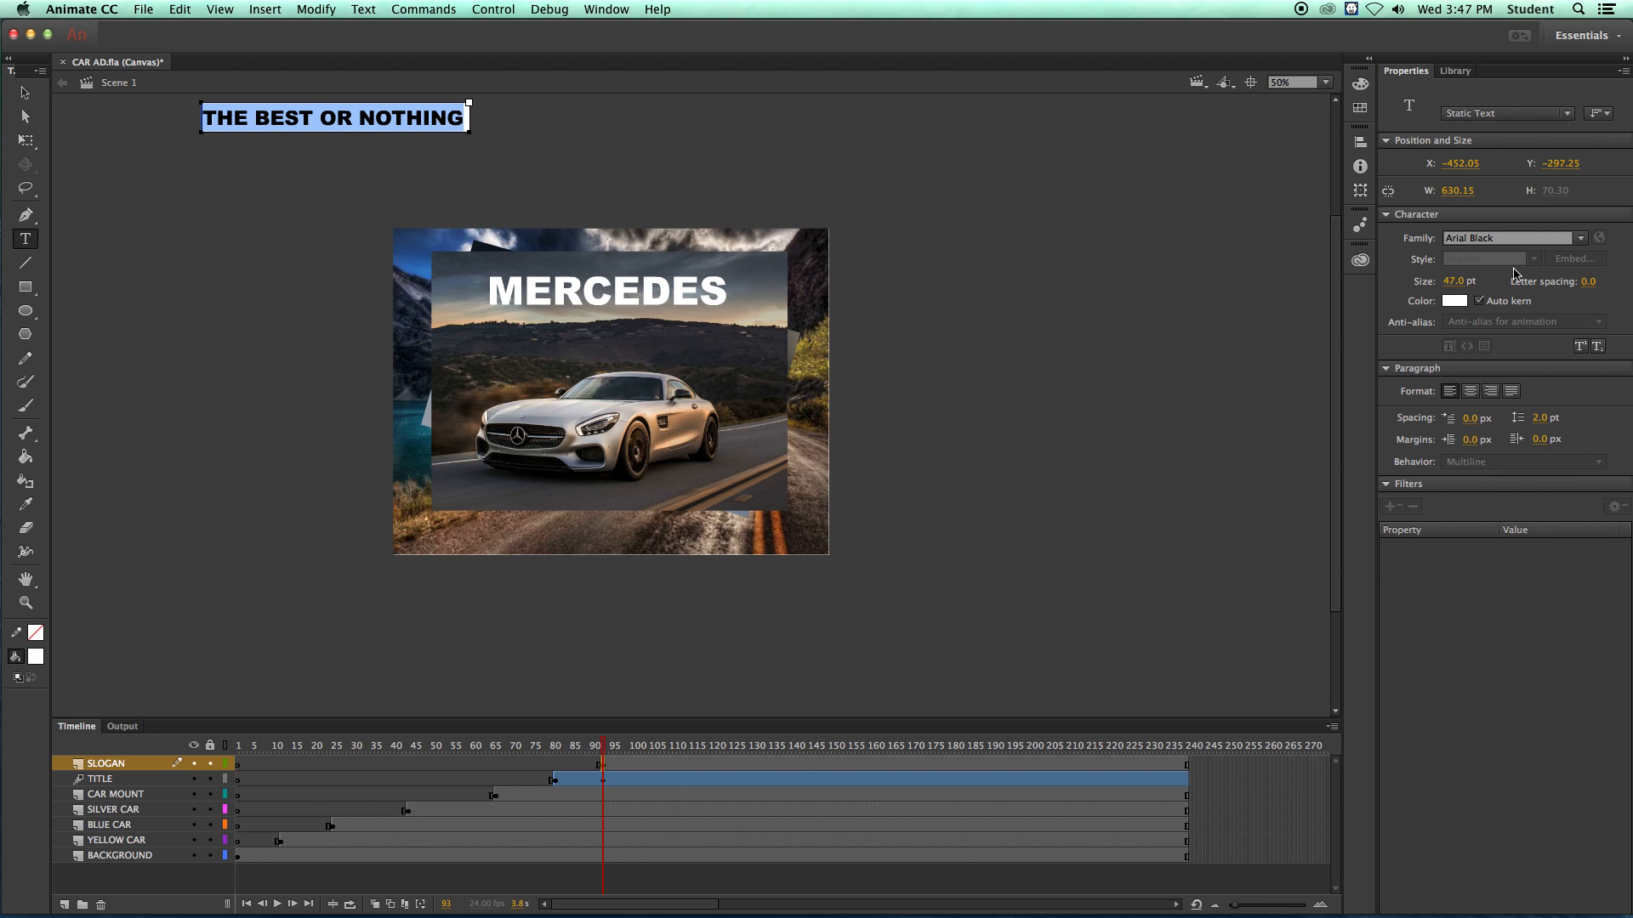
click(1579, 240)
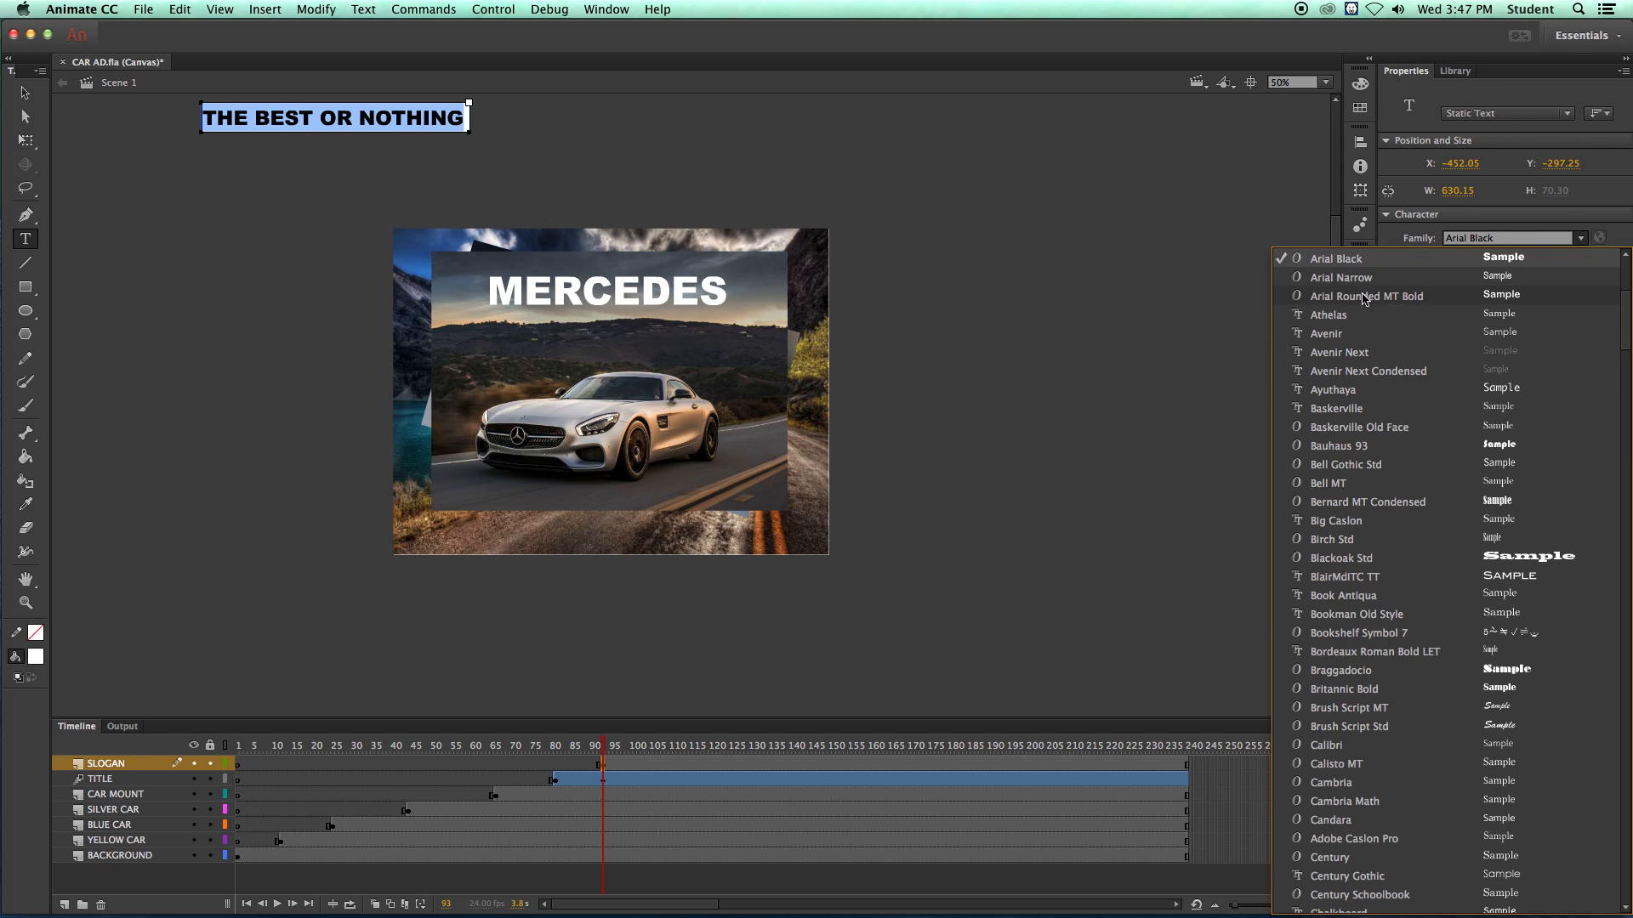
scroll(1323, 330, up, 1)
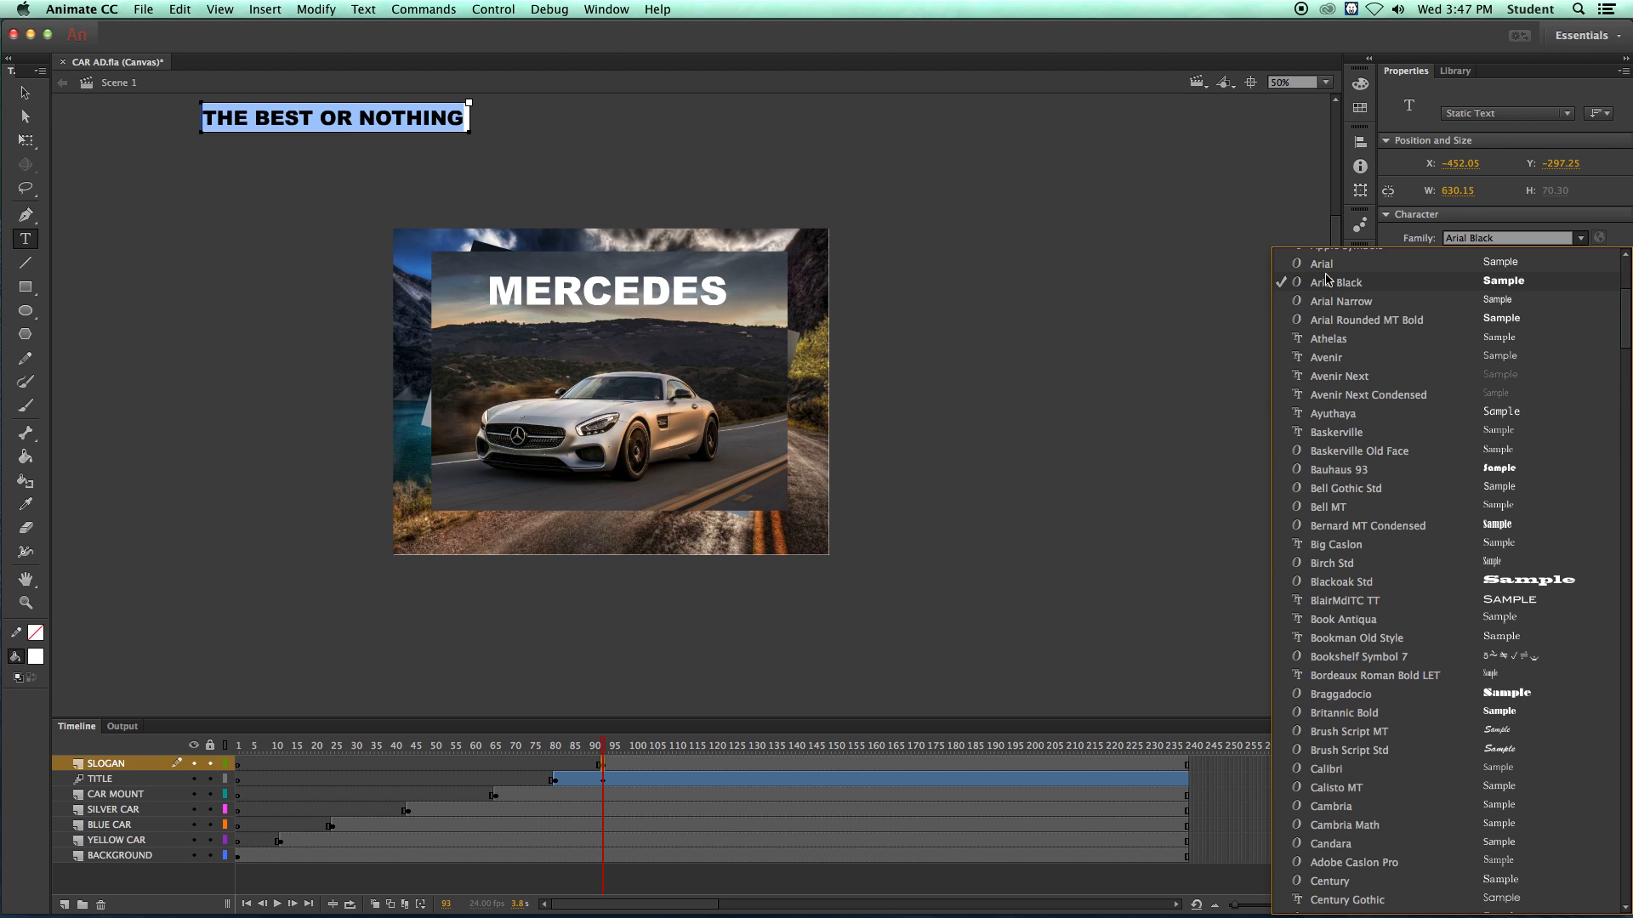
click(1318, 264)
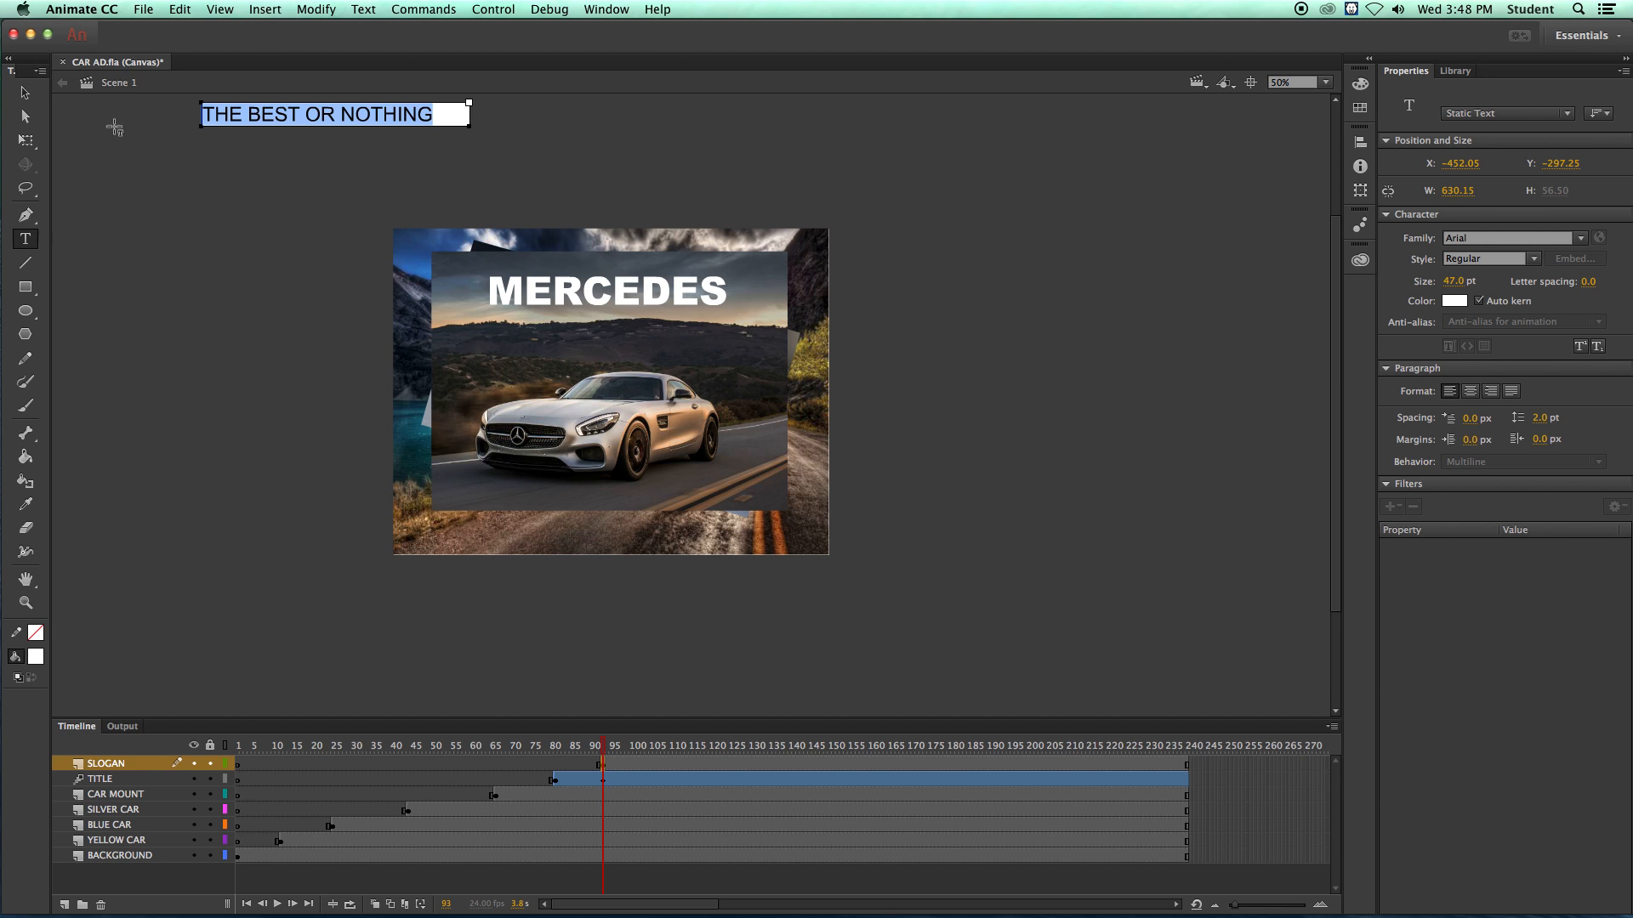
- Align the slogan beneath the MERCEDES title, and move it horizontally off the stage's right edge to X 1052.25, Y 226.90
click(25, 92)
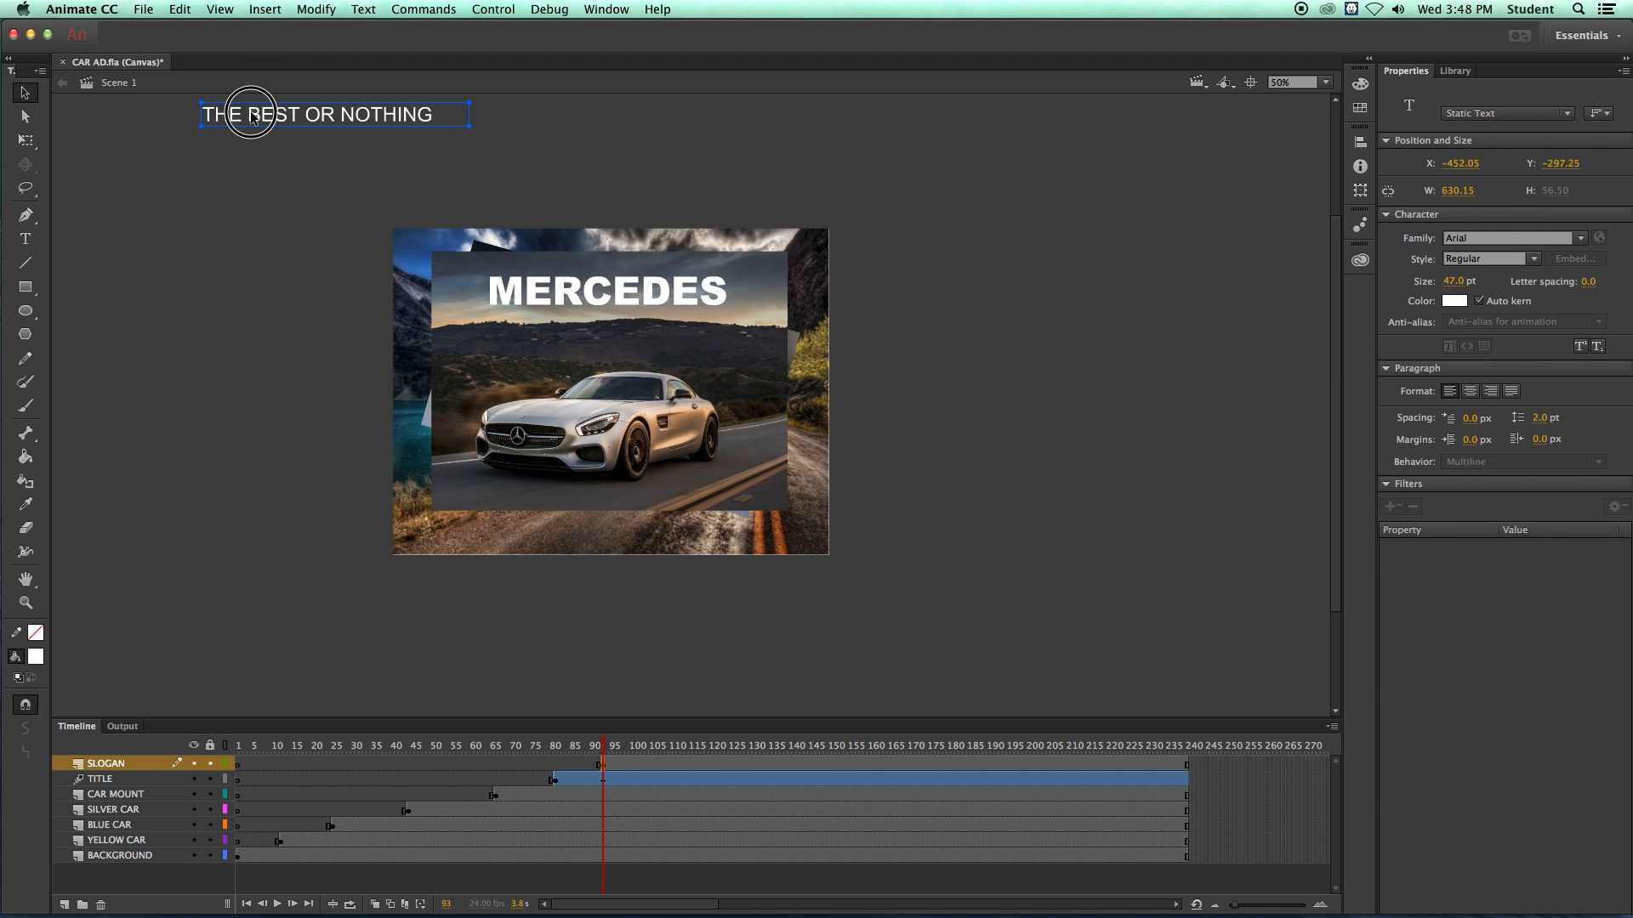
drag(260, 119, 330, 282)
drag(297, 213, 543, 338)
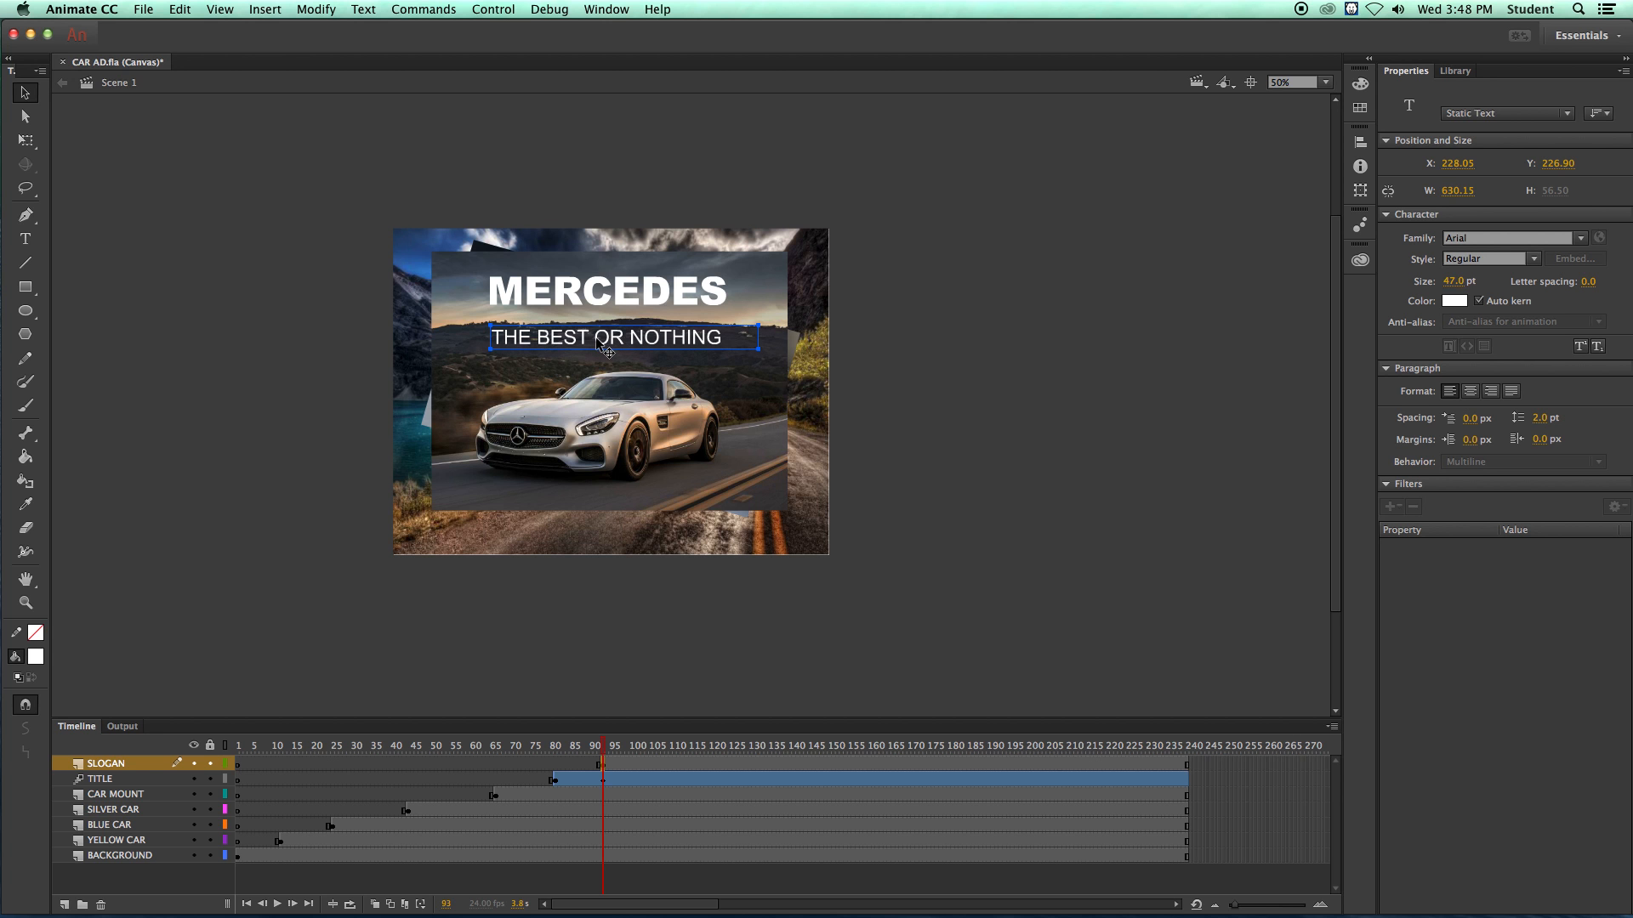
drag(596, 340, 943, 348)
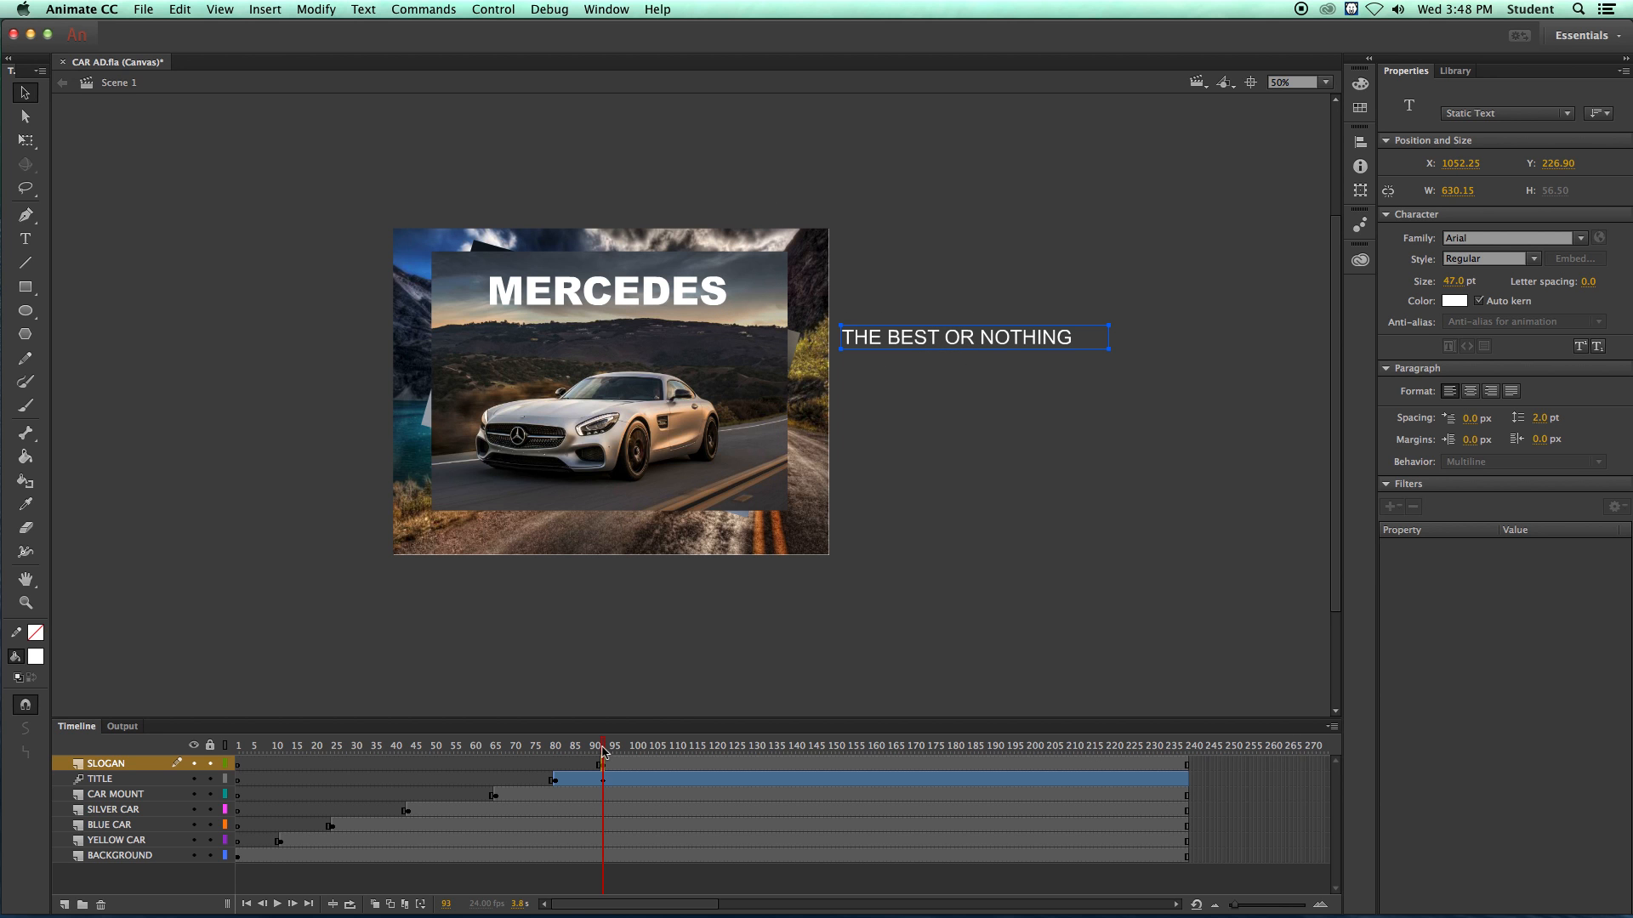
- Create a motion tween on the SLOGAN layer's frames starting at the slogan text's keyframe
click(643, 765)
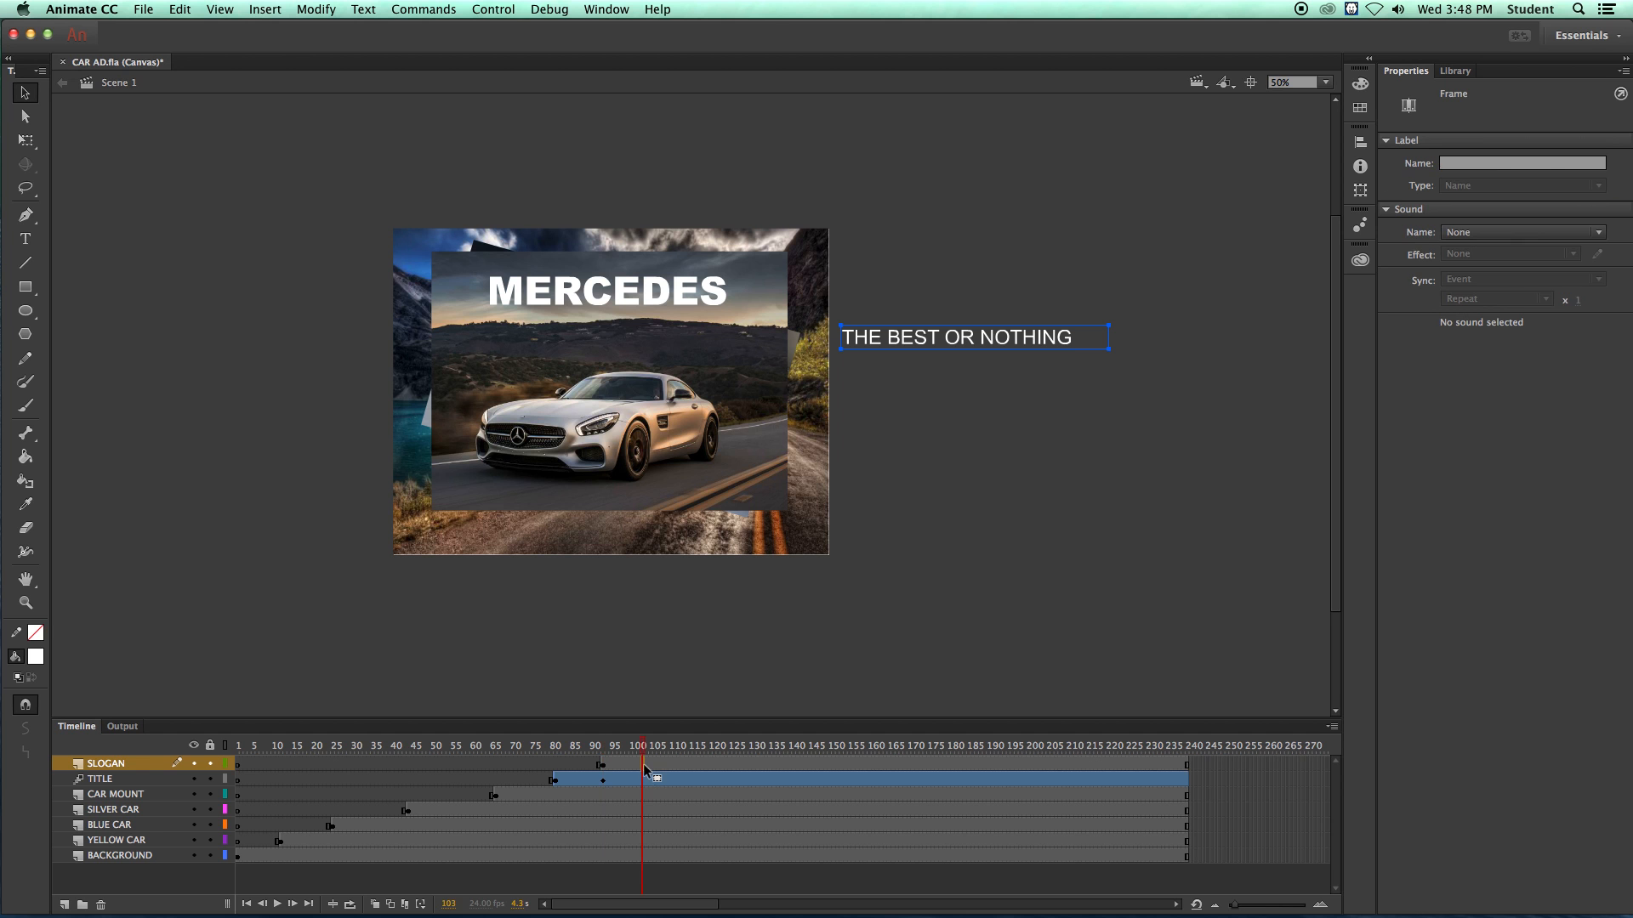
click(688, 763)
right_click(694, 762)
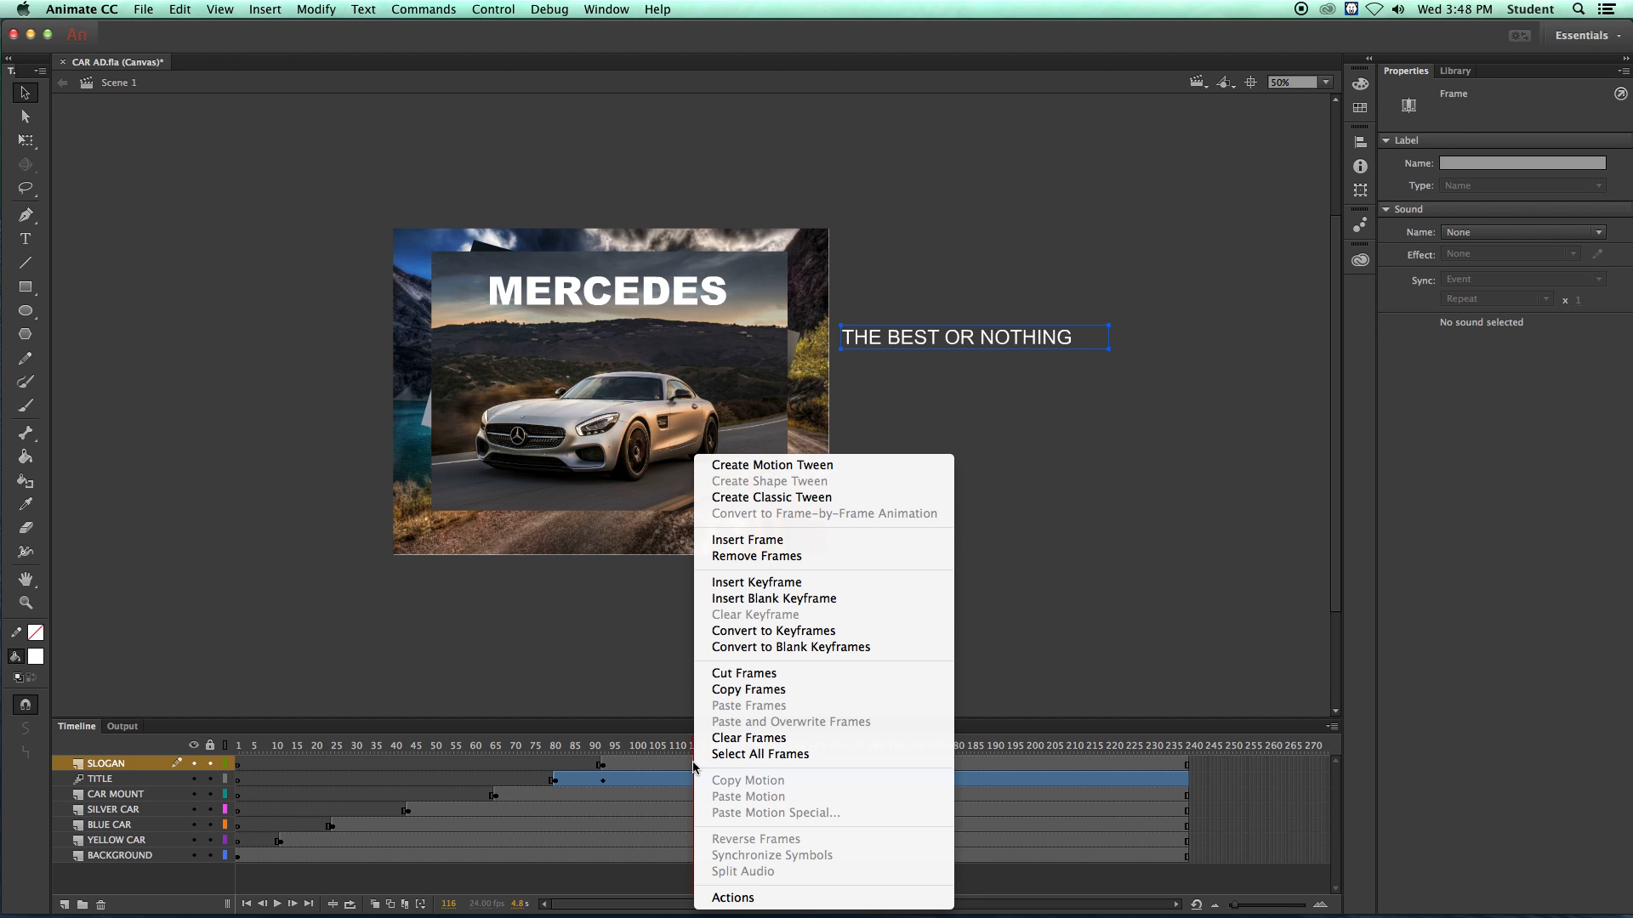
click(741, 465)
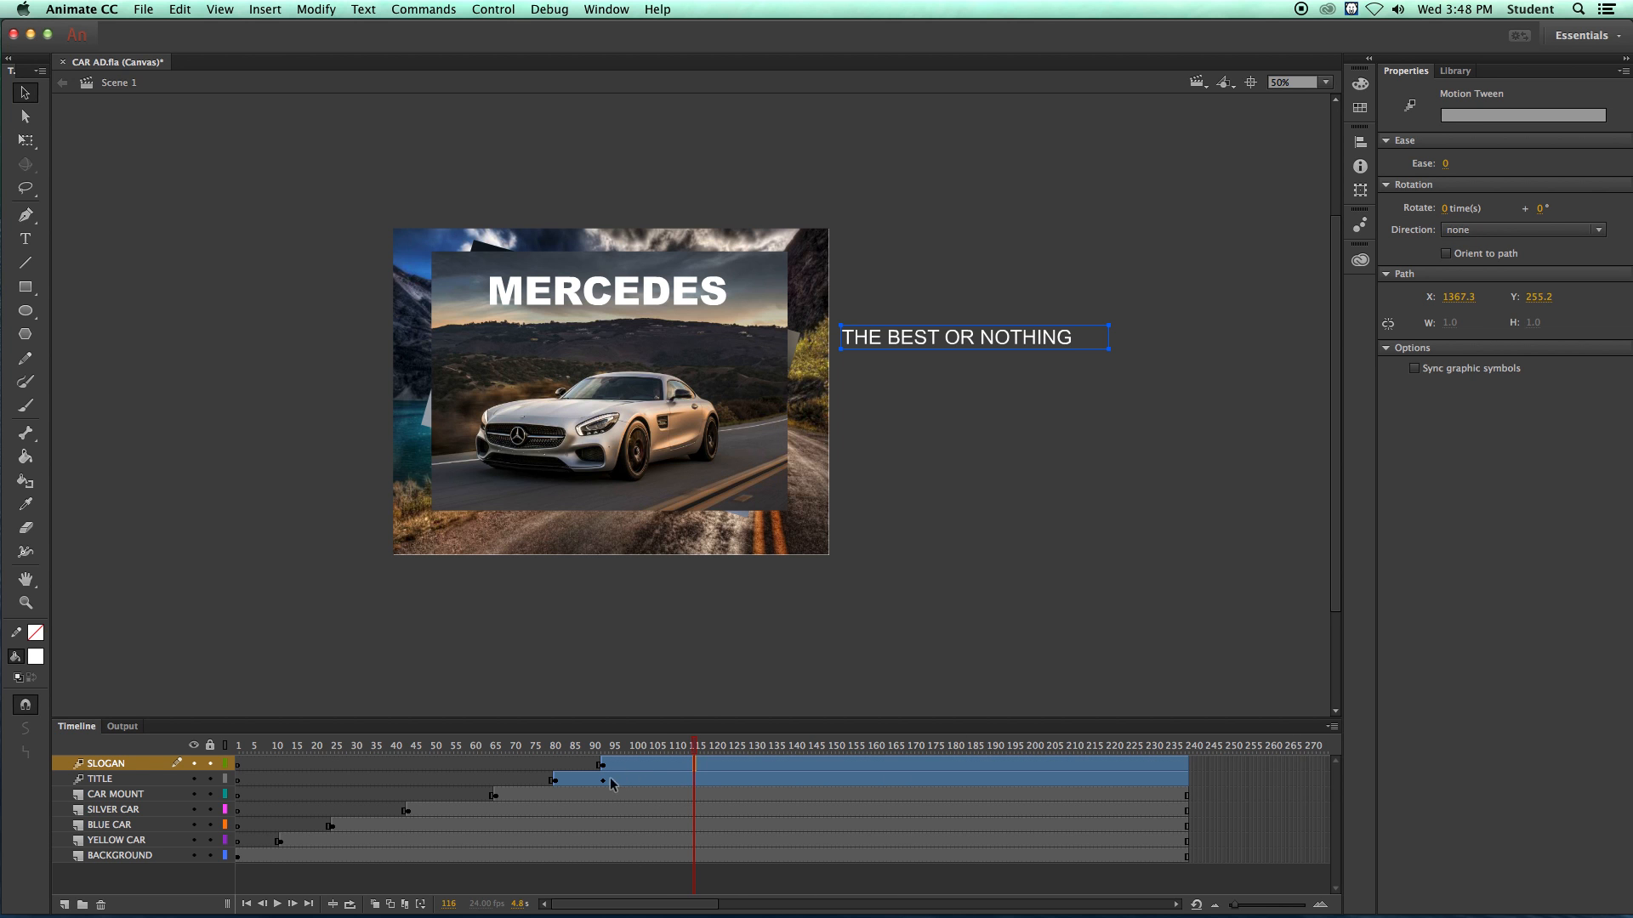
- At frame 118, move the slogan horizontally onto the stage beneath the MERCEDES title, to about X 228, Y 226.90
click(701, 746)
click(911, 352)
drag(922, 340, 567, 343)
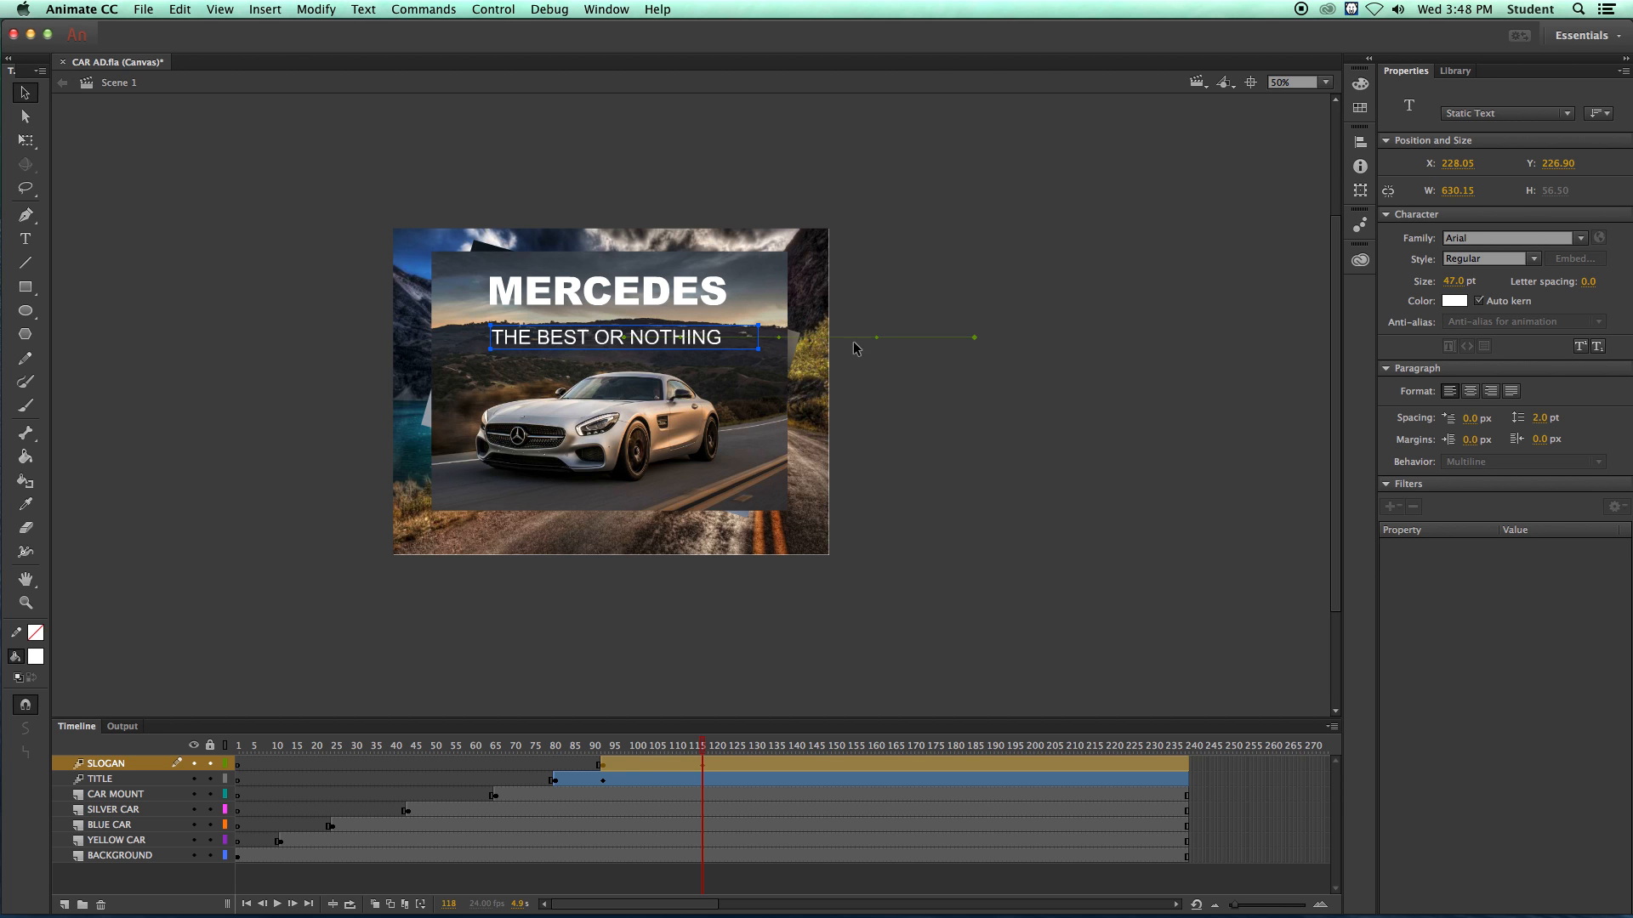
click(690, 681)
mouse_move(704, 748)
mouse_down()
mouse_move(392, 747)
mouse_move(716, 748)
mouse_up()
- Create a motion tween on the CAR MOUNT layer, allowing its car image to be converted to a symbol
drag(738, 747, 509, 746)
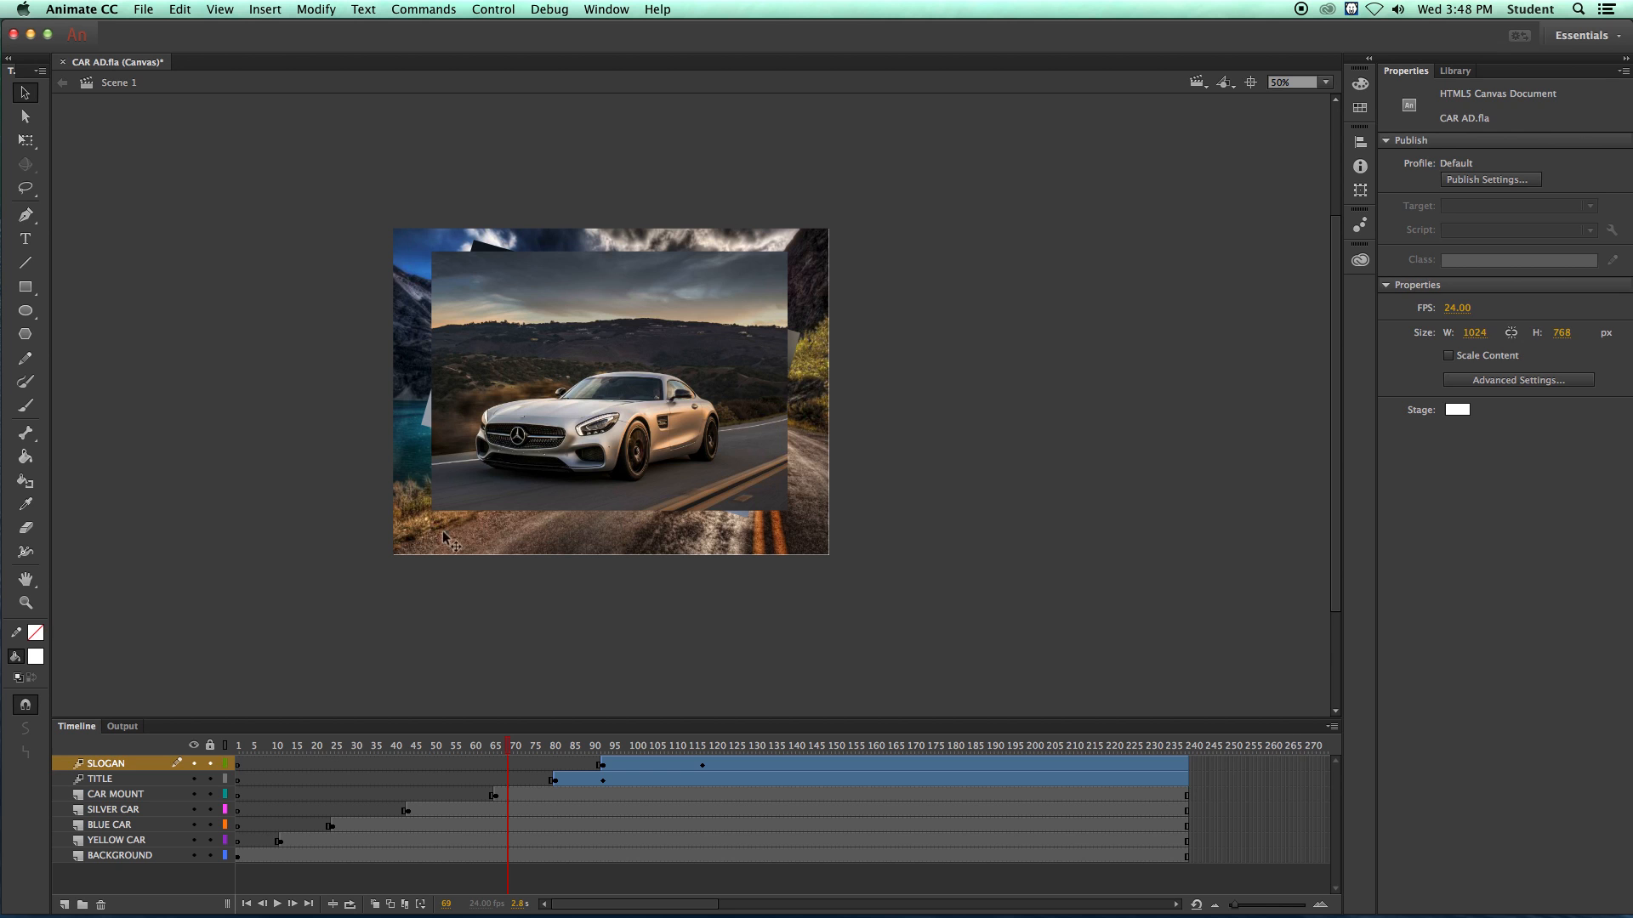
click(521, 473)
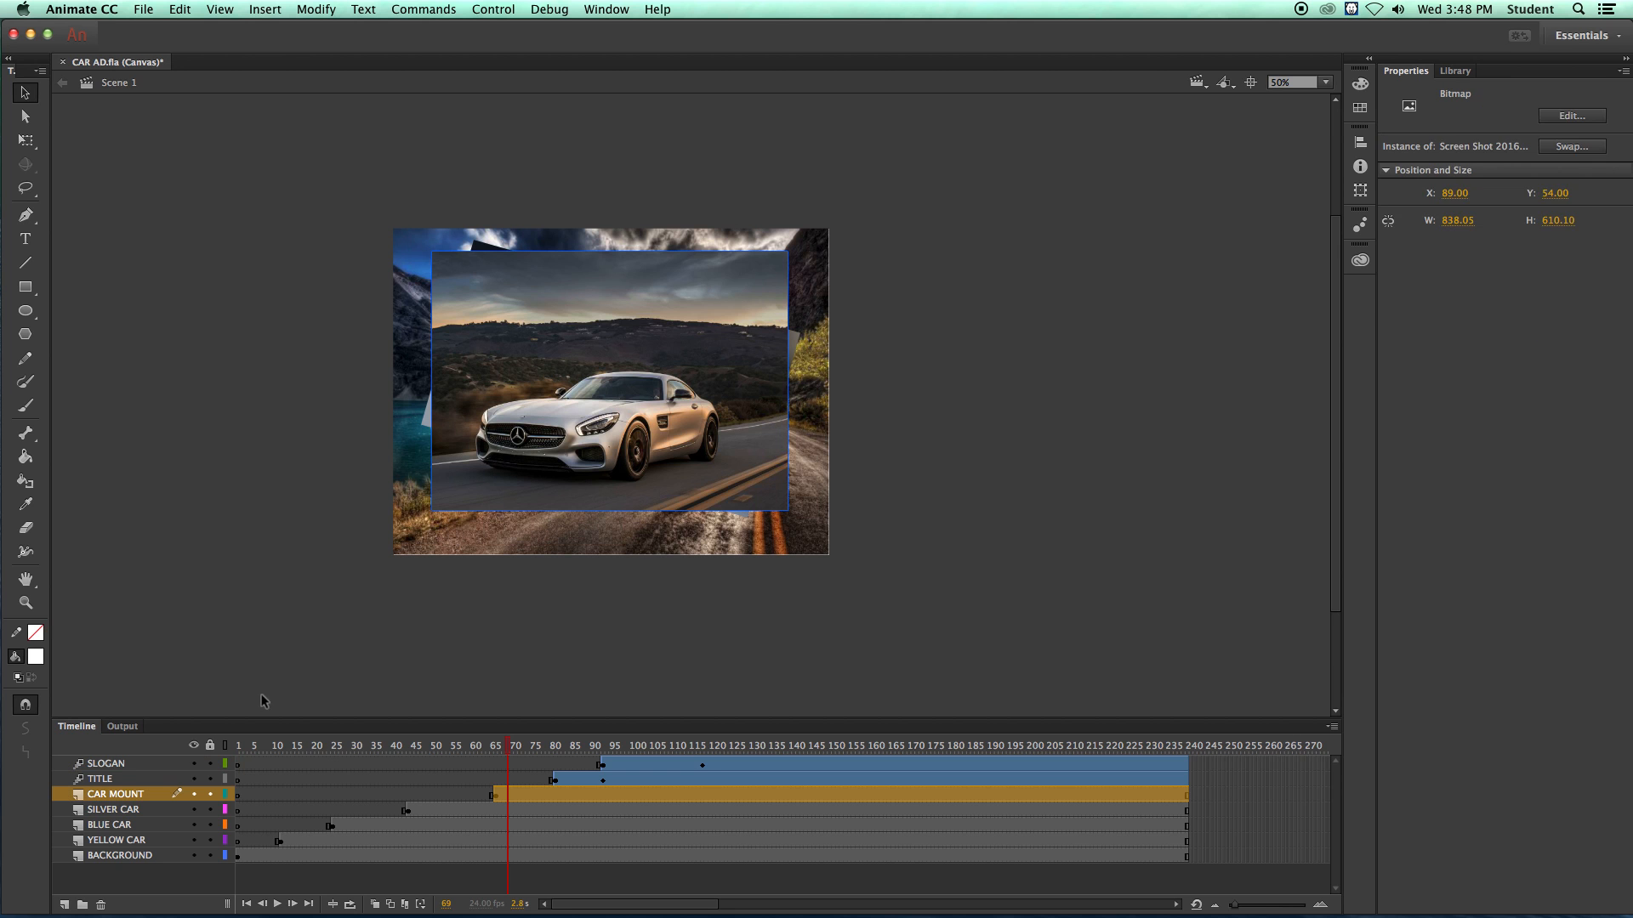
click(123, 795)
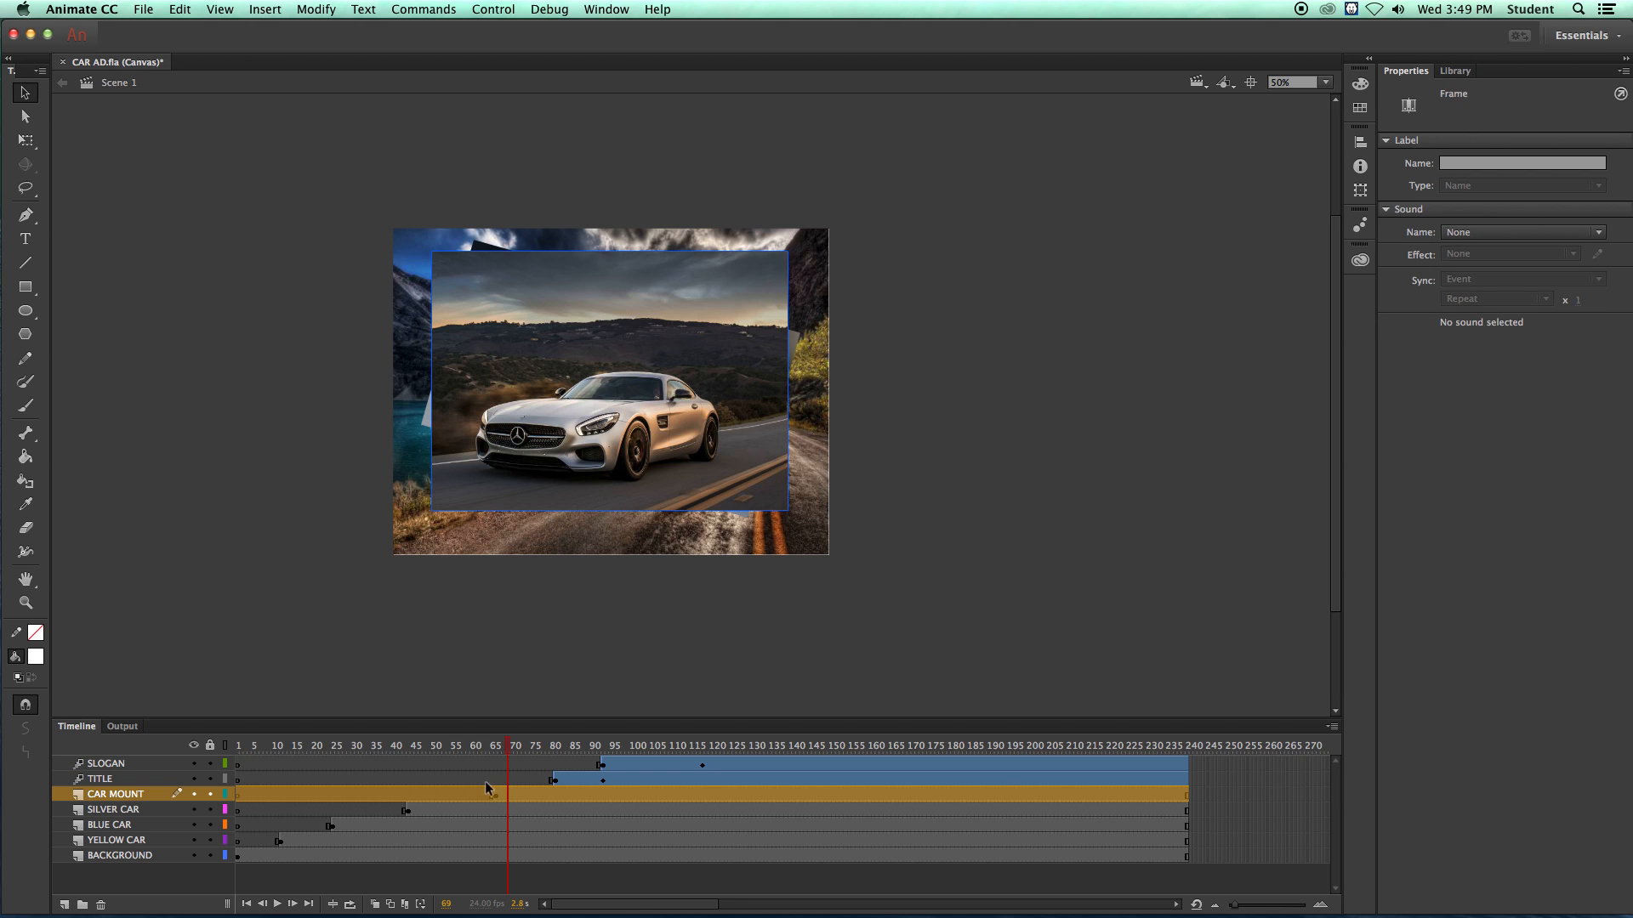
click(534, 797)
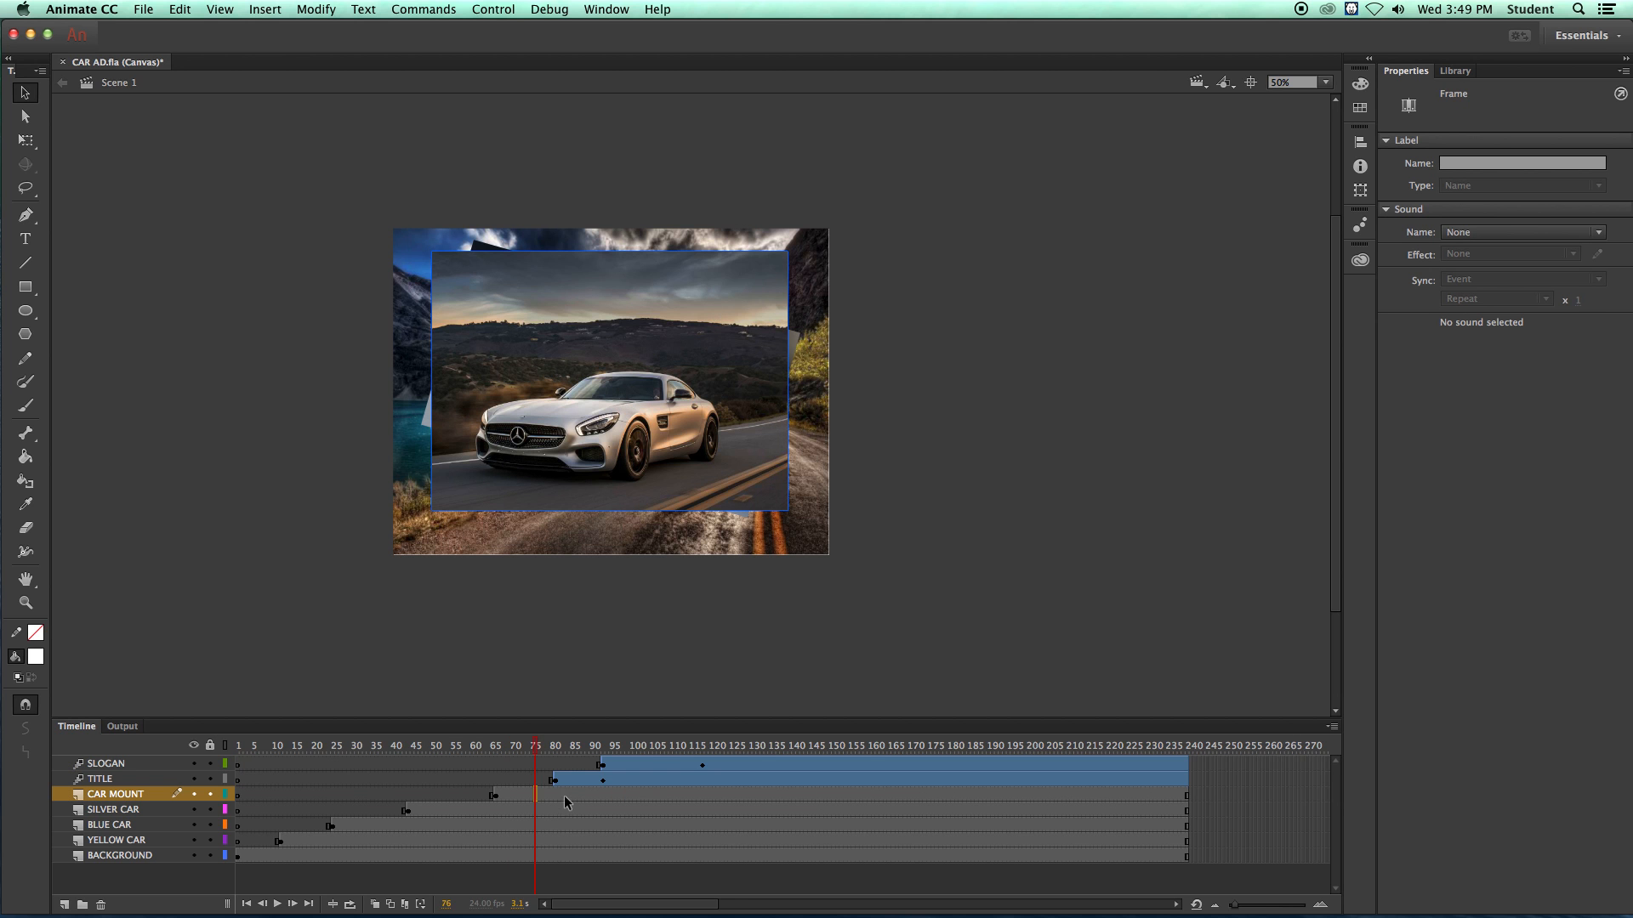
right_click(574, 794)
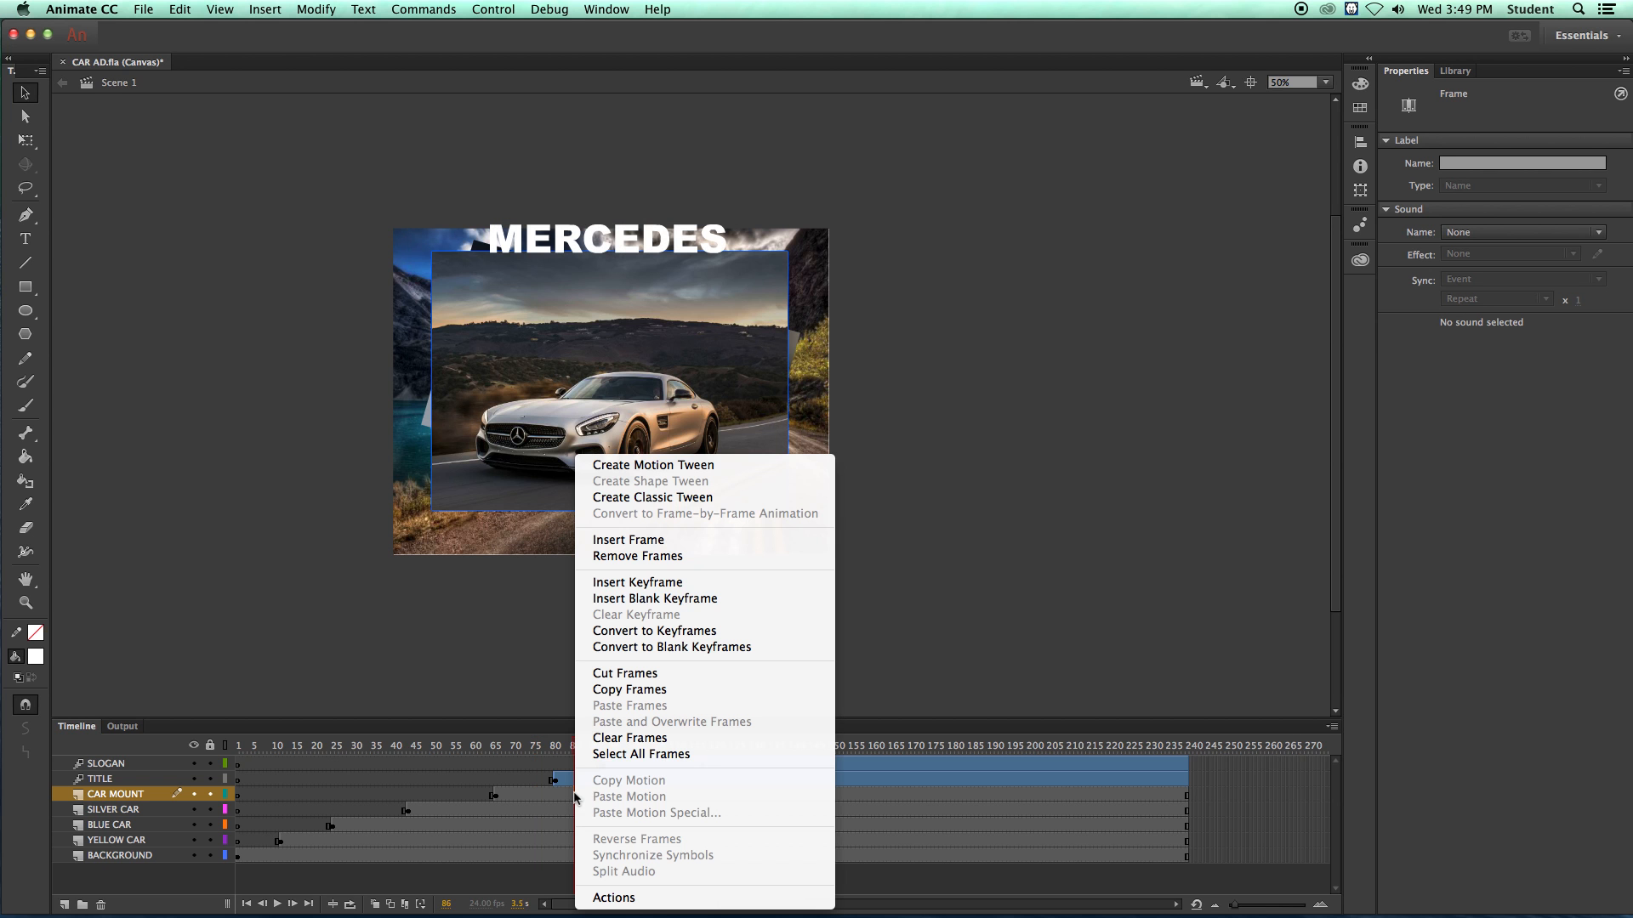
click(634, 468)
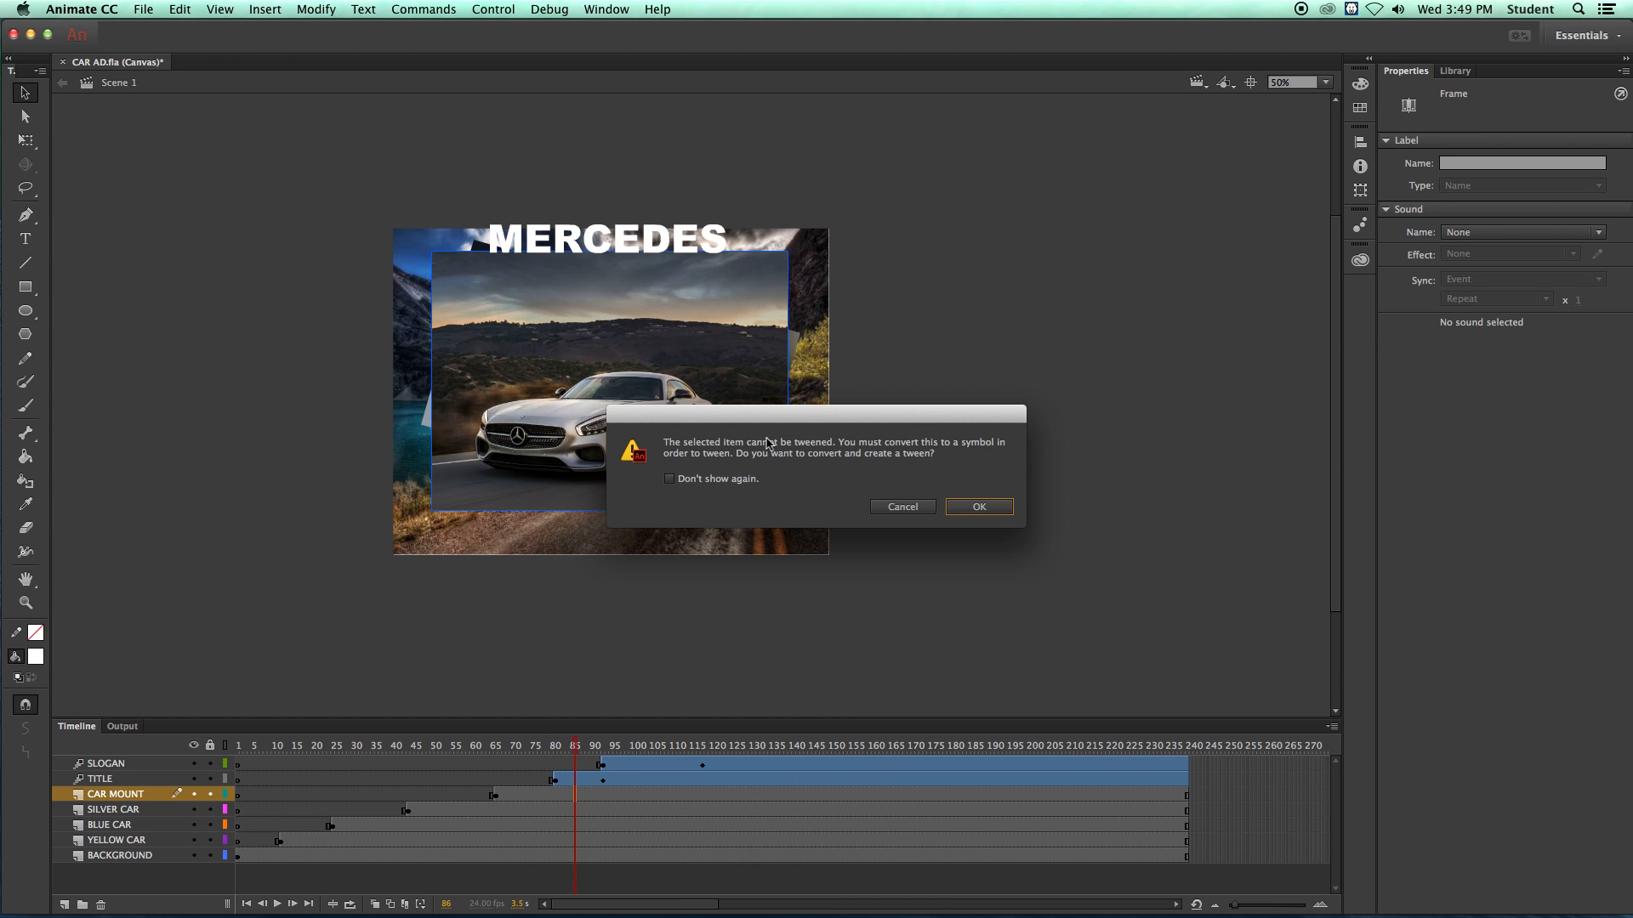
click(979, 507)
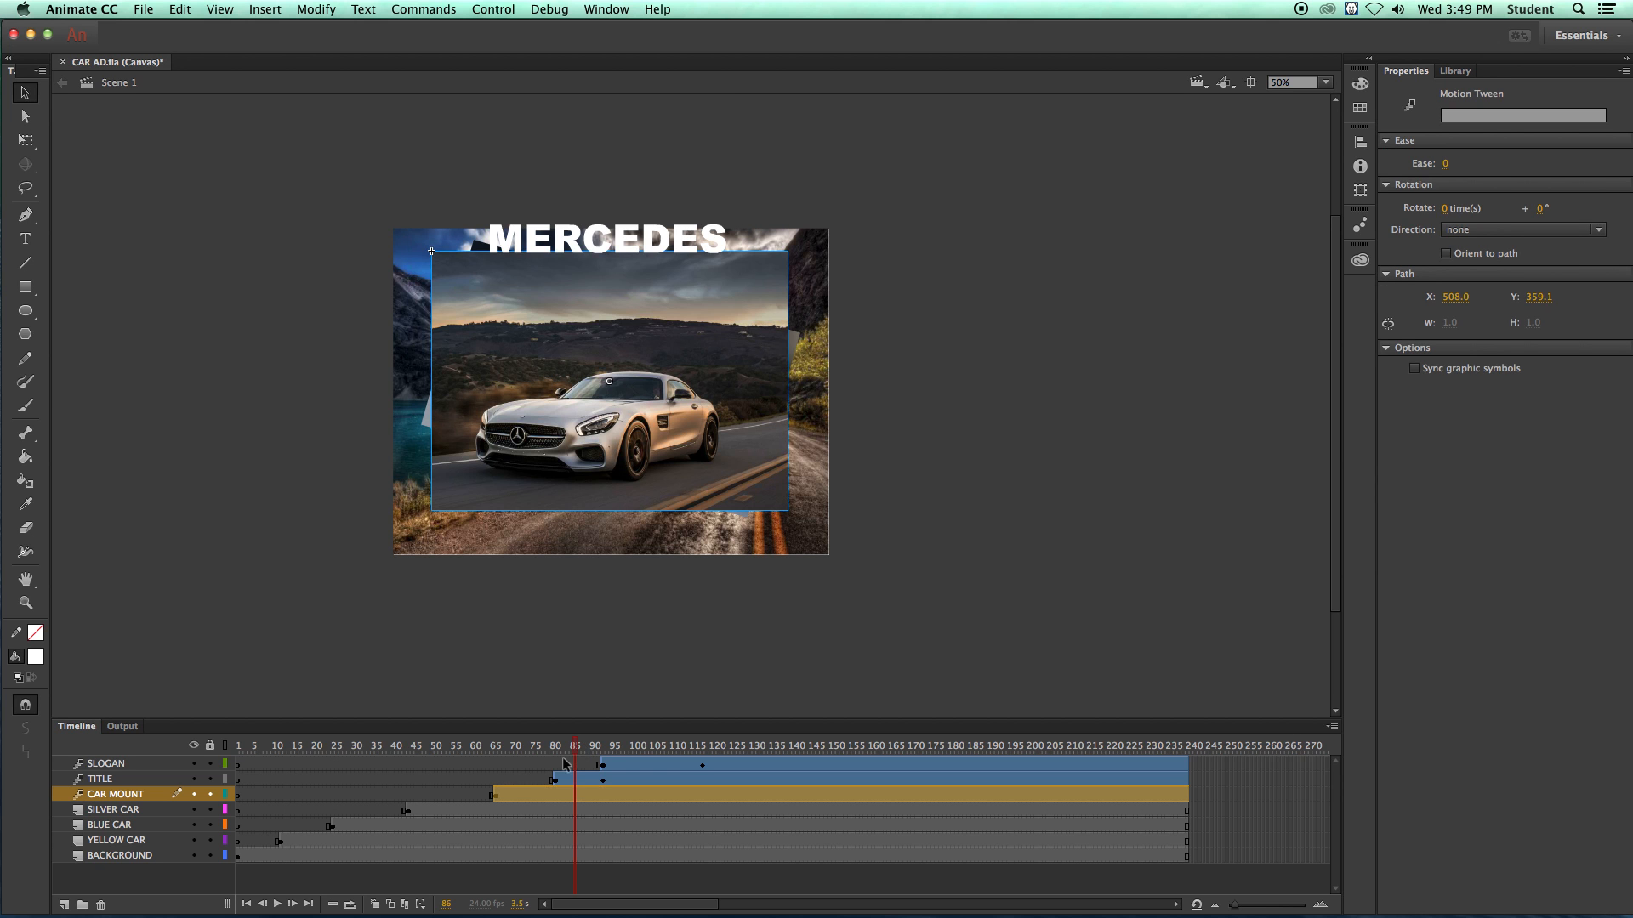
- At frame 66, move the CAR MOUNT image horizontally off the stage's right edge and rotate it clockwise with Free Transform
drag(576, 749, 496, 748)
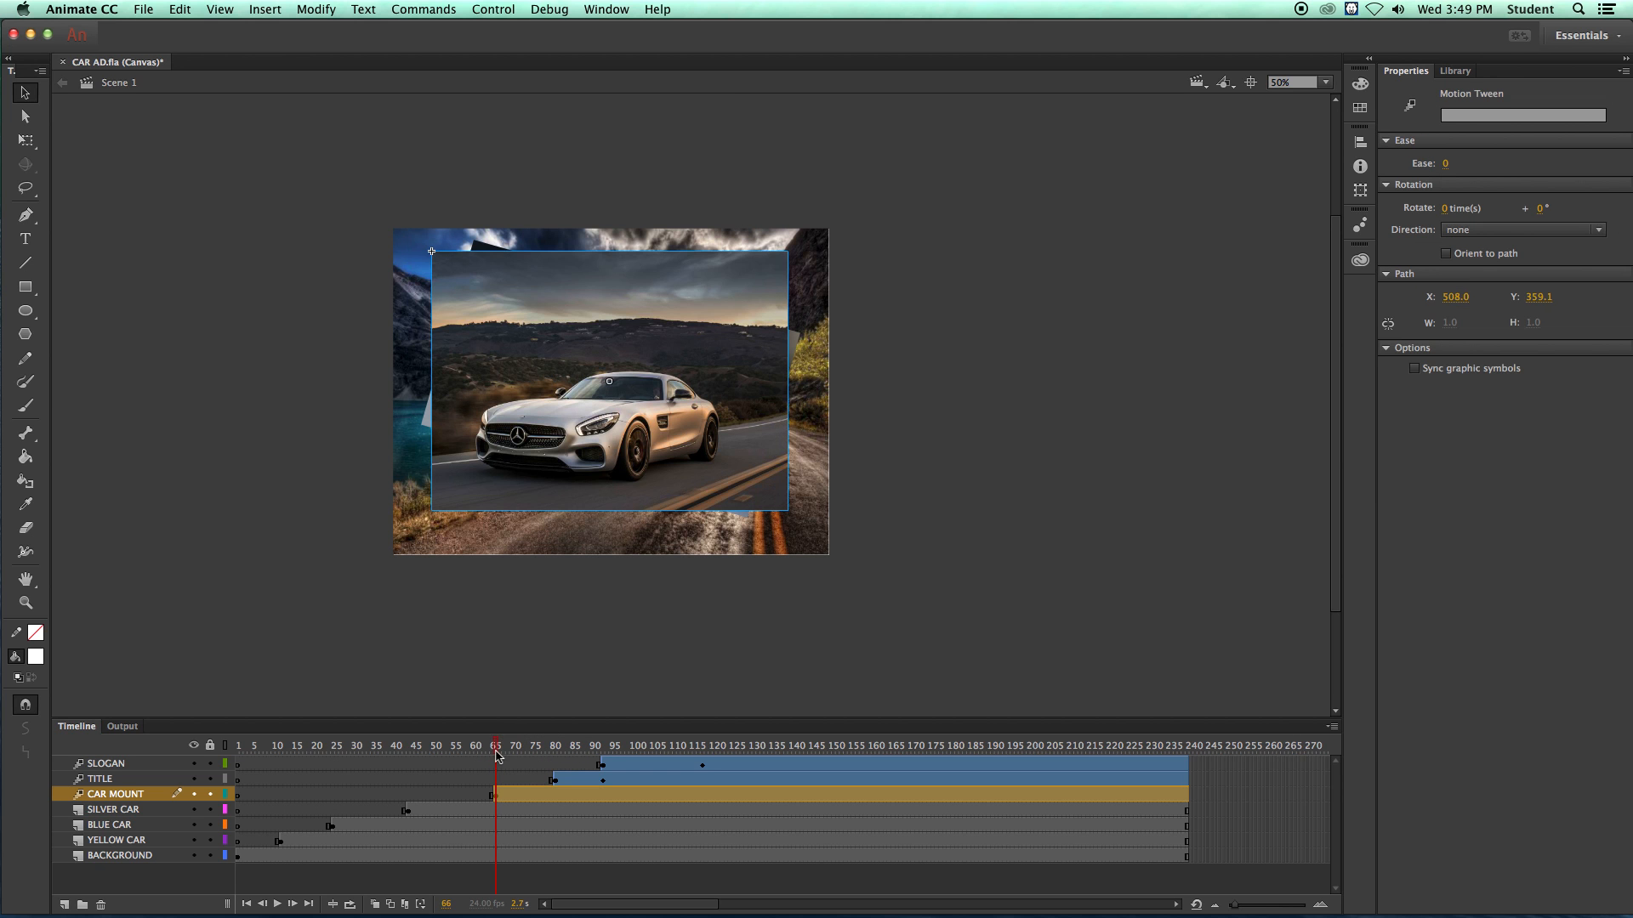
drag(666, 372, 1073, 389)
click(26, 140)
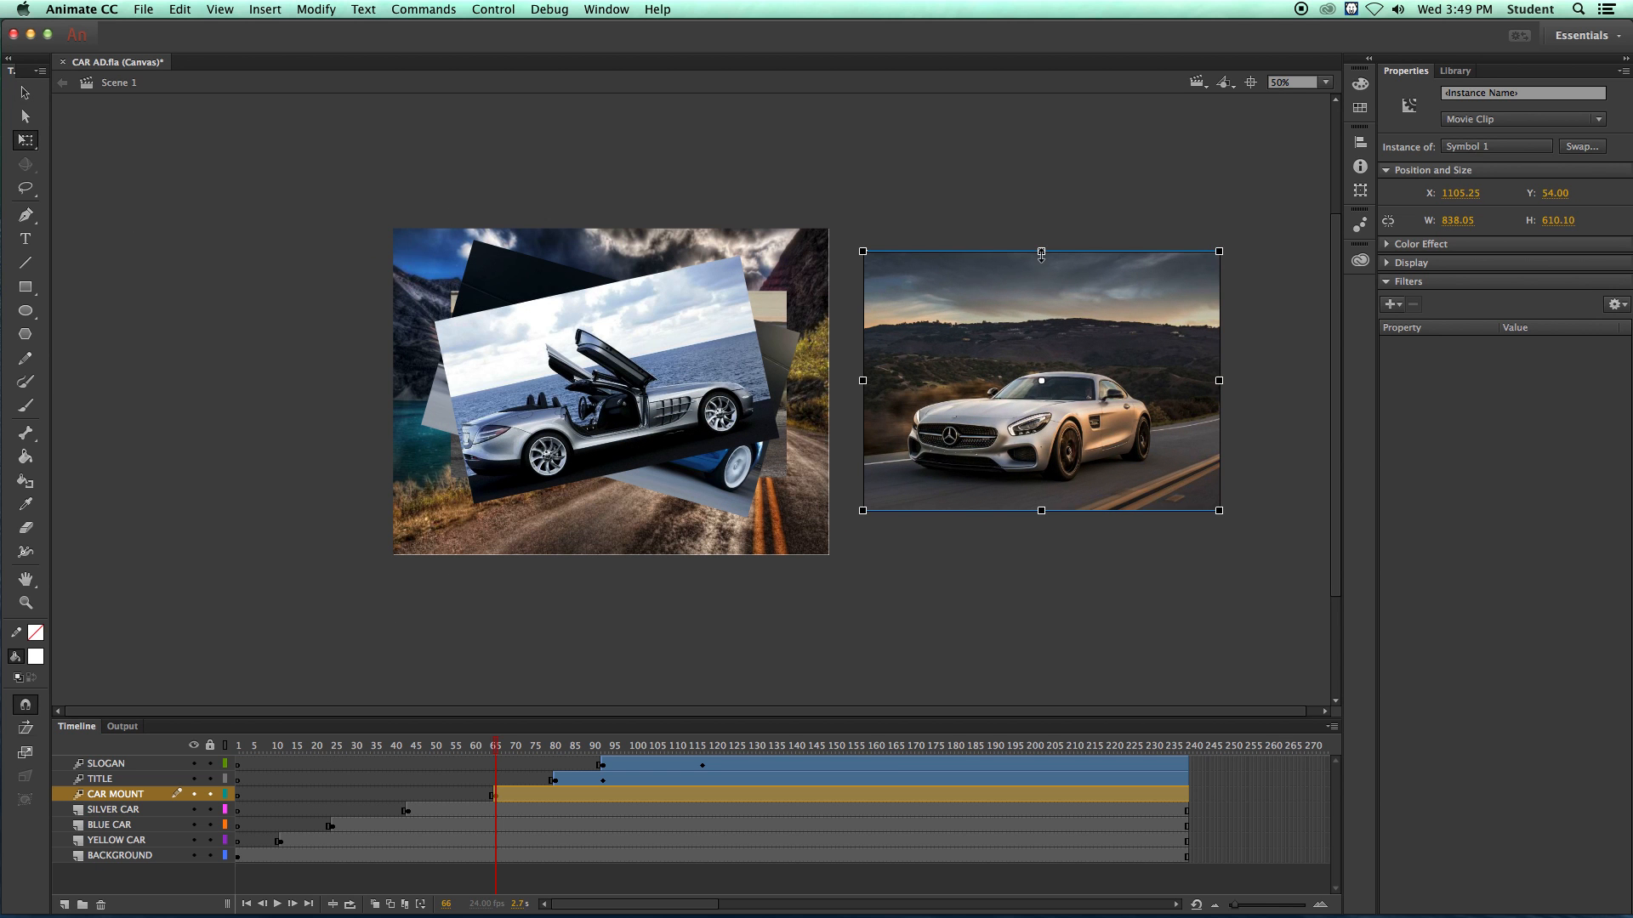
drag(1234, 247, 1252, 400)
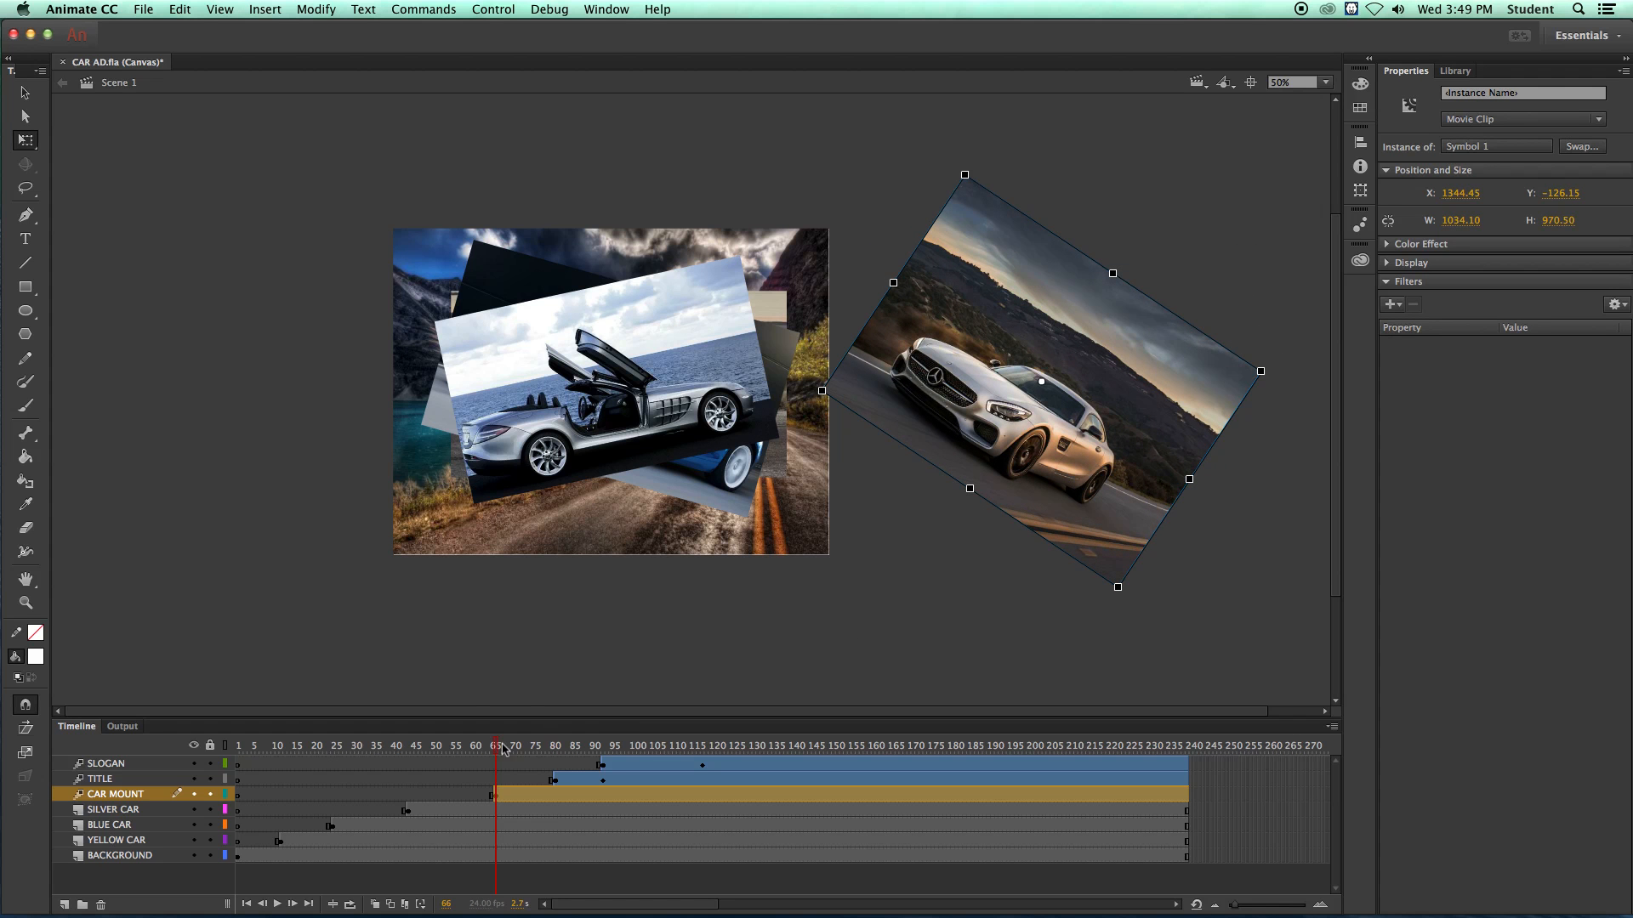
- At frame 81, move the CAR MOUNT image back over the stage and rotate it counterclockwise until nearly level
drag(496, 747, 556, 752)
click(943, 374)
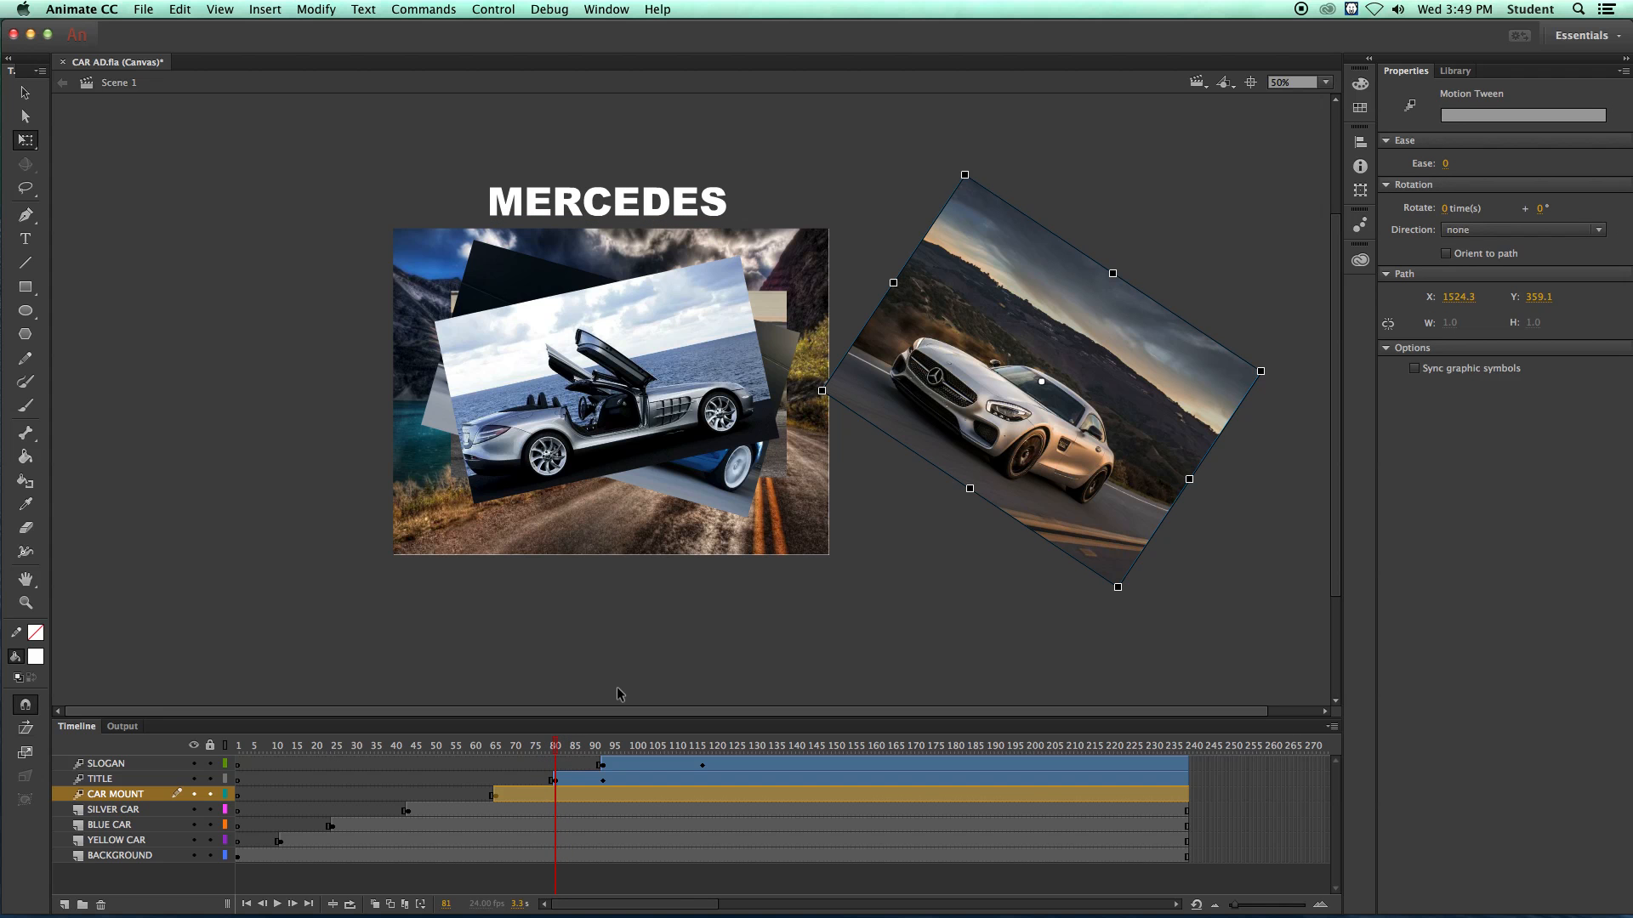
drag(942, 374, 520, 340)
drag(530, 140, 440, 226)
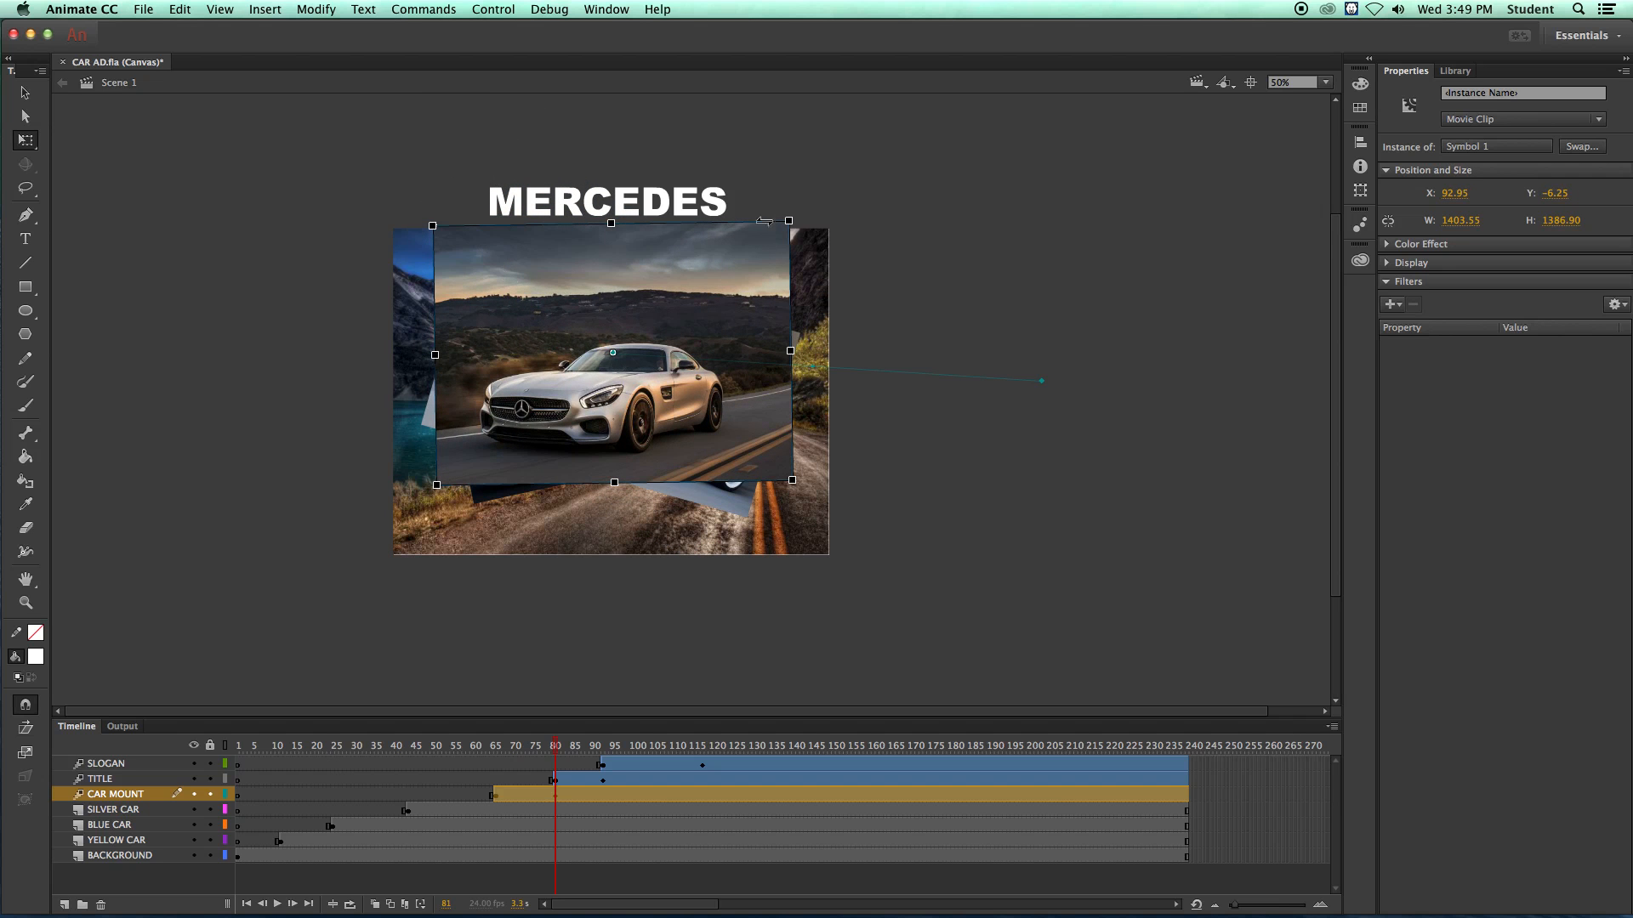
drag(797, 212, 800, 216)
drag(741, 284, 728, 317)
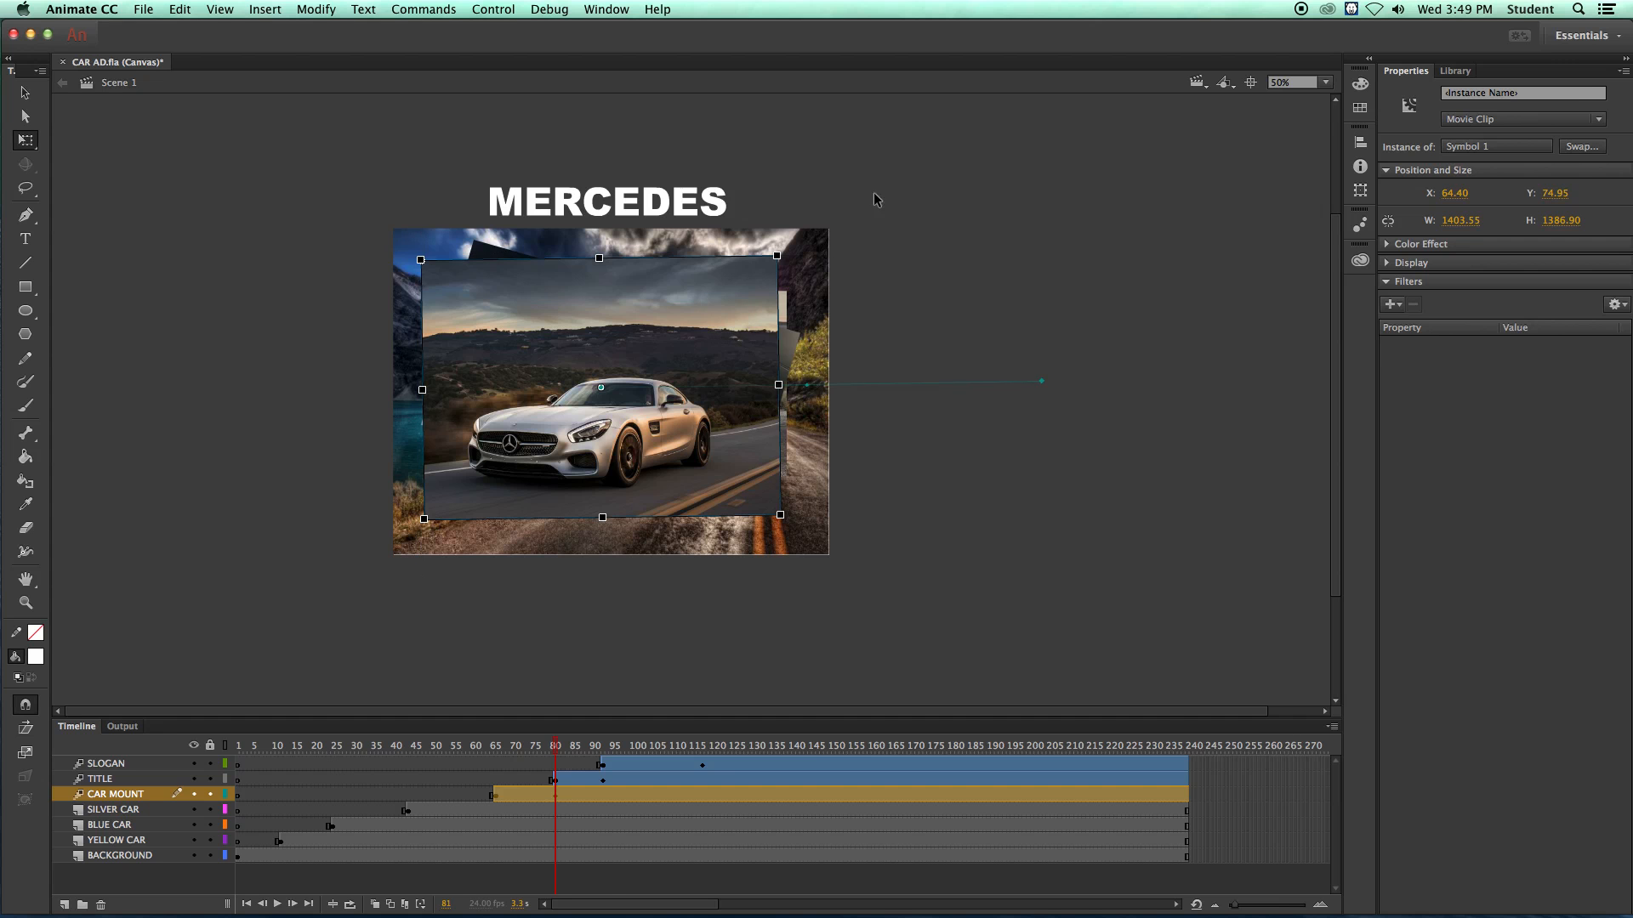
- Adjust the CAR MOUNT image's end position at frame 81 to X 78.80, Y 56.60, and play back the timeline
drag(555, 746, 667, 746)
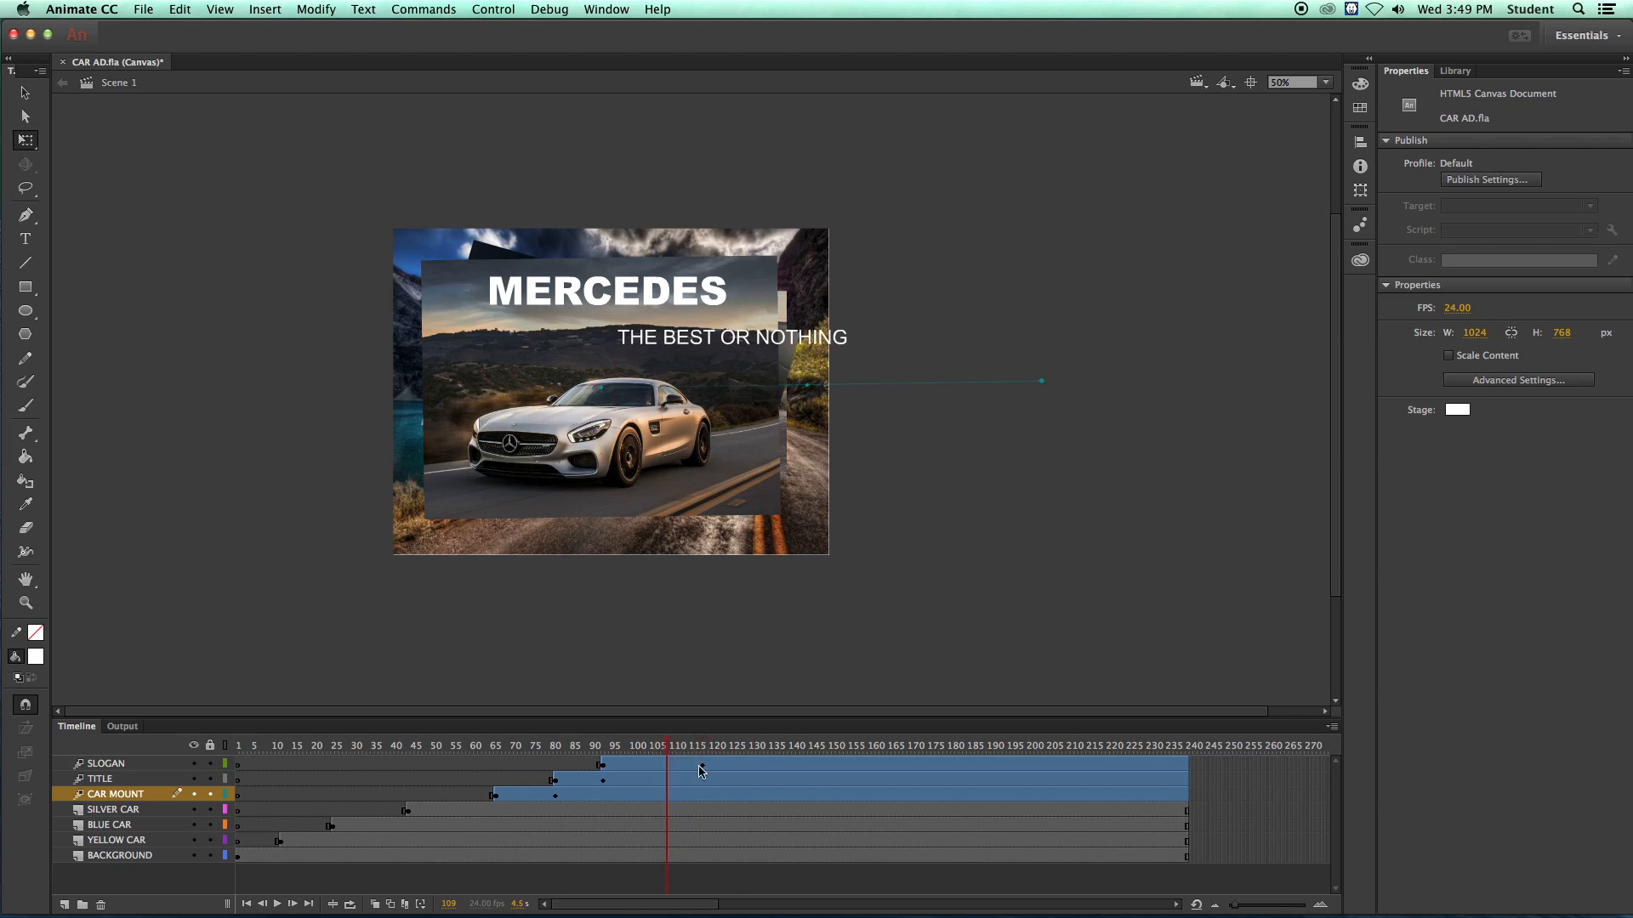
click(701, 769)
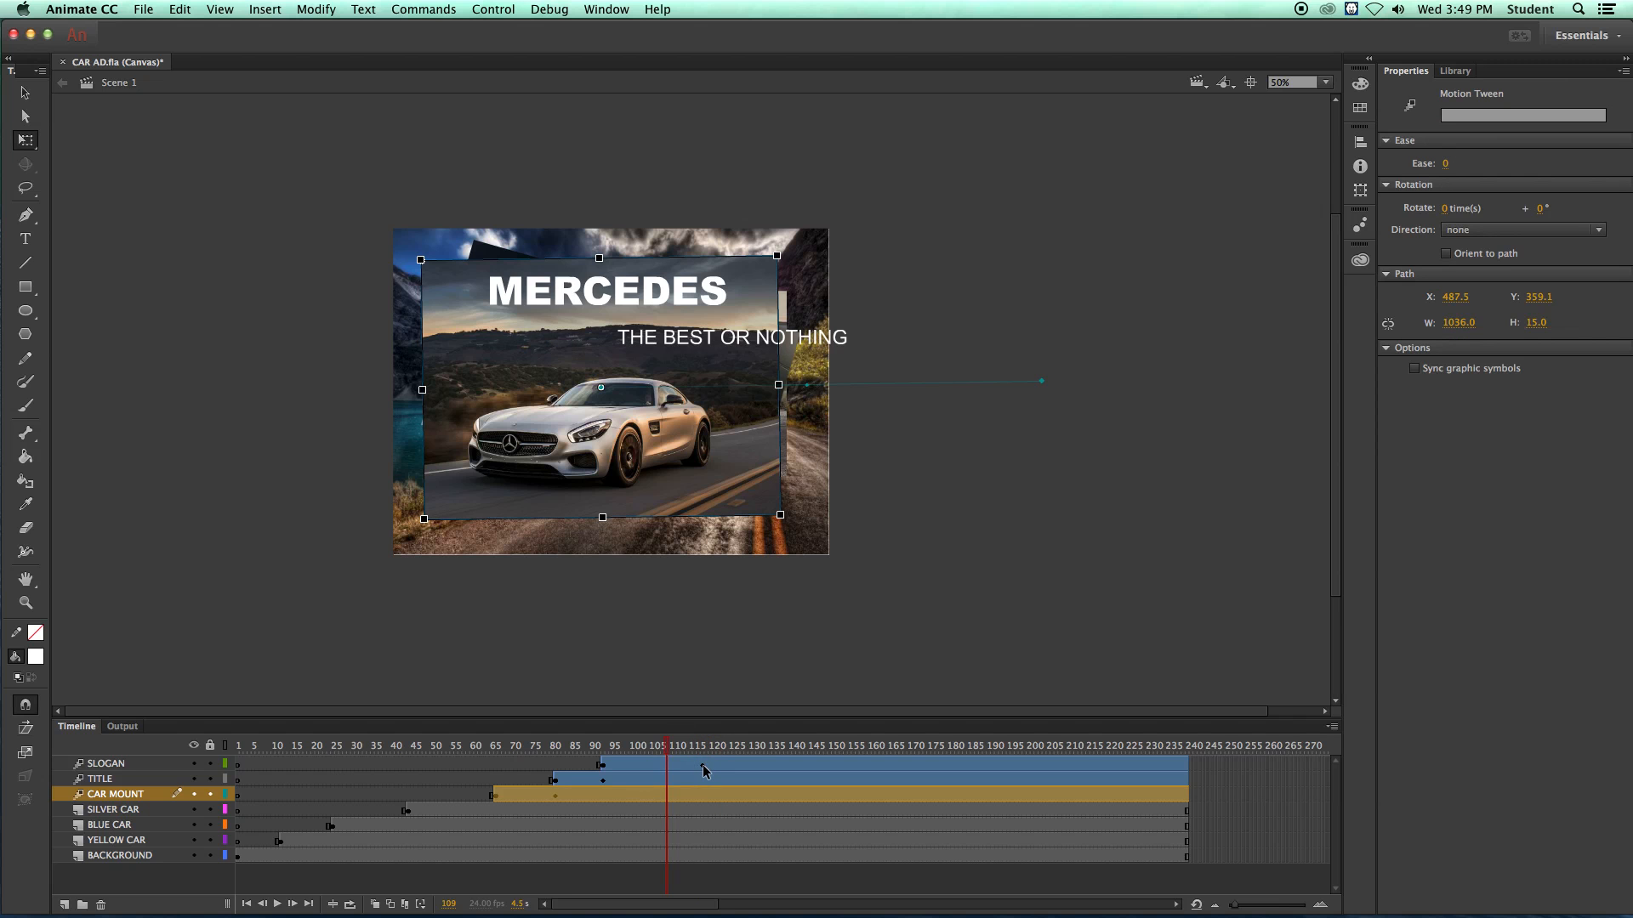
click(554, 794)
click(581, 387)
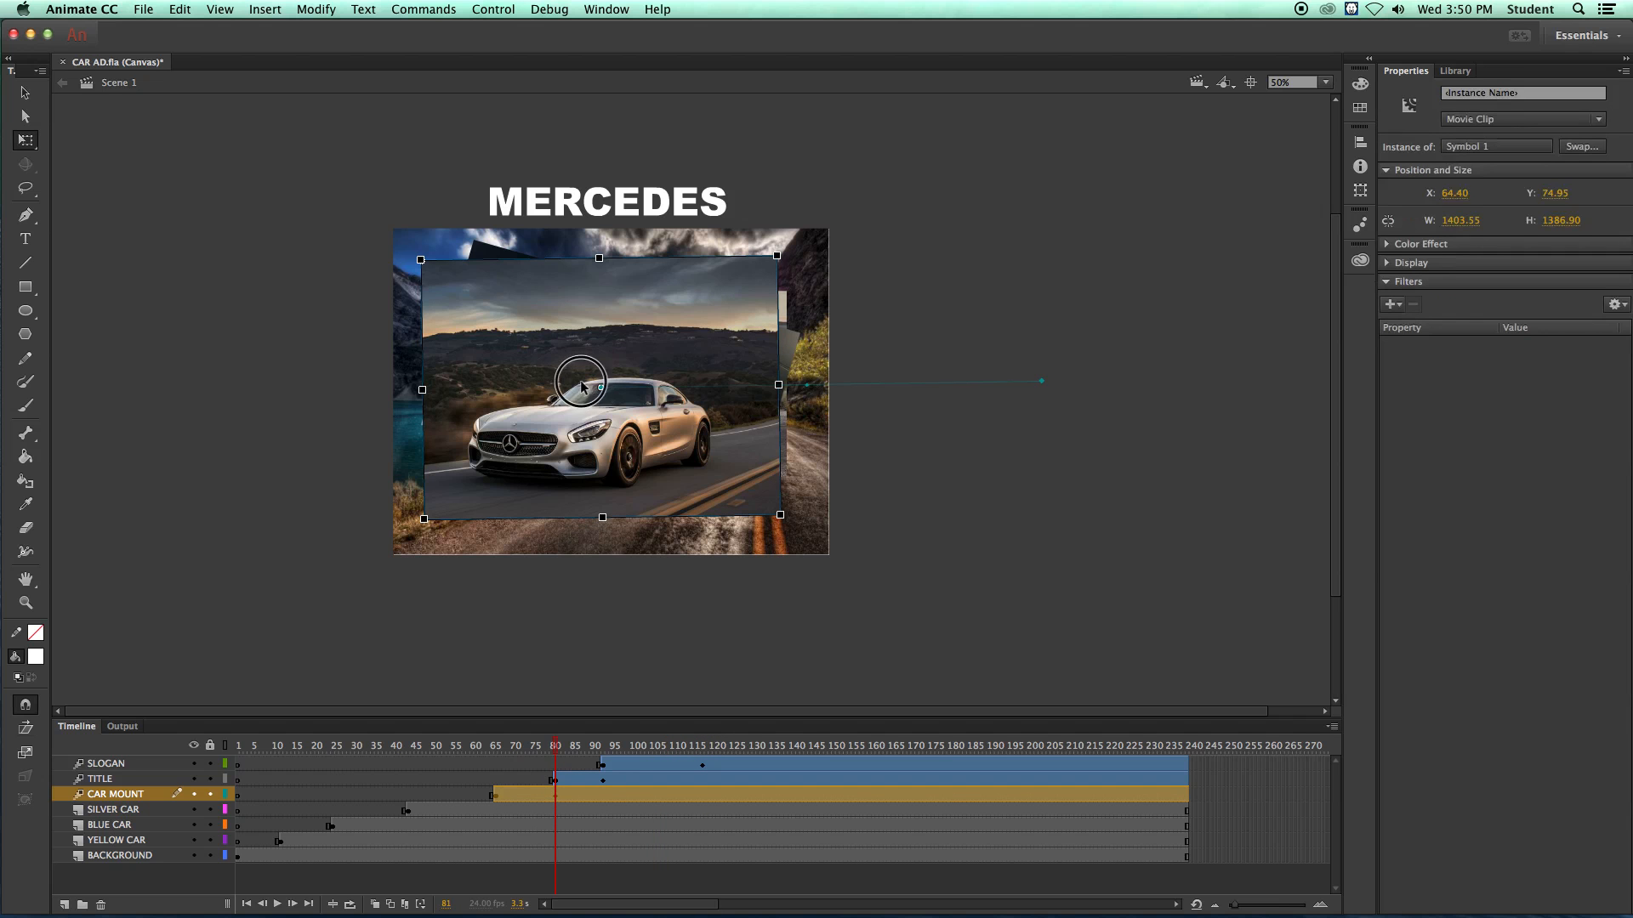
drag(581, 387, 586, 380)
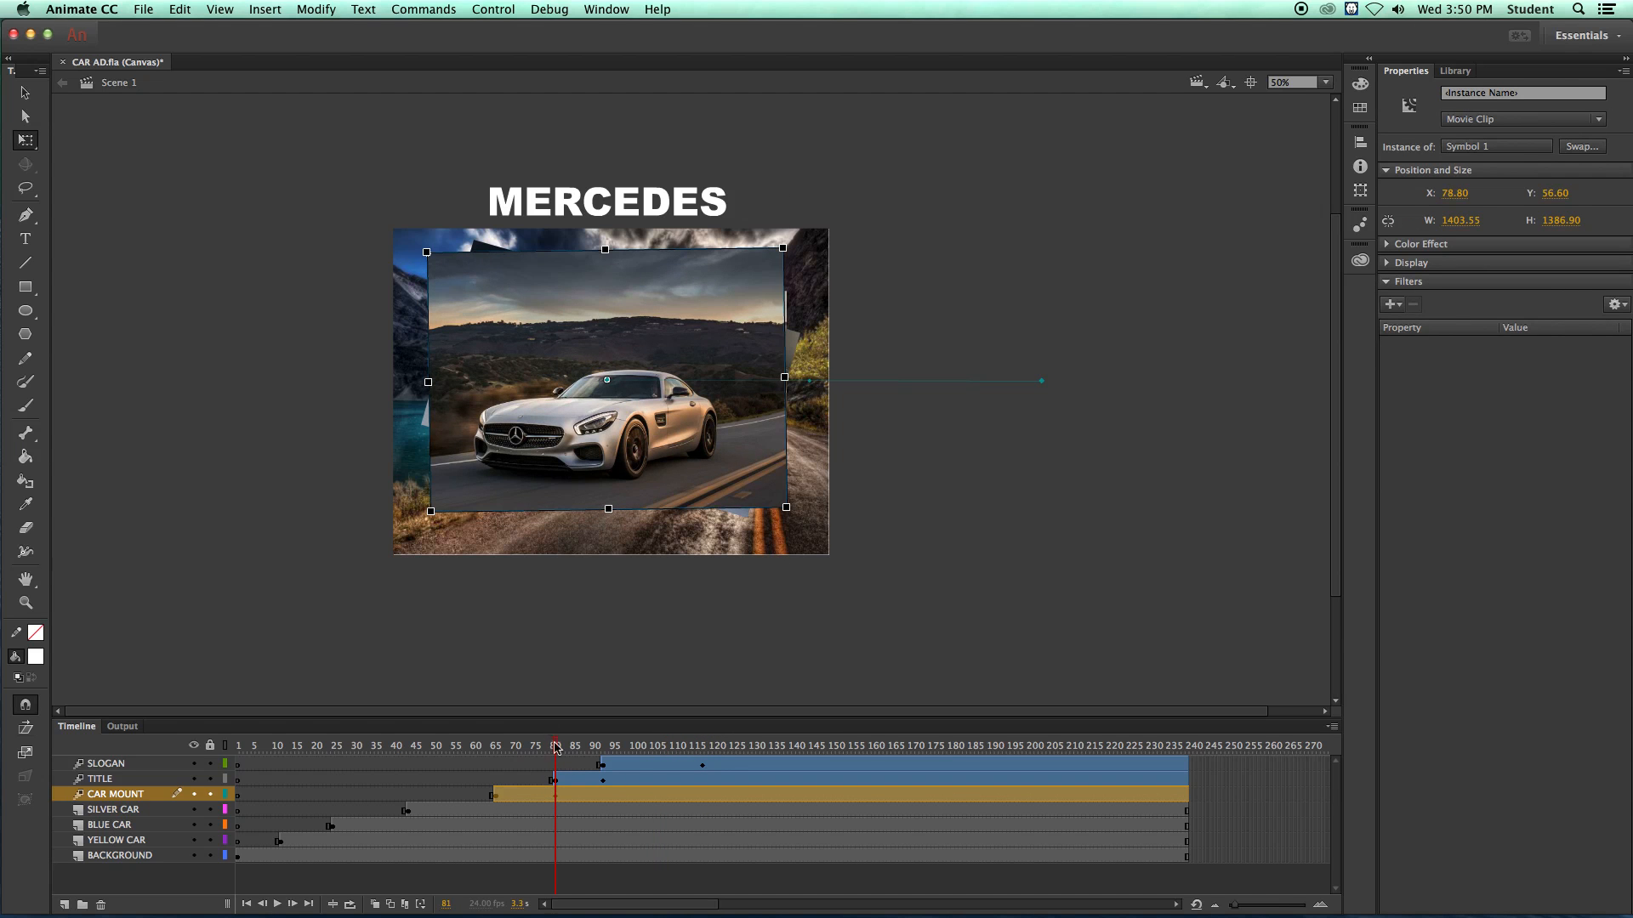
key(Return)
drag(675, 754, 196, 733)
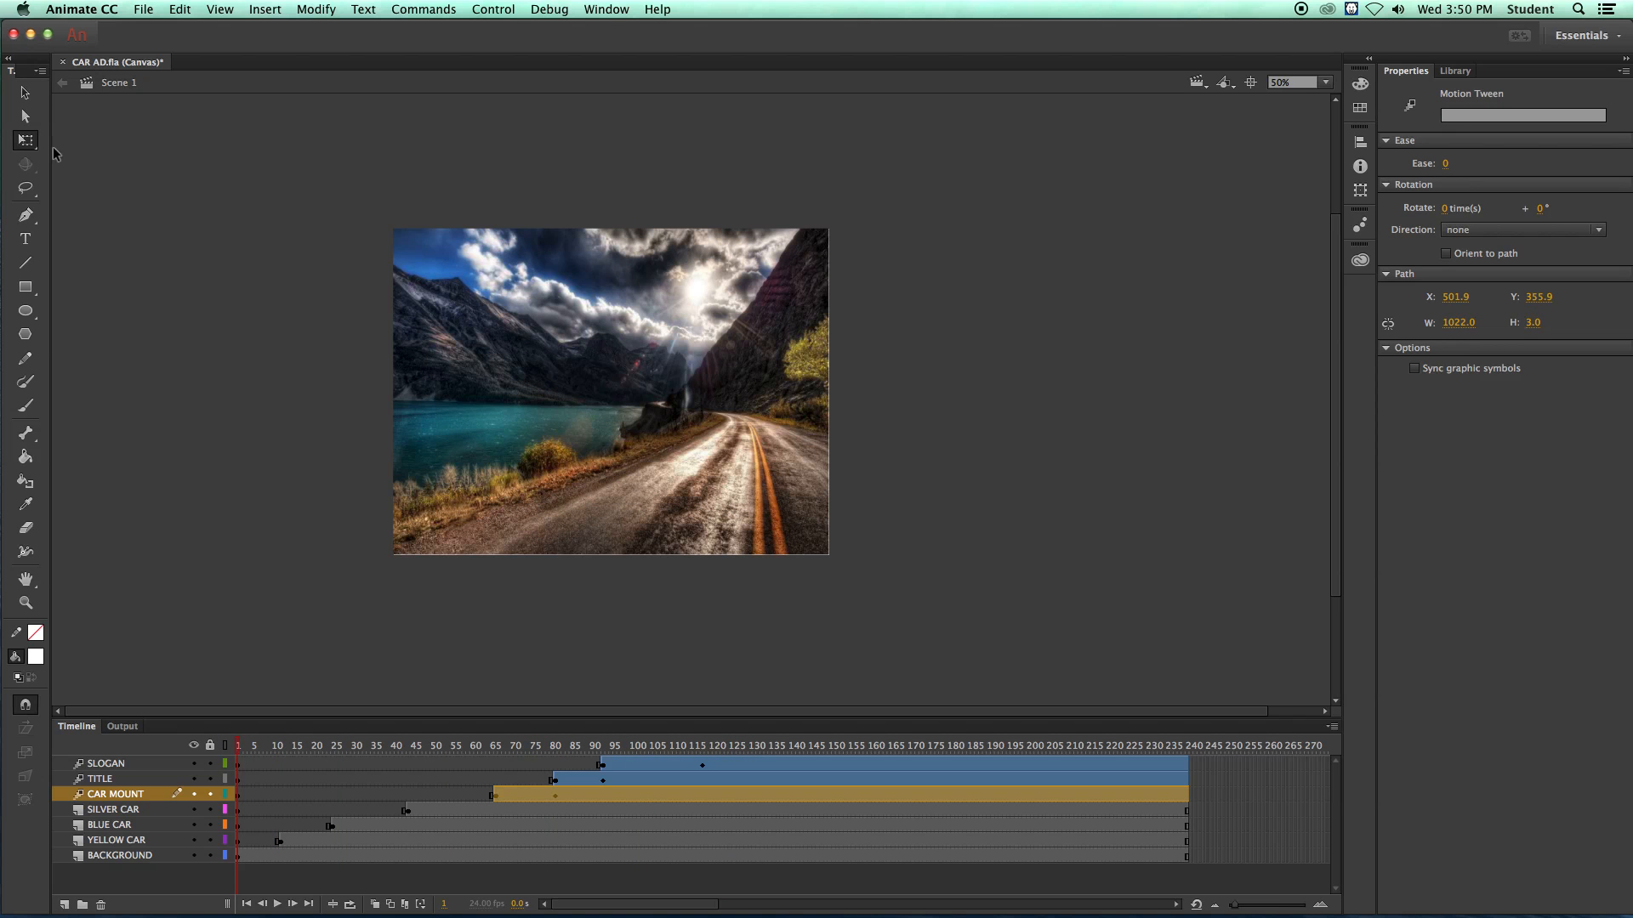
- Switch back to the Selection tool and save the CAR AD document
click(26, 92)
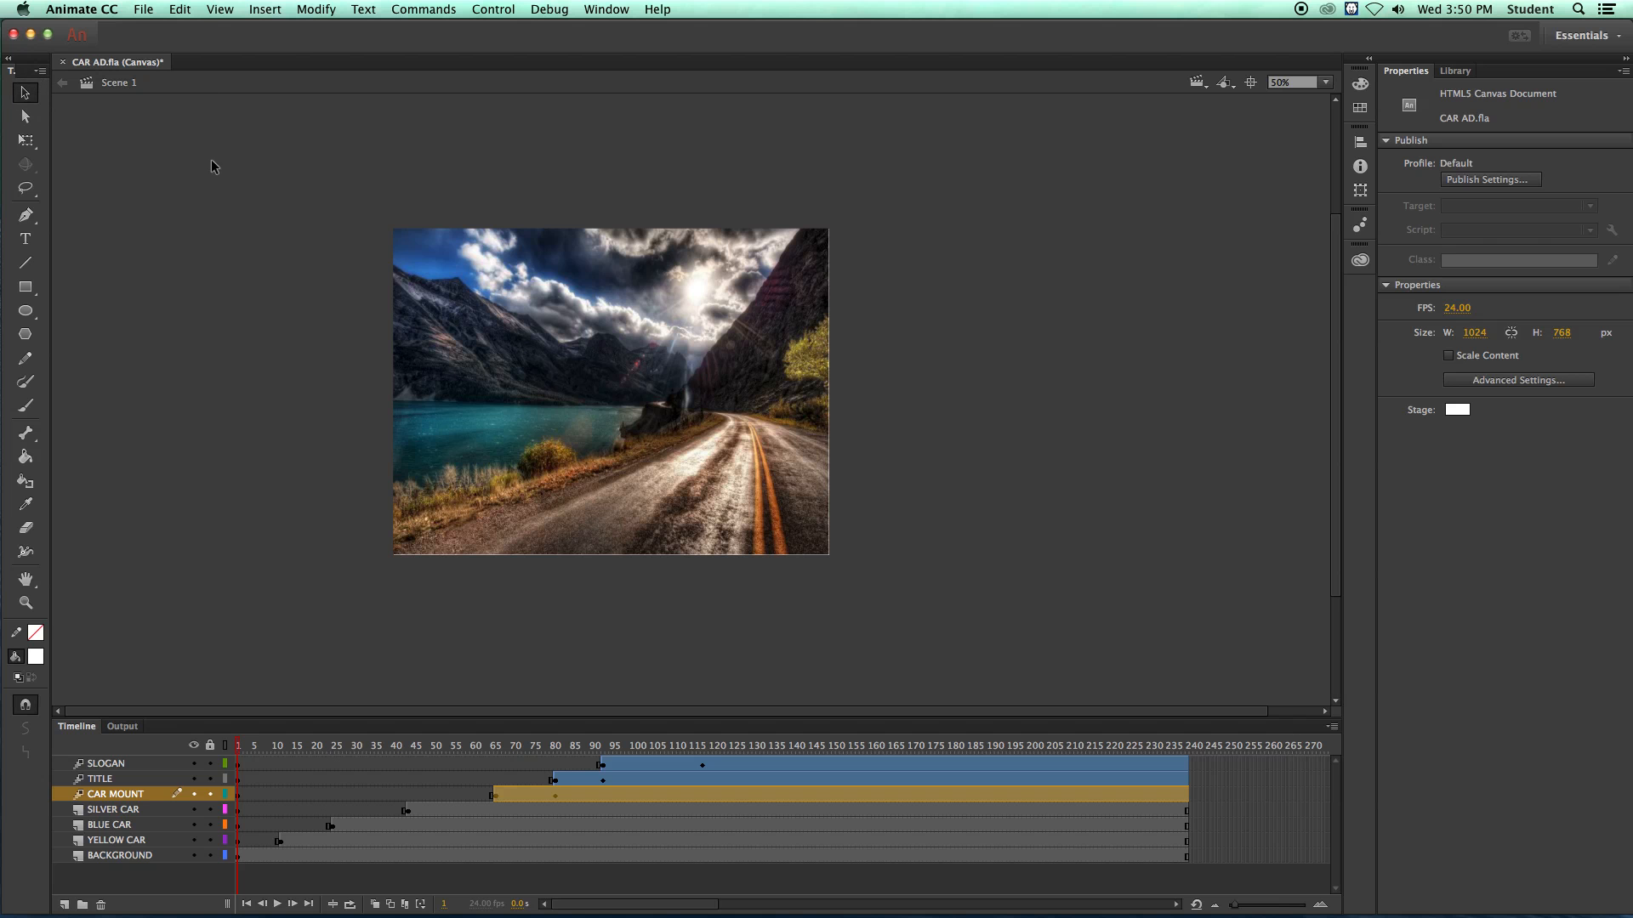
click(143, 9)
click(159, 138)
- Test the movie in the browser, watch the whole ad animation, and close the preview window
click(478, 8)
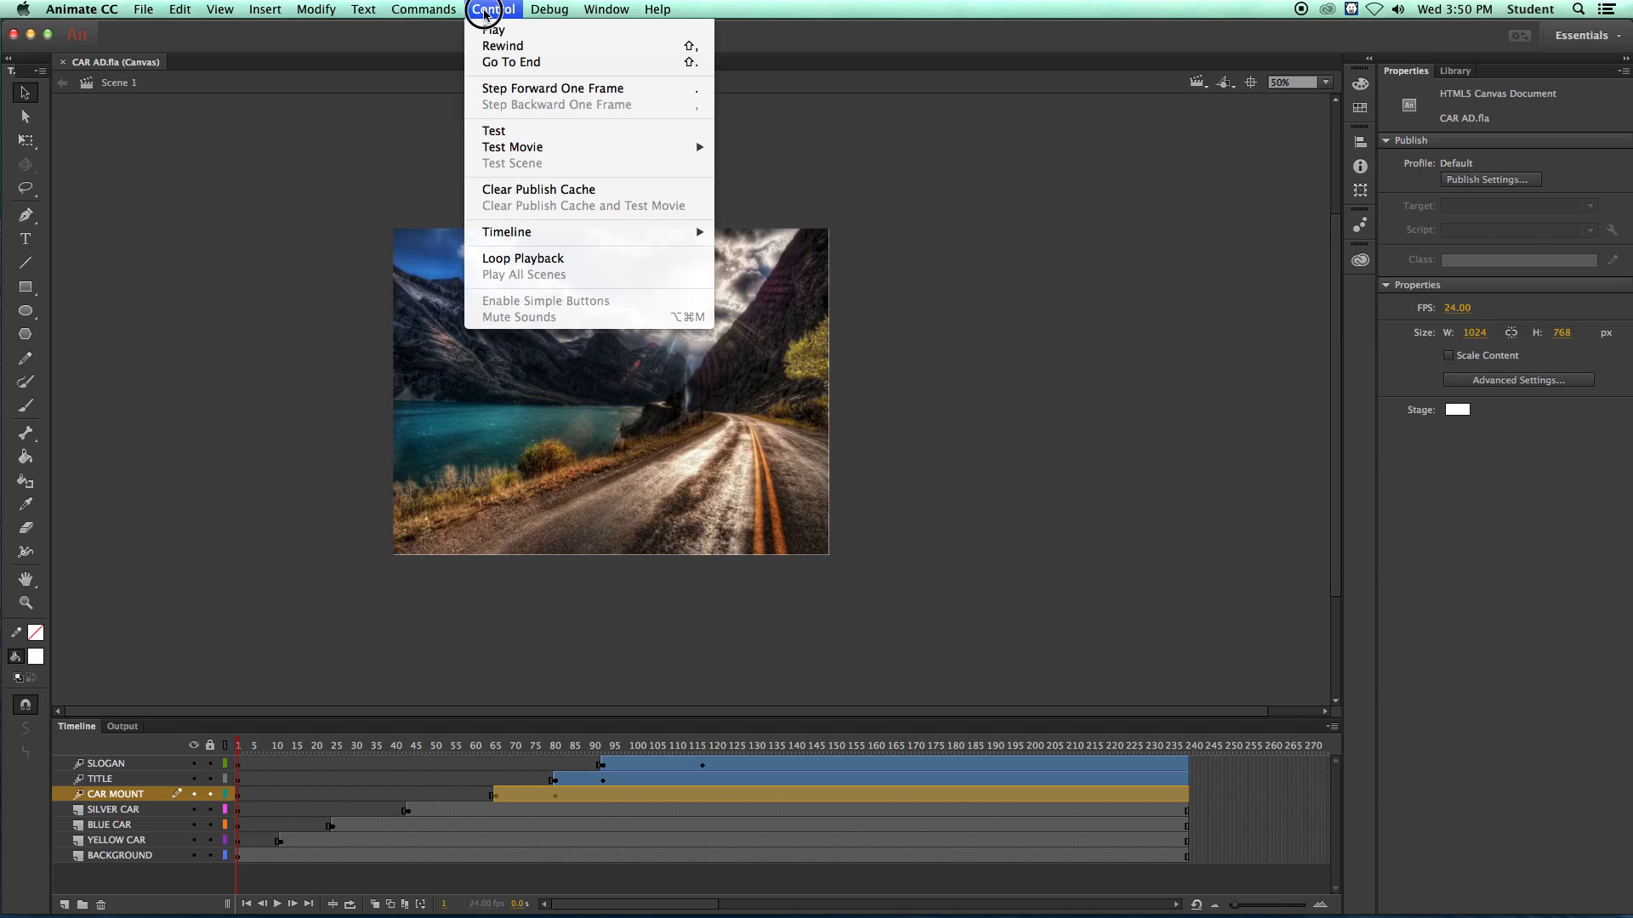
mouse_move(505, 148)
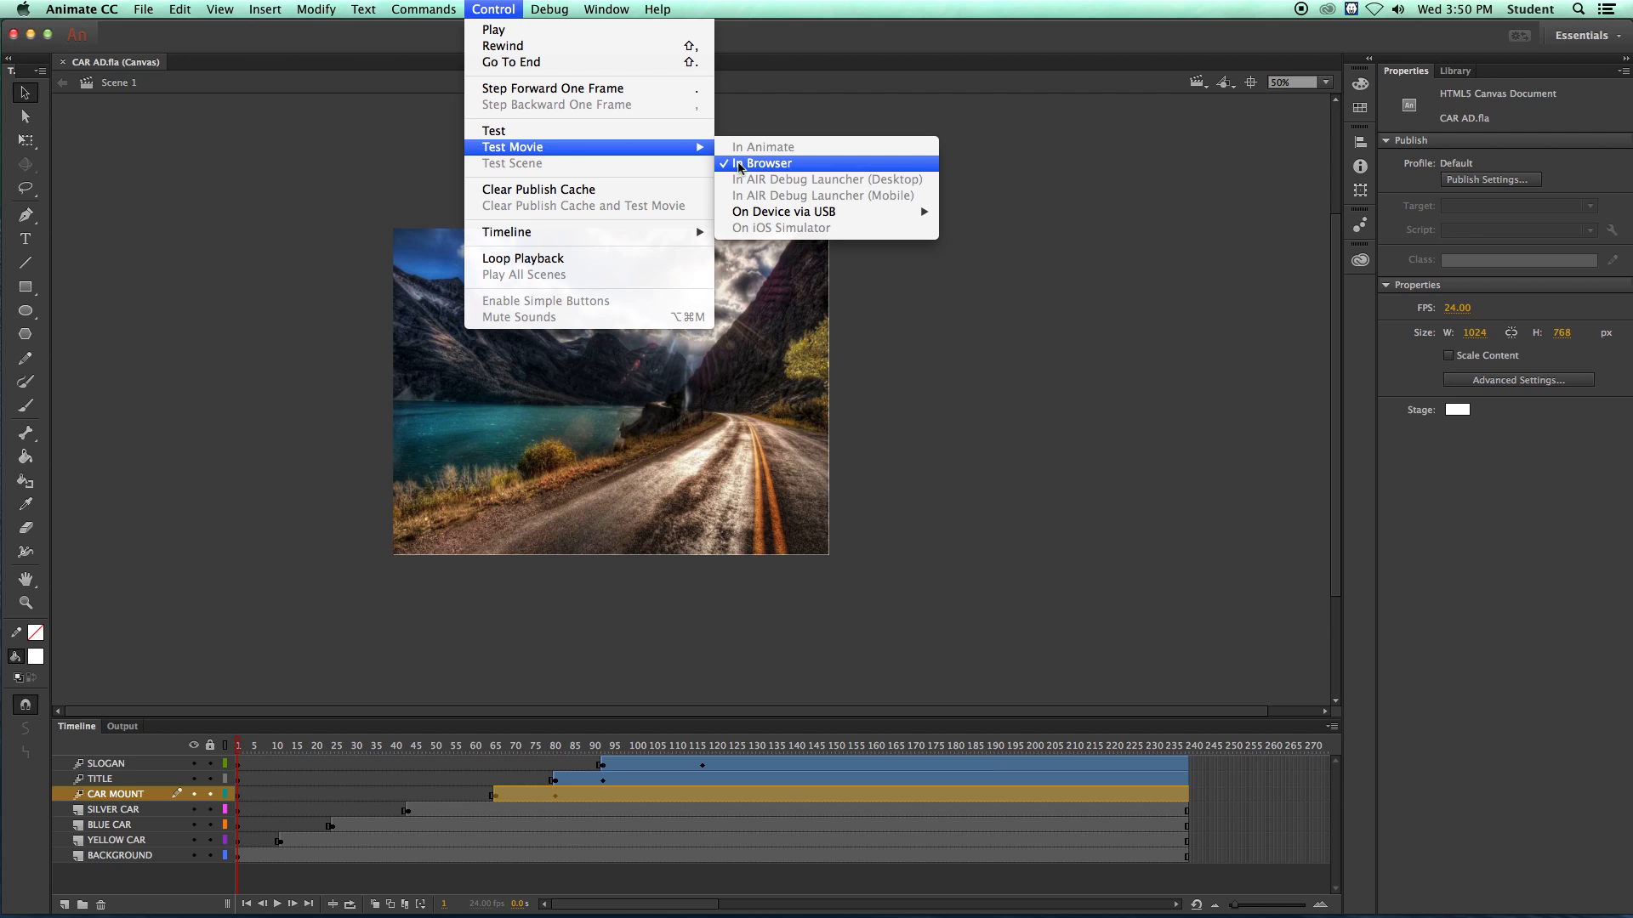
click(738, 167)
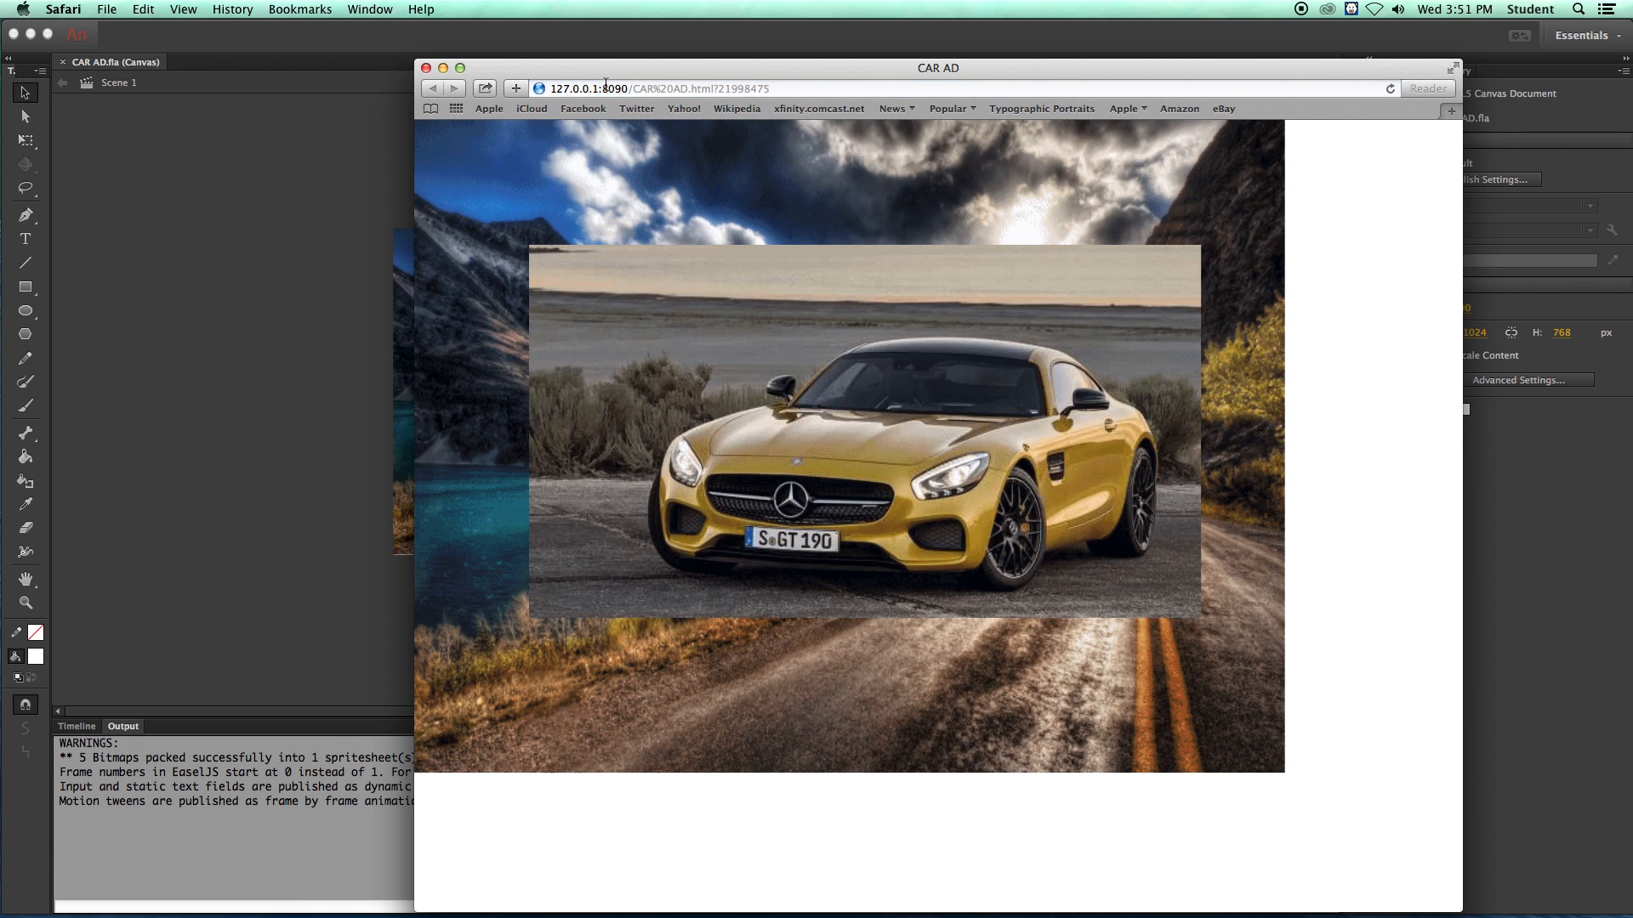
drag(602, 68, 502, 48)
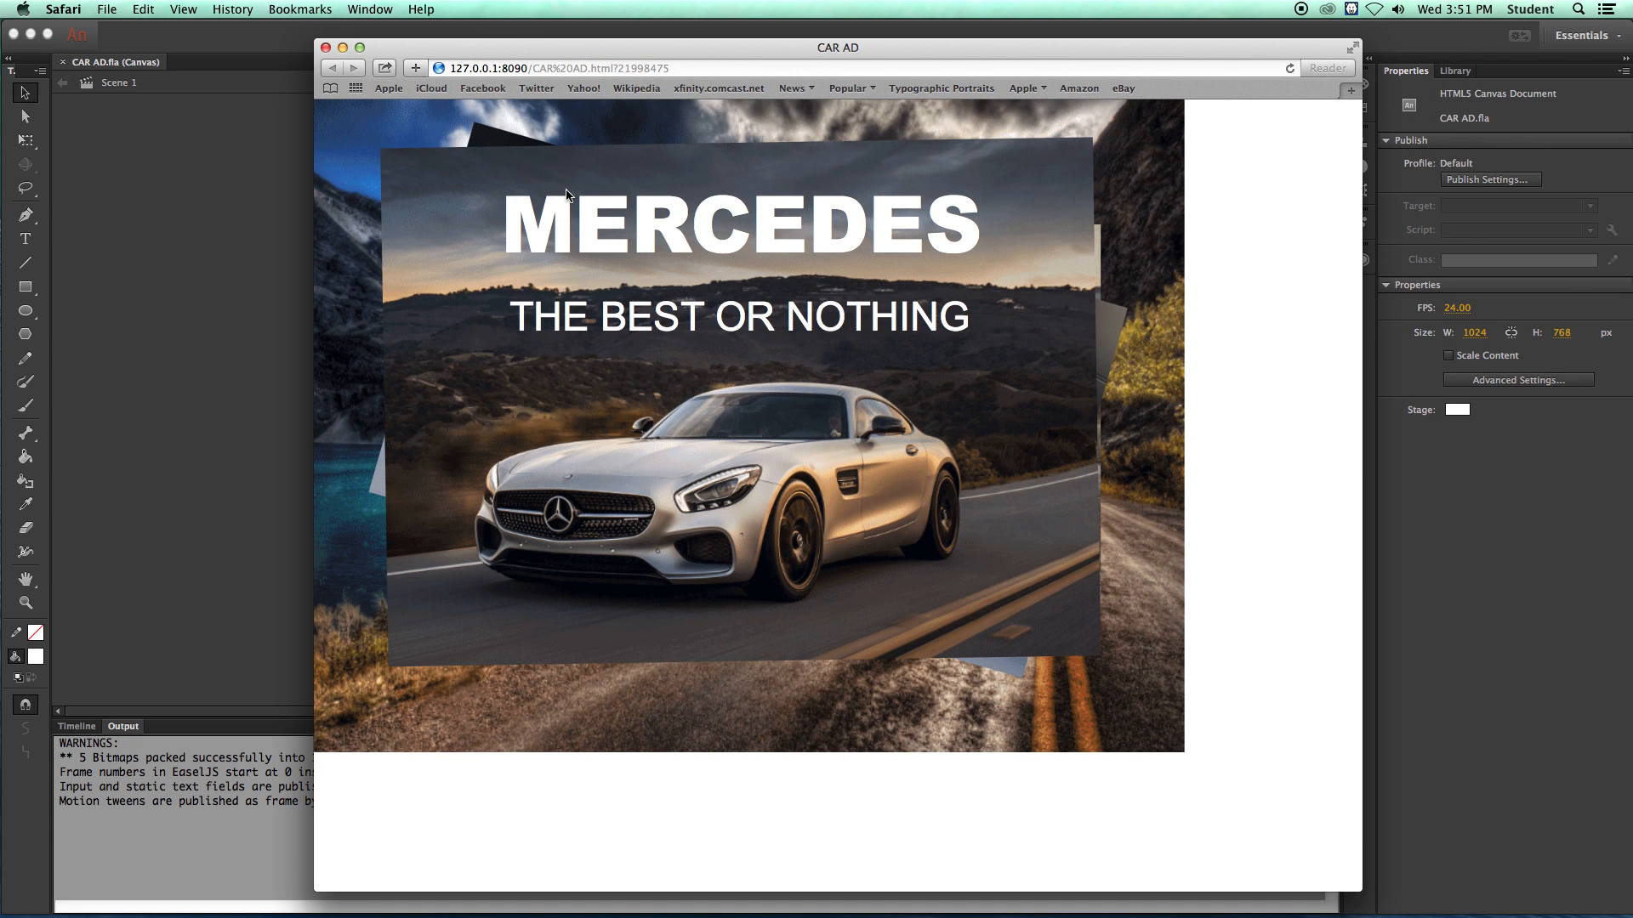
click(325, 48)
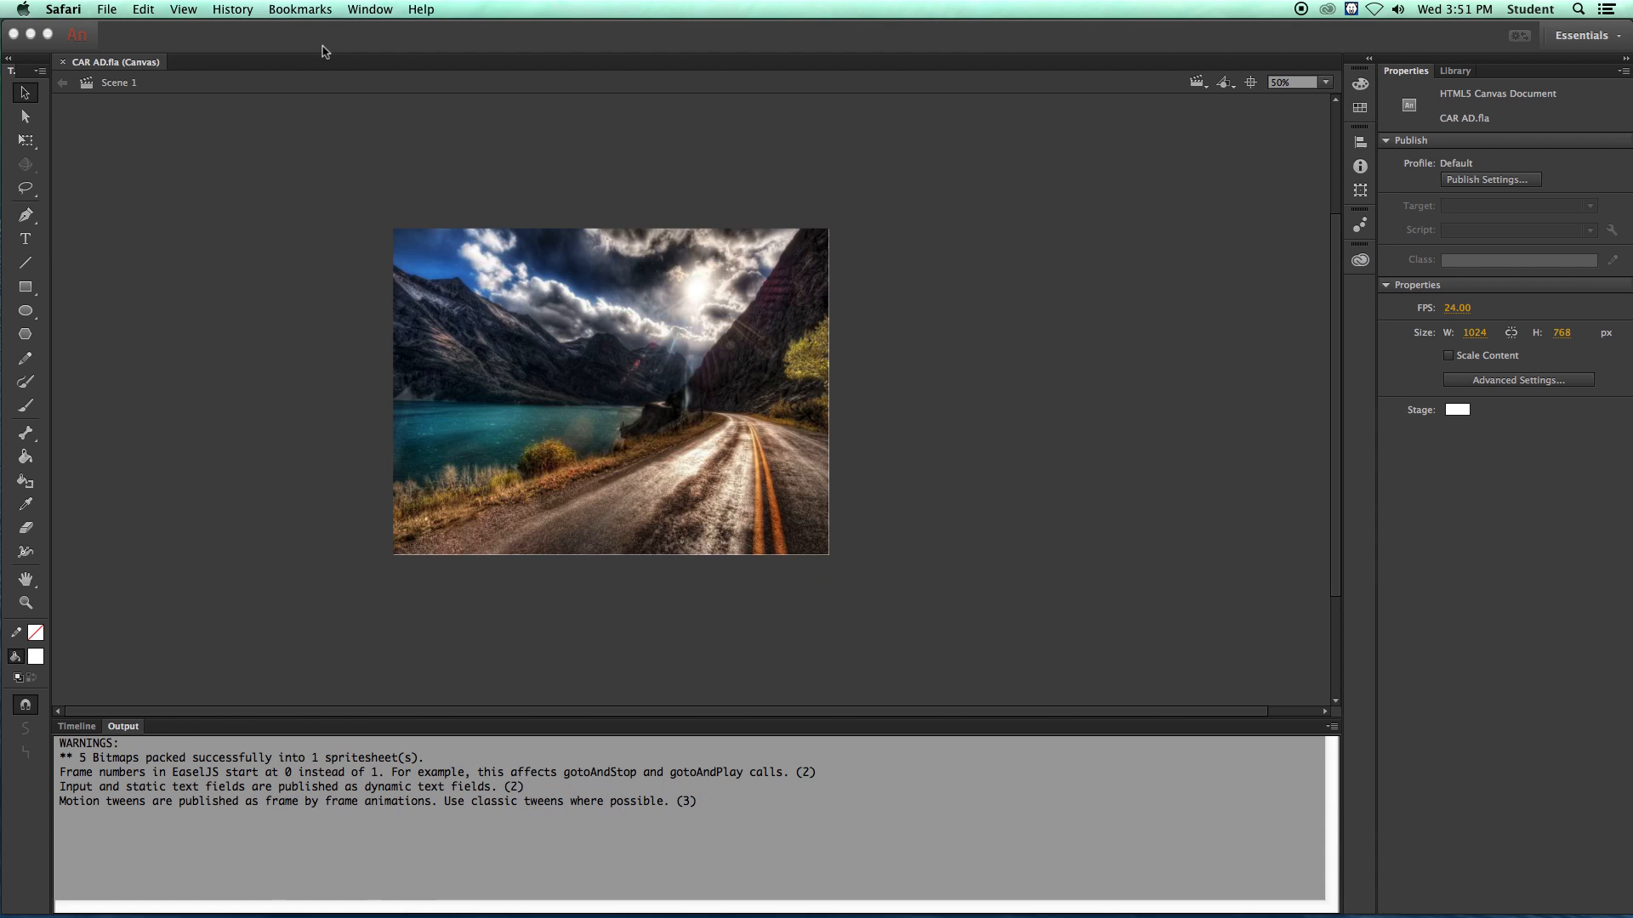
- Open the desktop's CAR AD folder in Finder to examine the project and published files, and return to Animate CC
drag(1110, 47, 1206, 573)
double_click(1364, 219)
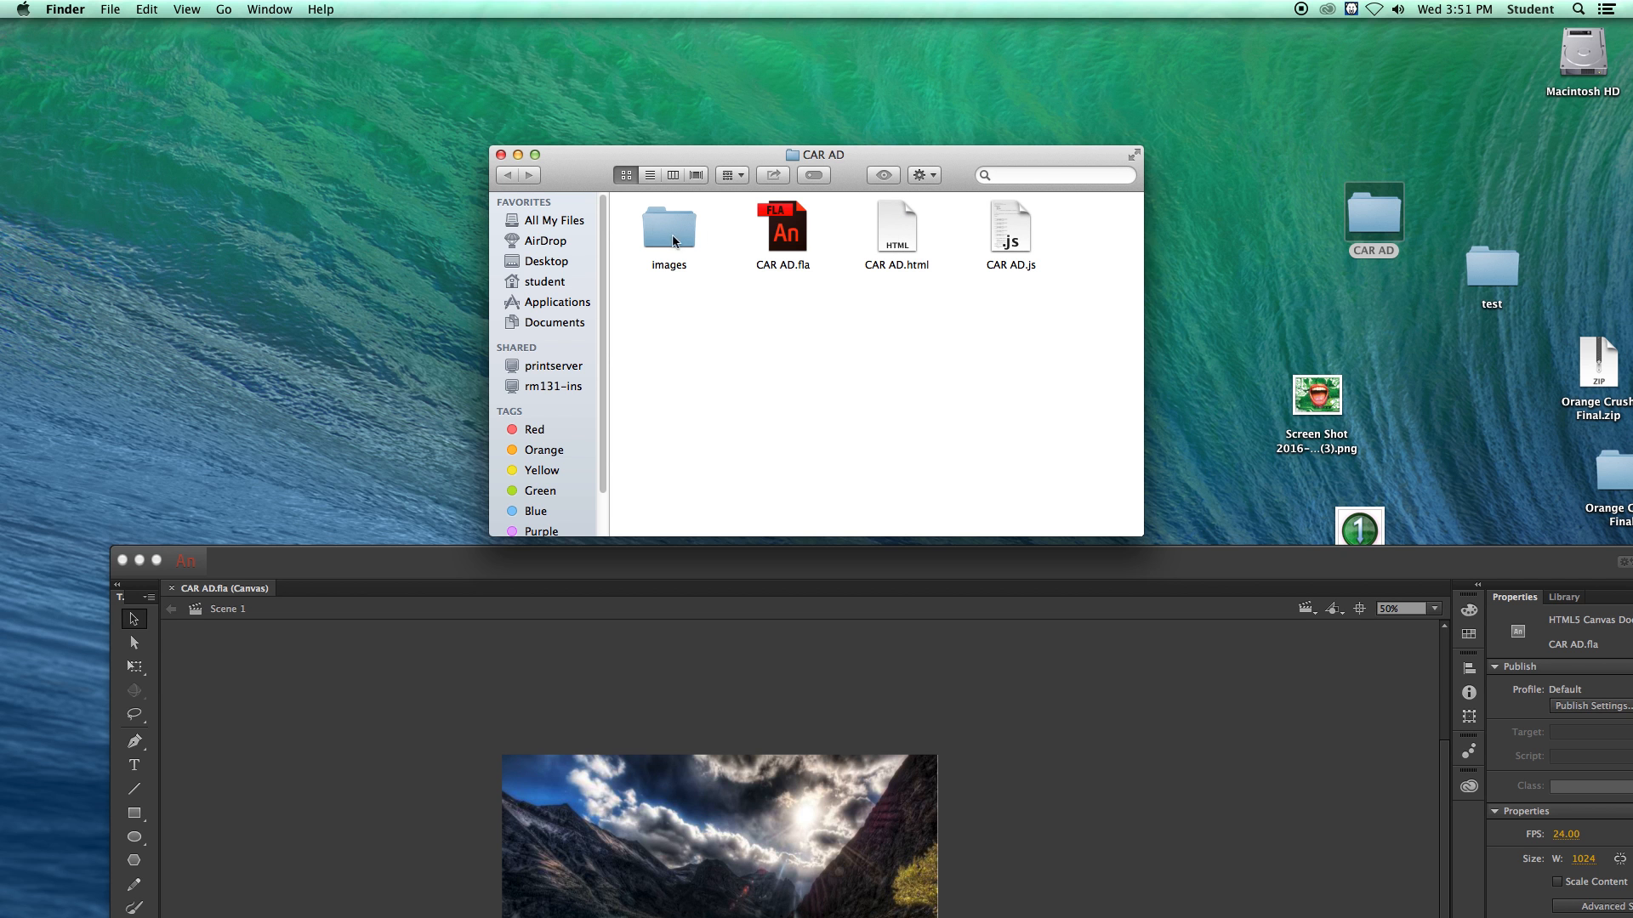
drag(581, 161, 1085, 34)
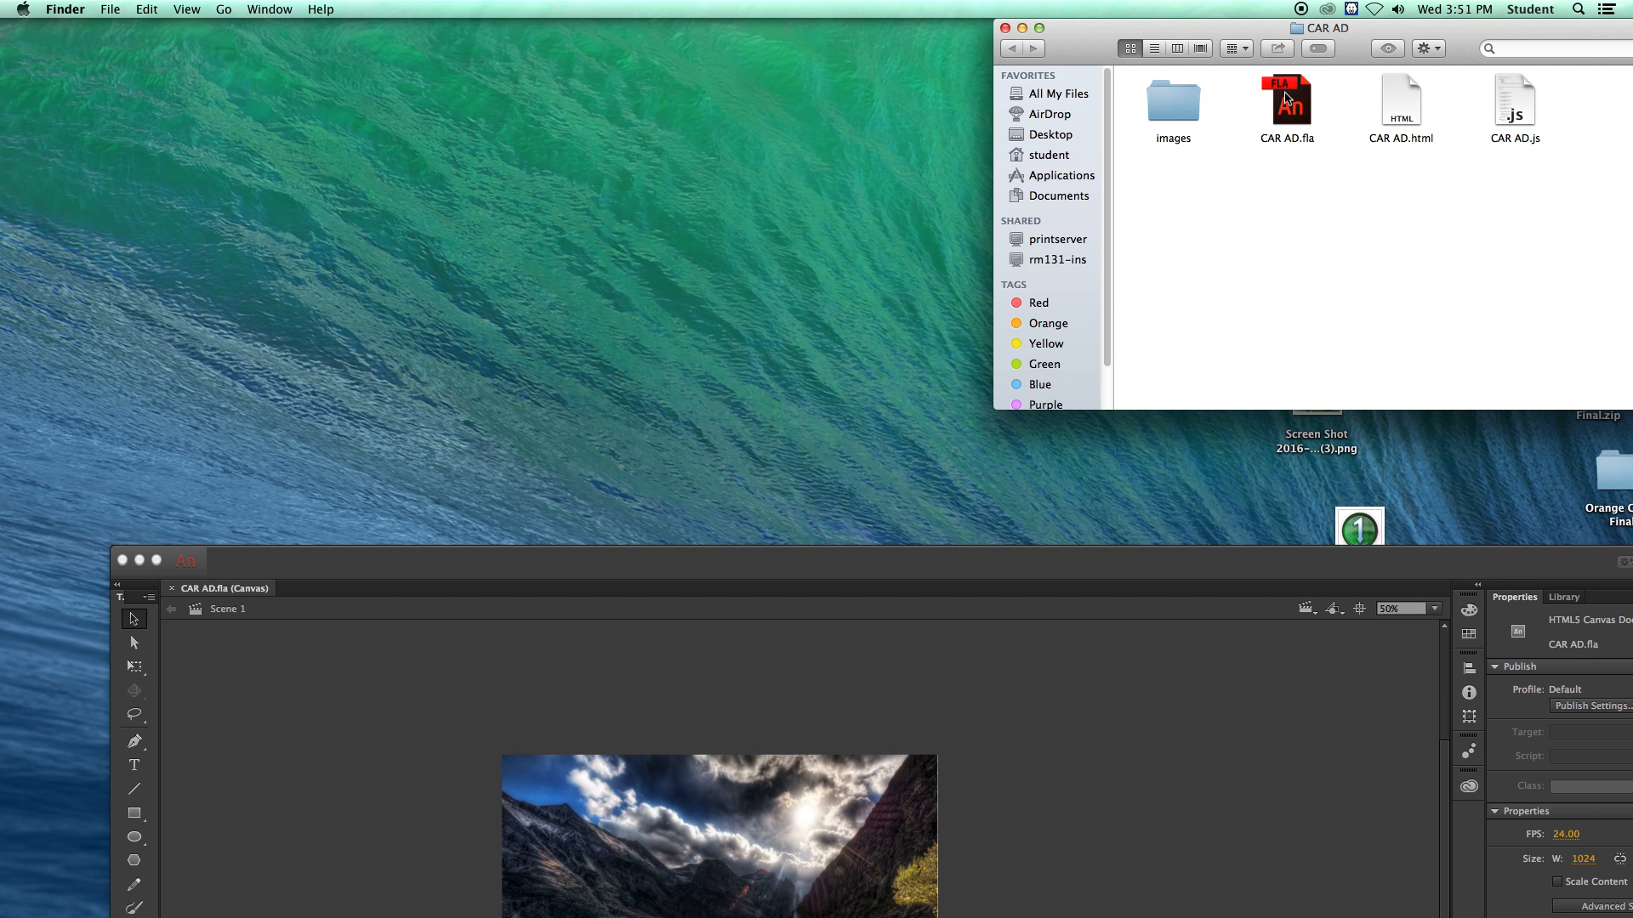
click(604, 553)
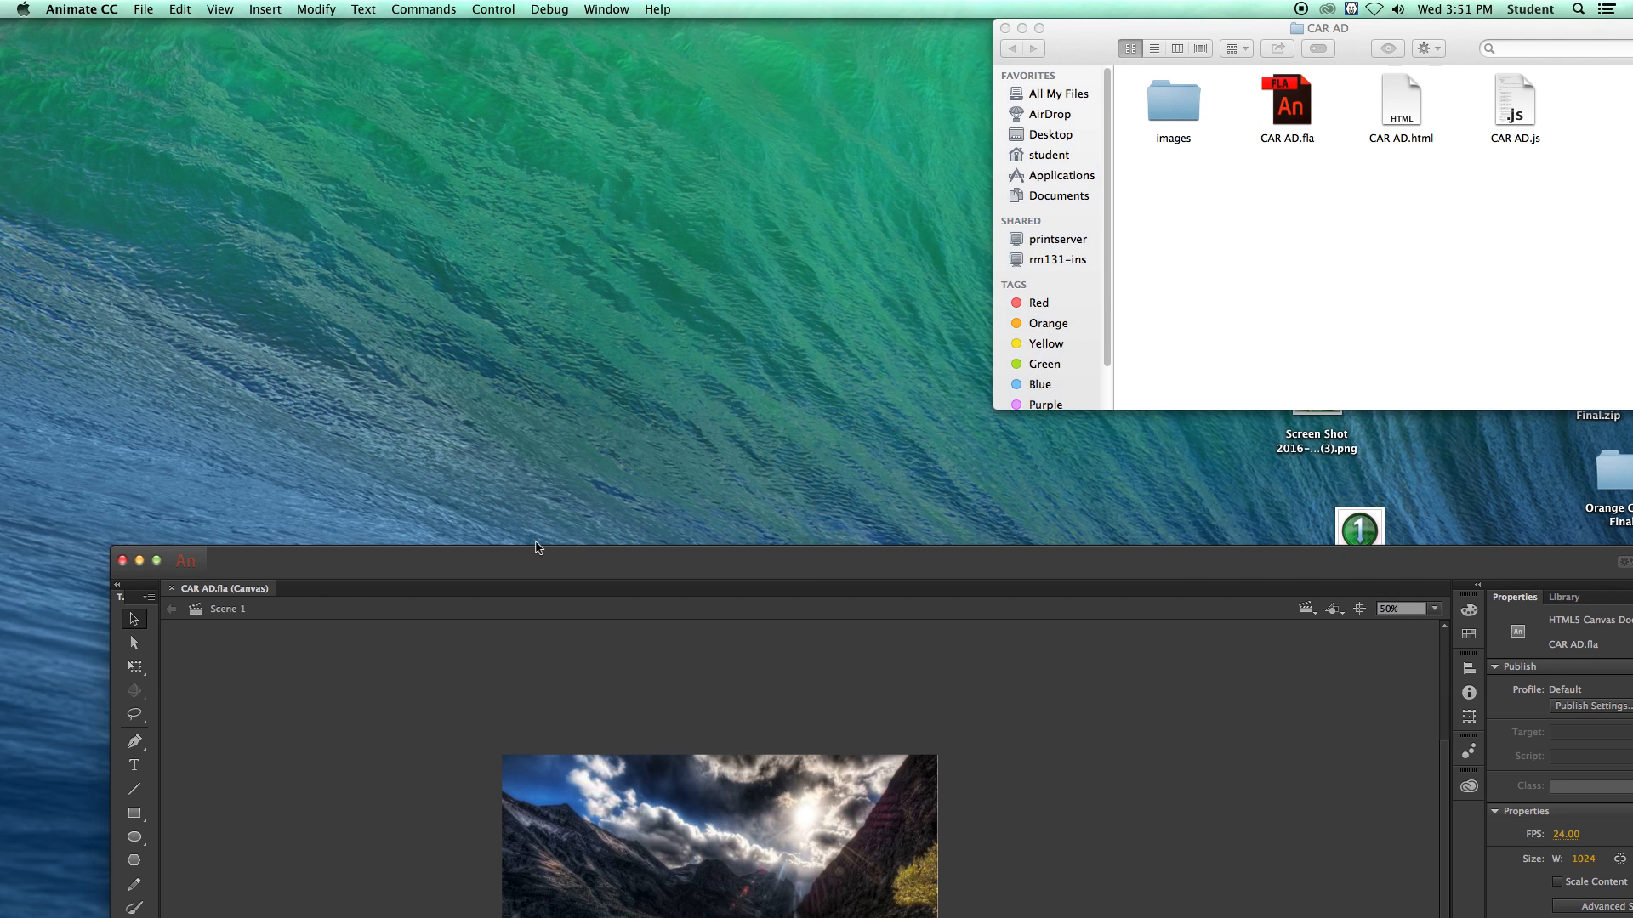
drag(572, 566, 479, 16)
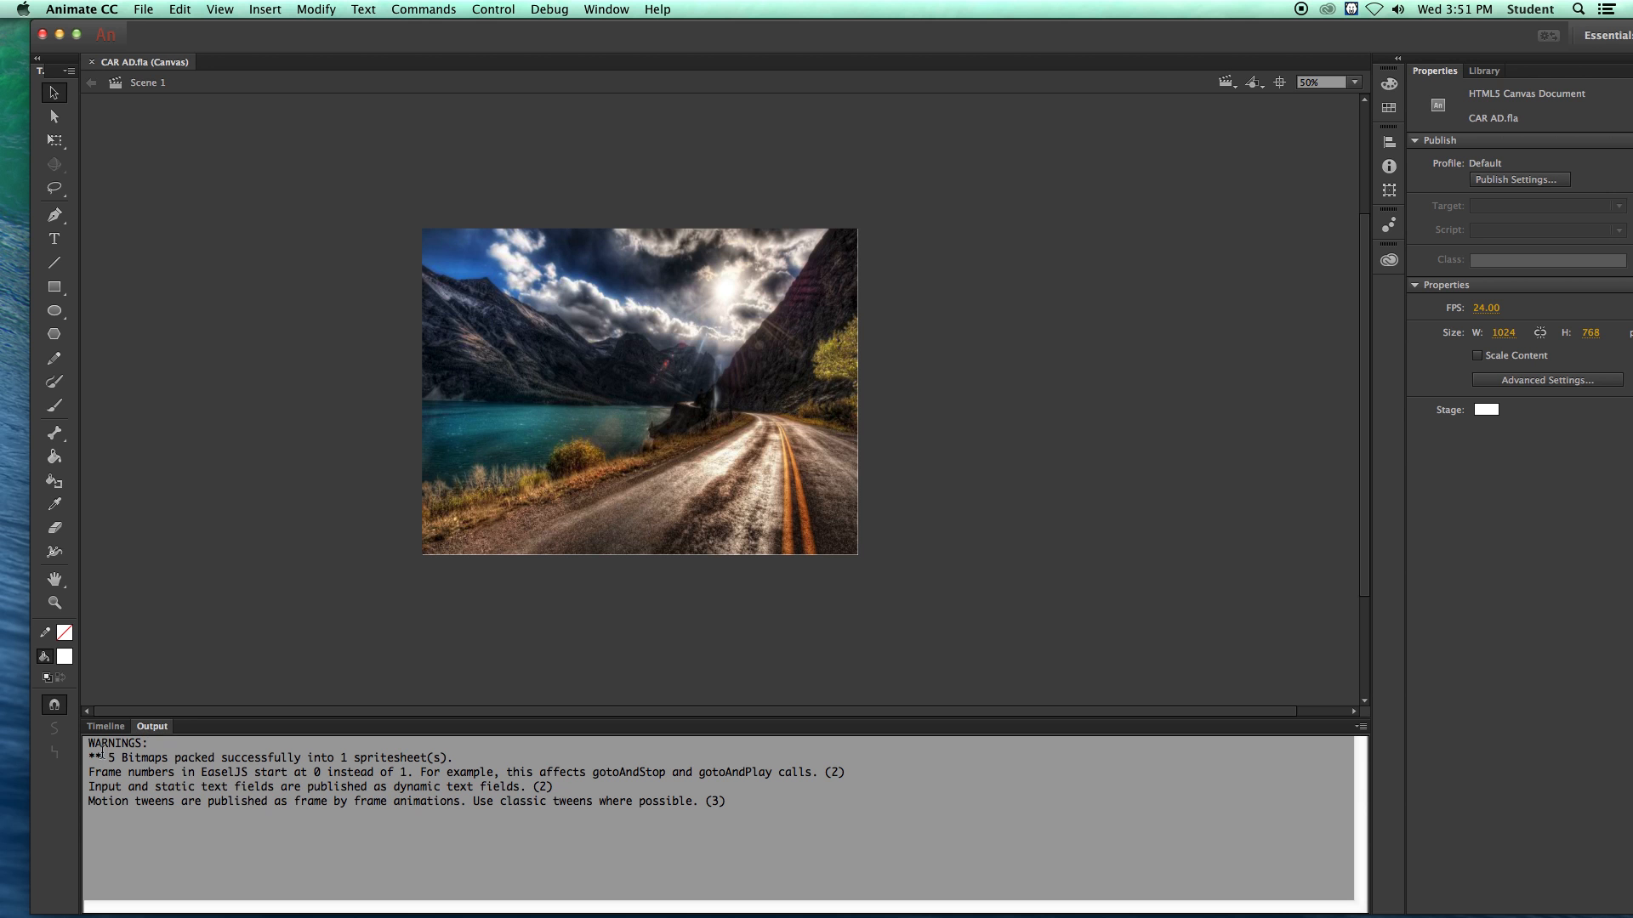
- Read through the publishing warnings about spritesheets, frame numbering and text fields in the output
mouse_move(117, 766)
mouse_down()
mouse_move(219, 757)
mouse_move(141, 757)
mouse_up()
click(233, 787)
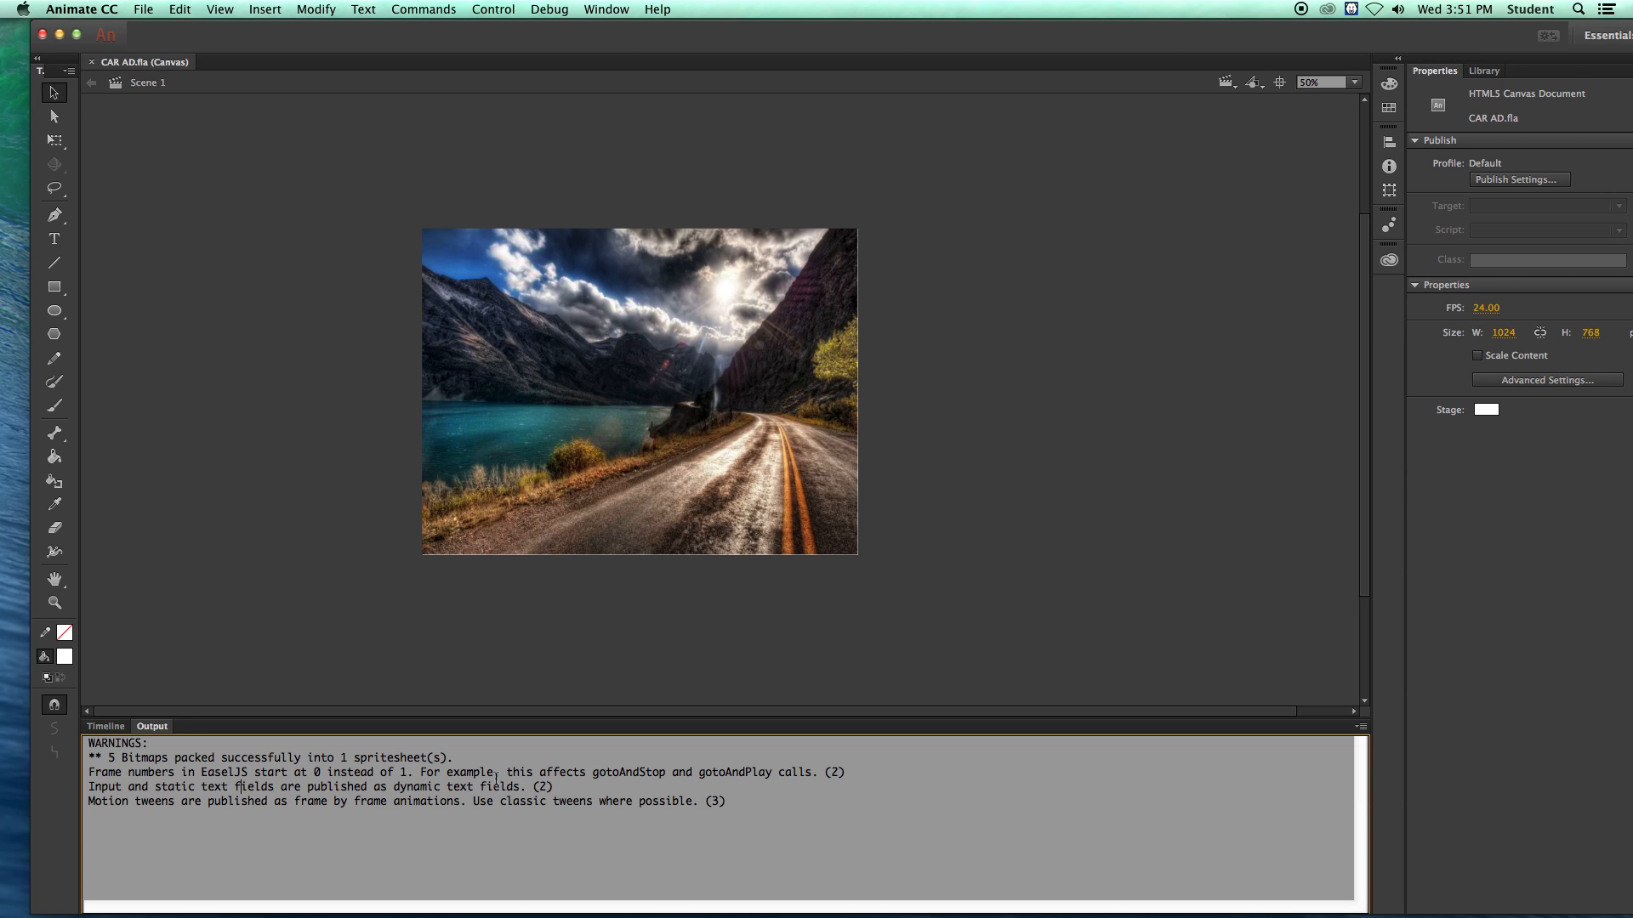
drag(595, 777, 803, 769)
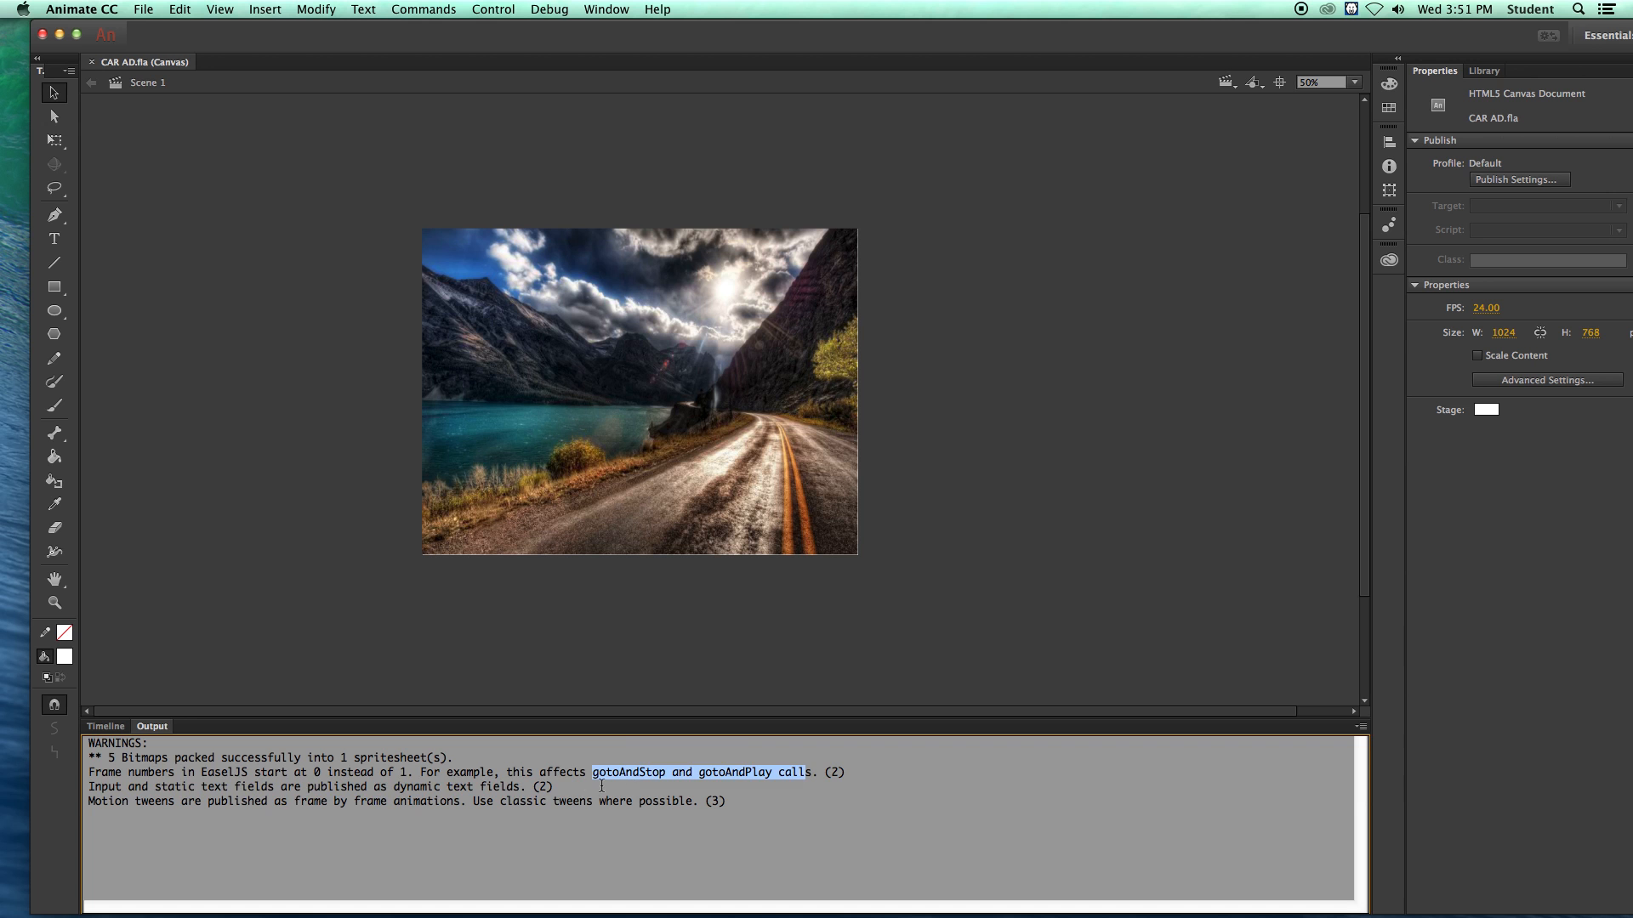
drag(638, 773, 553, 789)
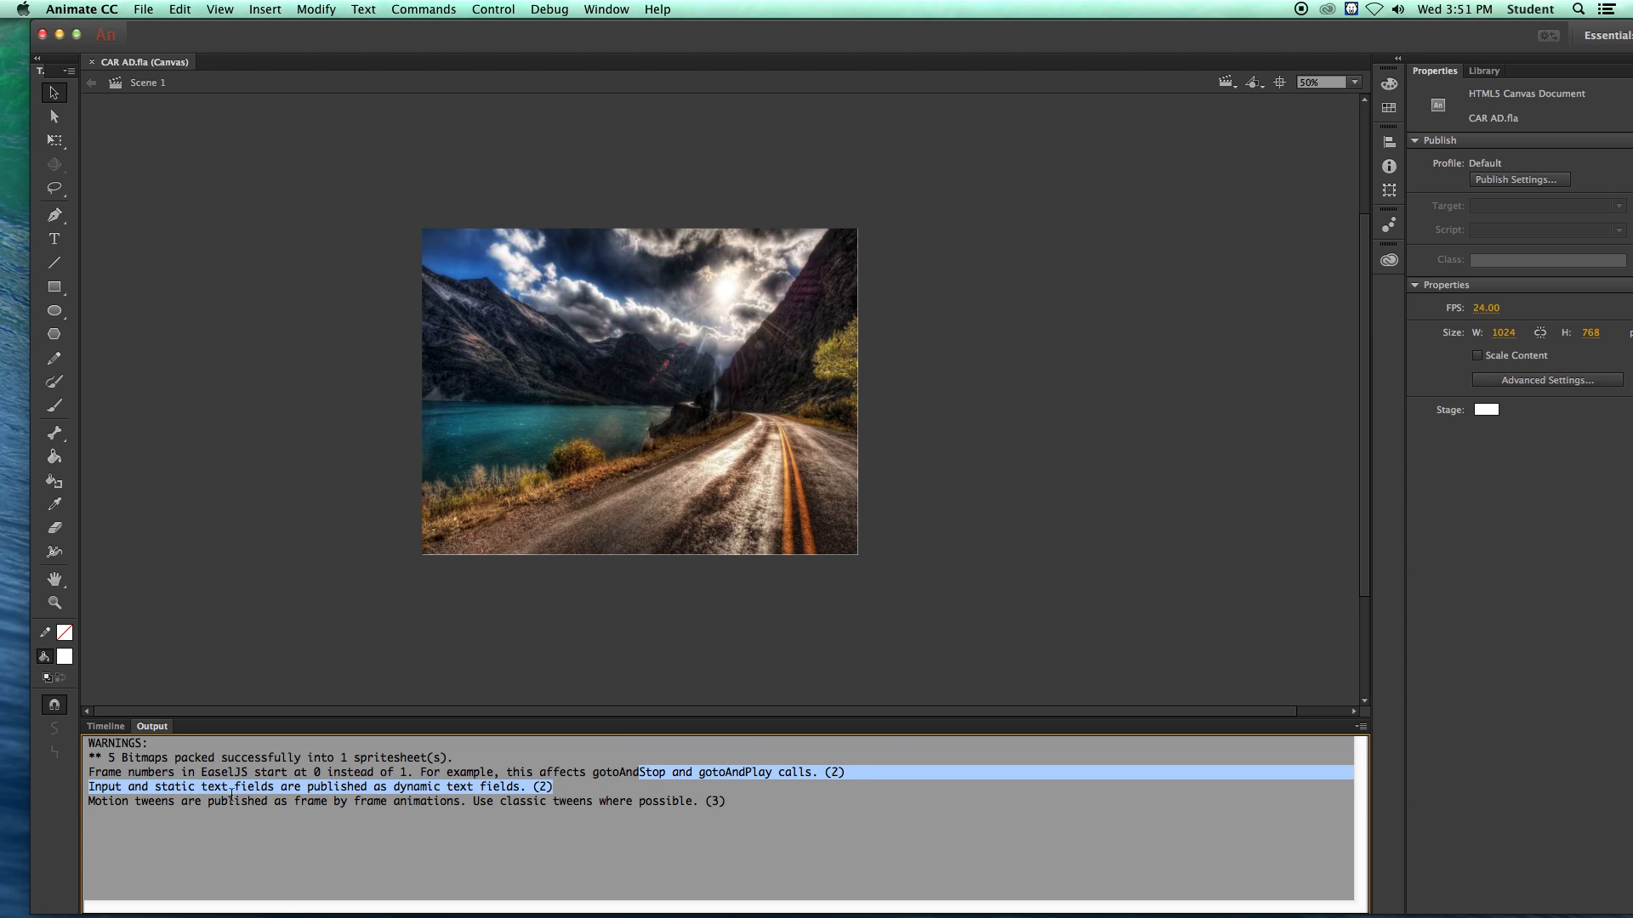
- Read the output warnings on text fields and motion tweens published as frame-by-frame animations, and return to the timeline
click(211, 789)
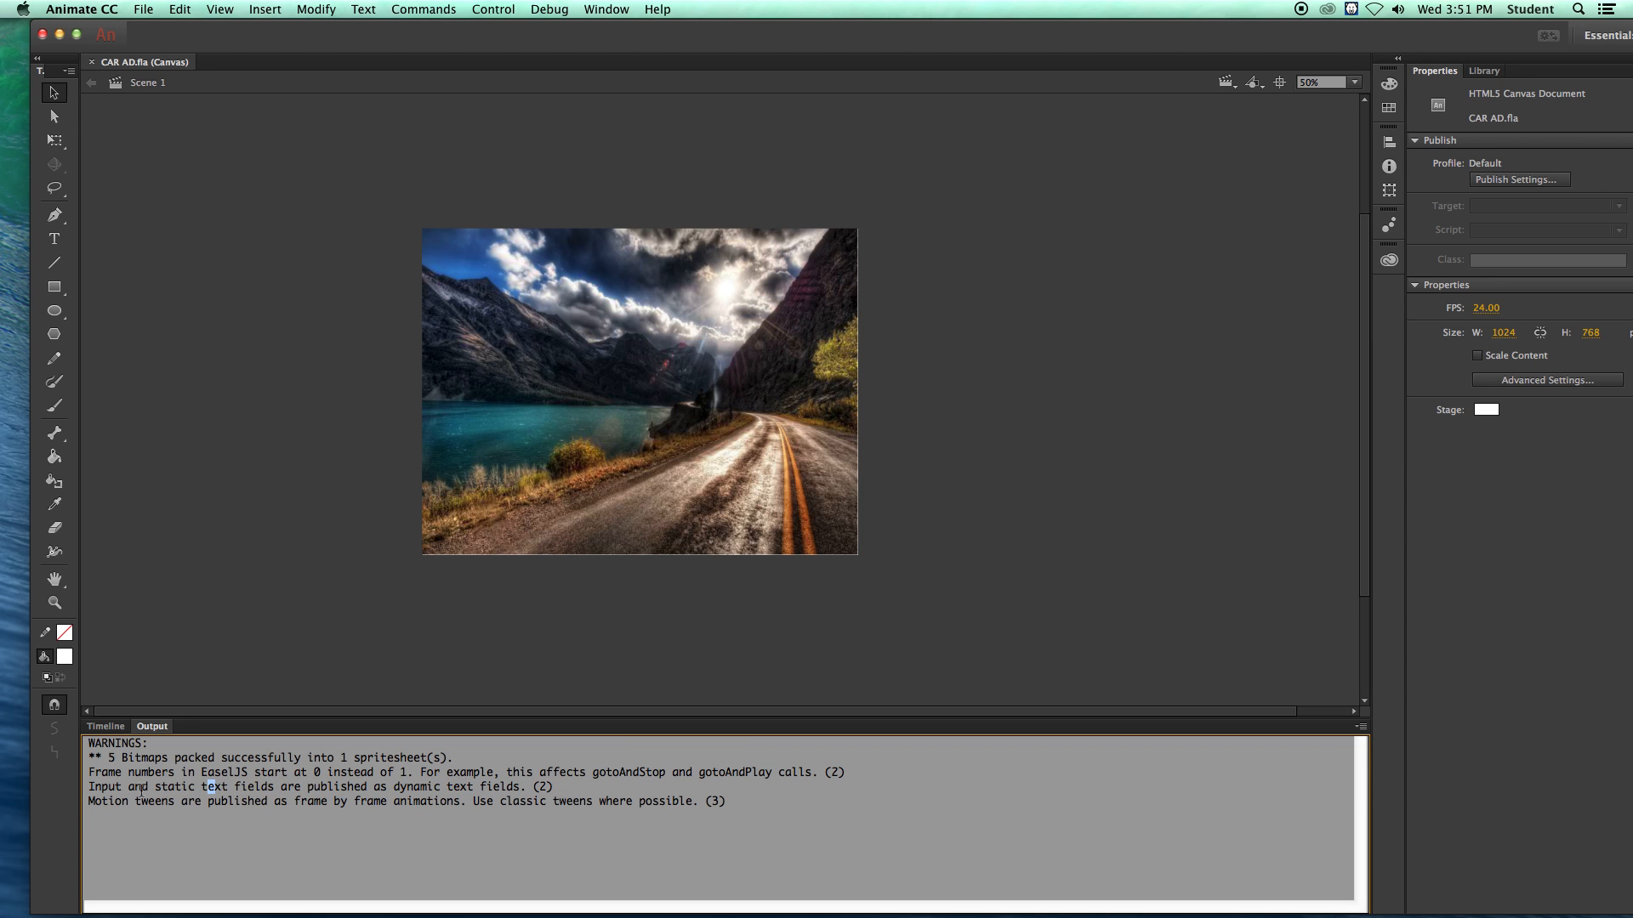
drag(92, 789, 441, 773)
drag(107, 803, 446, 802)
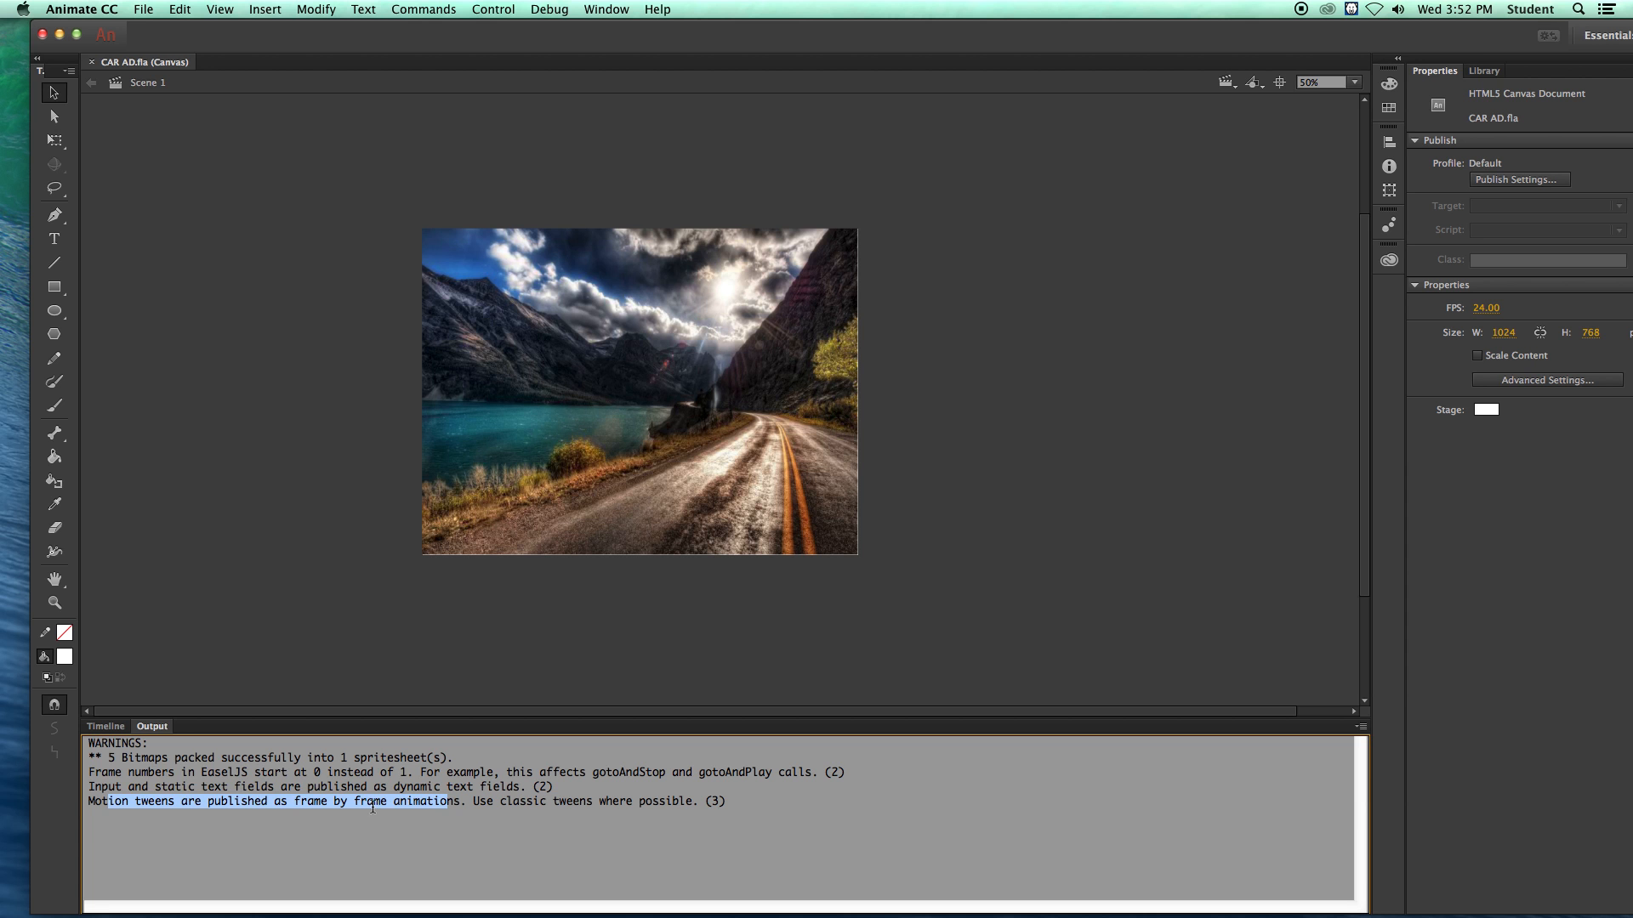
click(394, 803)
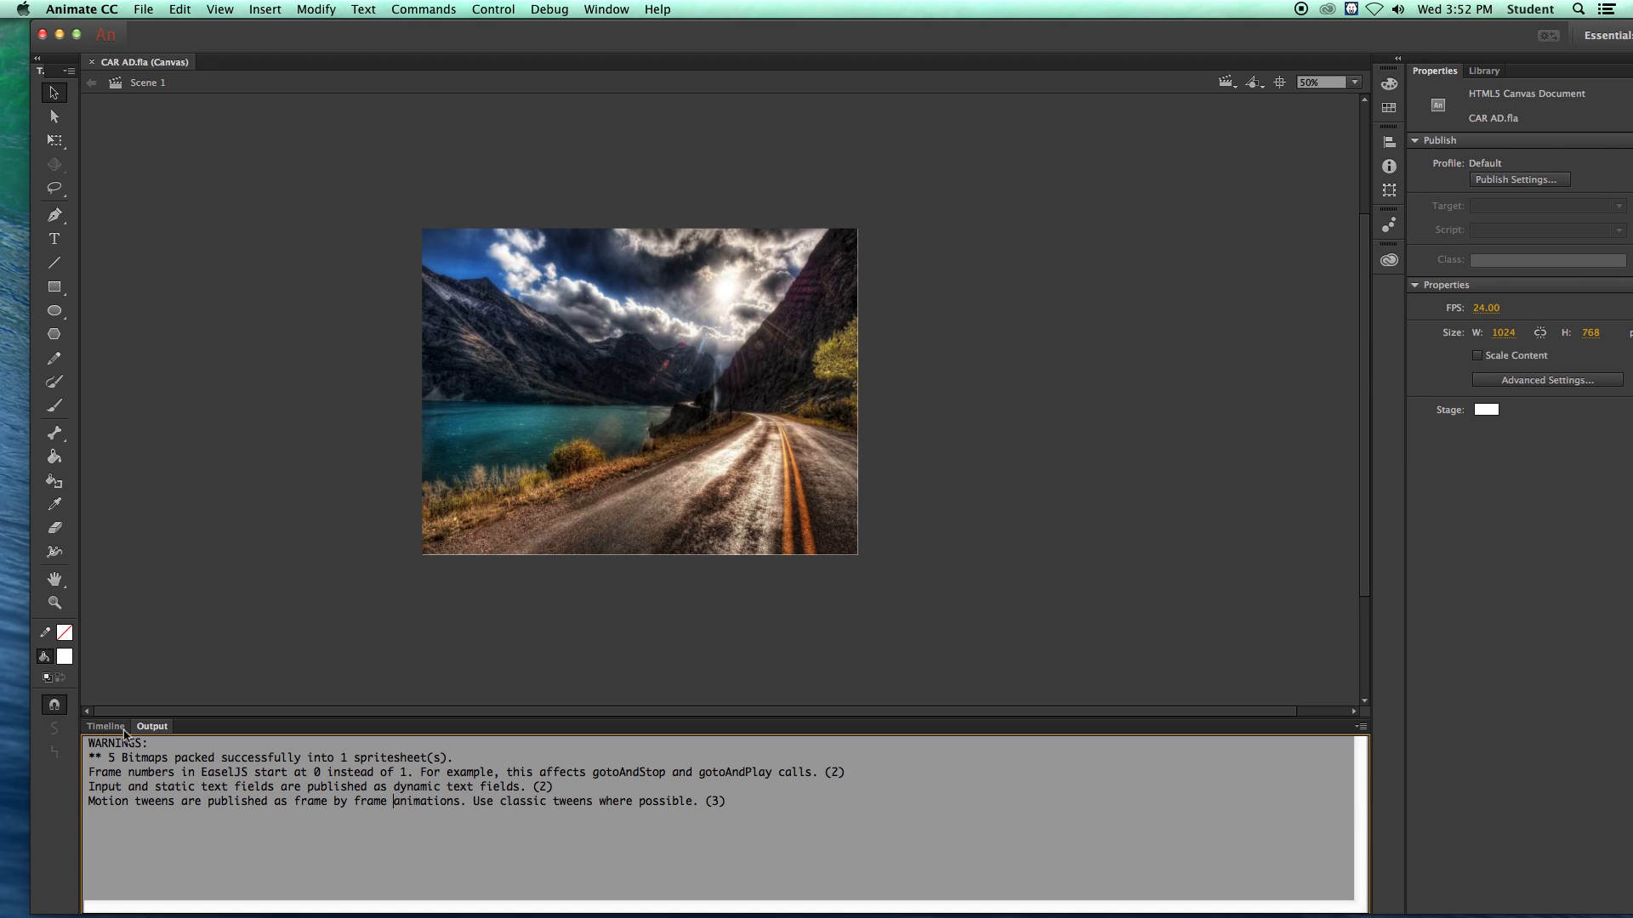
click(104, 727)
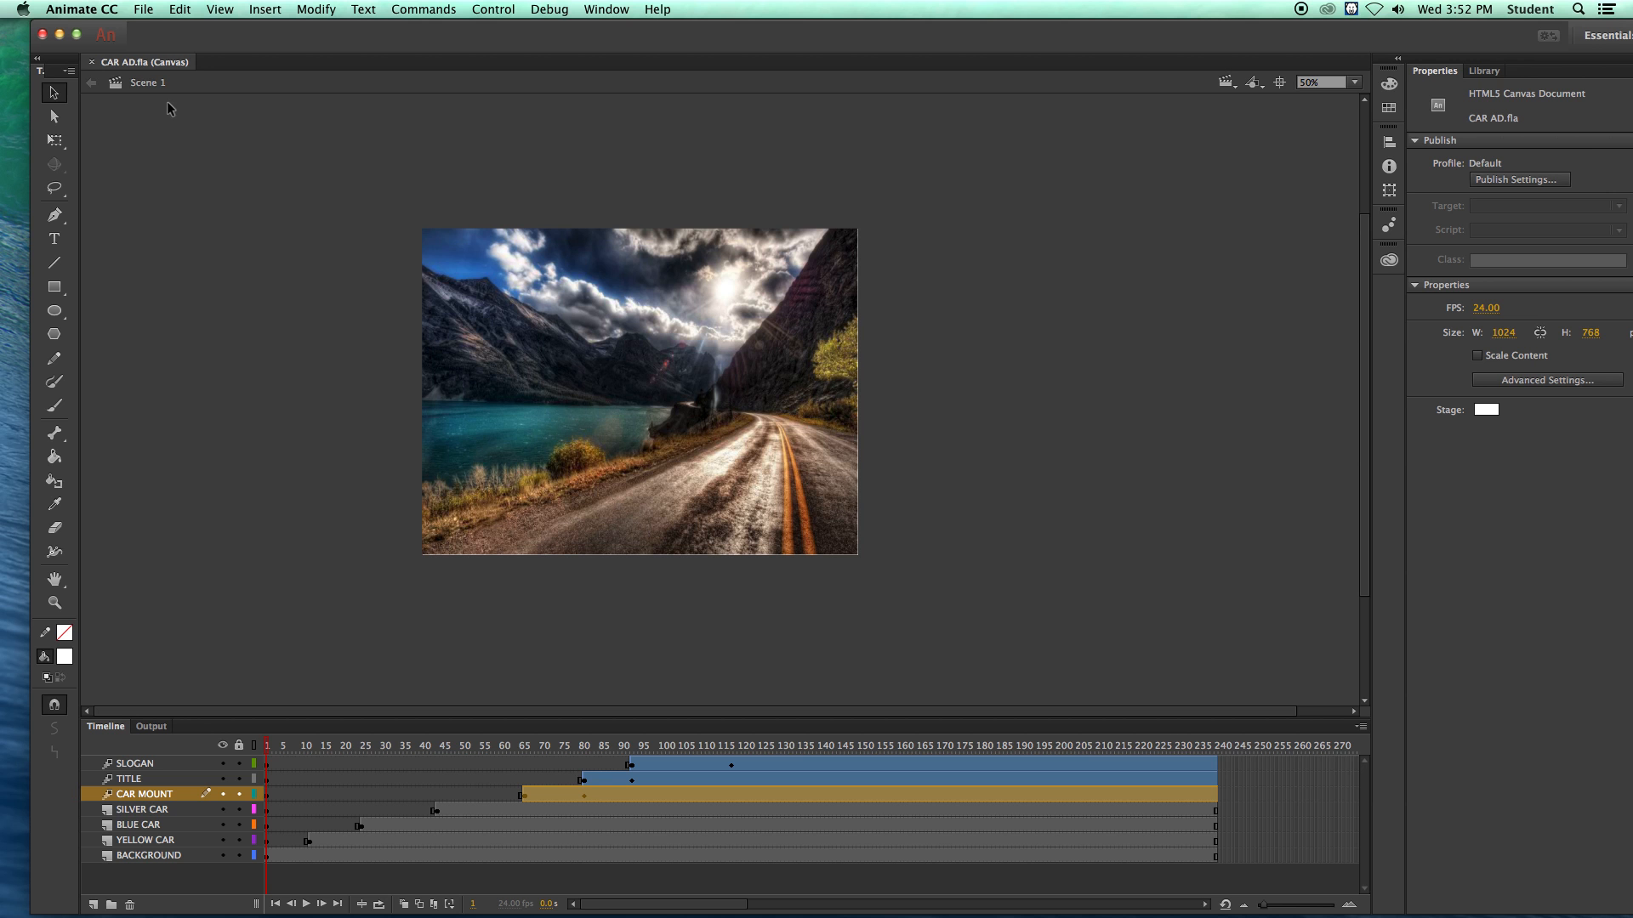
- Export the ad as the 1024 × 768 video CAR AD.mov, stopping at the last frame, with conversion in Adobe Media Encoder enabled
click(142, 10)
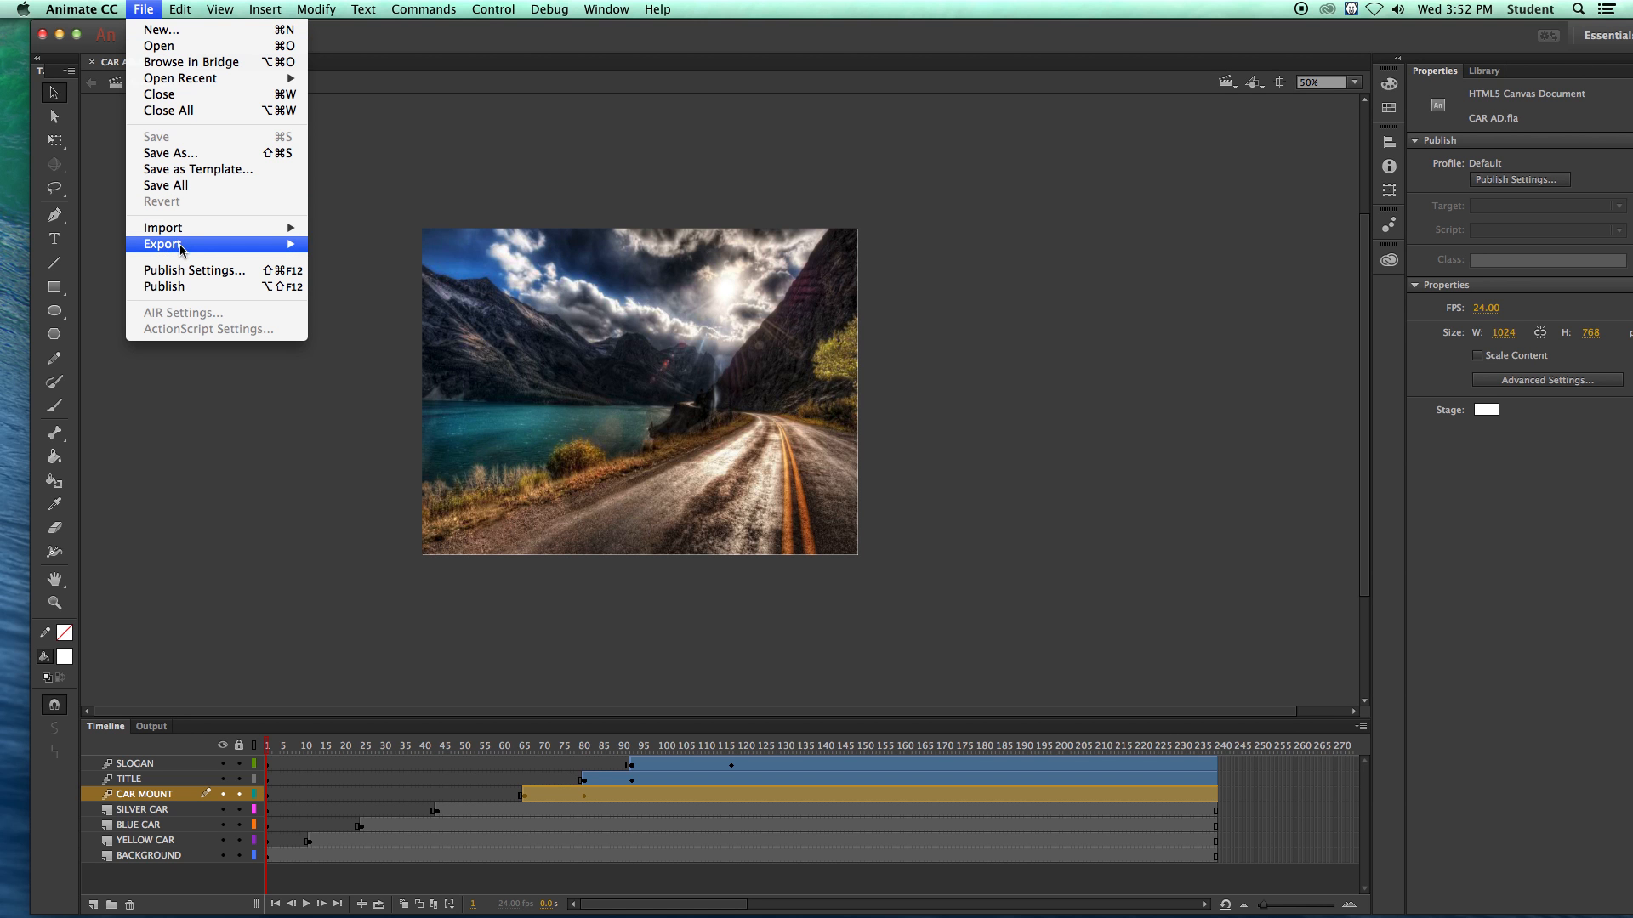
mouse_move(181, 247)
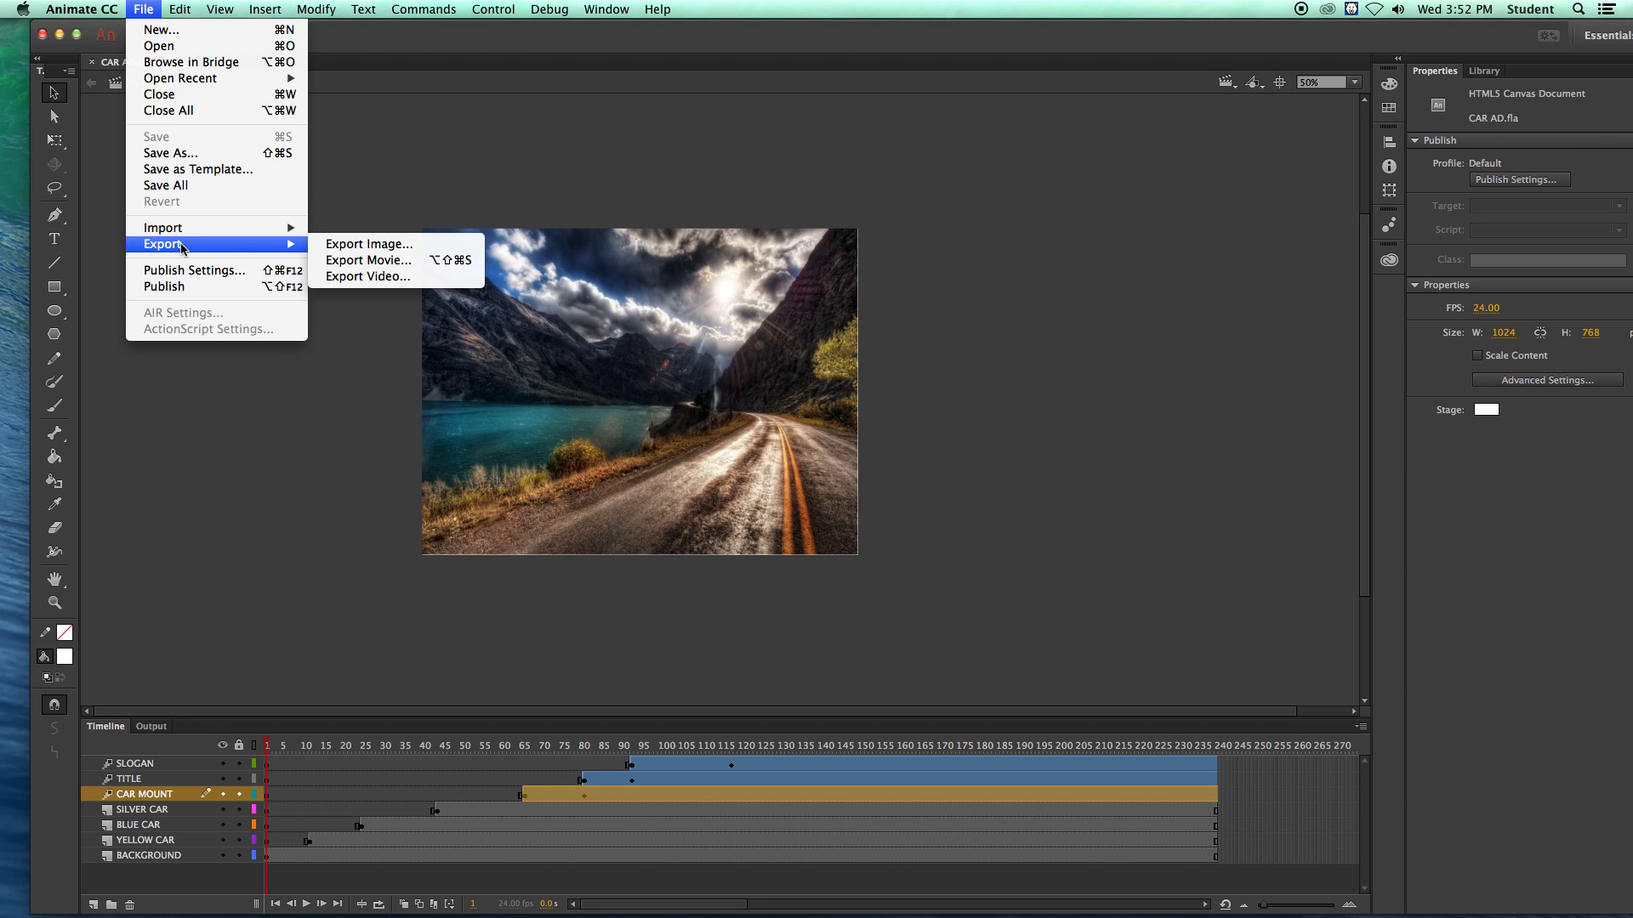
click(357, 277)
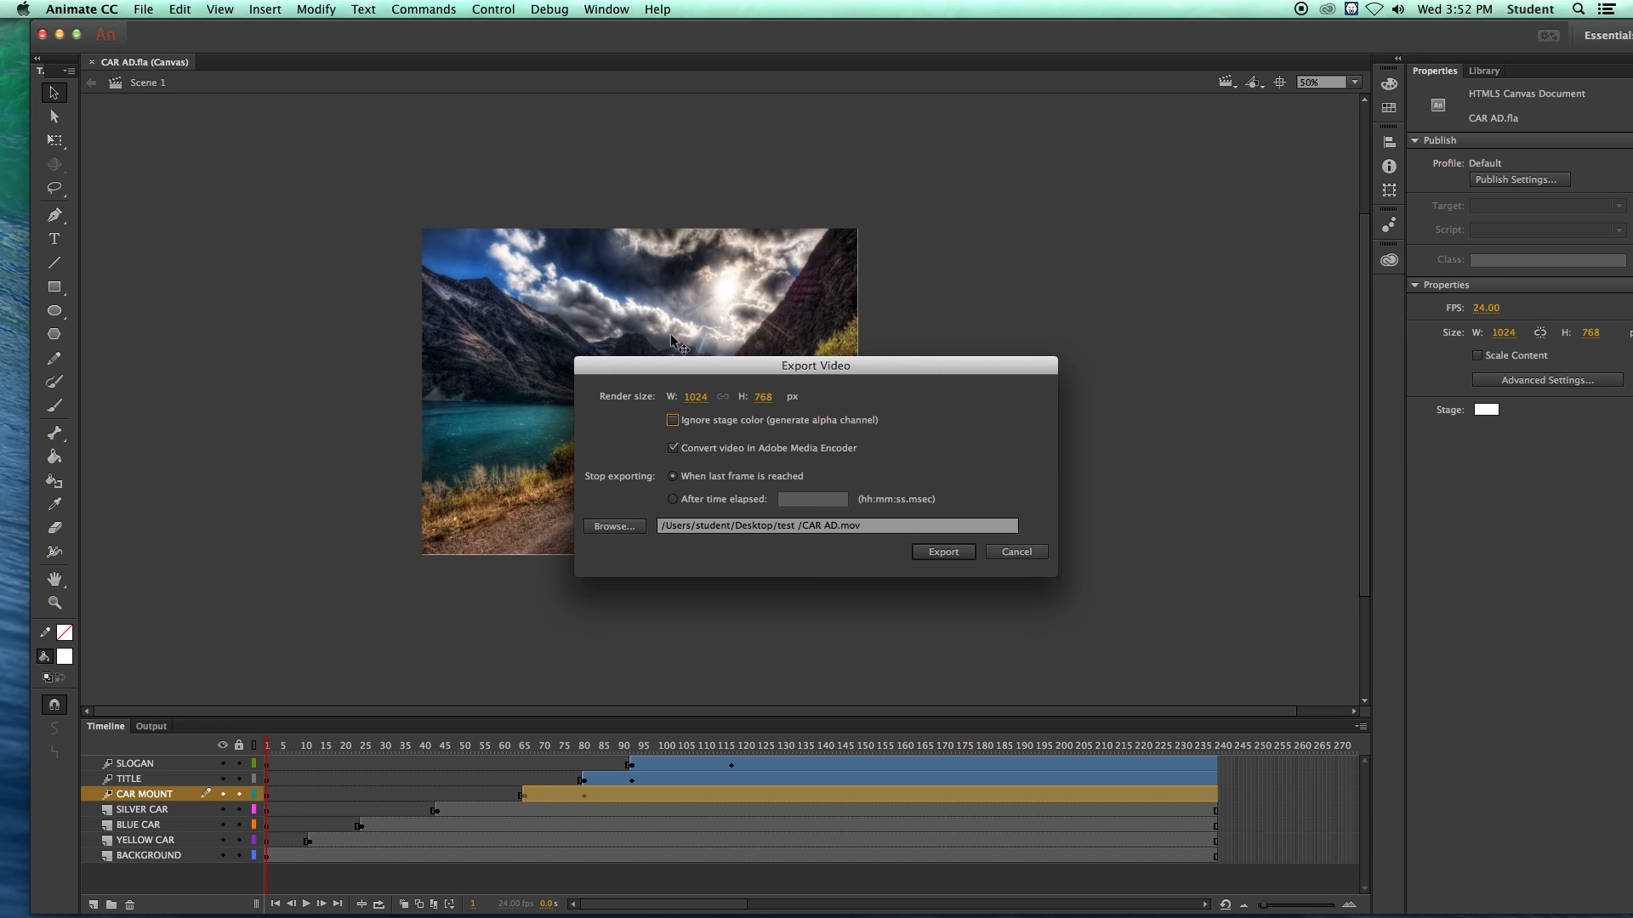
click(942, 553)
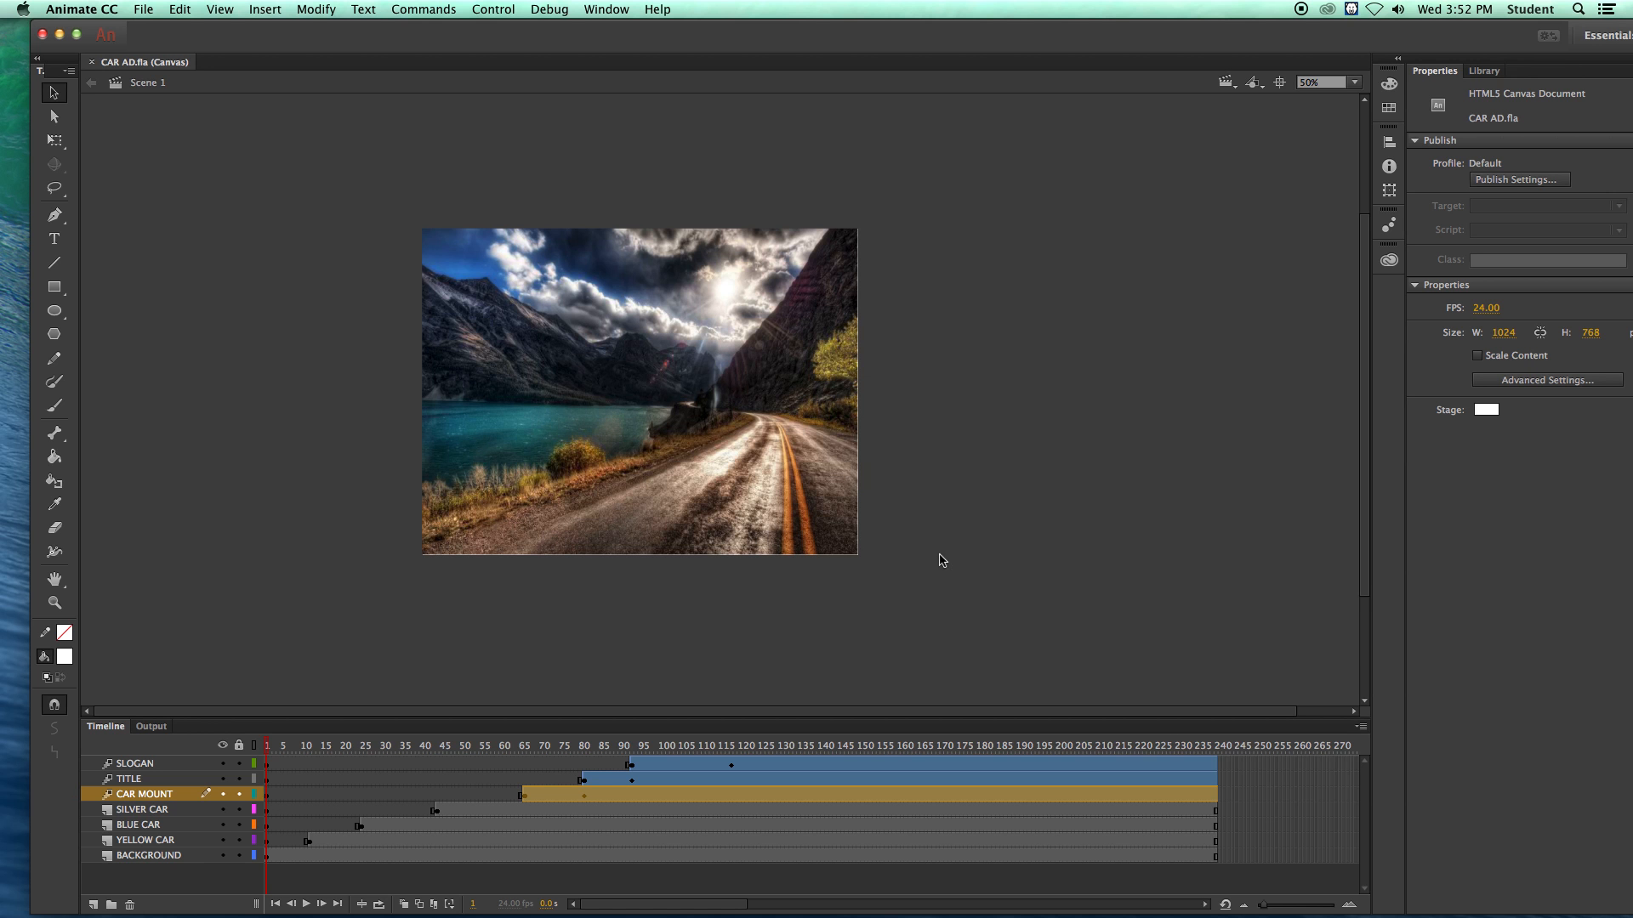